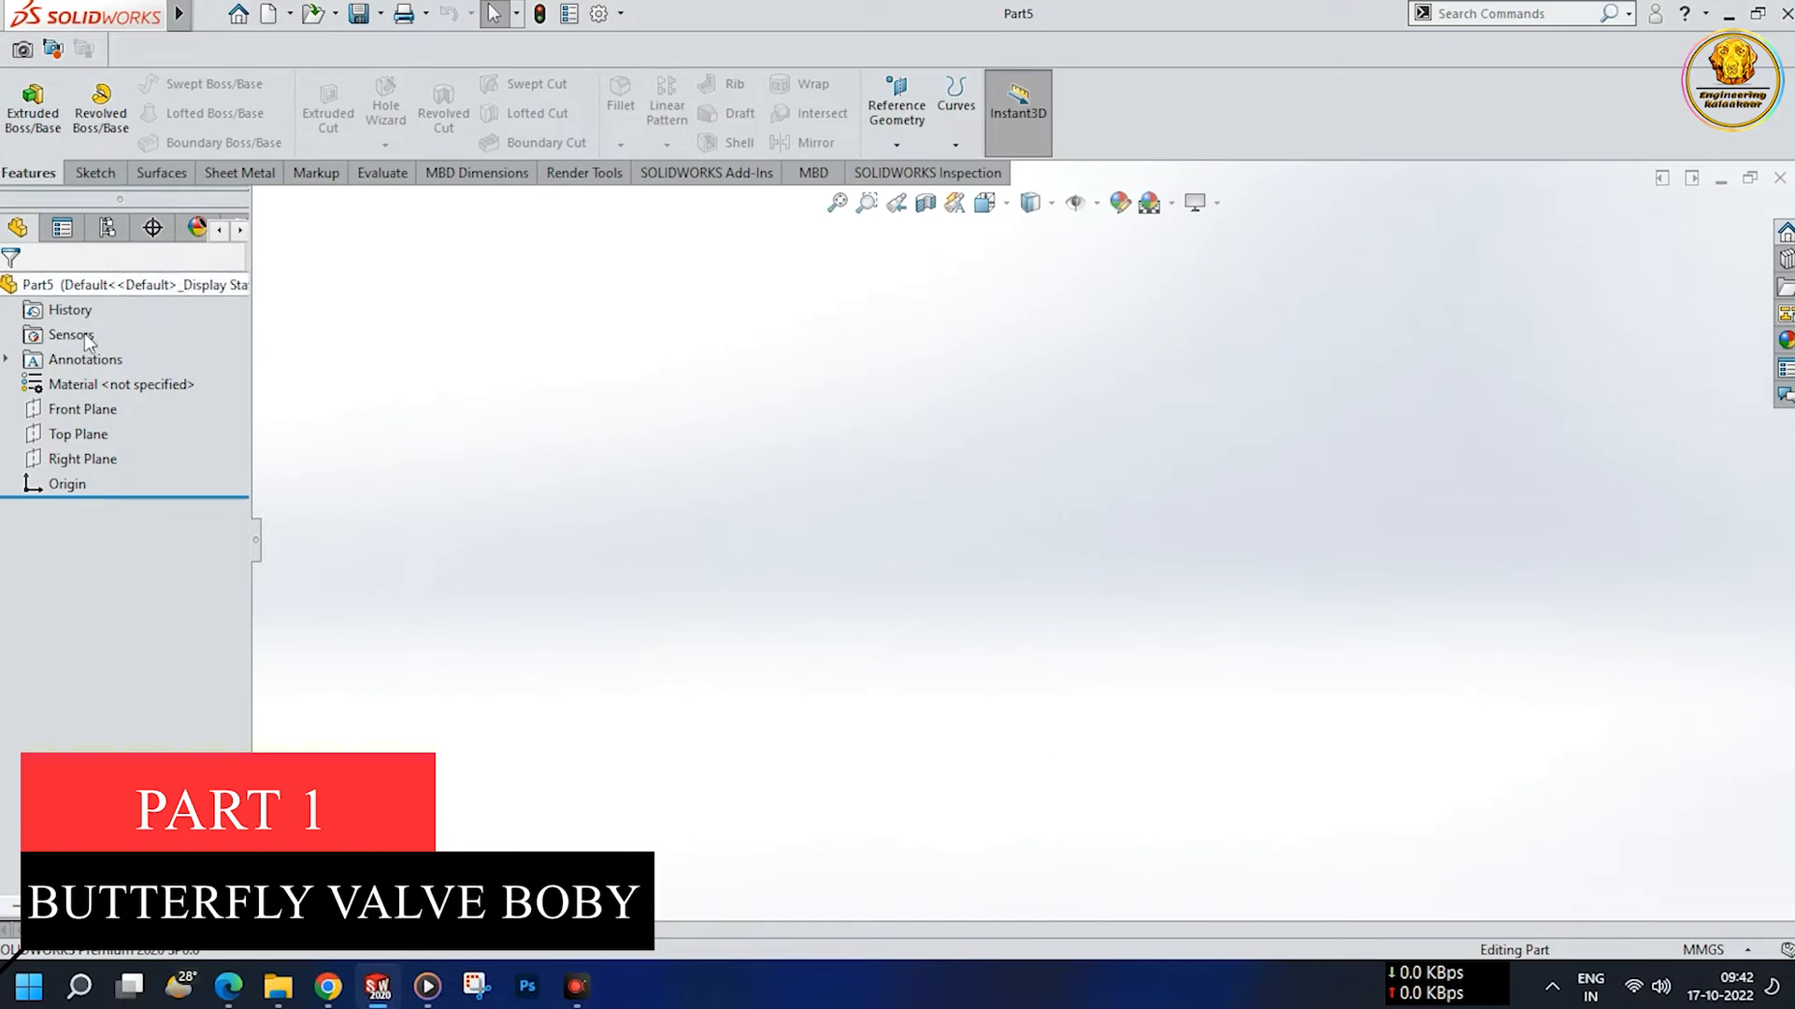
- Start a sketch on the Front Plane and draw a circle of about 70 mm radius centred on the origin
{"action": "right_click", "coordinate": [81, 406]}
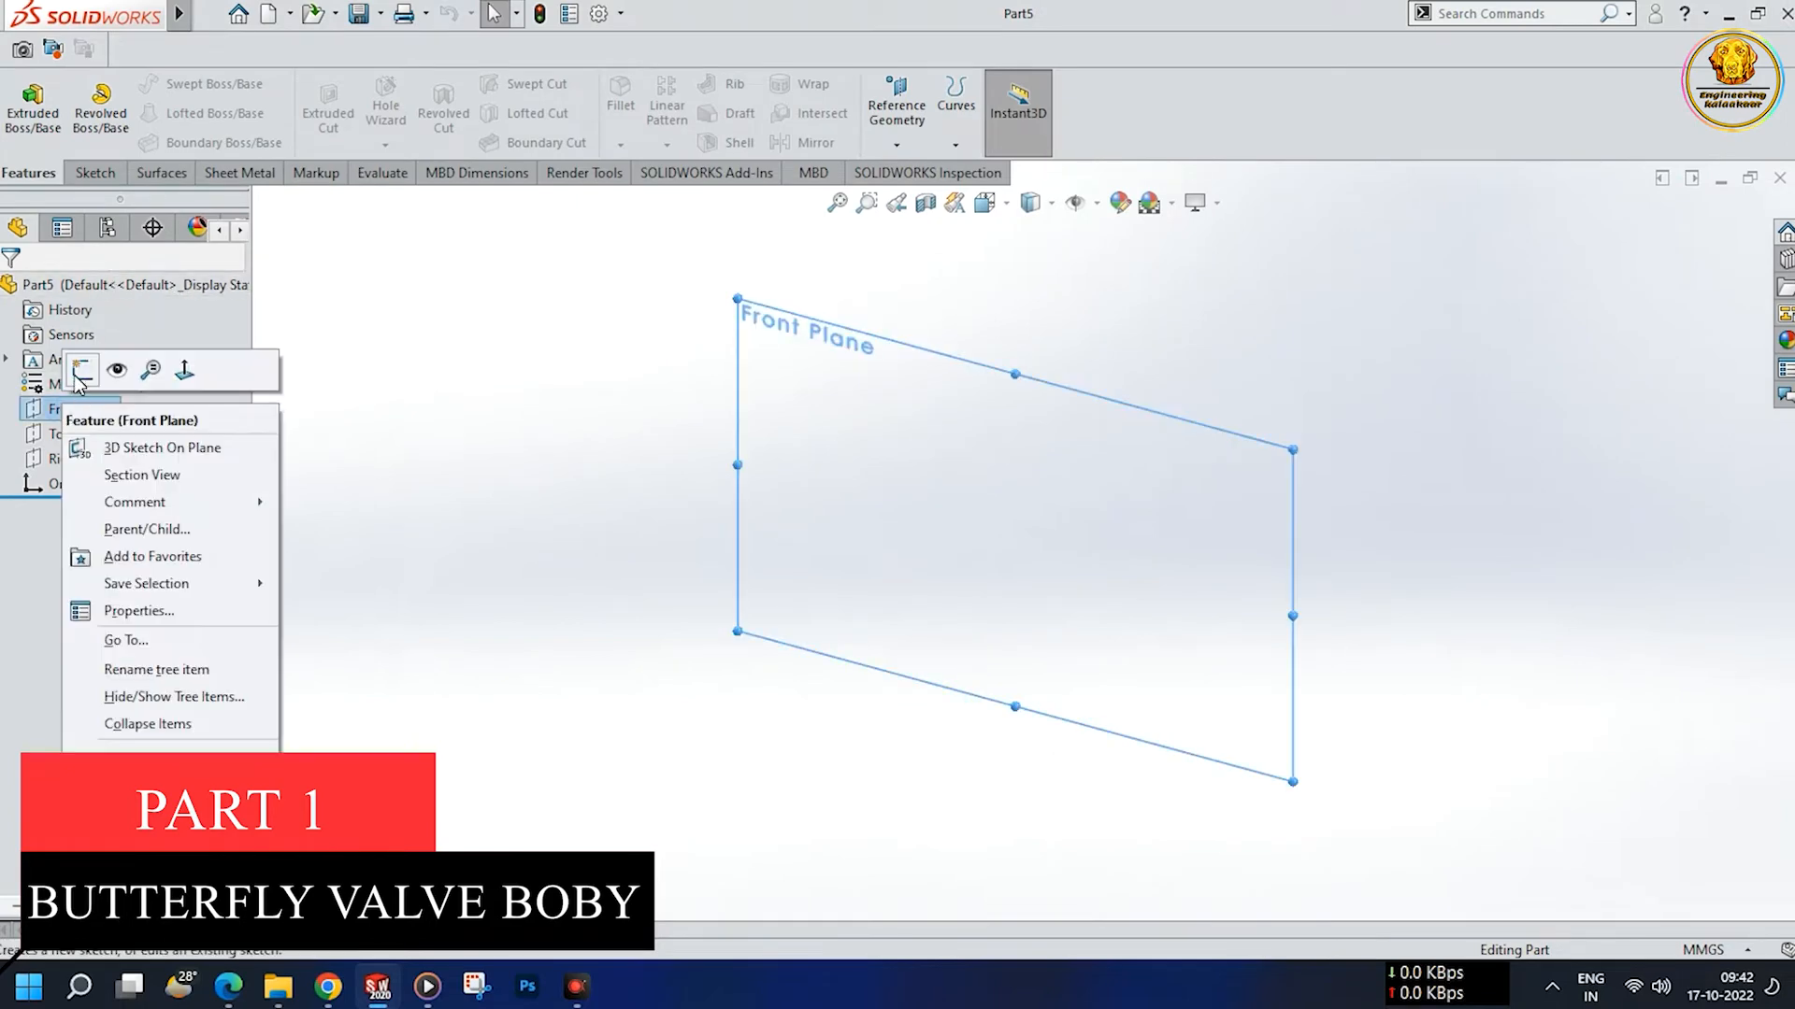
{"action": "left_click", "coordinate": [81, 372]}
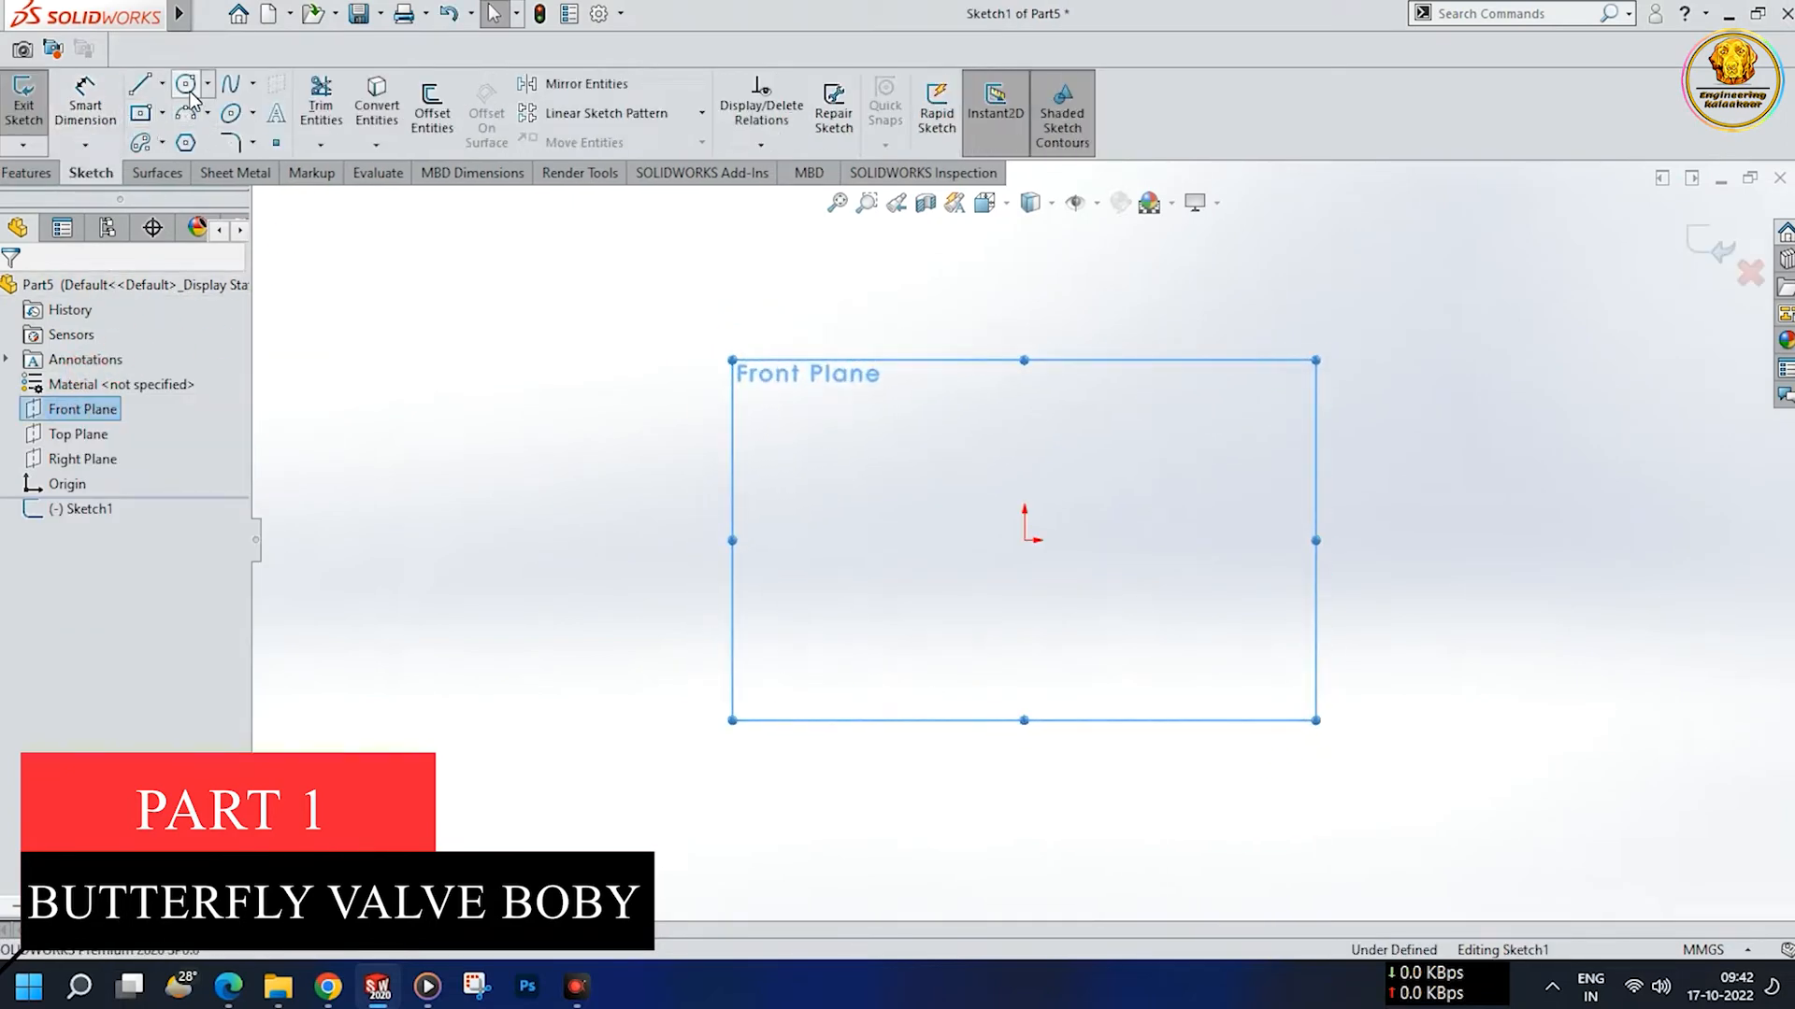
{"action": "left_click", "coordinate": [188, 87]}
{"action": "left_click", "coordinate": [1025, 540]}
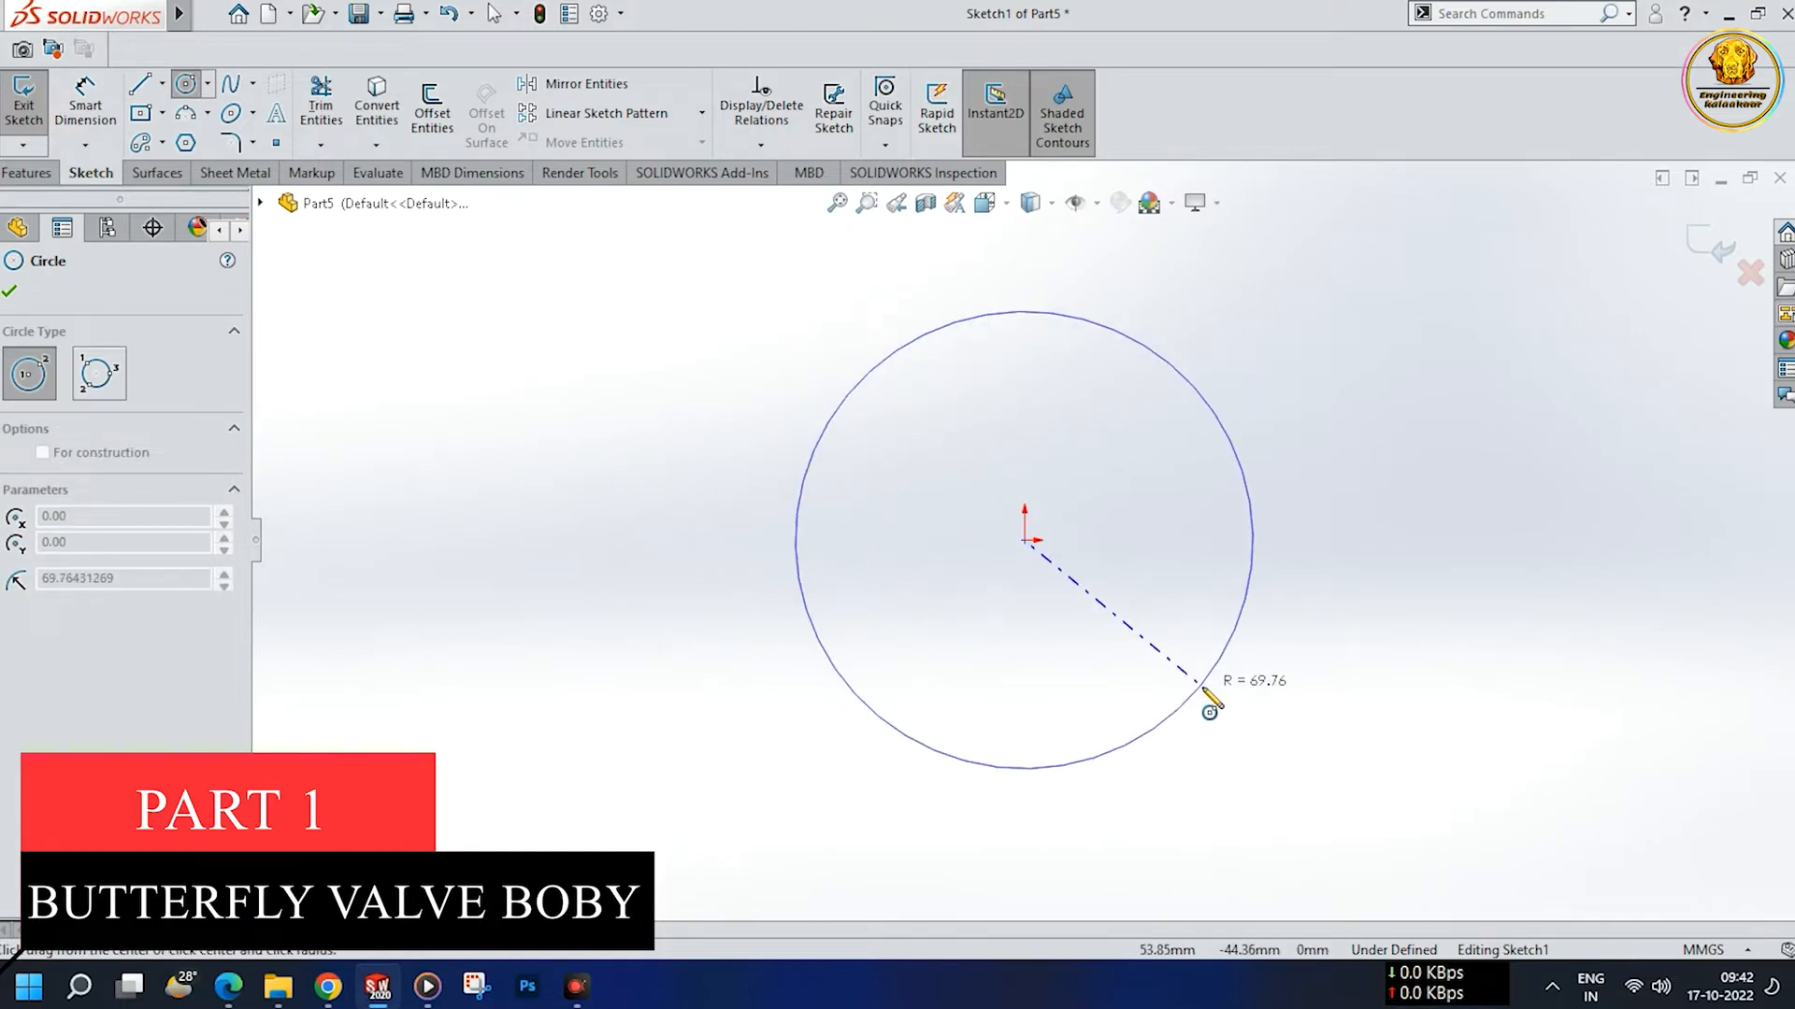
{"action": "left_click", "coordinate": [1203, 690]}
- Dimension the origin-centred circle's diameter at 280 mm
{"action": "left_click", "coordinate": [80, 91]}
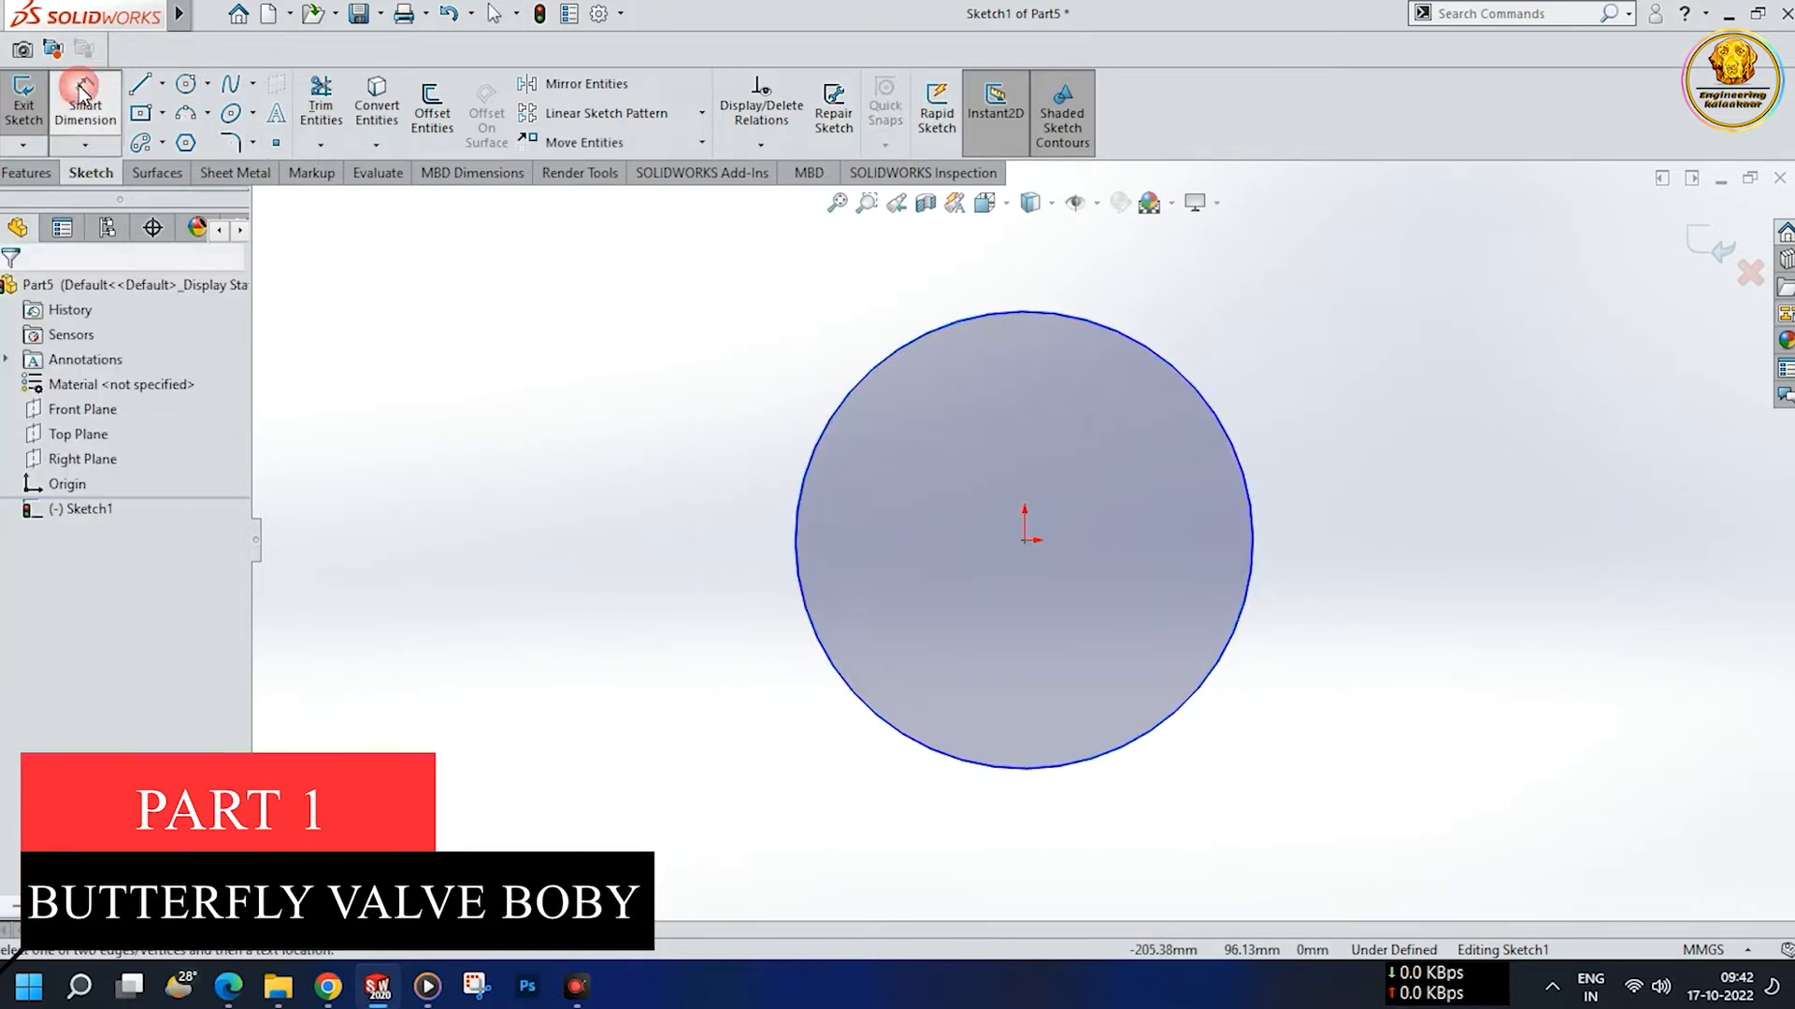
{"action": "left_click", "coordinate": [1231, 450]}
{"action": "left_click", "coordinate": [1331, 448]}
{"action": "type", "text": "280"}
{"action": "key", "text": "Return"}
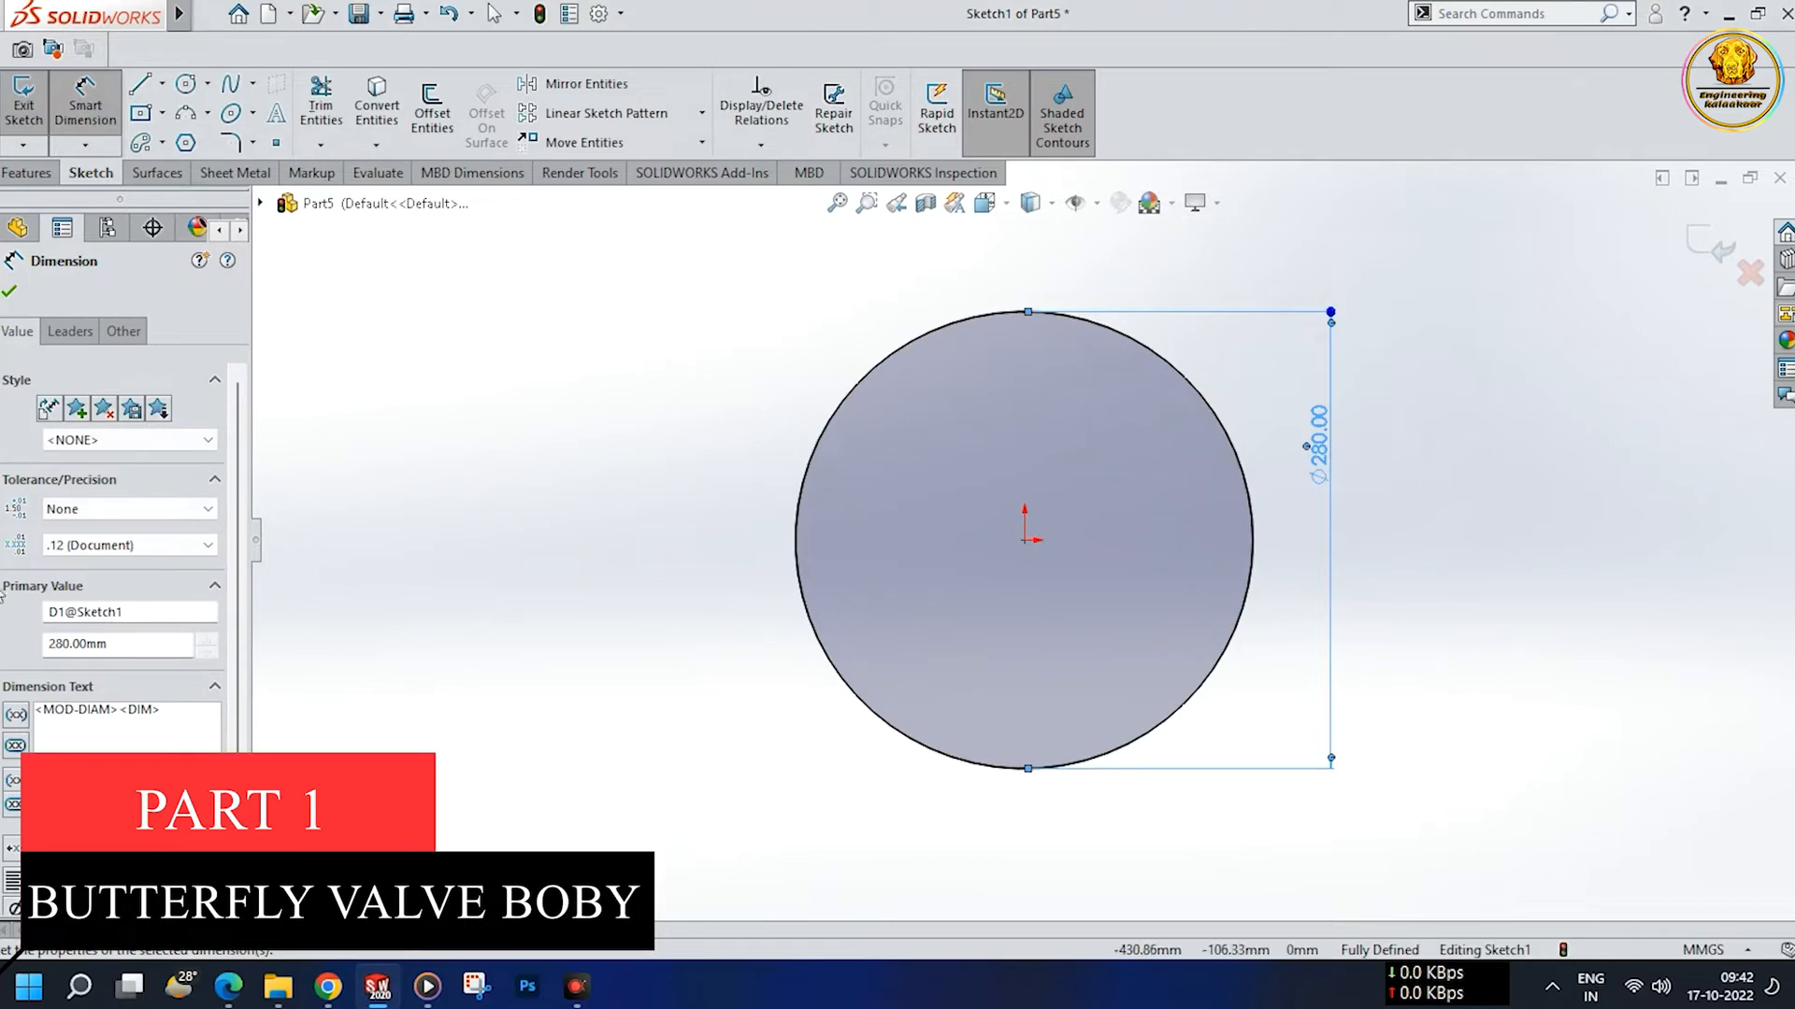
{"action": "left_click", "coordinate": [13, 286]}
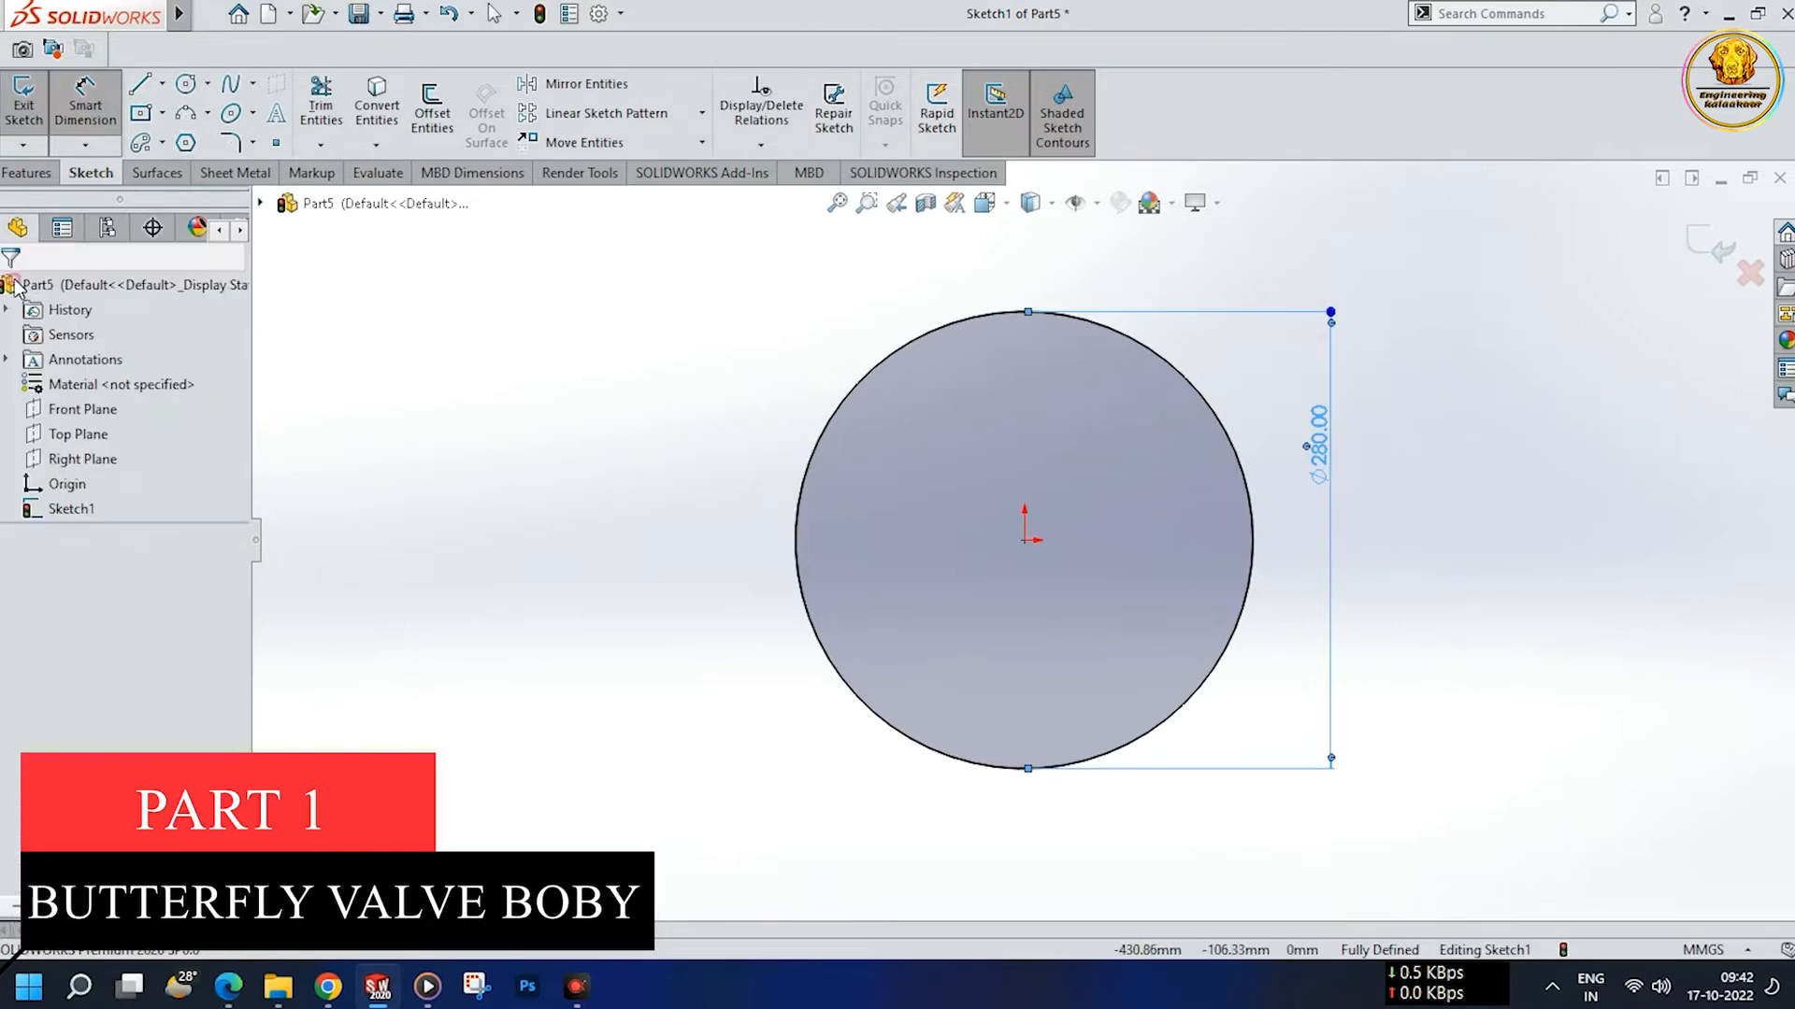
- Extrude the circle as a solid boss 225 mm deep with the Mid Plane end condition
{"action": "left_click", "coordinate": [26, 173]}
{"action": "left_click", "coordinate": [38, 110]}
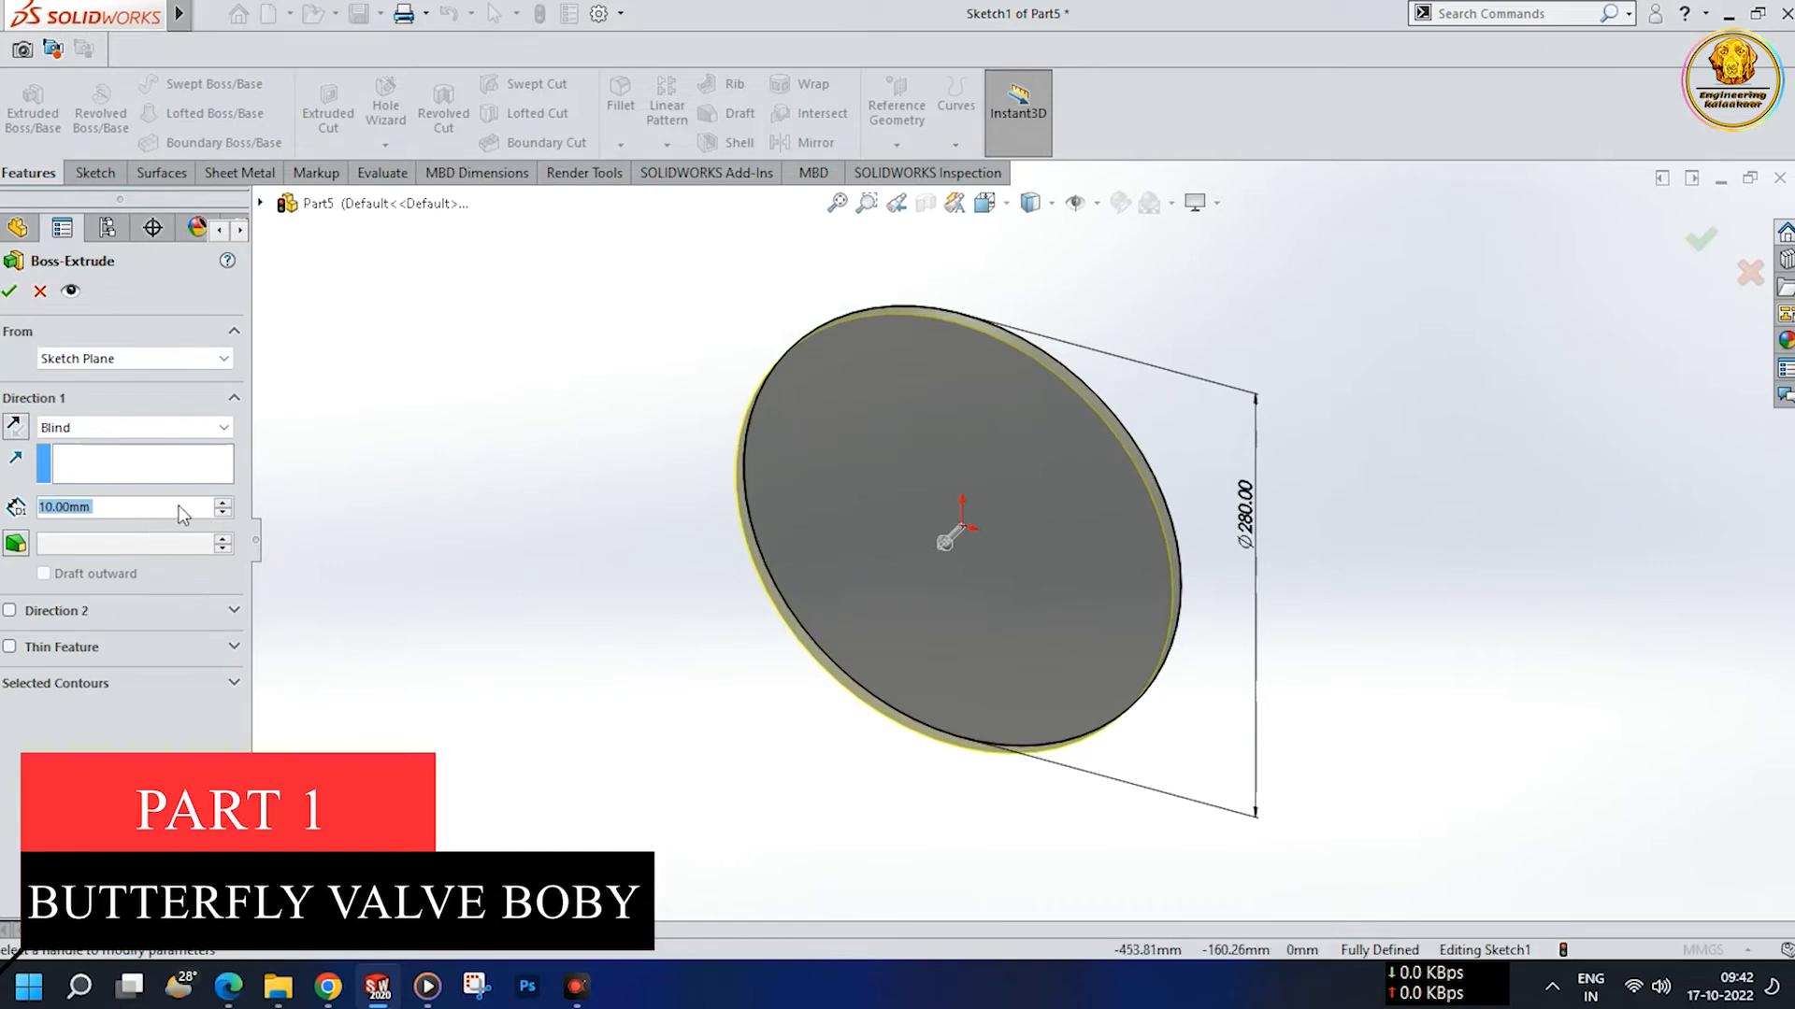
{"action": "type", "text": "225"}
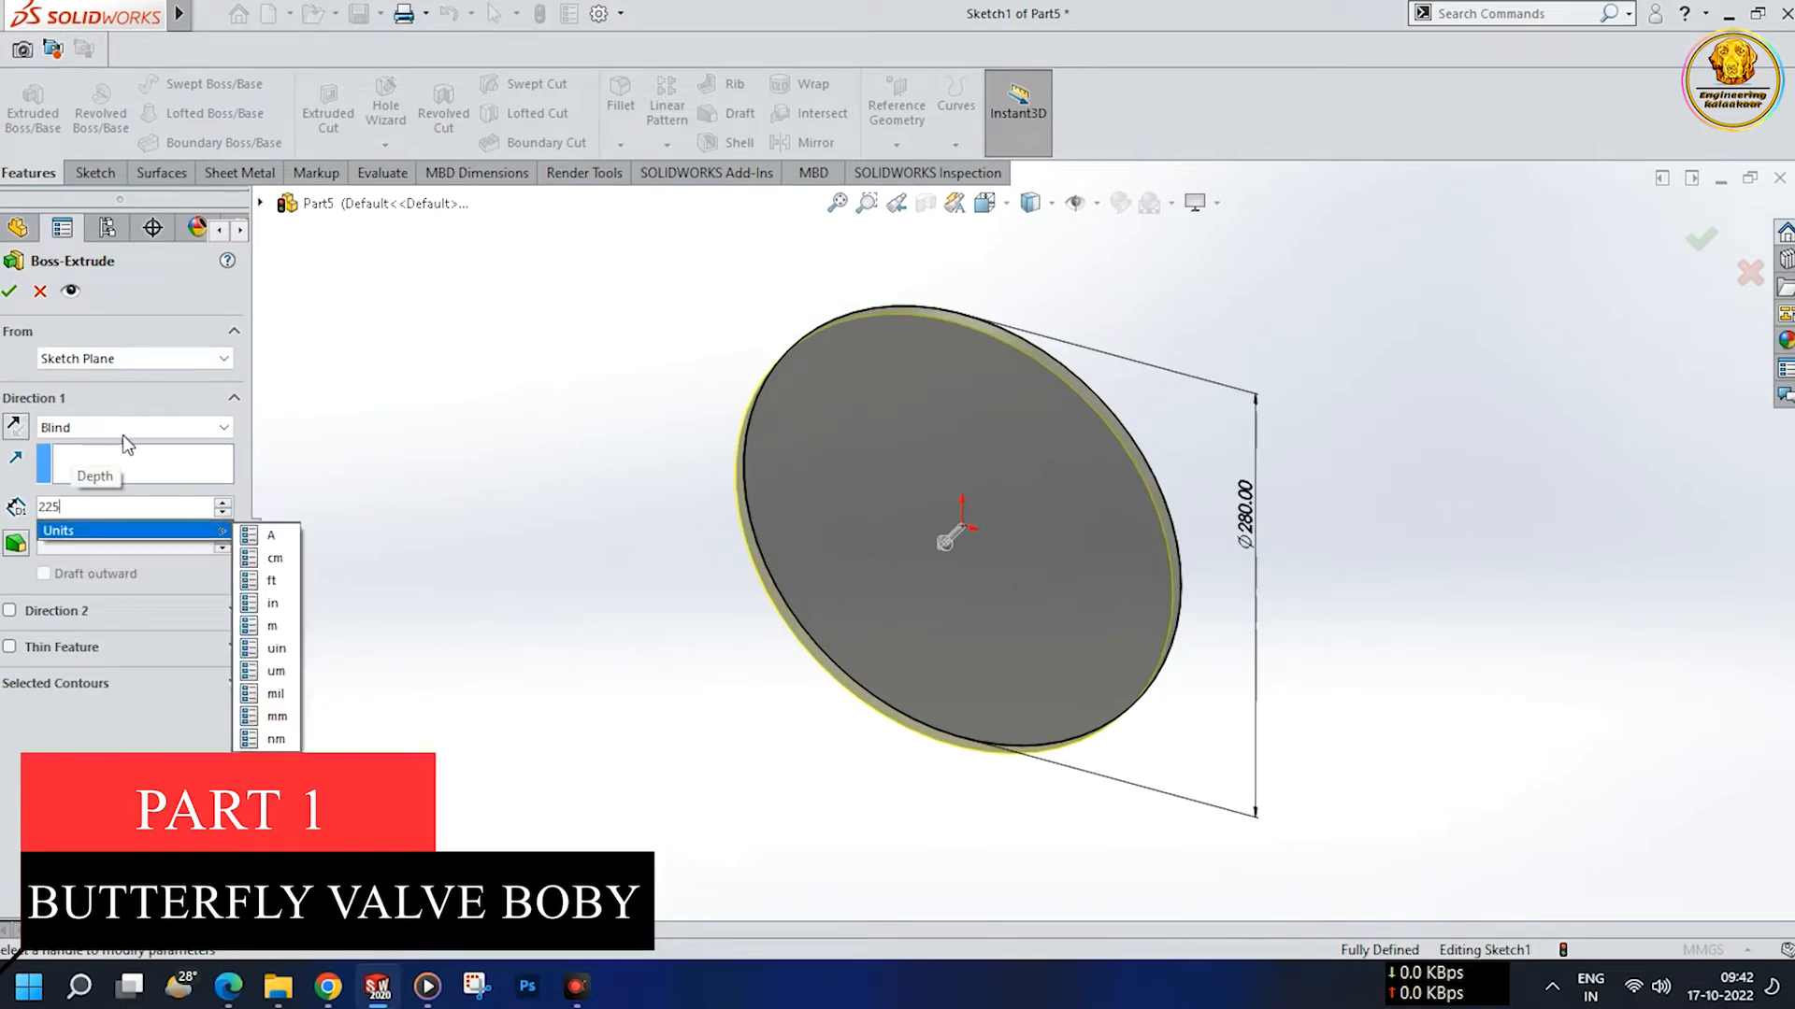
{"action": "left_click", "coordinate": [124, 430]}
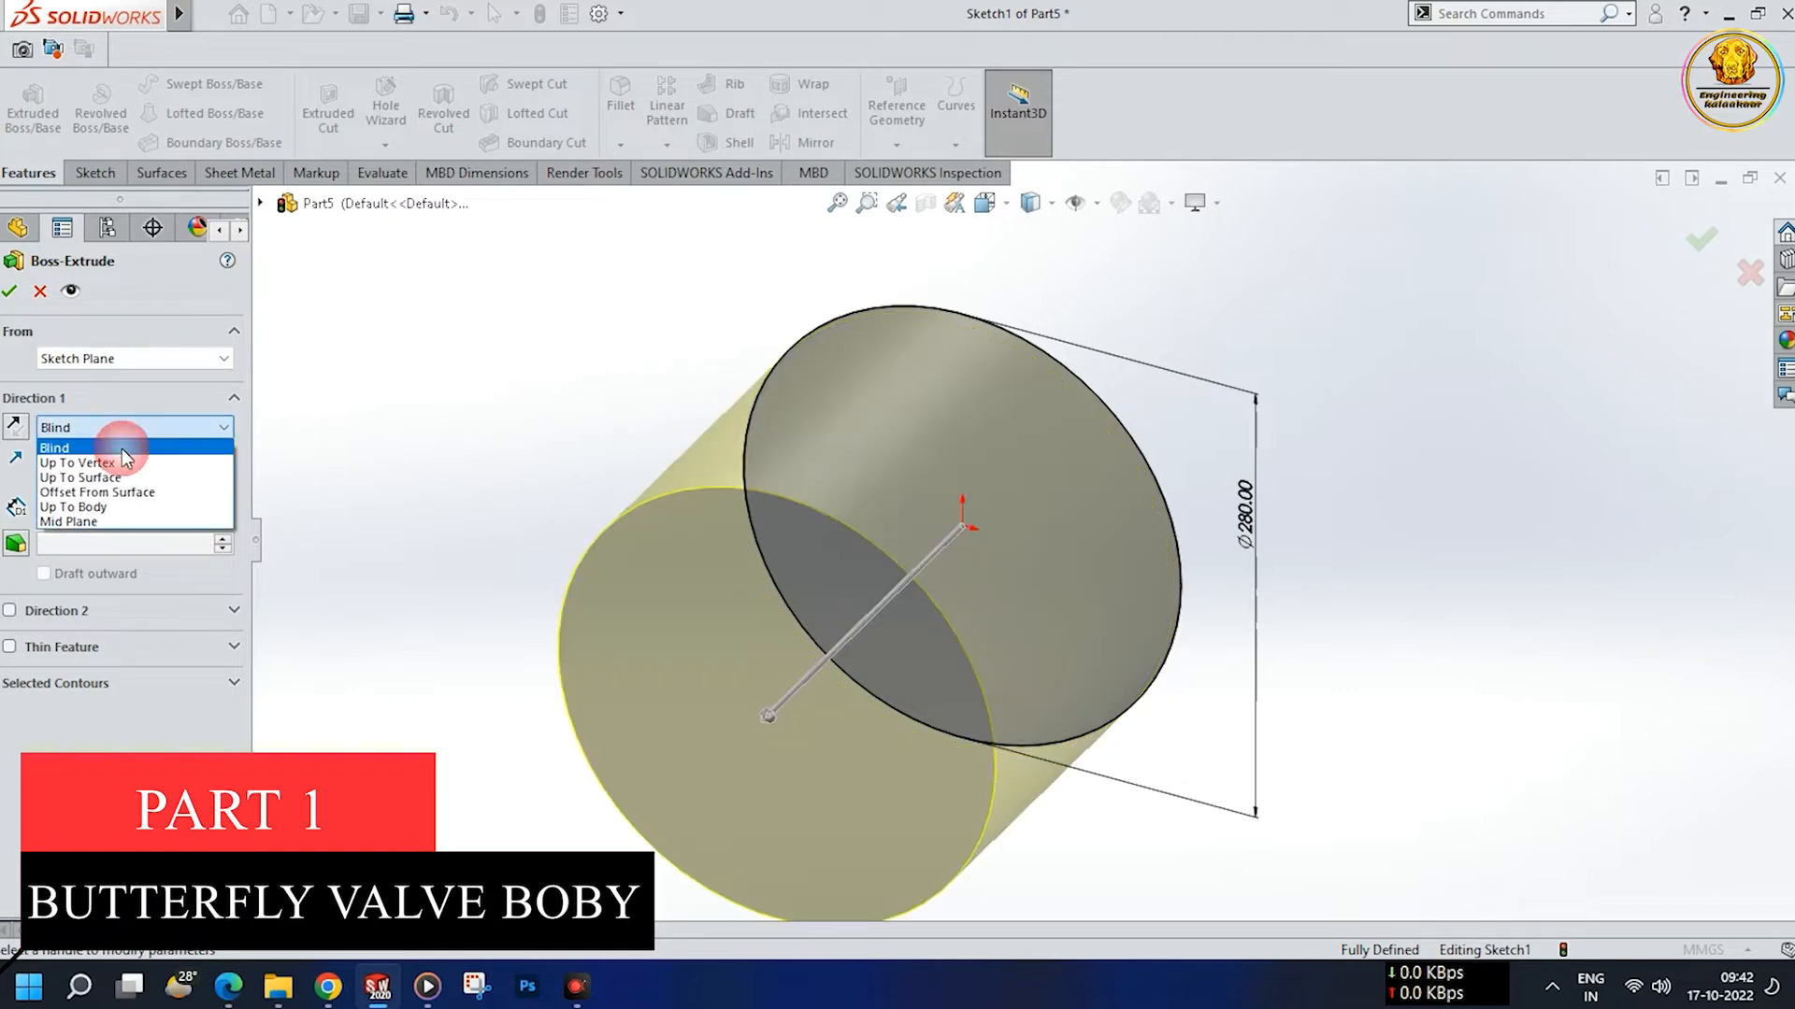
{"action": "left_click", "coordinate": [121, 522]}
{"action": "left_click", "coordinate": [9, 291]}
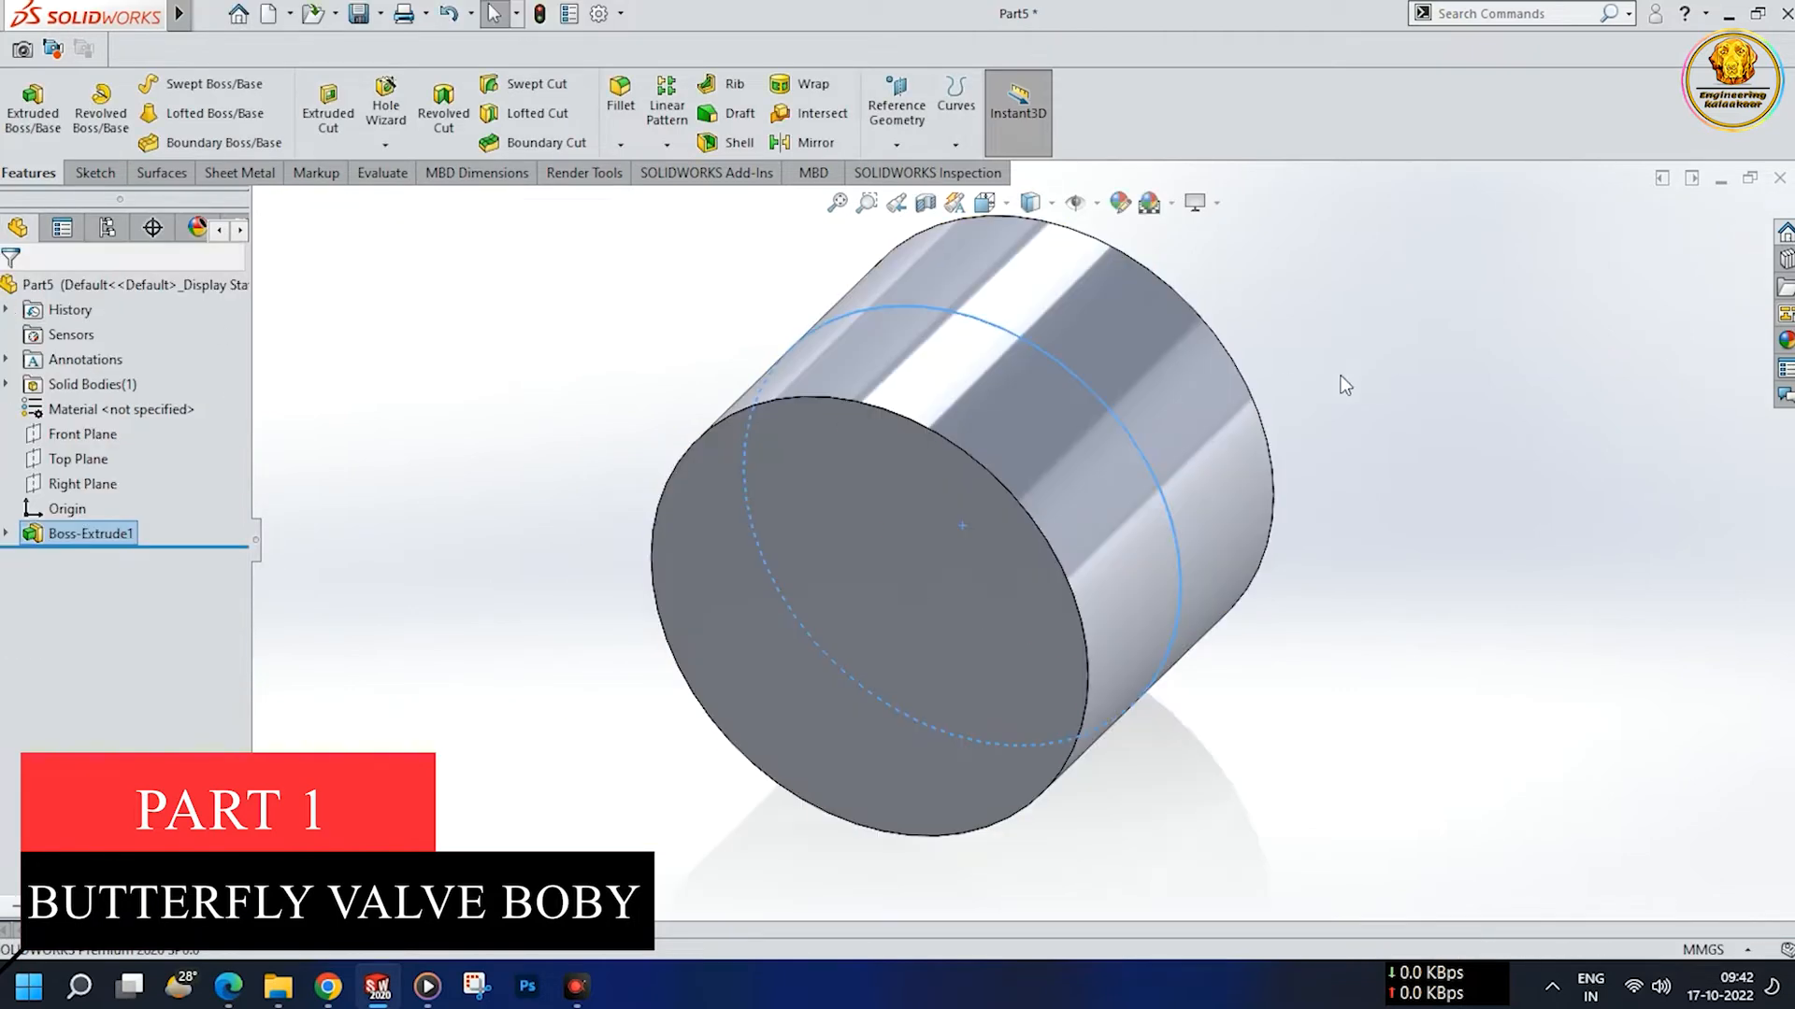
- Start a sketch on the cylinder's front end face and draw an origin-centred circle reaching the face's outer edge
{"action": "left_click", "coordinate": [884, 649]}
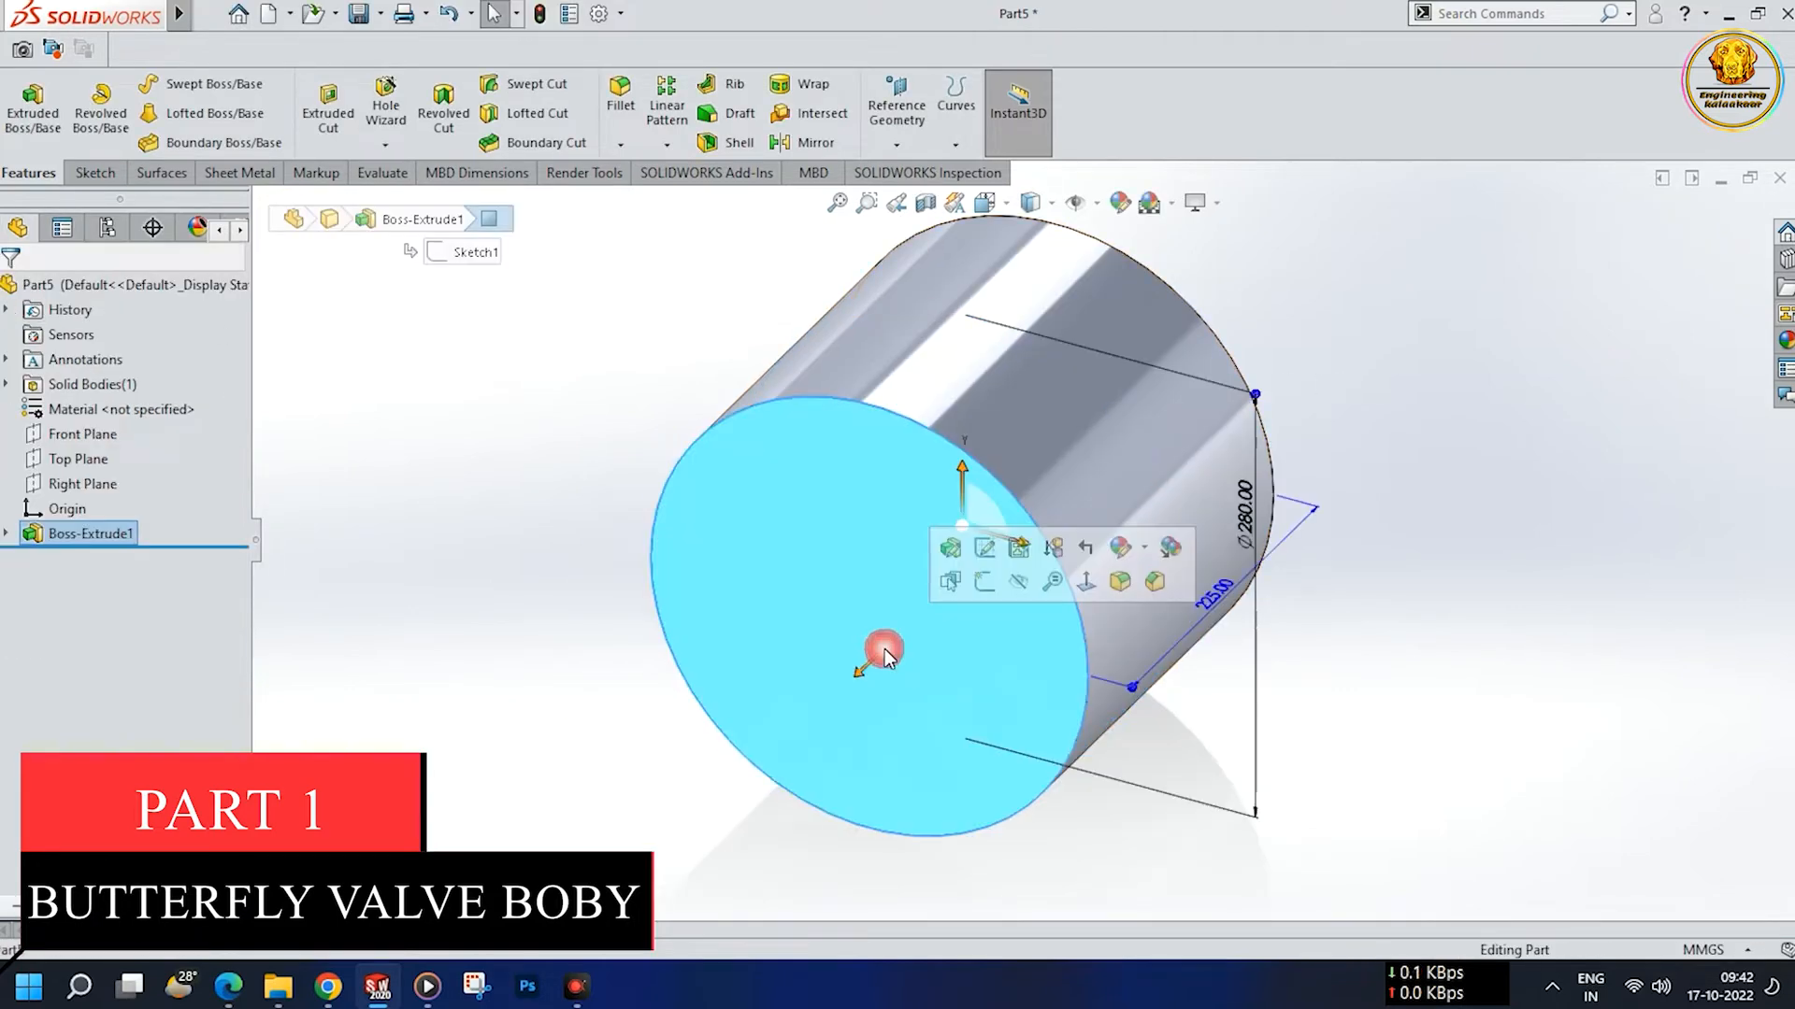
{"action": "left_click", "coordinate": [989, 594]}
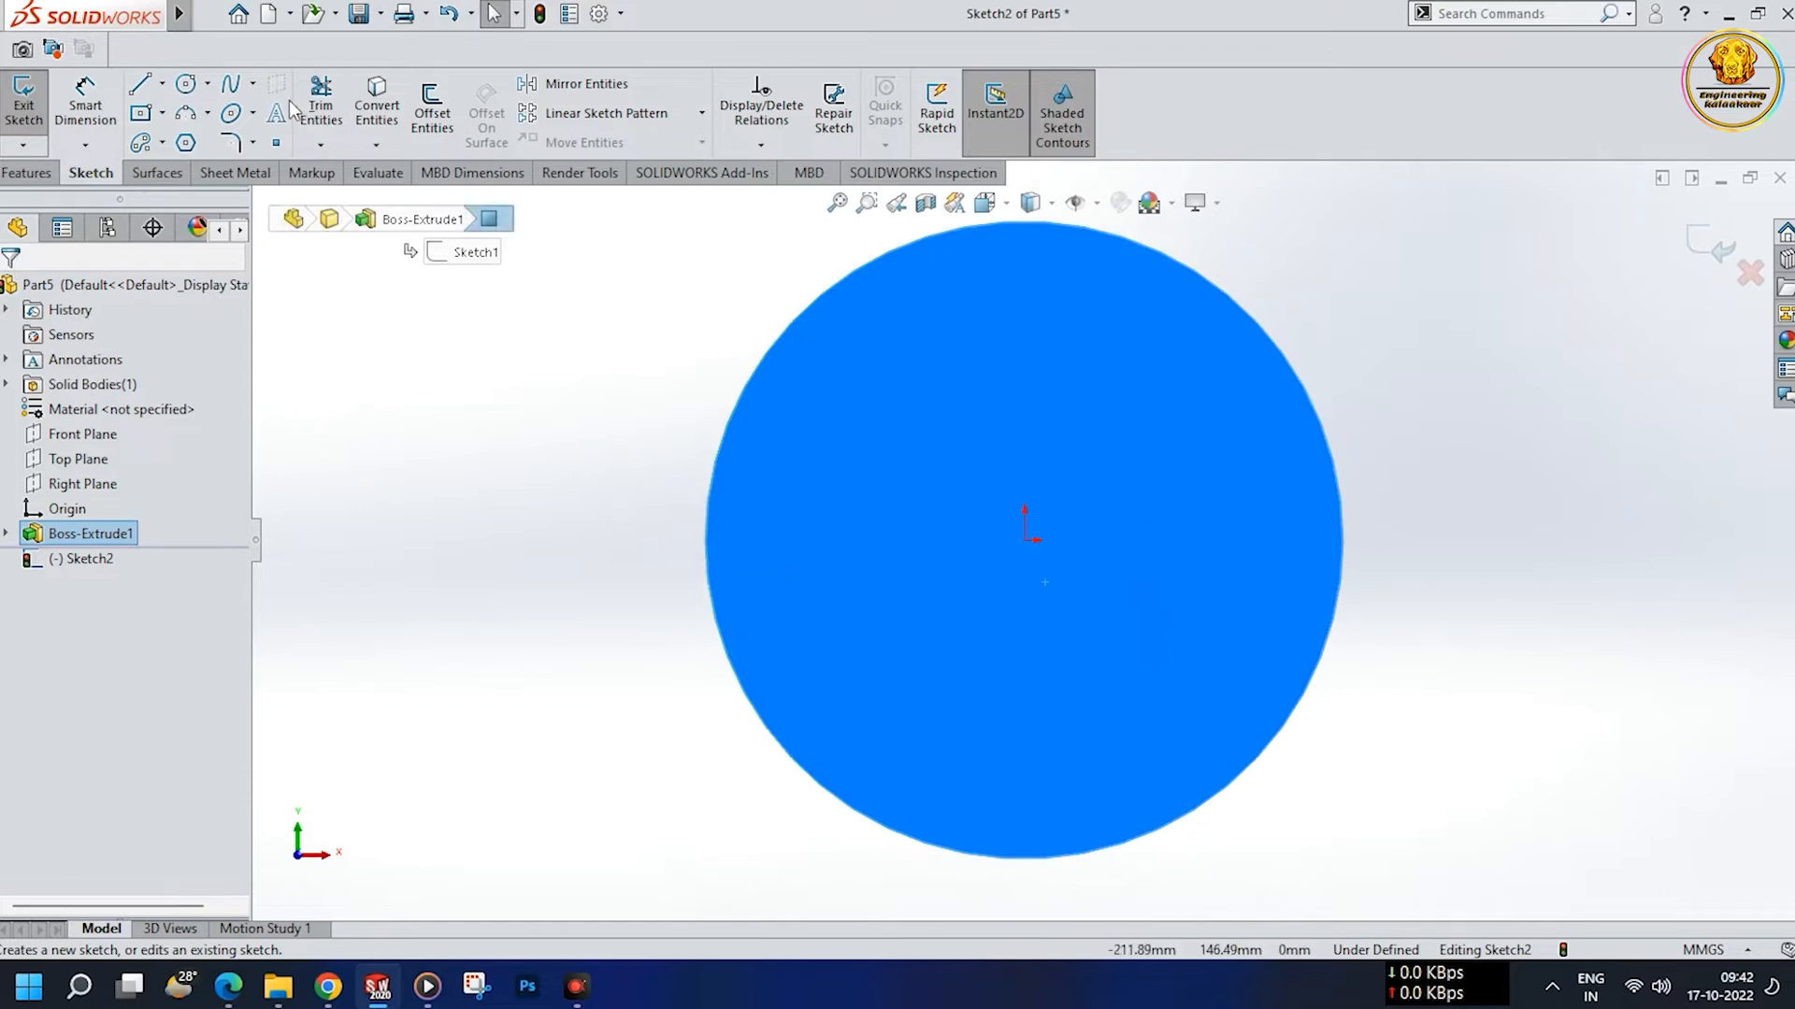
{"action": "left_click", "coordinate": [186, 83]}
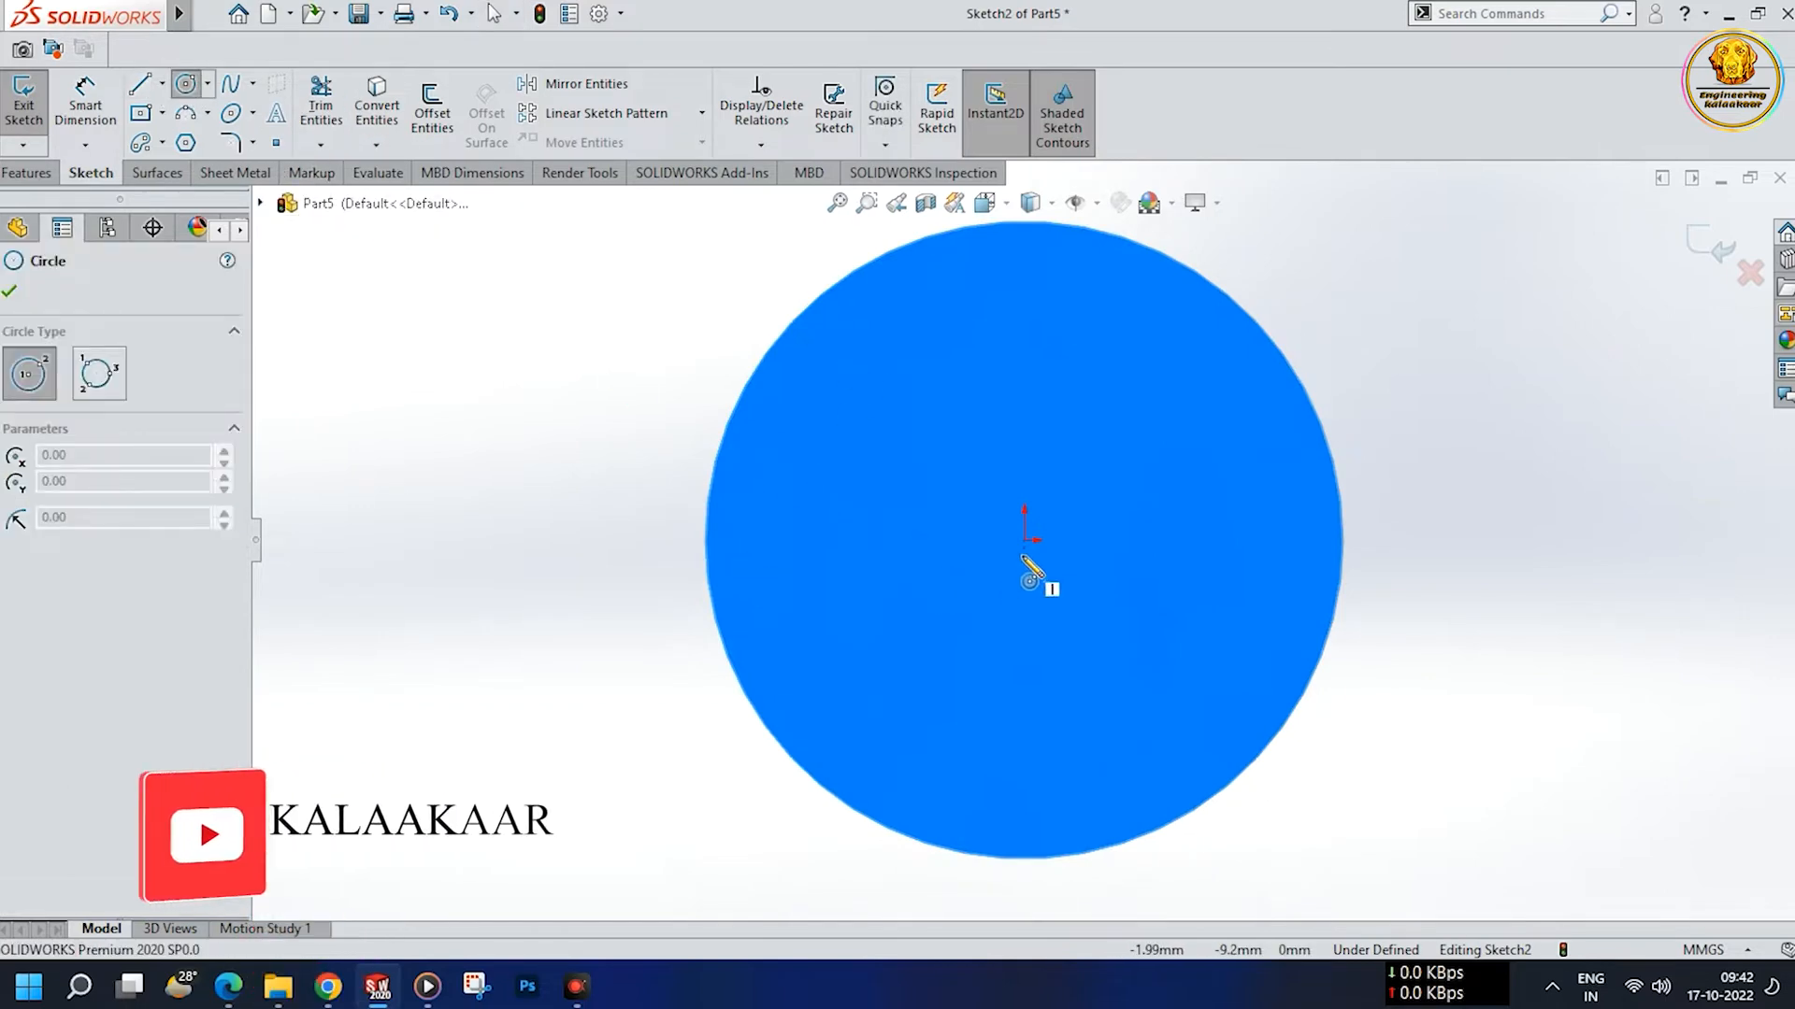
{"action": "left_click", "coordinate": [1028, 540]}
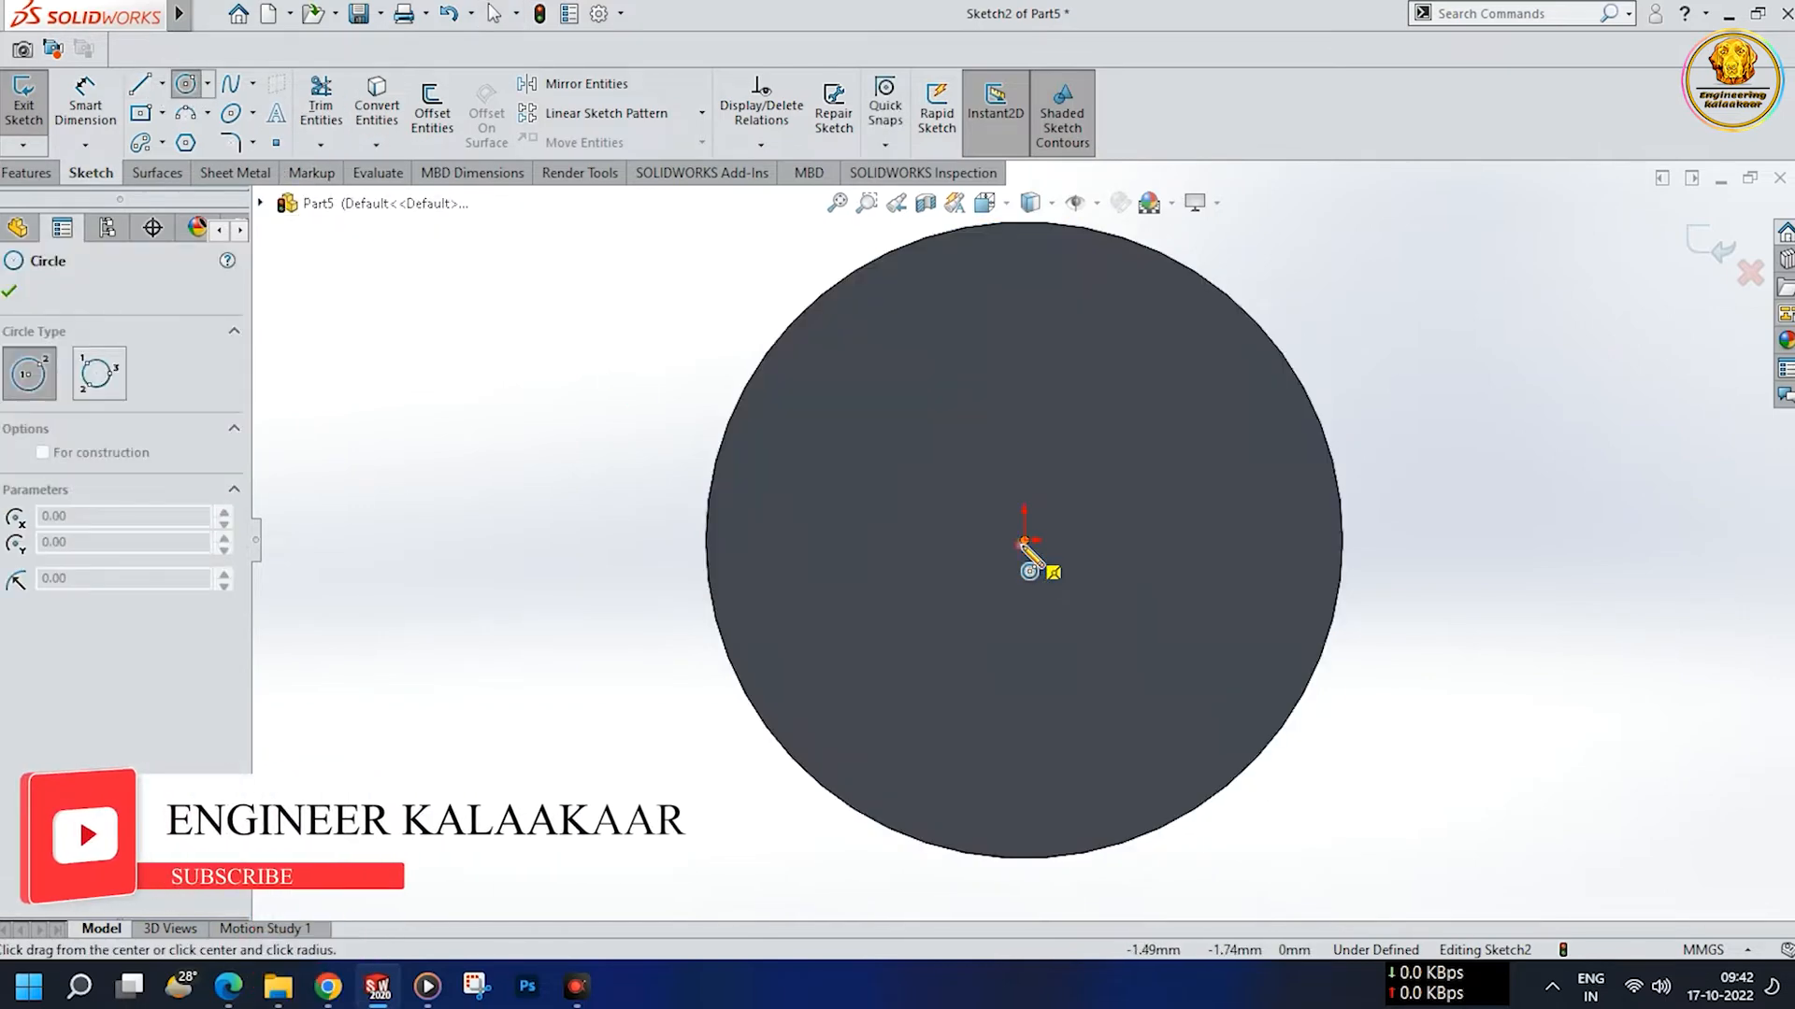
{"action": "left_click", "coordinate": [1339, 649]}
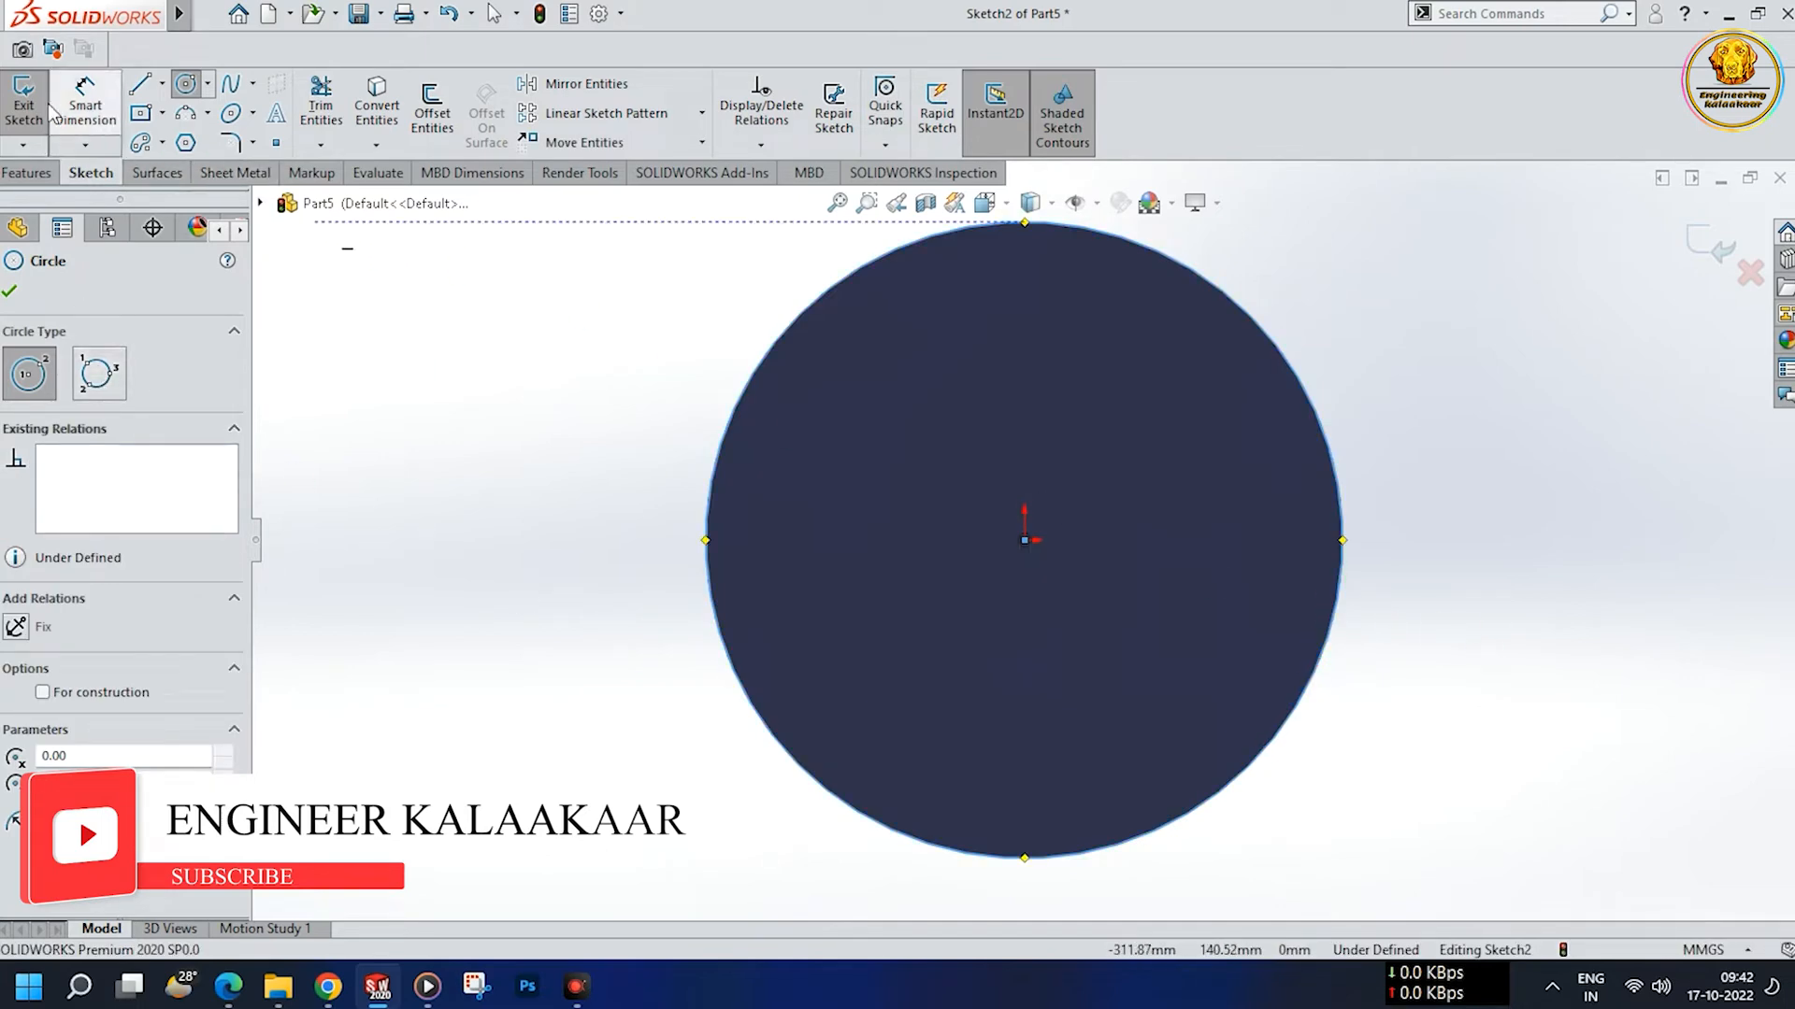
- Add a 280 mm diameter dimension to the new circle on the end face, placing it beside the cylinder
{"action": "left_click", "coordinate": [82, 104]}
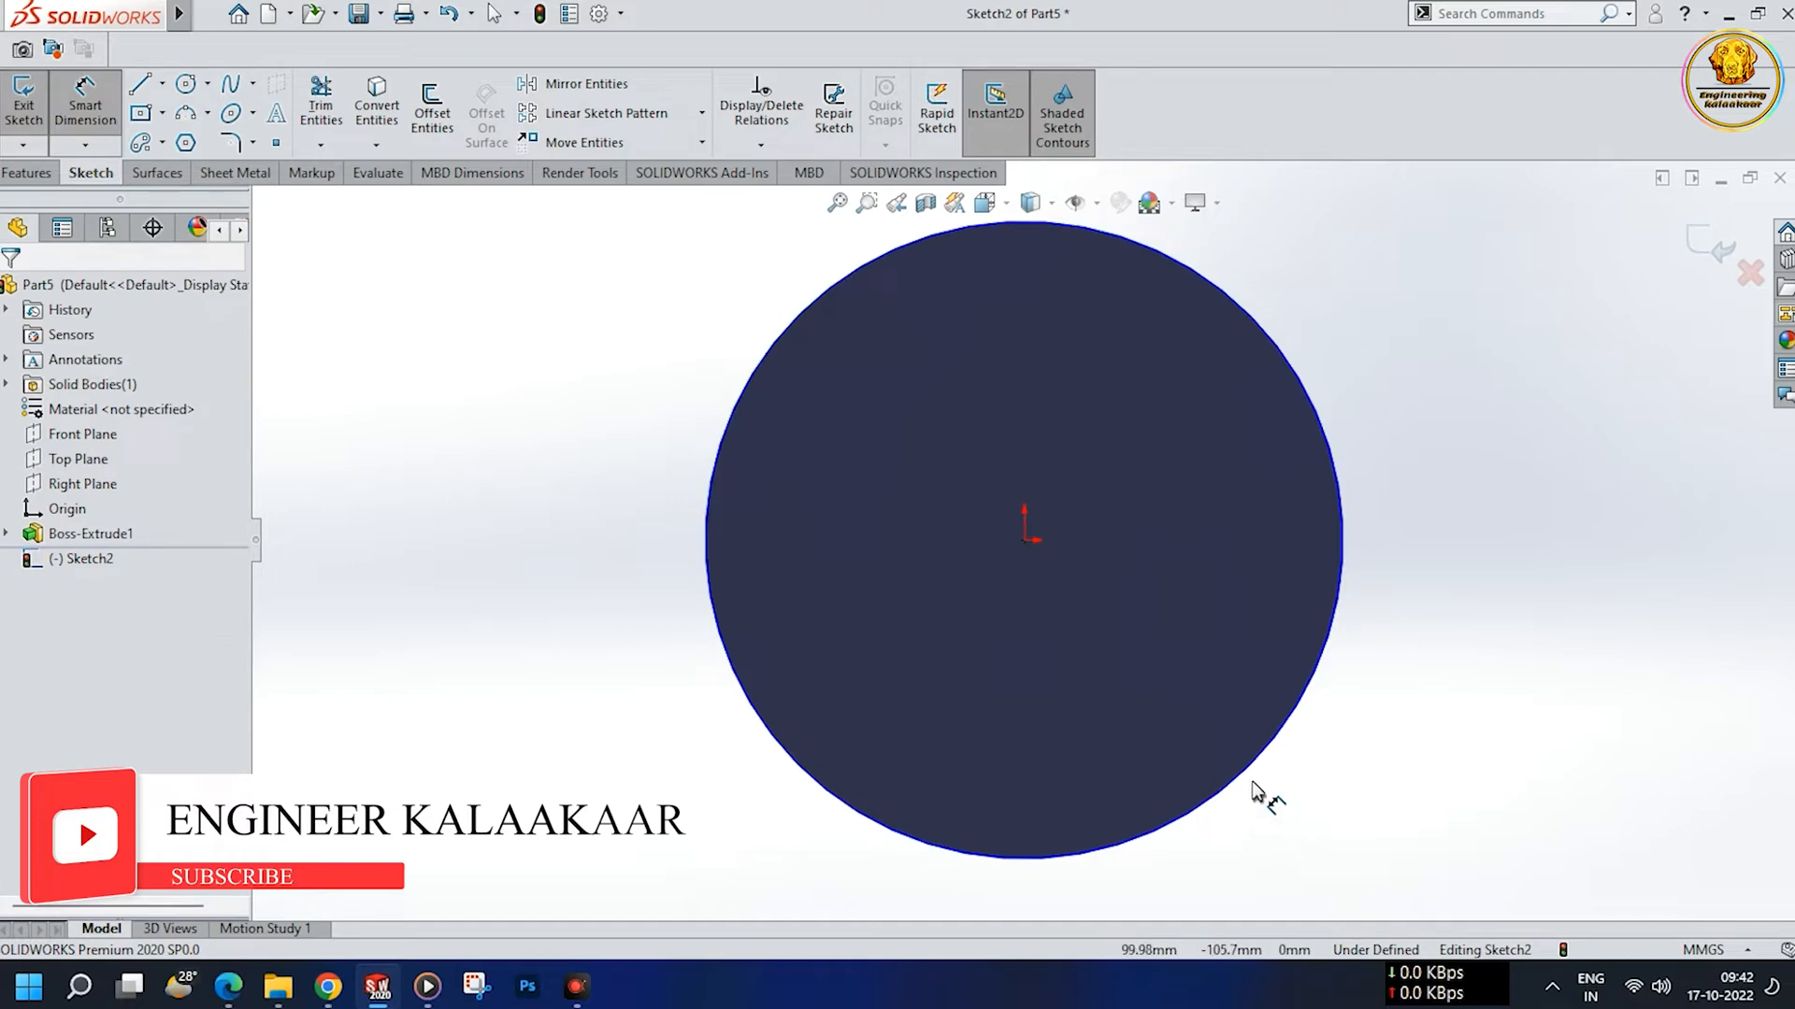
{"action": "left_click", "coordinate": [1252, 791]}
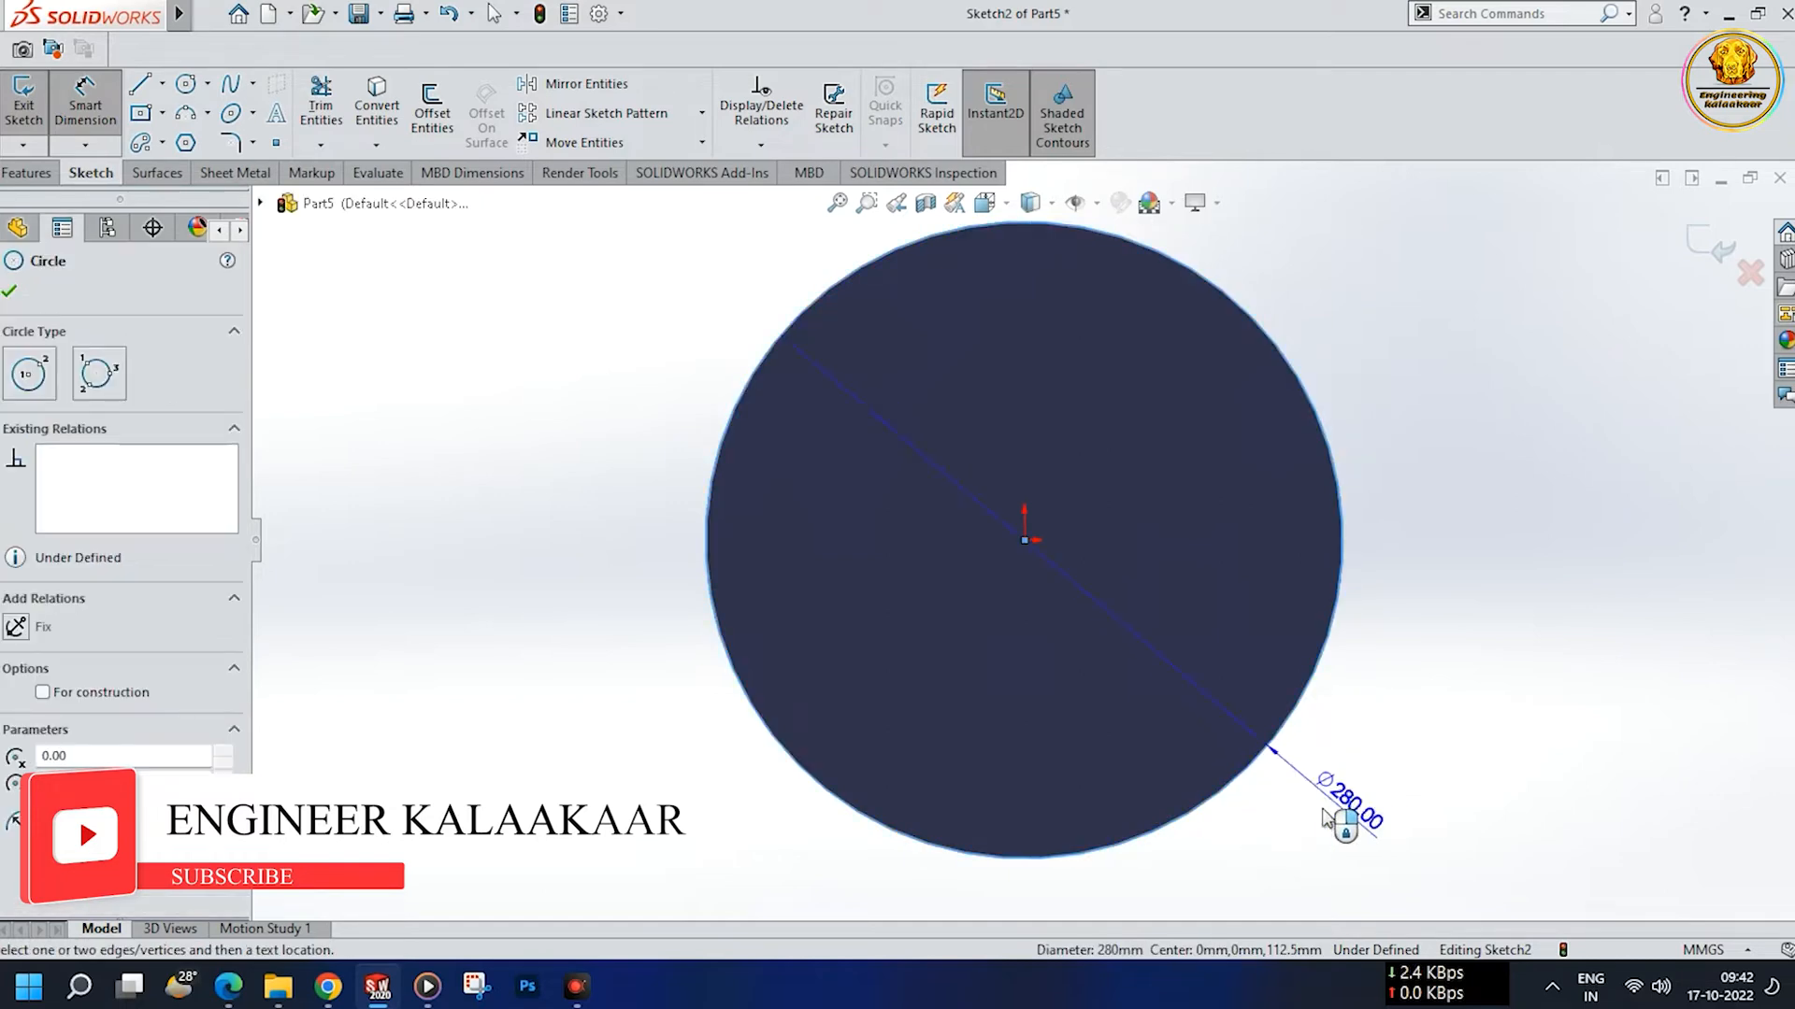
{"action": "left_click", "coordinate": [579, 775]}
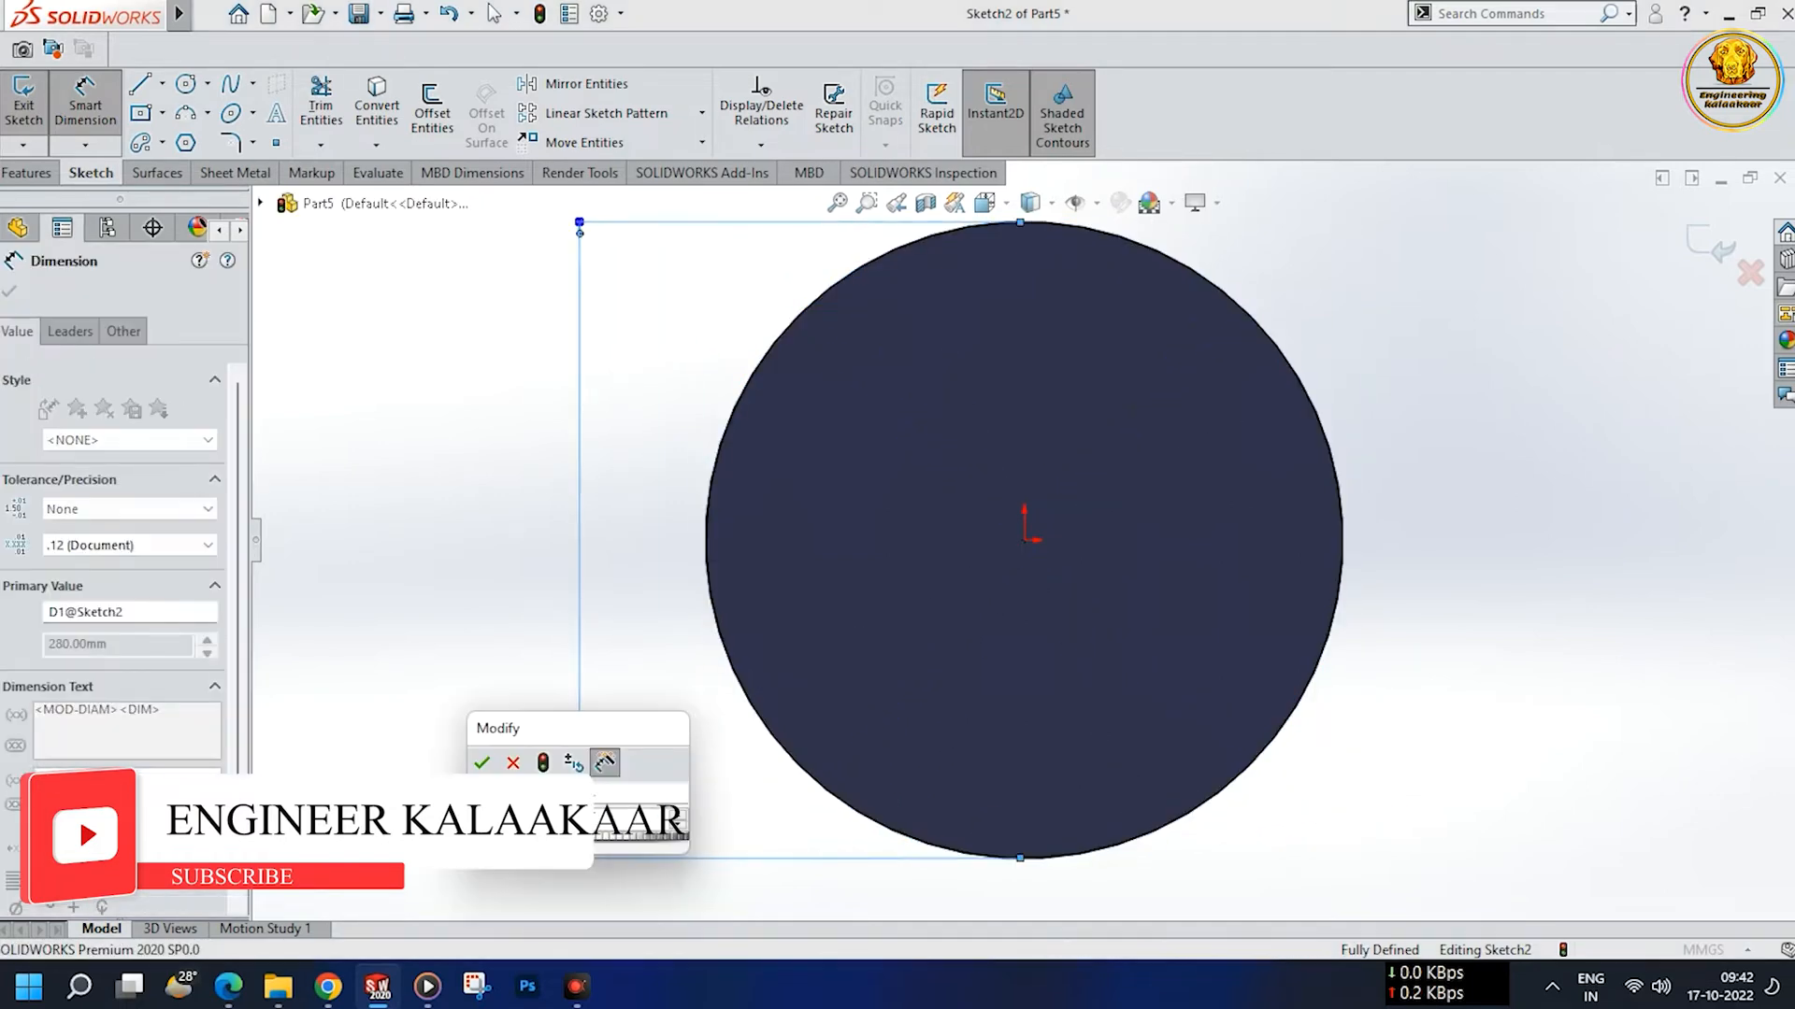
{"action": "key", "text": "Return"}
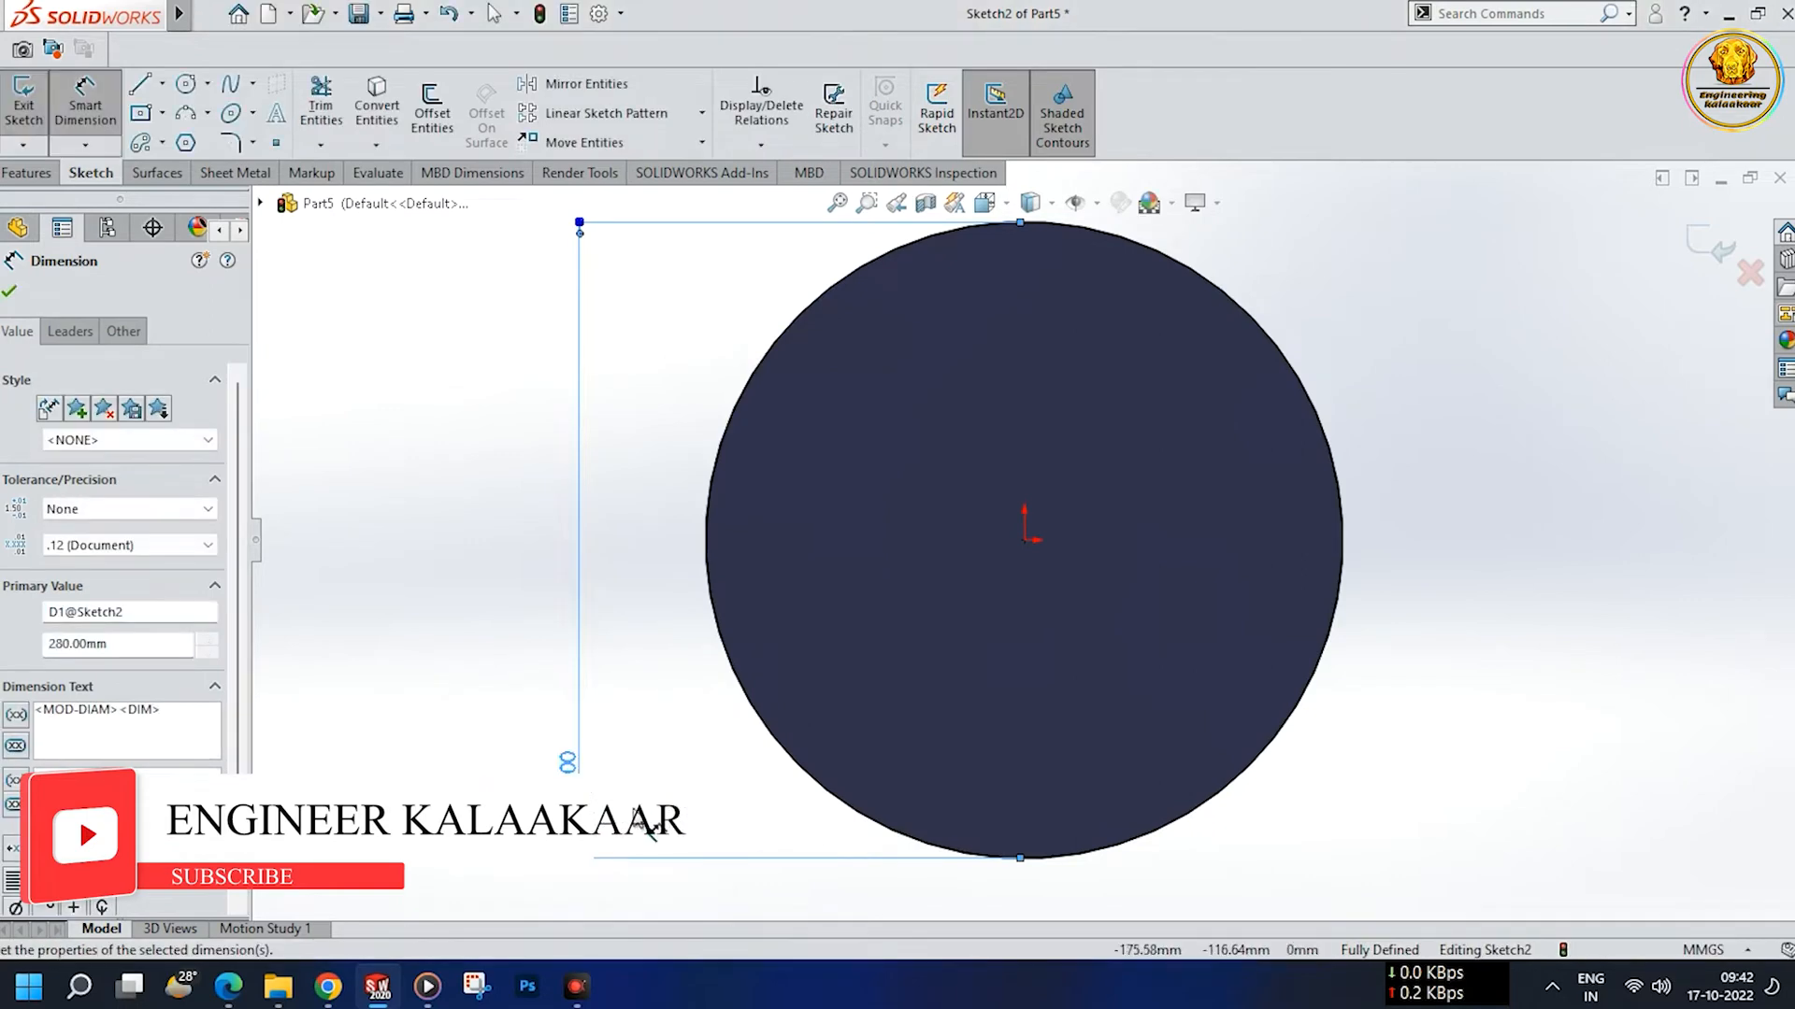
- Draw a horizontal centerline about 214 mm long from the origin, extending past the circle on the positive X side
{"action": "left_click", "coordinate": [162, 83]}
{"action": "left_click", "coordinate": [183, 140]}
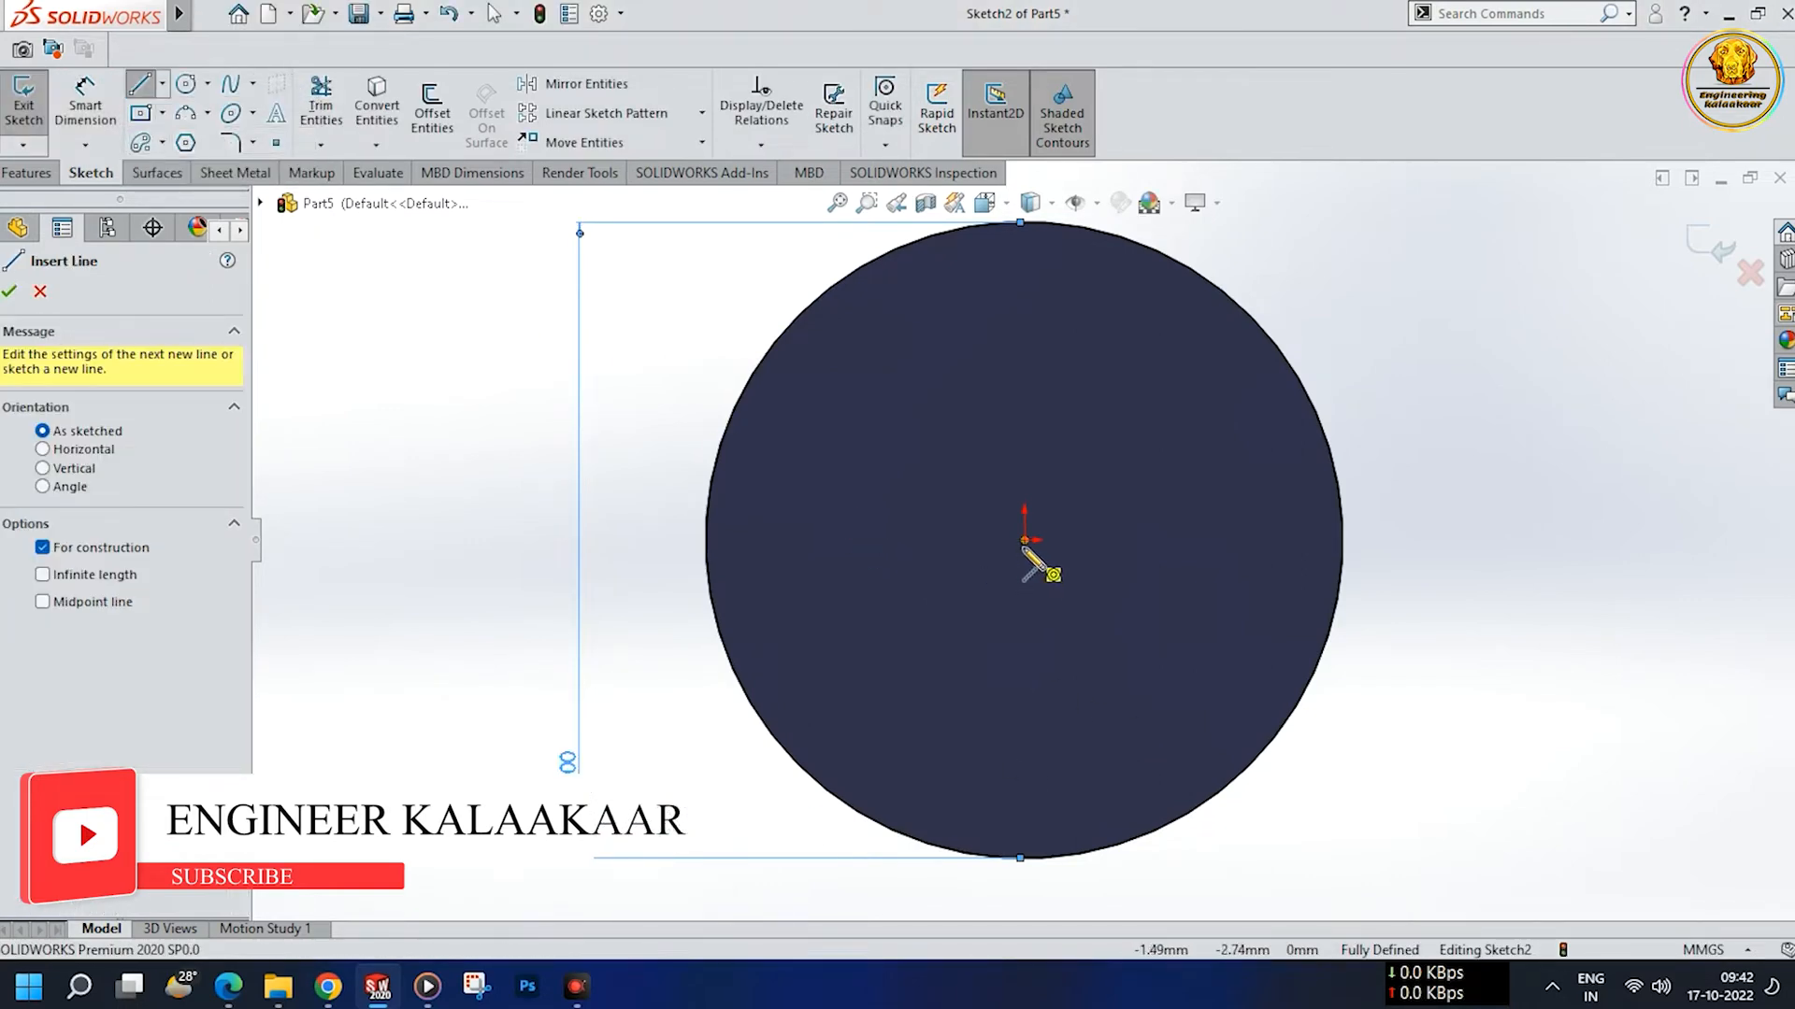
{"action": "left_click", "coordinate": [1026, 540]}
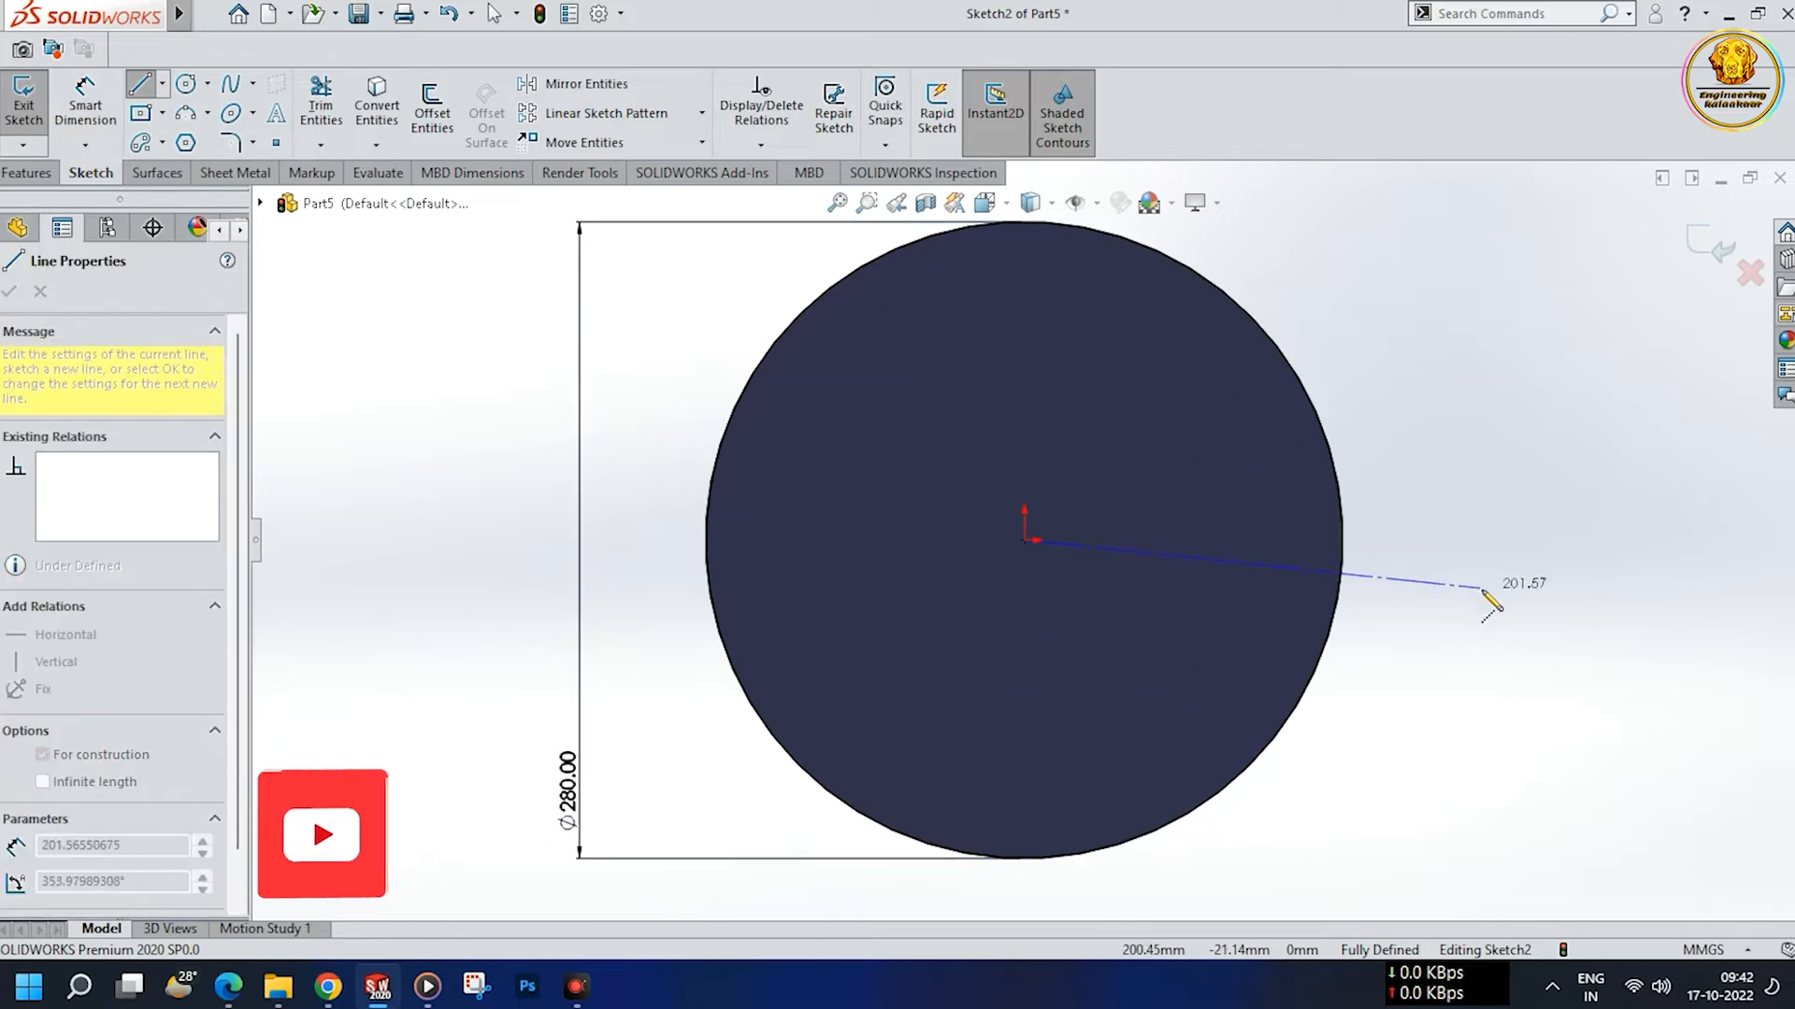
{"action": "left_click", "coordinate": [1512, 540]}
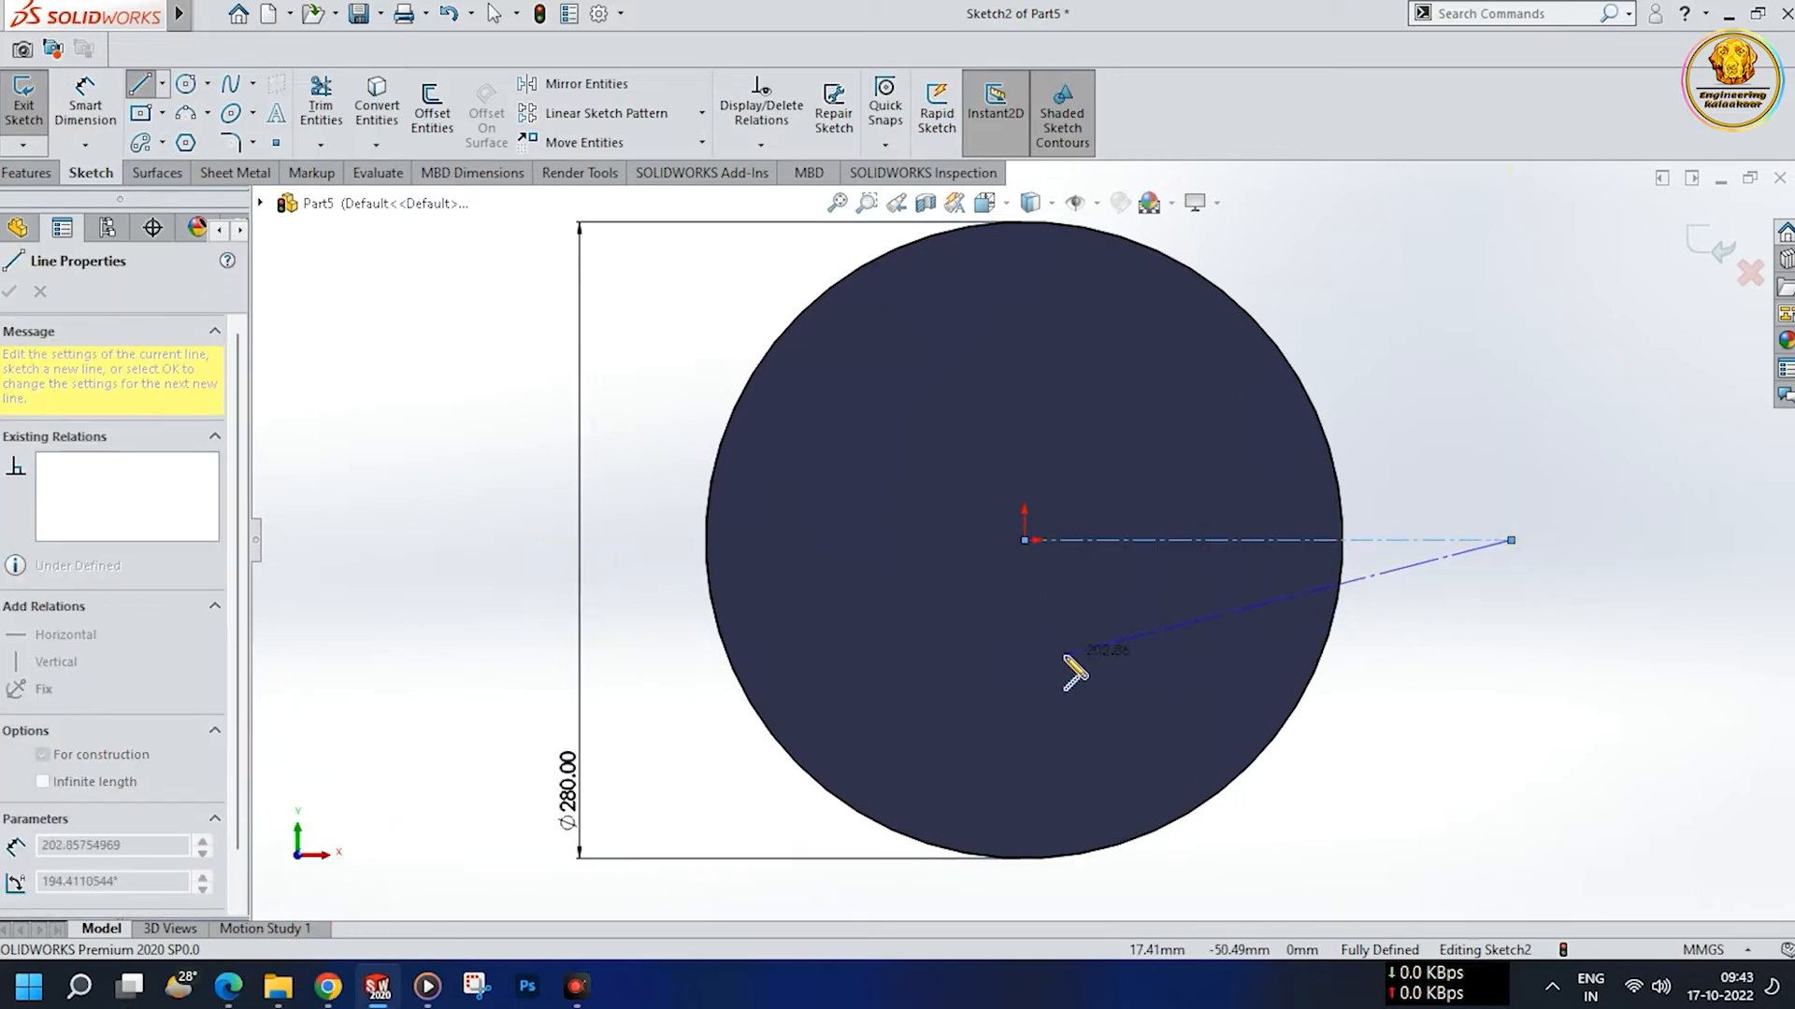
{"action": "key", "text": "Escape"}
- Set the horizontal centerline's length to 175 mm and move its dimension down near the circle's lower edge
{"action": "left_click", "coordinate": [86, 93]}
{"action": "left_click", "coordinate": [1158, 540]}
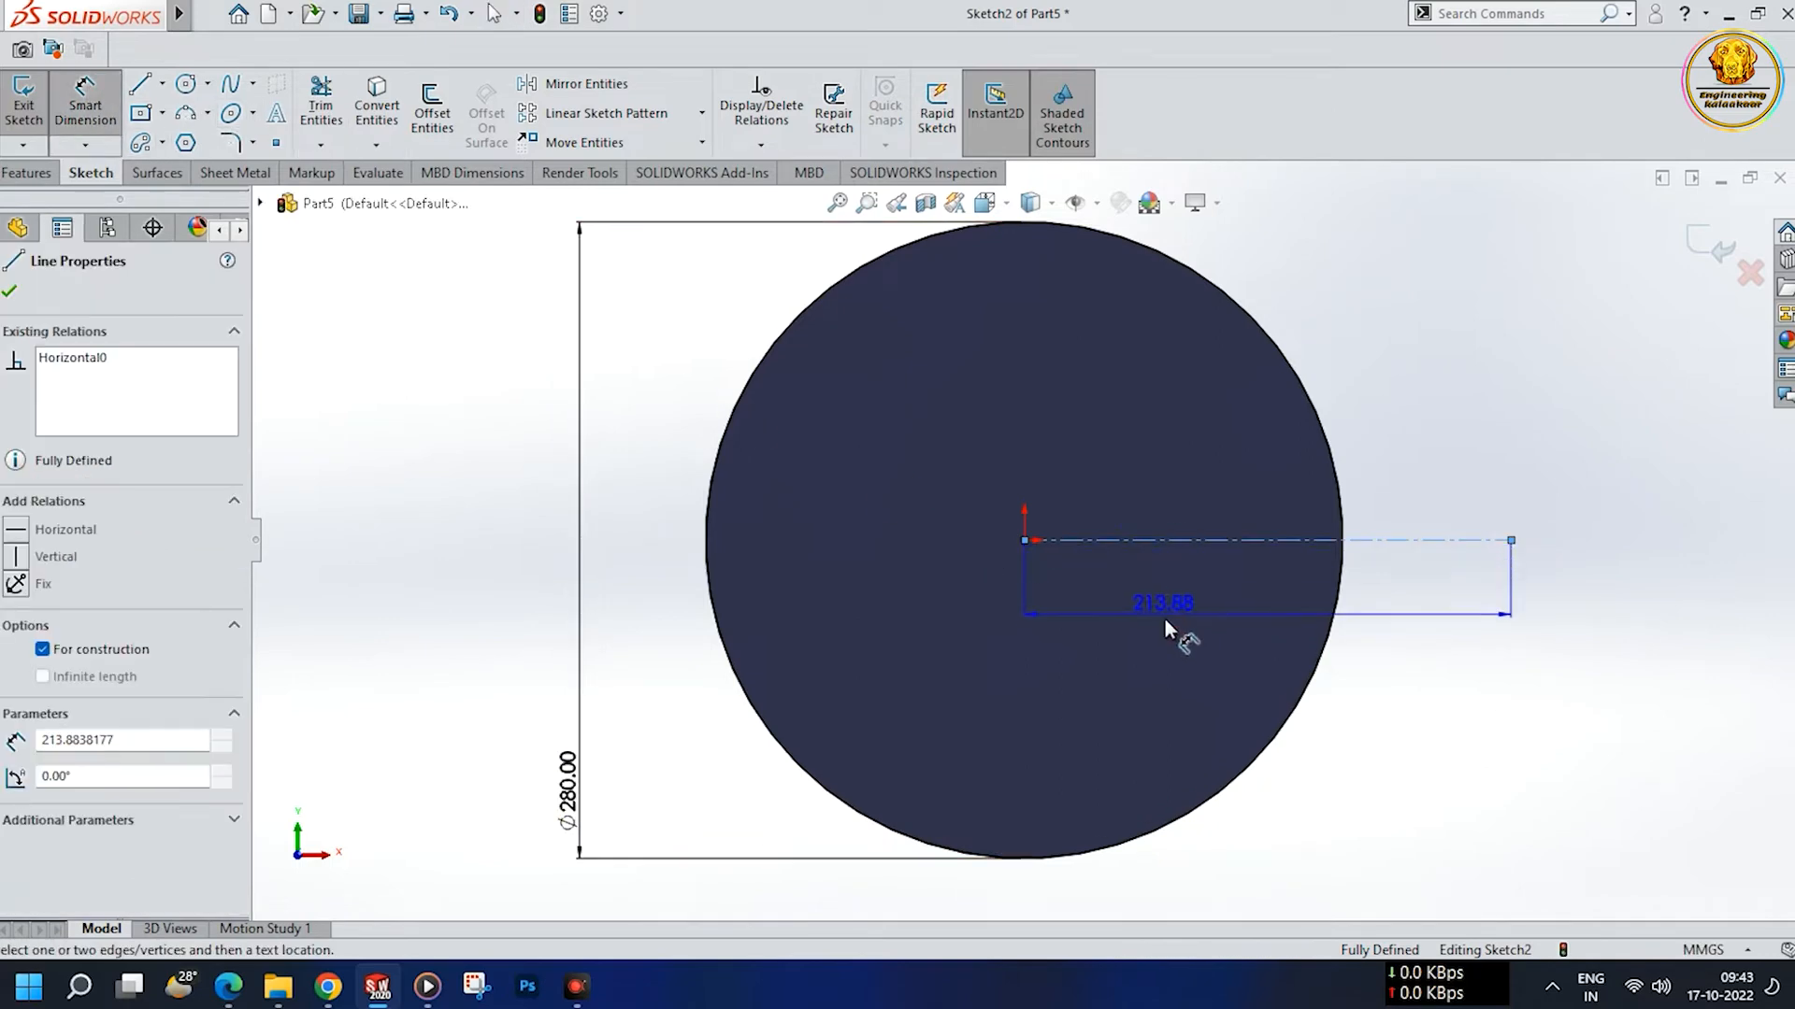
{"action": "left_click", "coordinate": [1163, 637]}
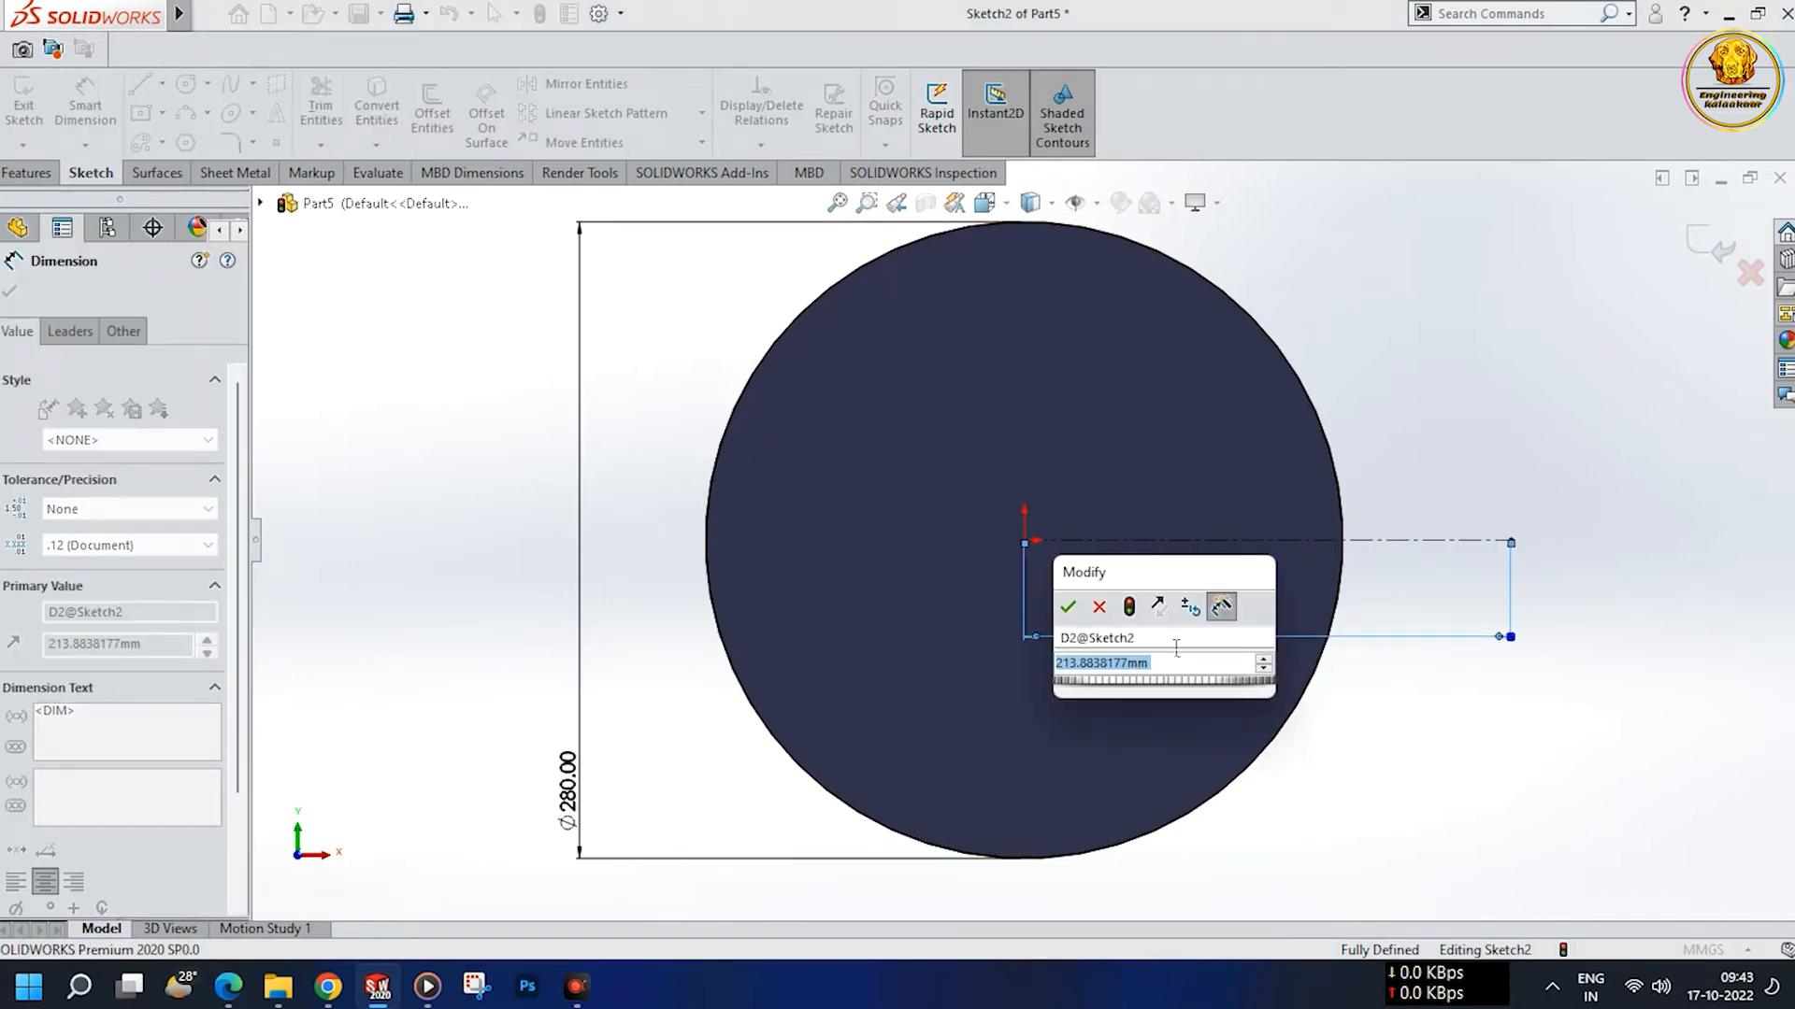
{"action": "type", "text": "175"}
{"action": "key", "text": "Return"}
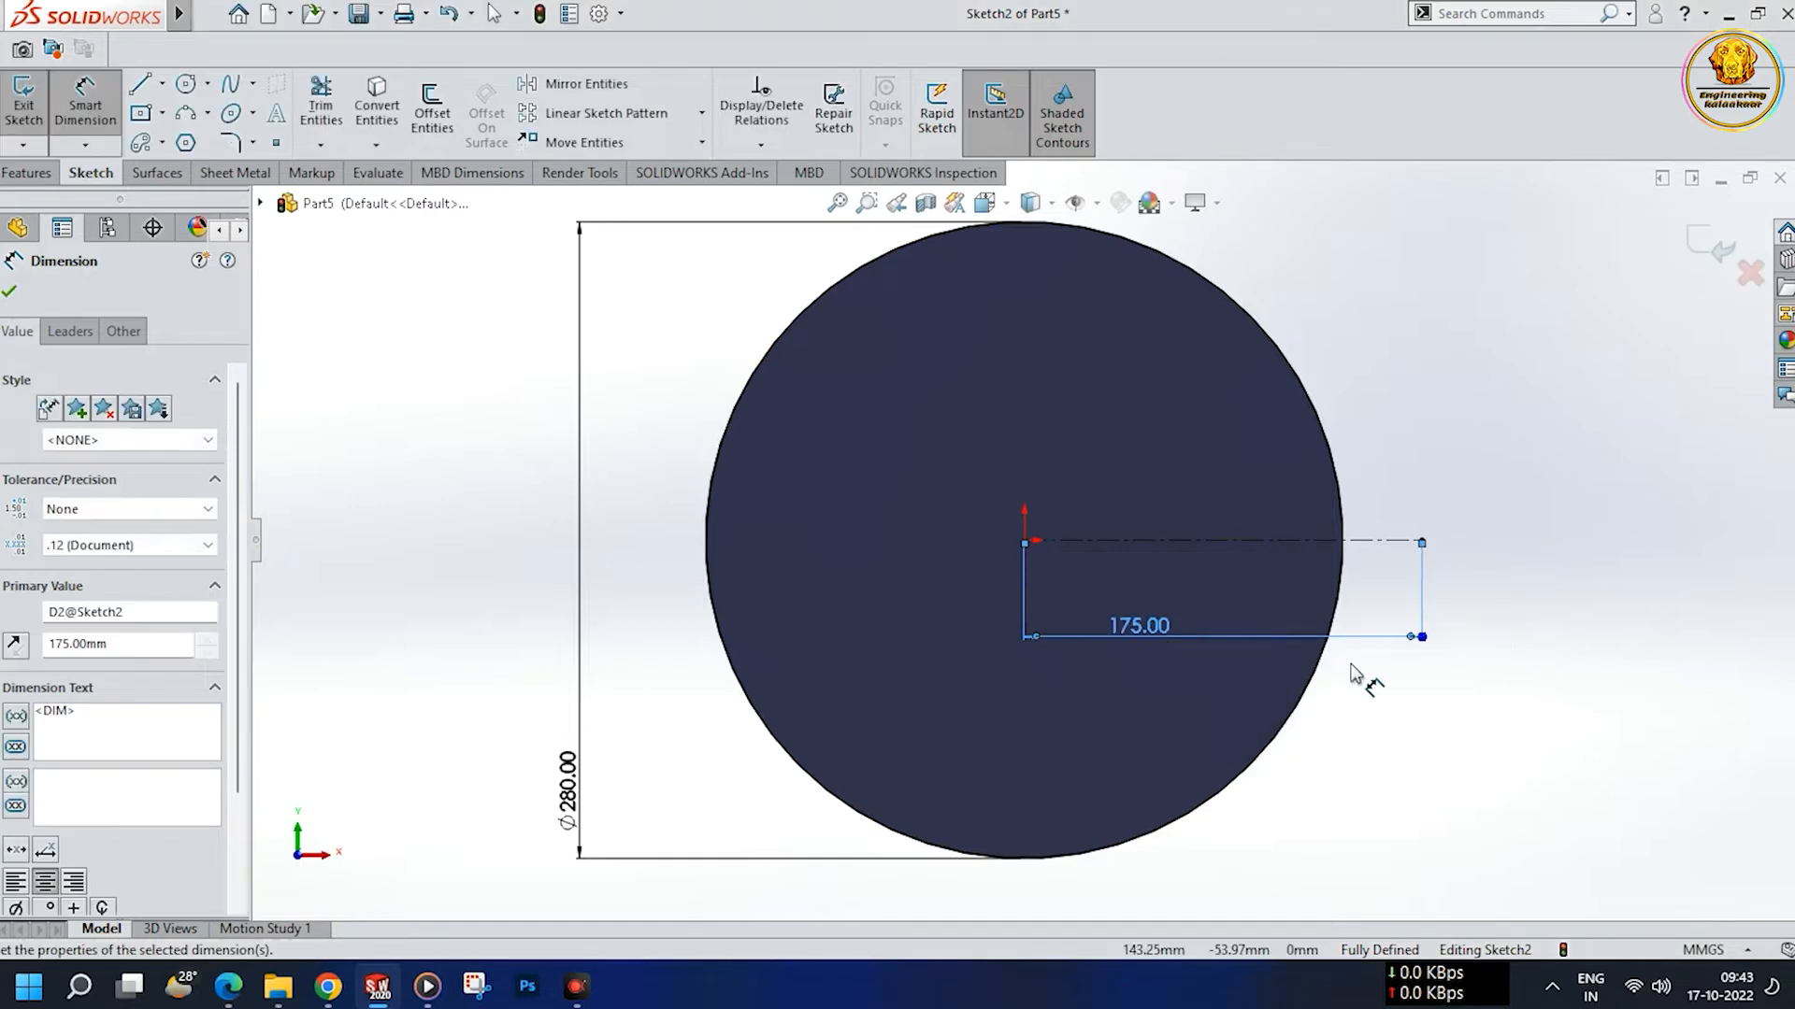
{"action": "left_click_drag", "start_coordinate": [1253, 669], "coordinate": [1262, 860]}
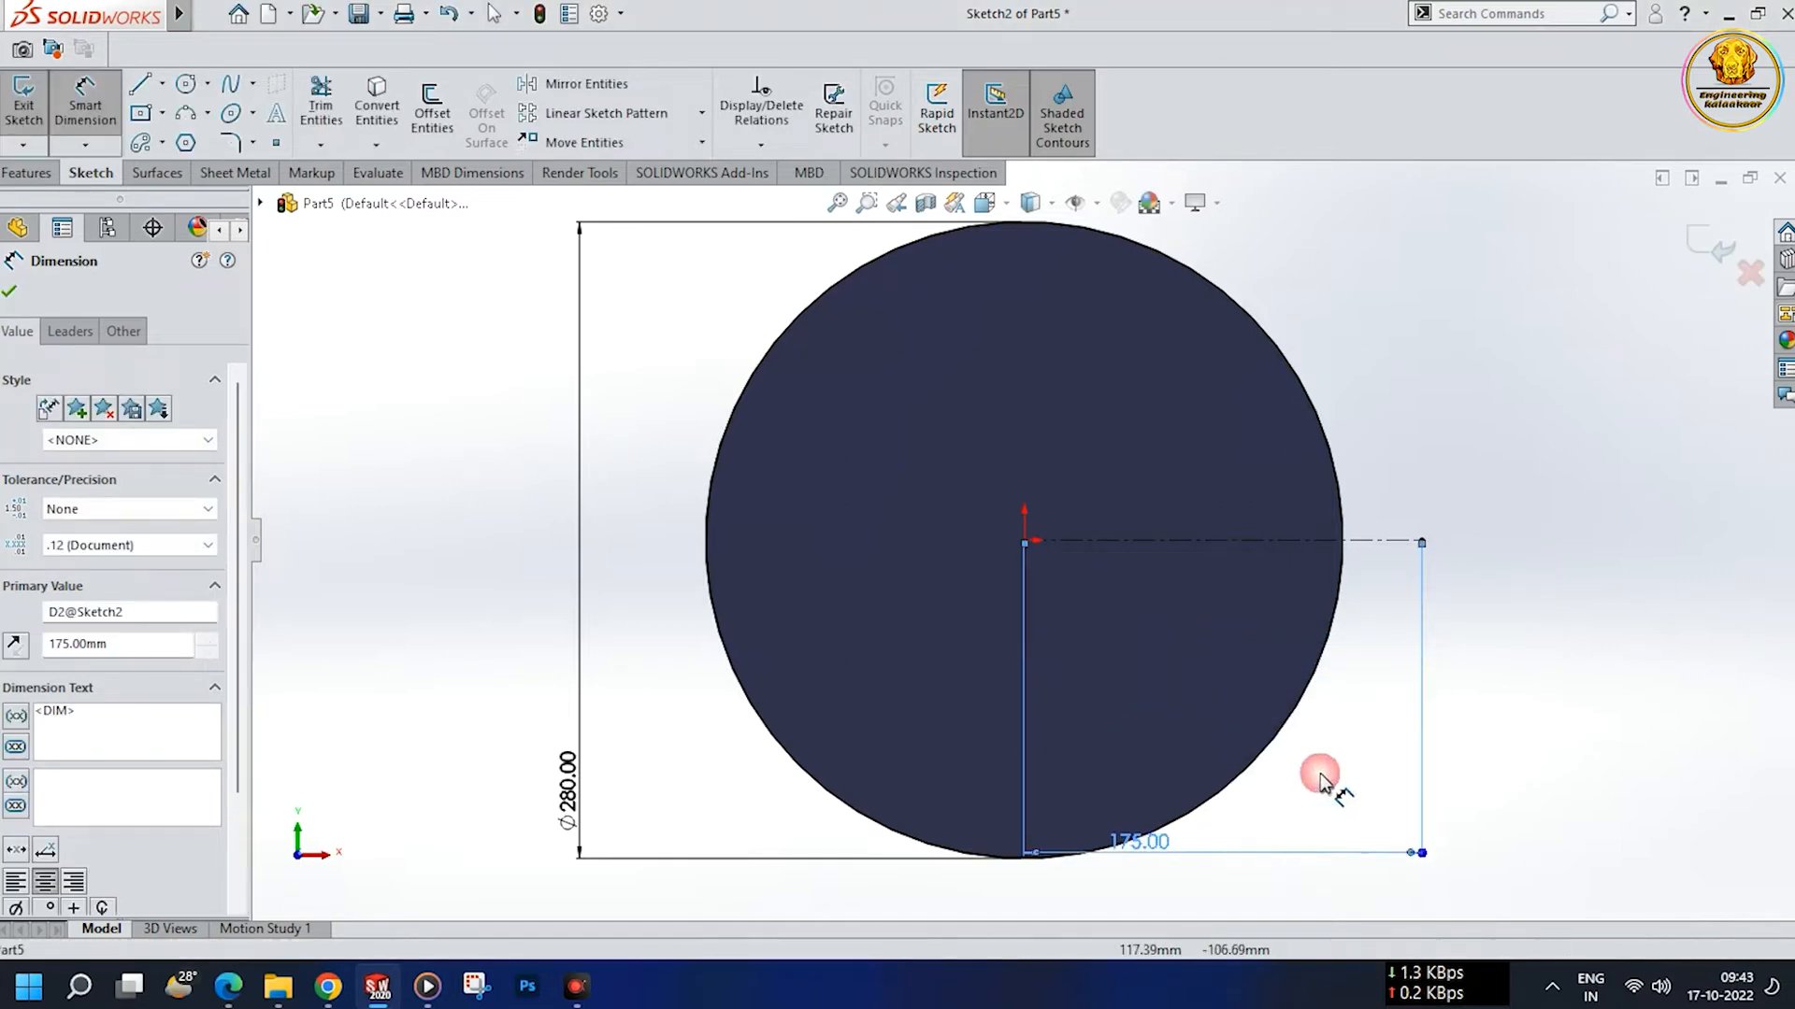
{"action": "left_click", "coordinate": [1504, 755]}
{"action": "right_click", "coordinate": [1193, 544]}
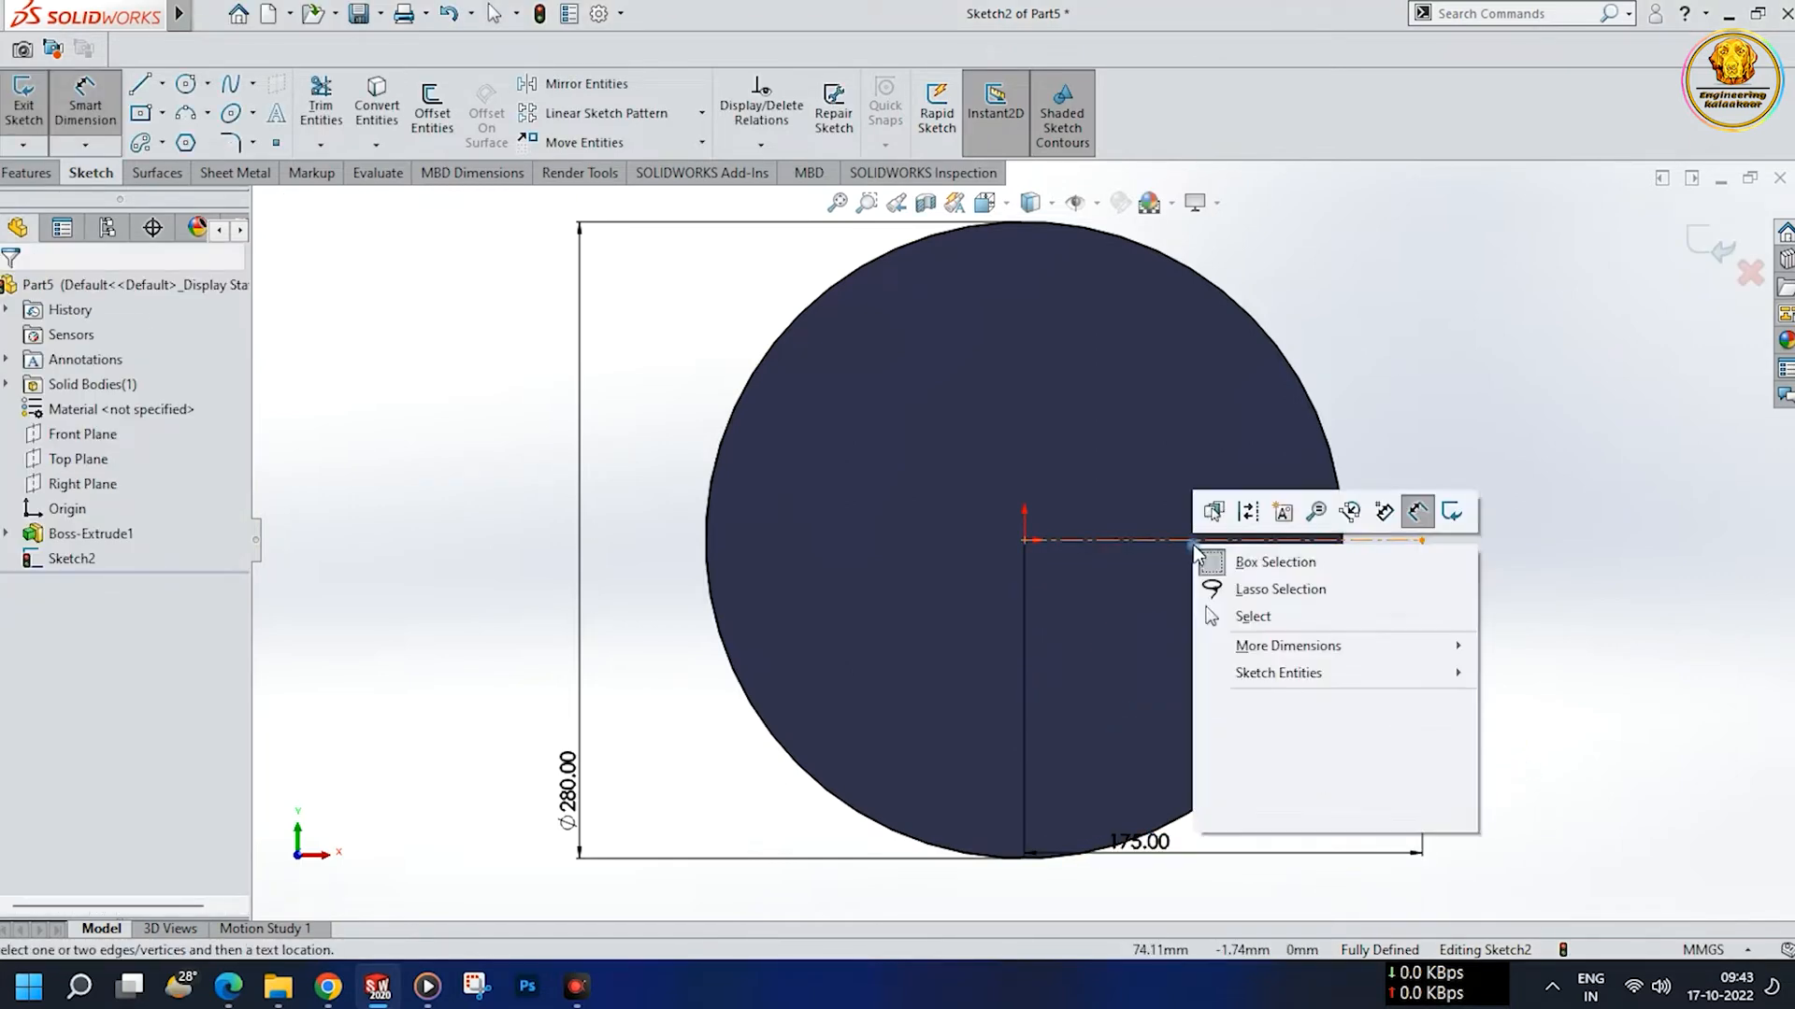
{"action": "left_click", "coordinate": [1612, 628]}
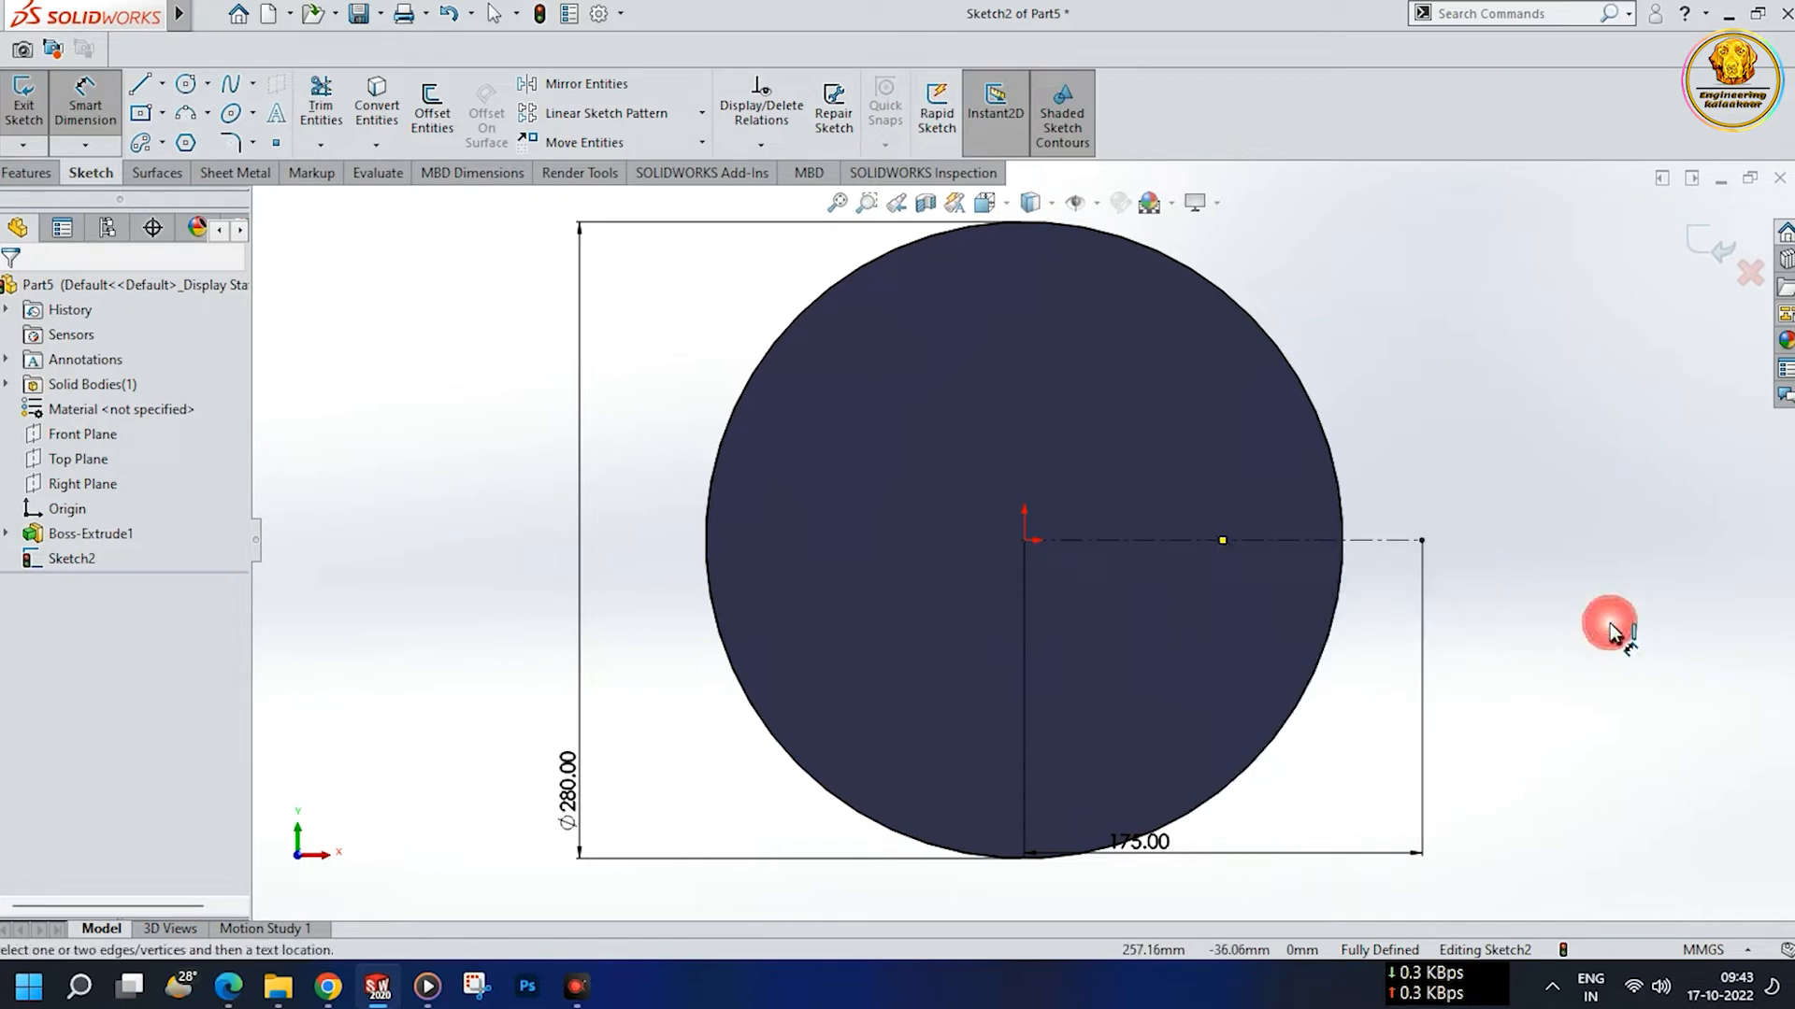
{"action": "key", "text": "Escape"}
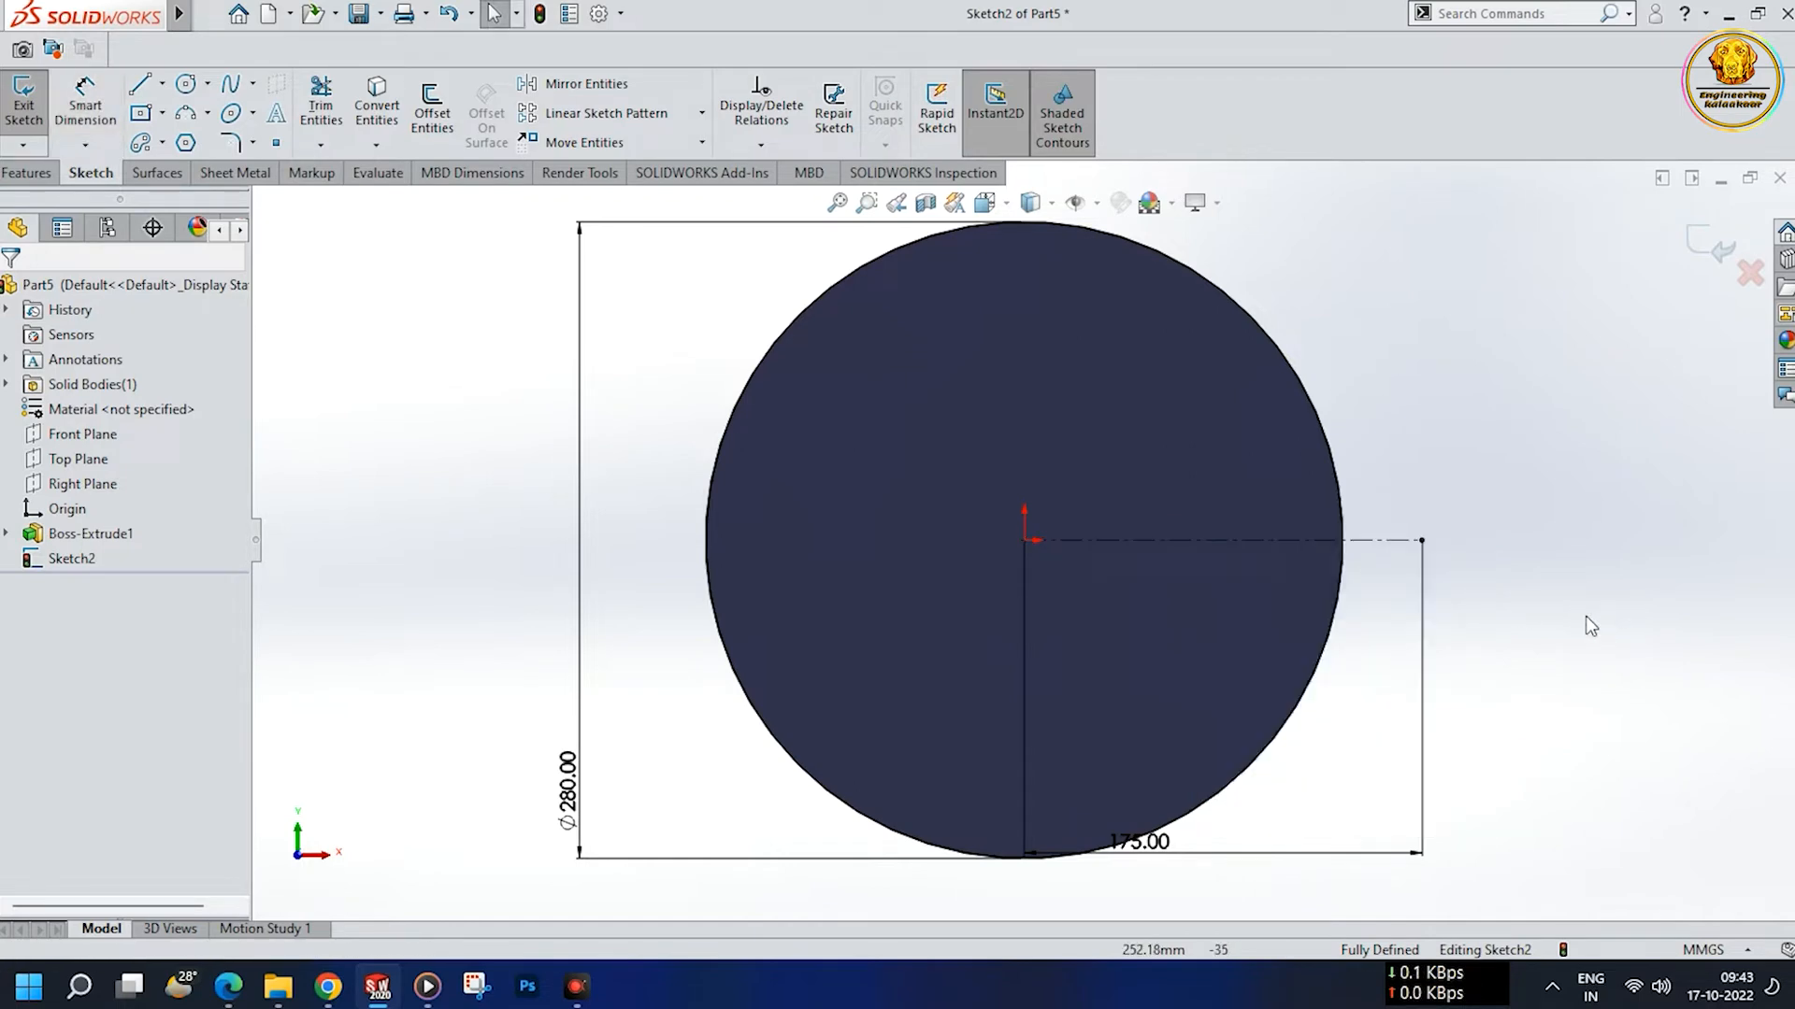
{"action": "right_click", "coordinate": [1305, 541]}
{"action": "key", "text": "Escape"}
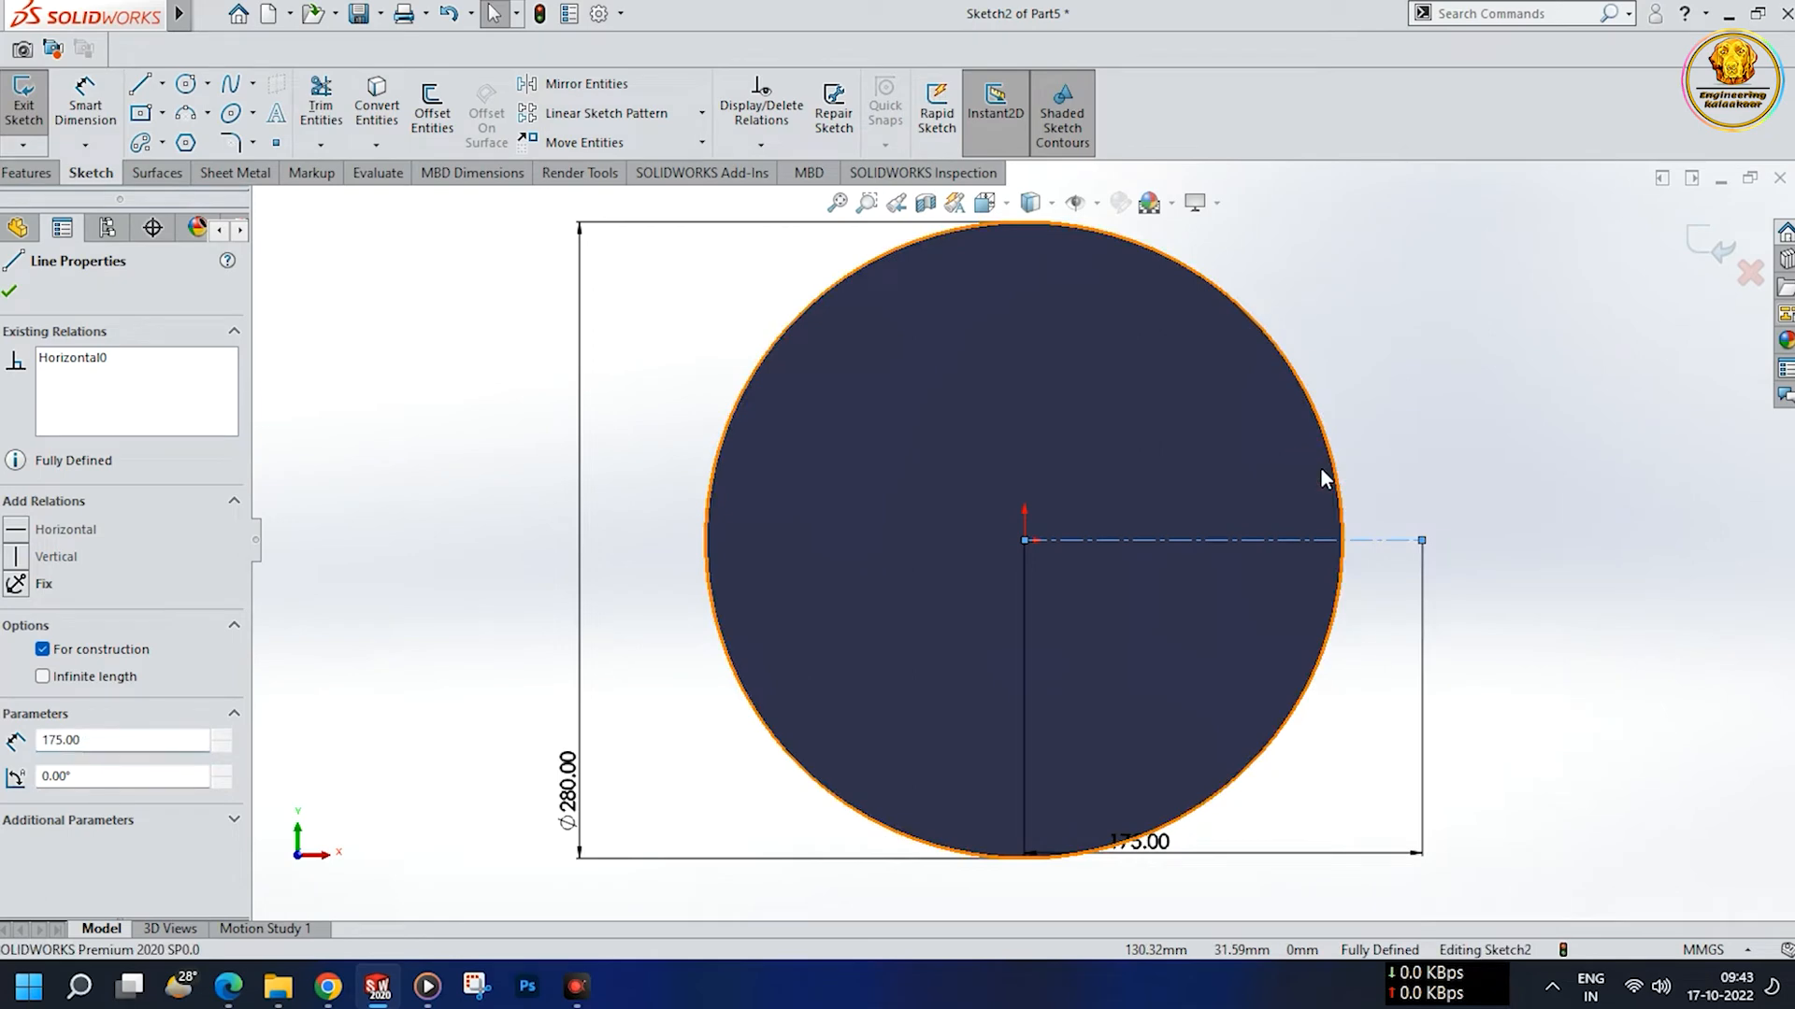
{"action": "key", "text": "Escape"}
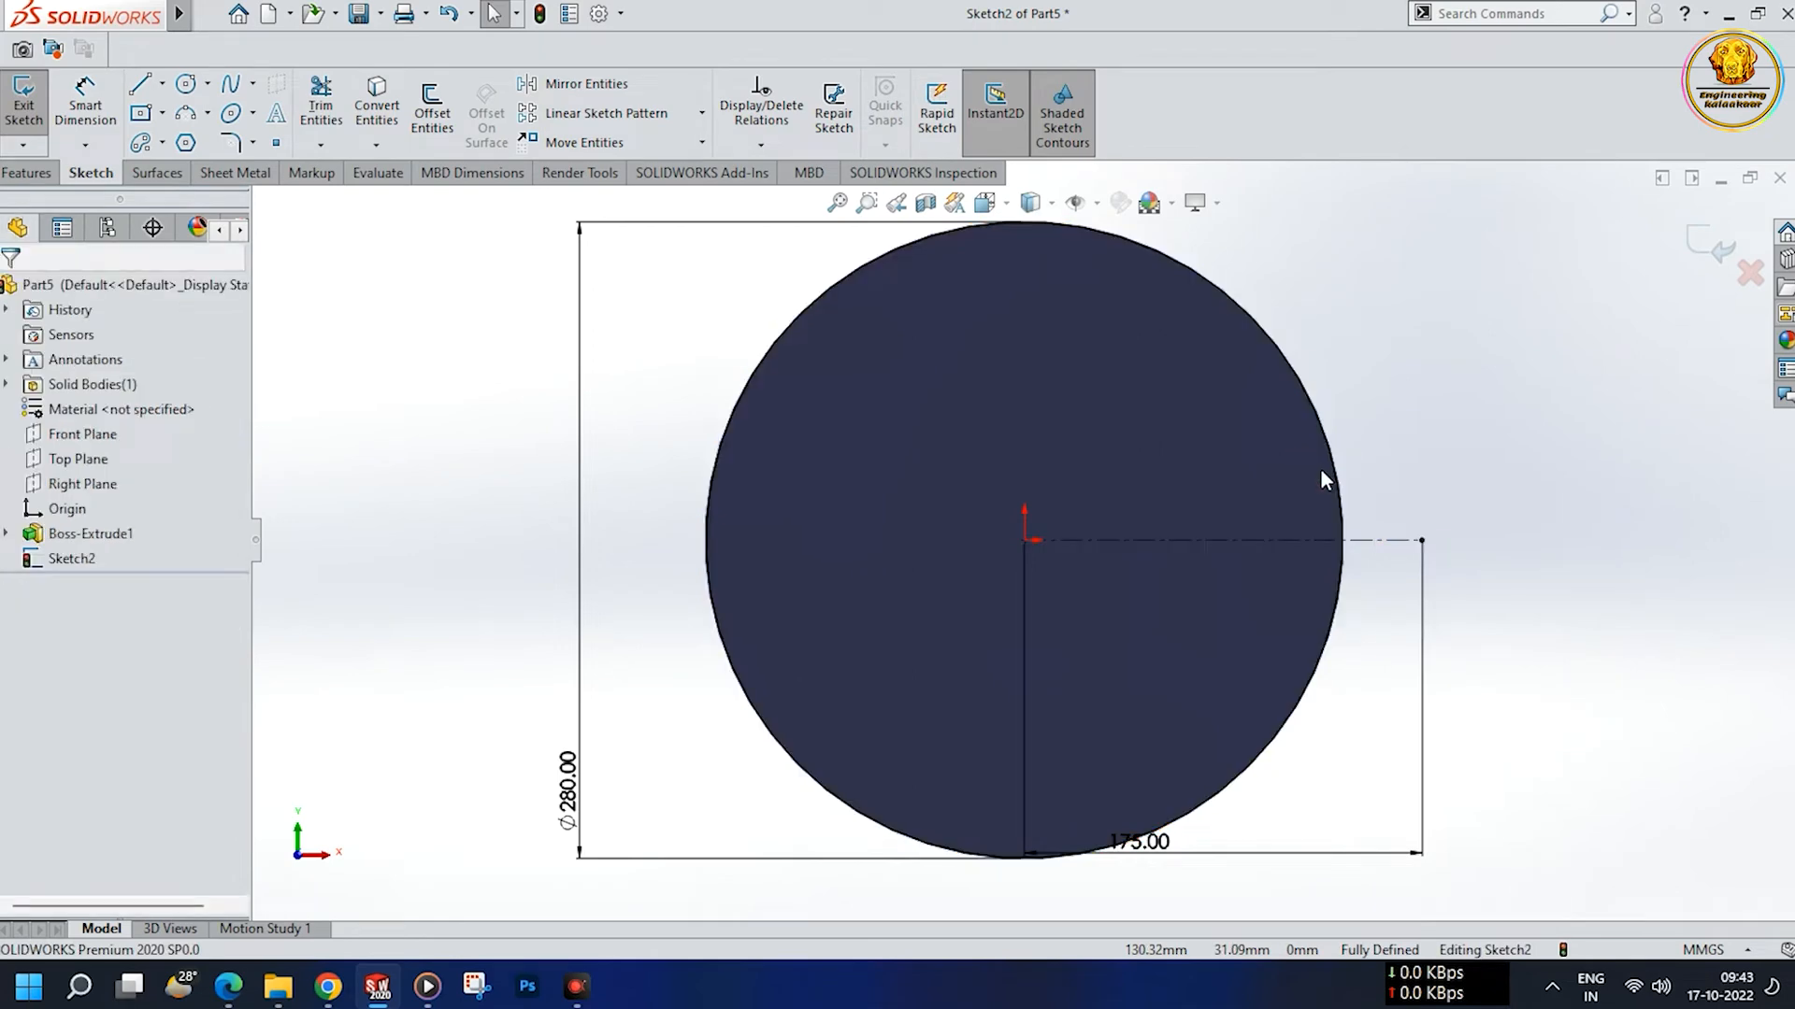
- Draw two concentric circles centred on the centerline's outer endpoint, with radii of about 21 mm and 56 mm
{"action": "left_click", "coordinate": [186, 84]}
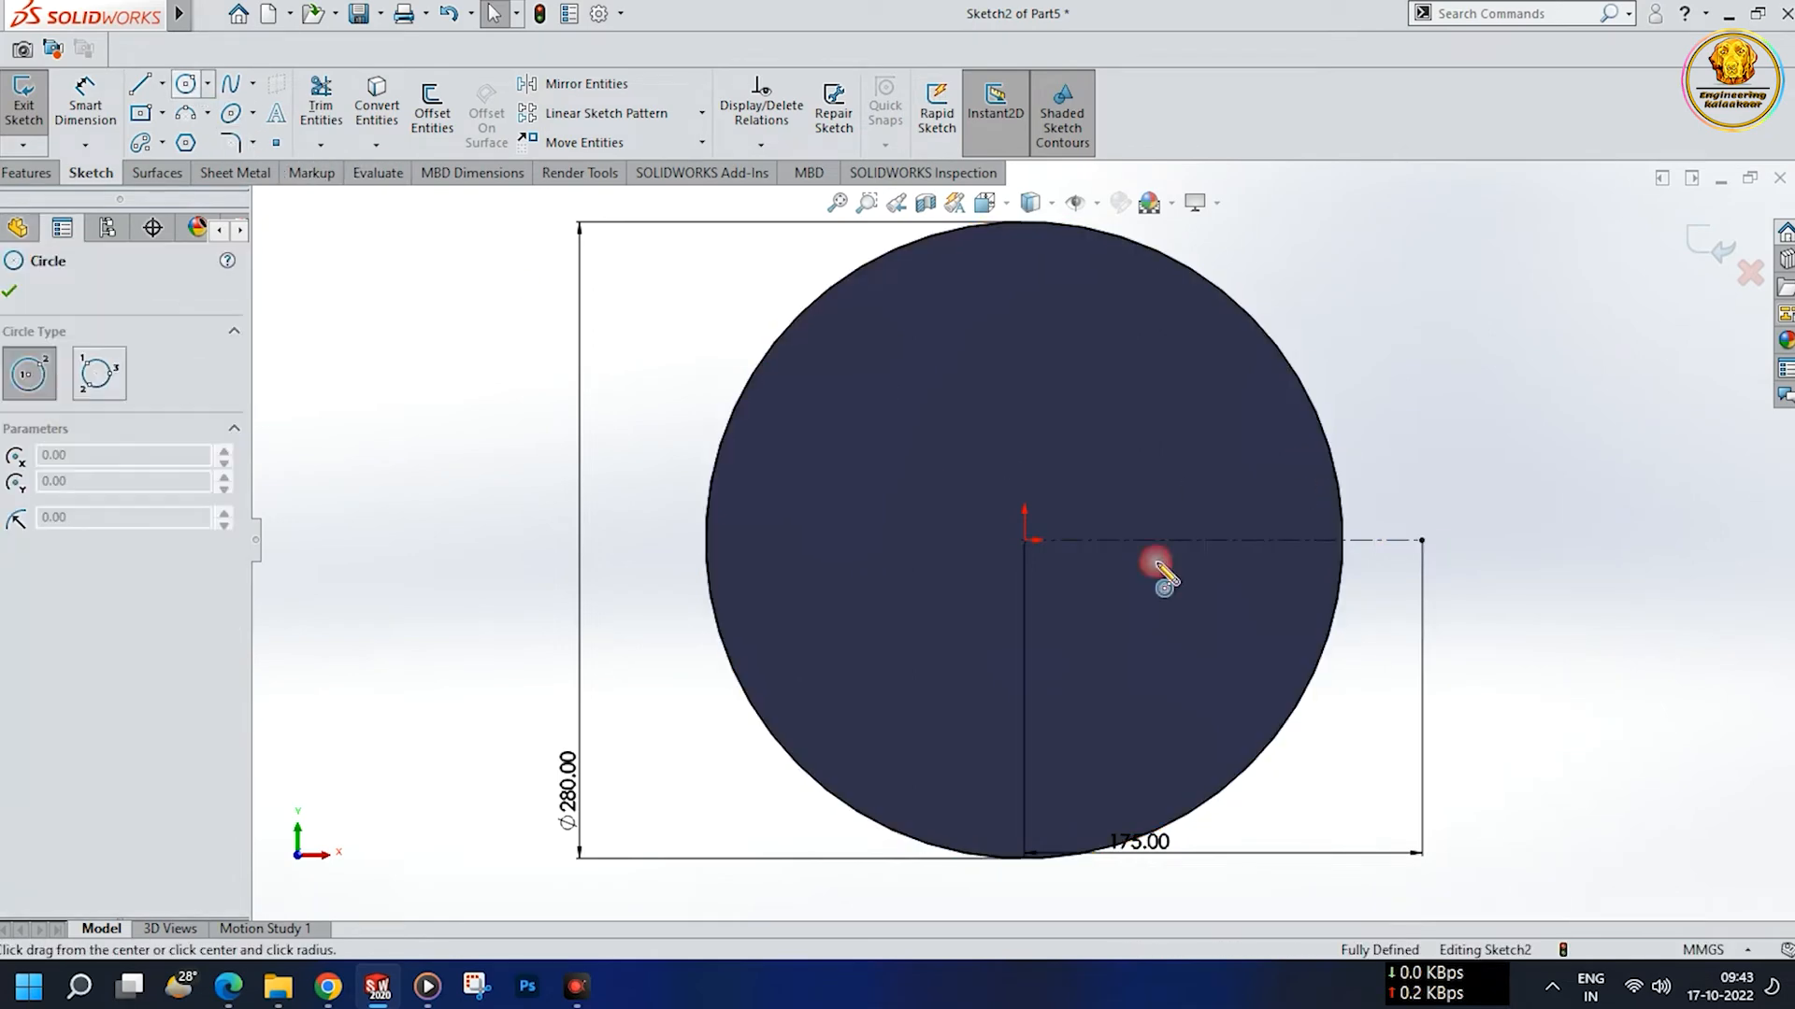
{"action": "left_click", "coordinate": [1421, 541]}
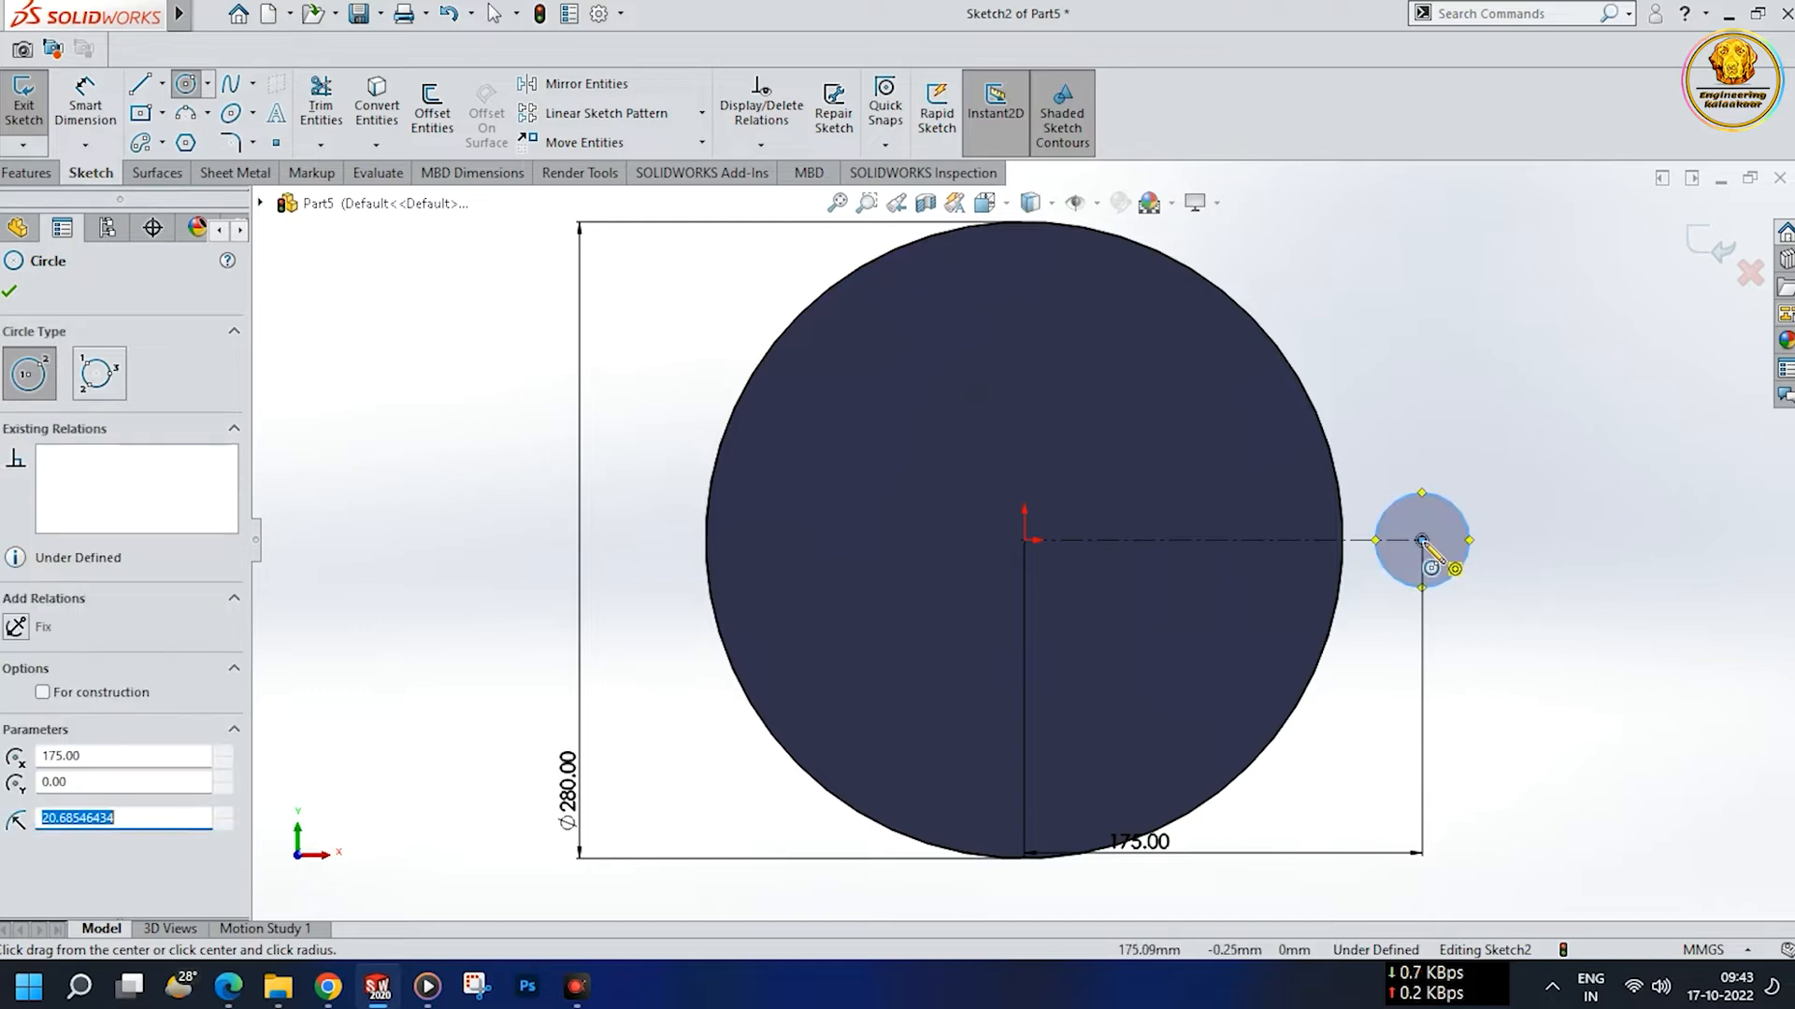
{"action": "left_click", "coordinate": [1533, 593]}
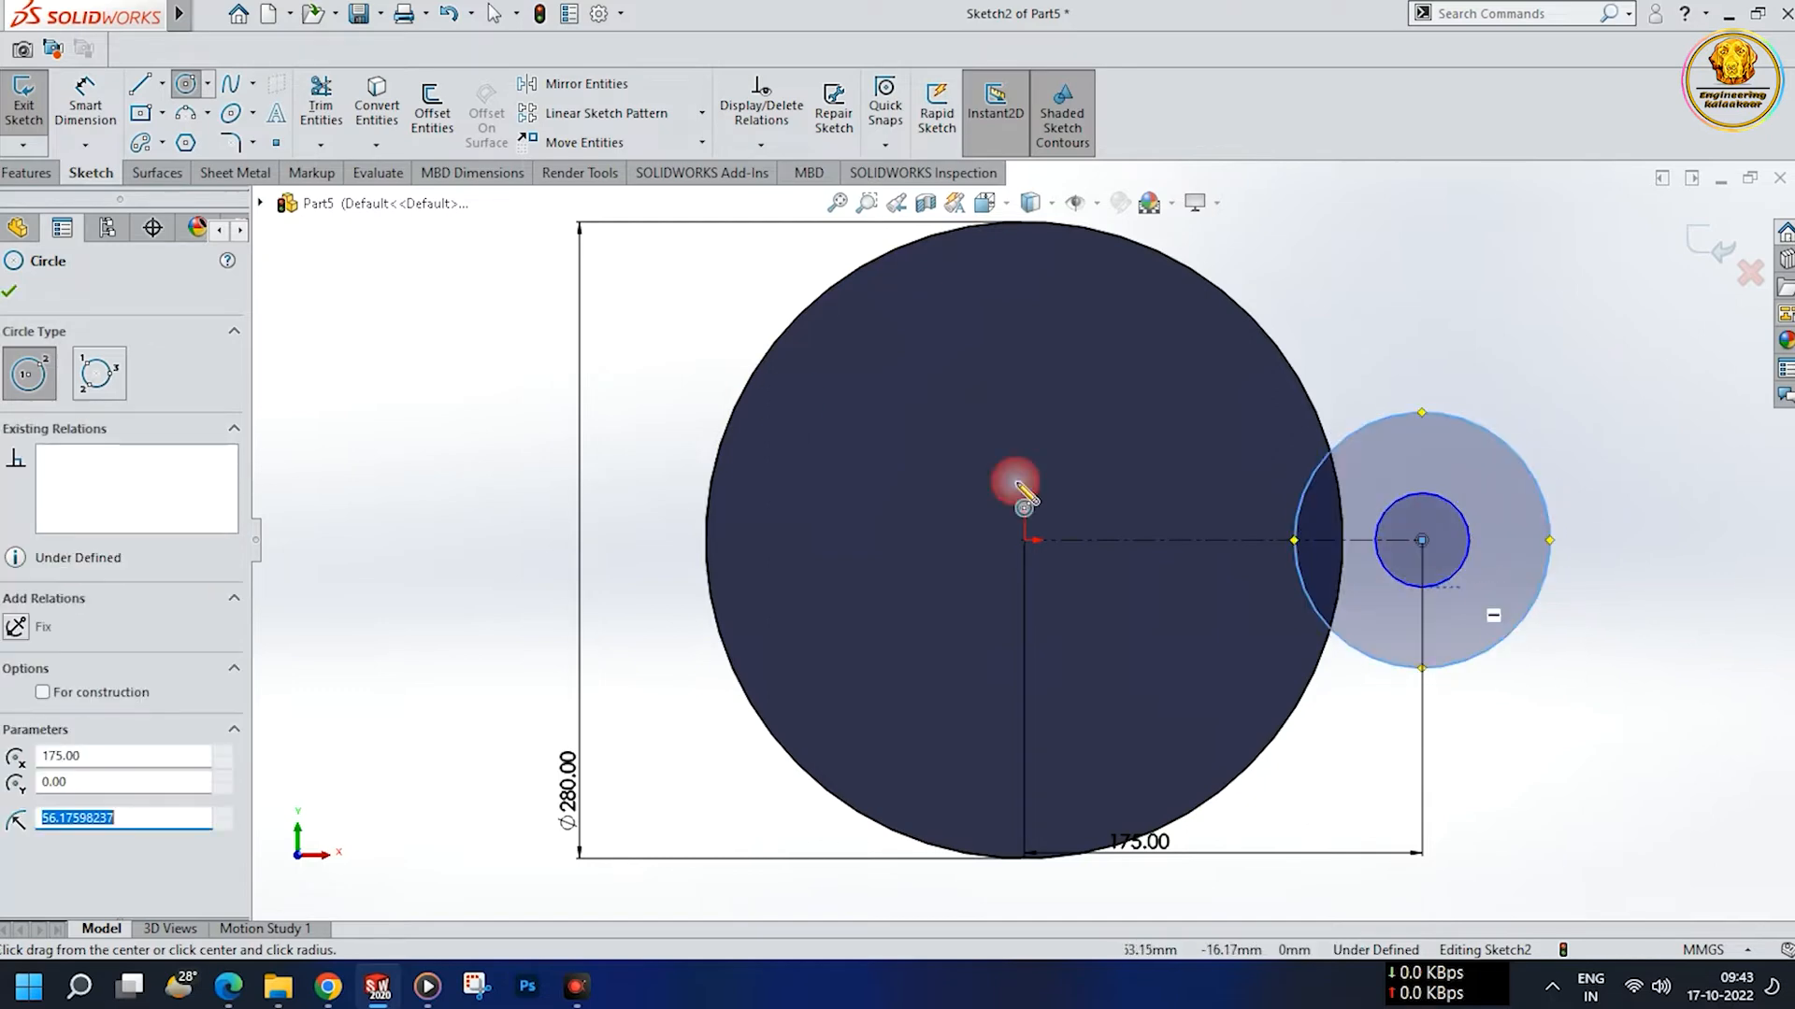
- Dimension the outer of the two small concentric circles to a diameter of 100 mm
{"action": "left_click", "coordinate": [85, 97]}
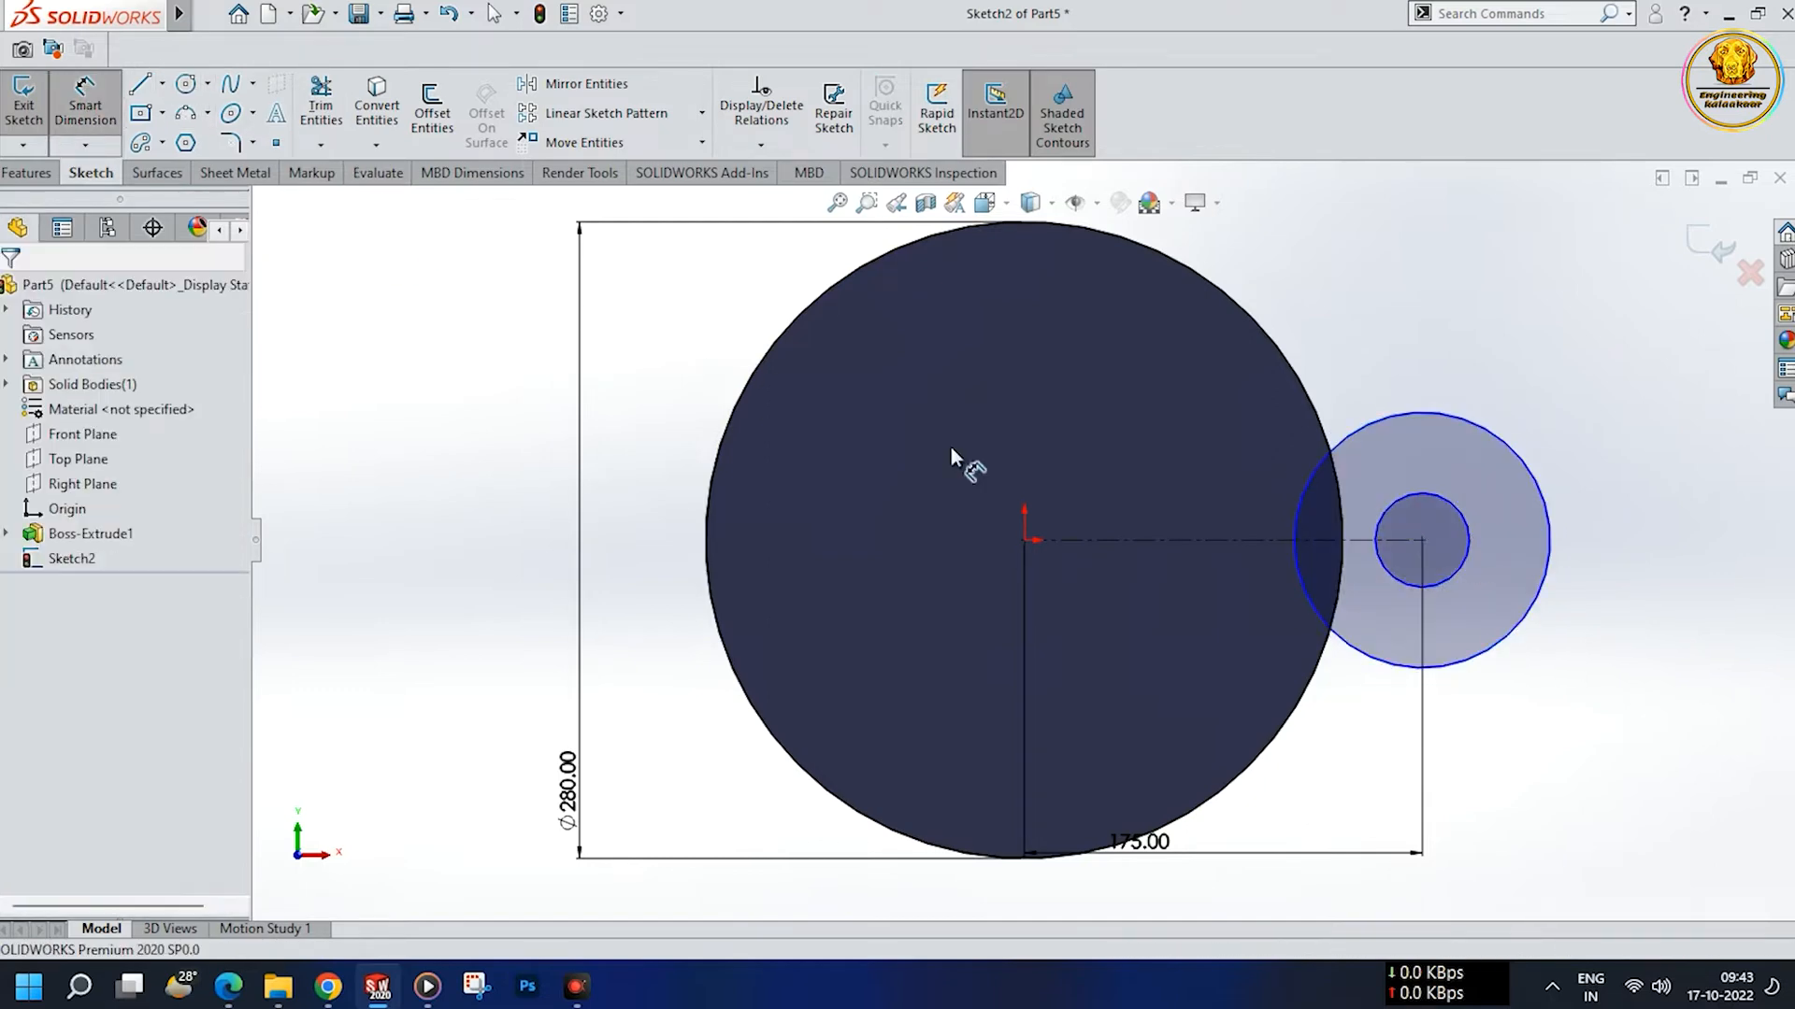
{"action": "left_click", "coordinate": [1541, 608]}
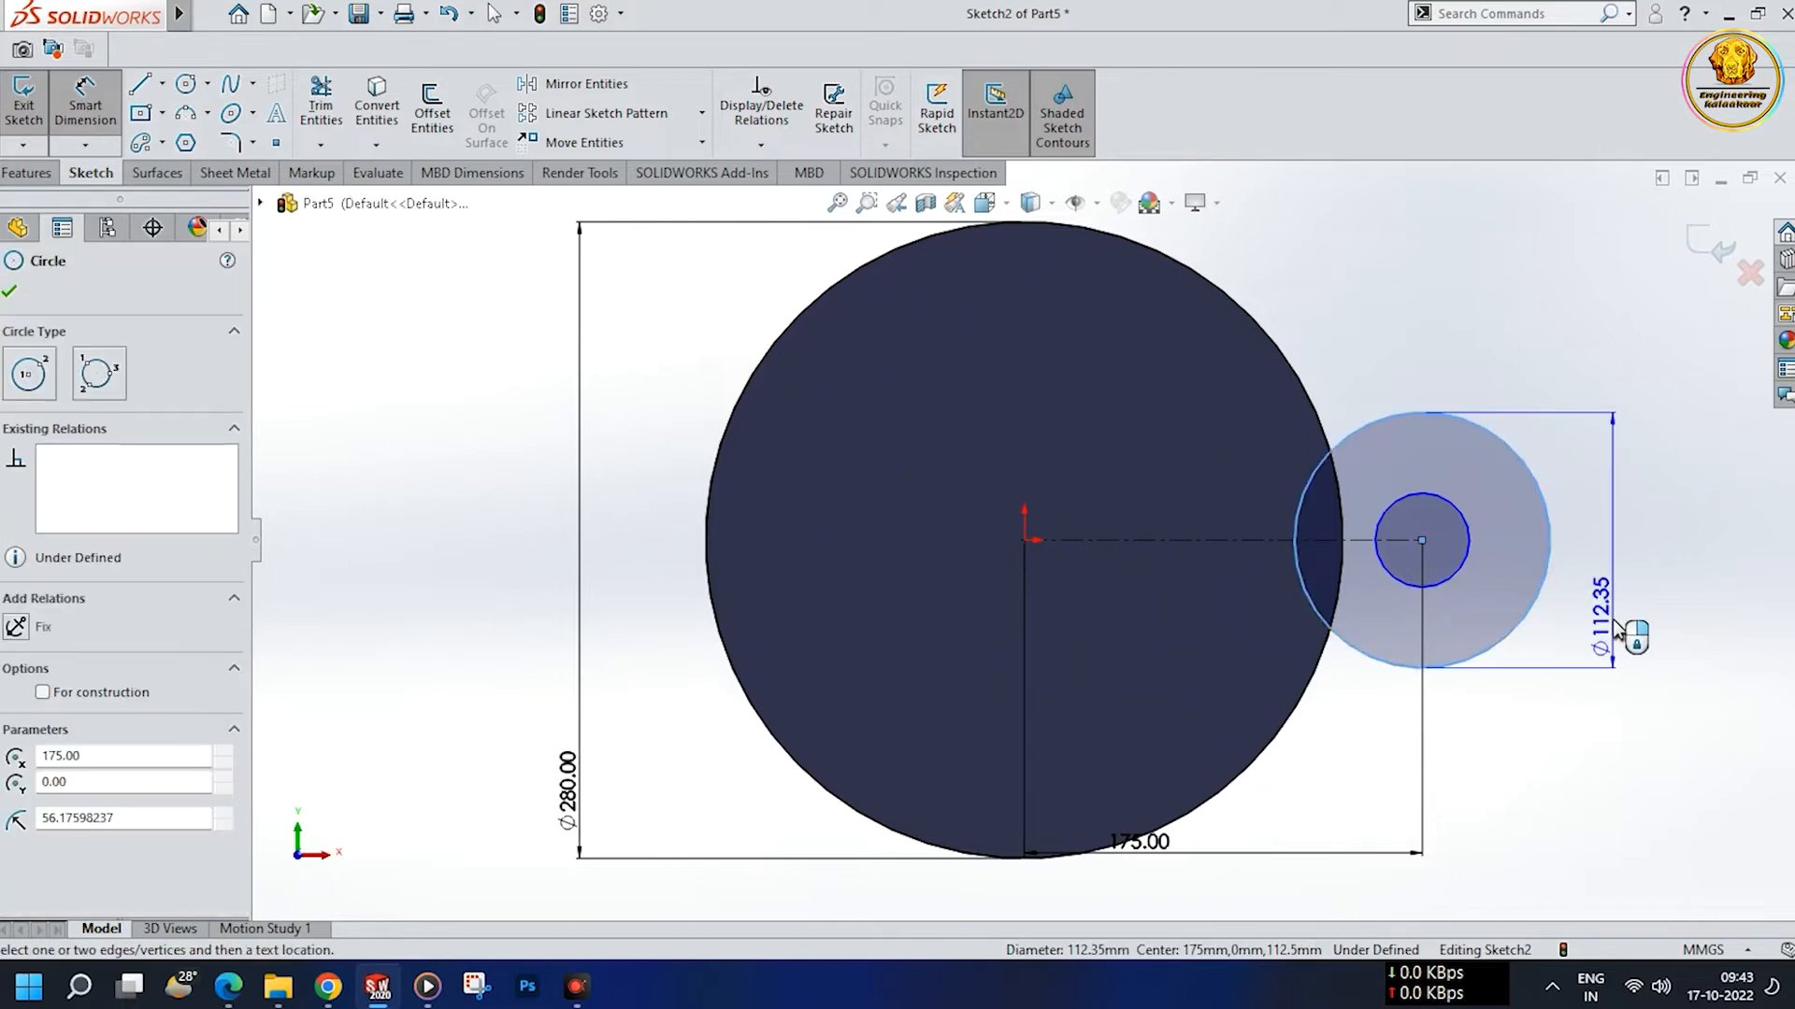
{"action": "left_click", "coordinate": [1624, 632]}
{"action": "type", "text": "100"}
{"action": "key", "text": "Return"}
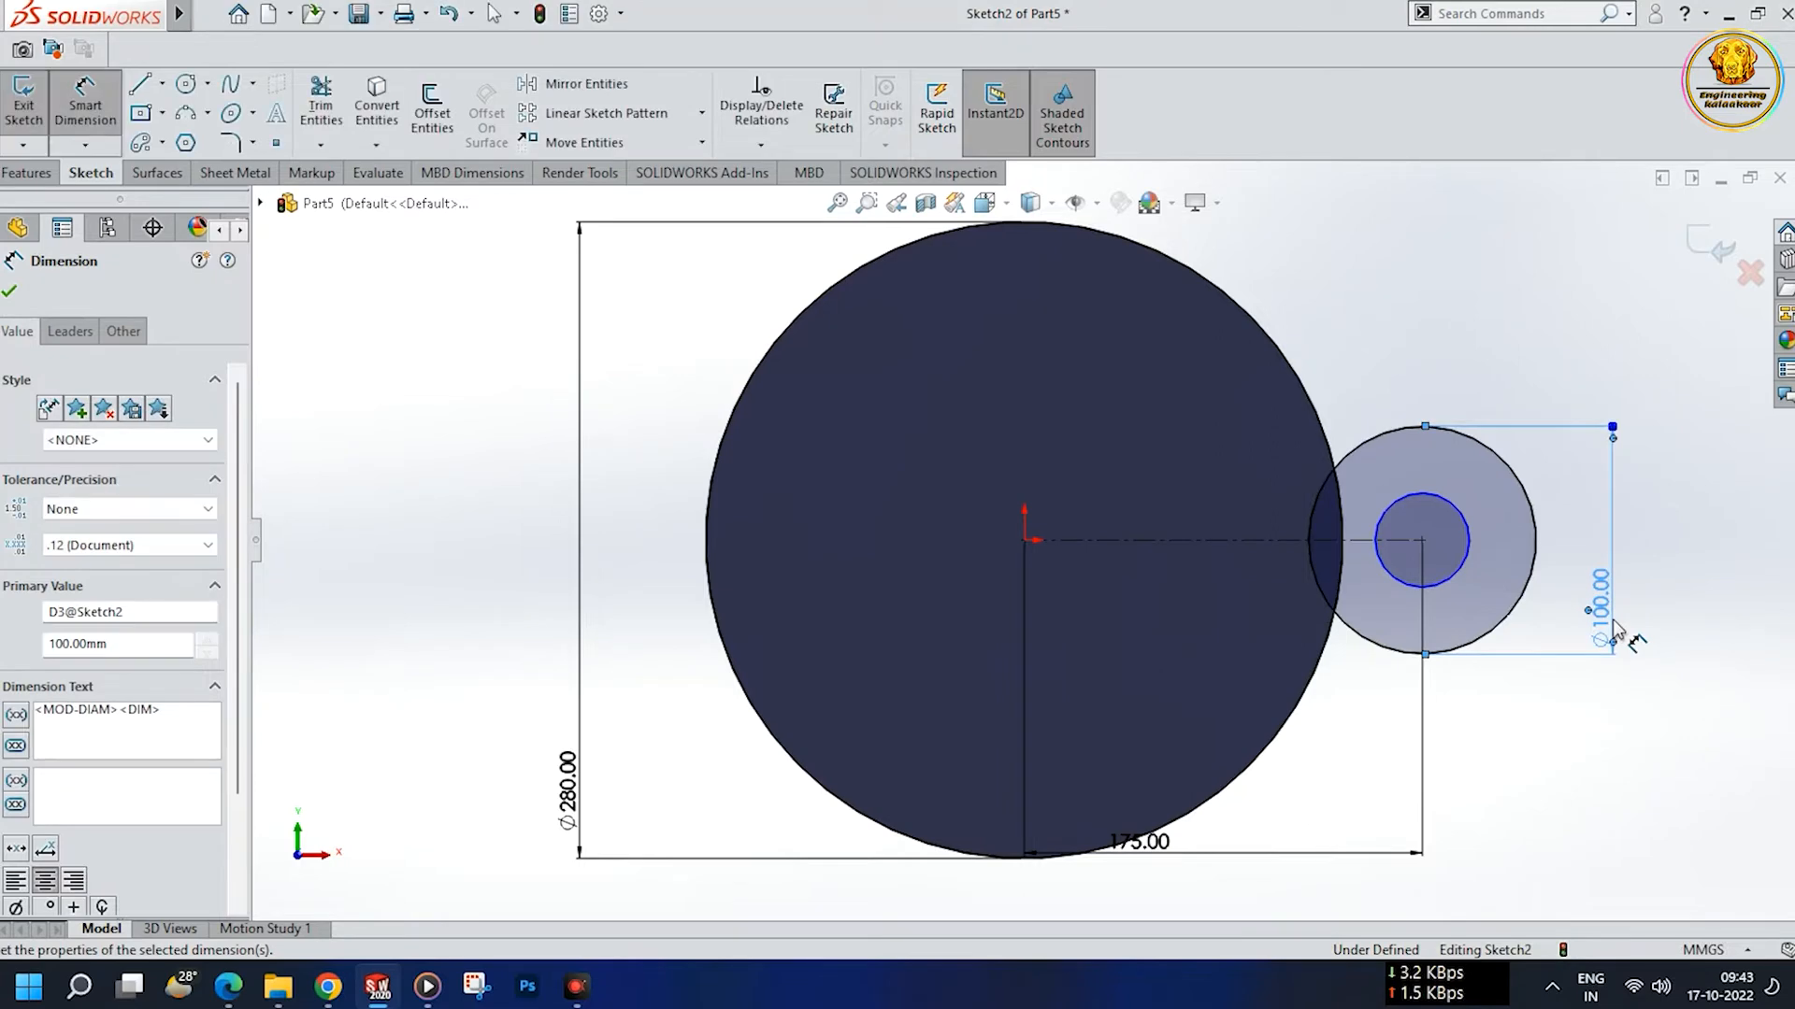
- Dimension the inner concentric circle to a diameter of 47 mm
{"action": "left_click", "coordinate": [1468, 559]}
{"action": "left_click", "coordinate": [1520, 383]}
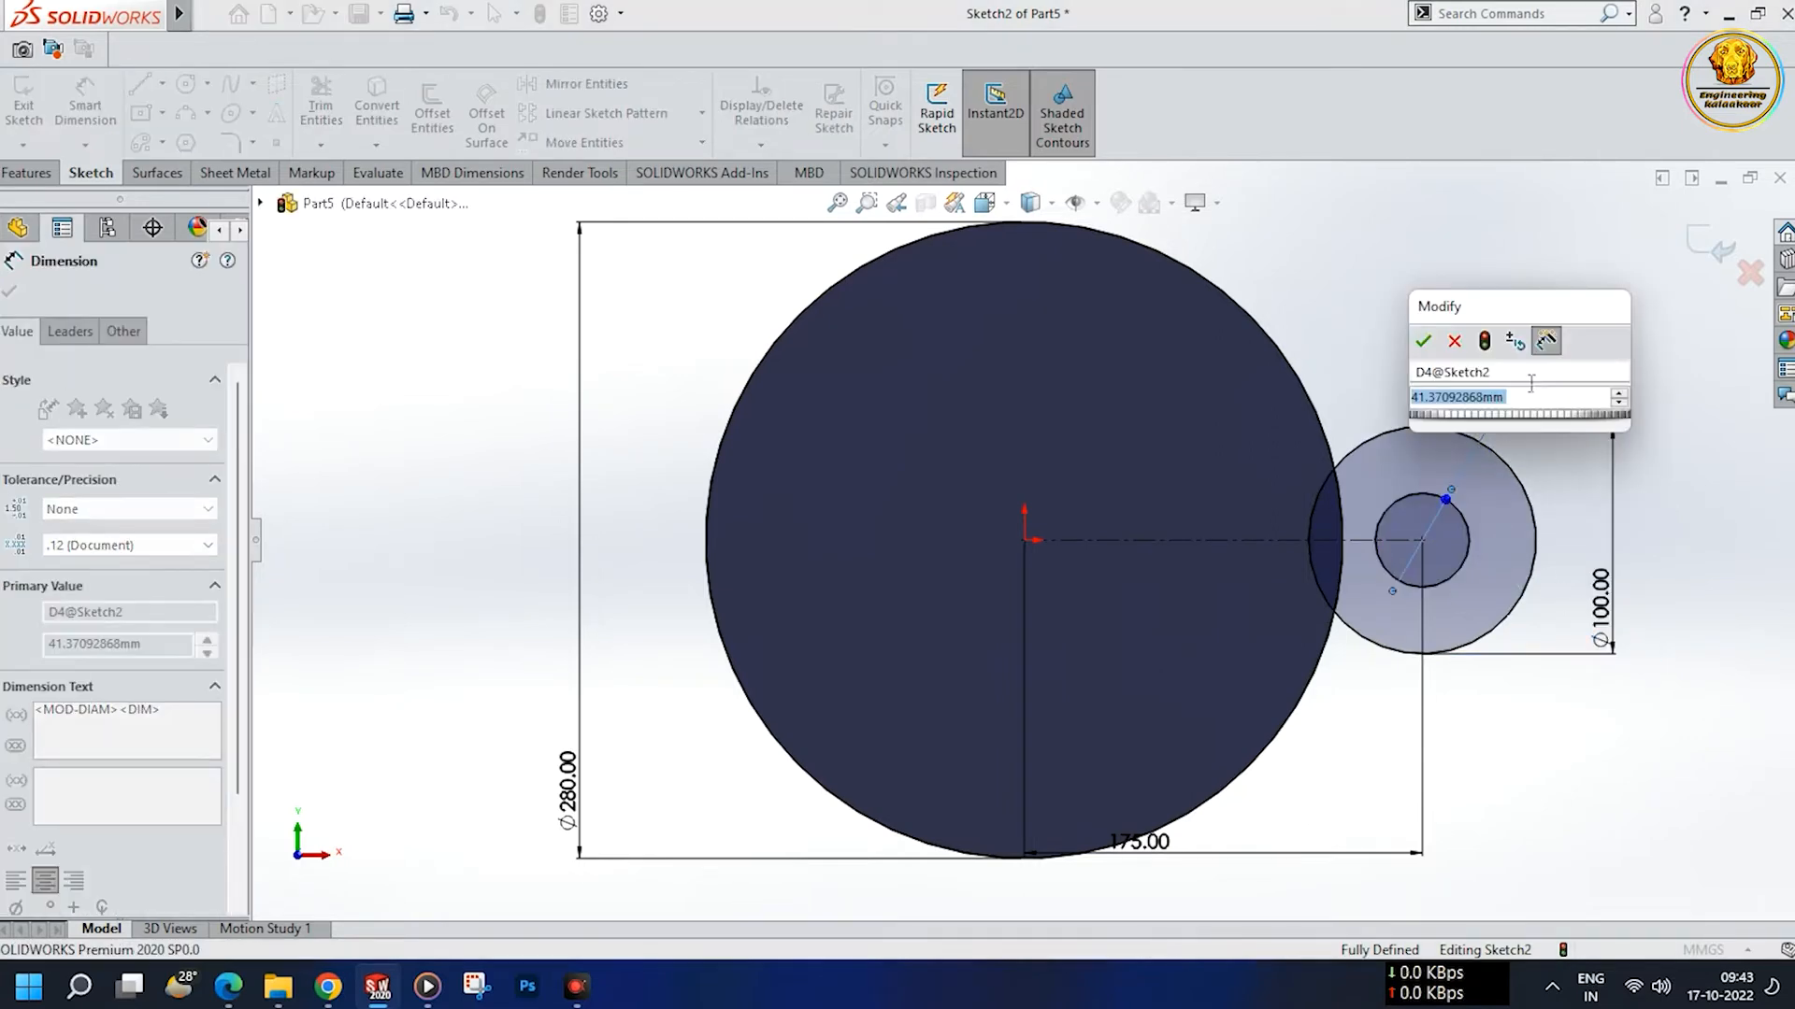
{"action": "type", "text": "47"}
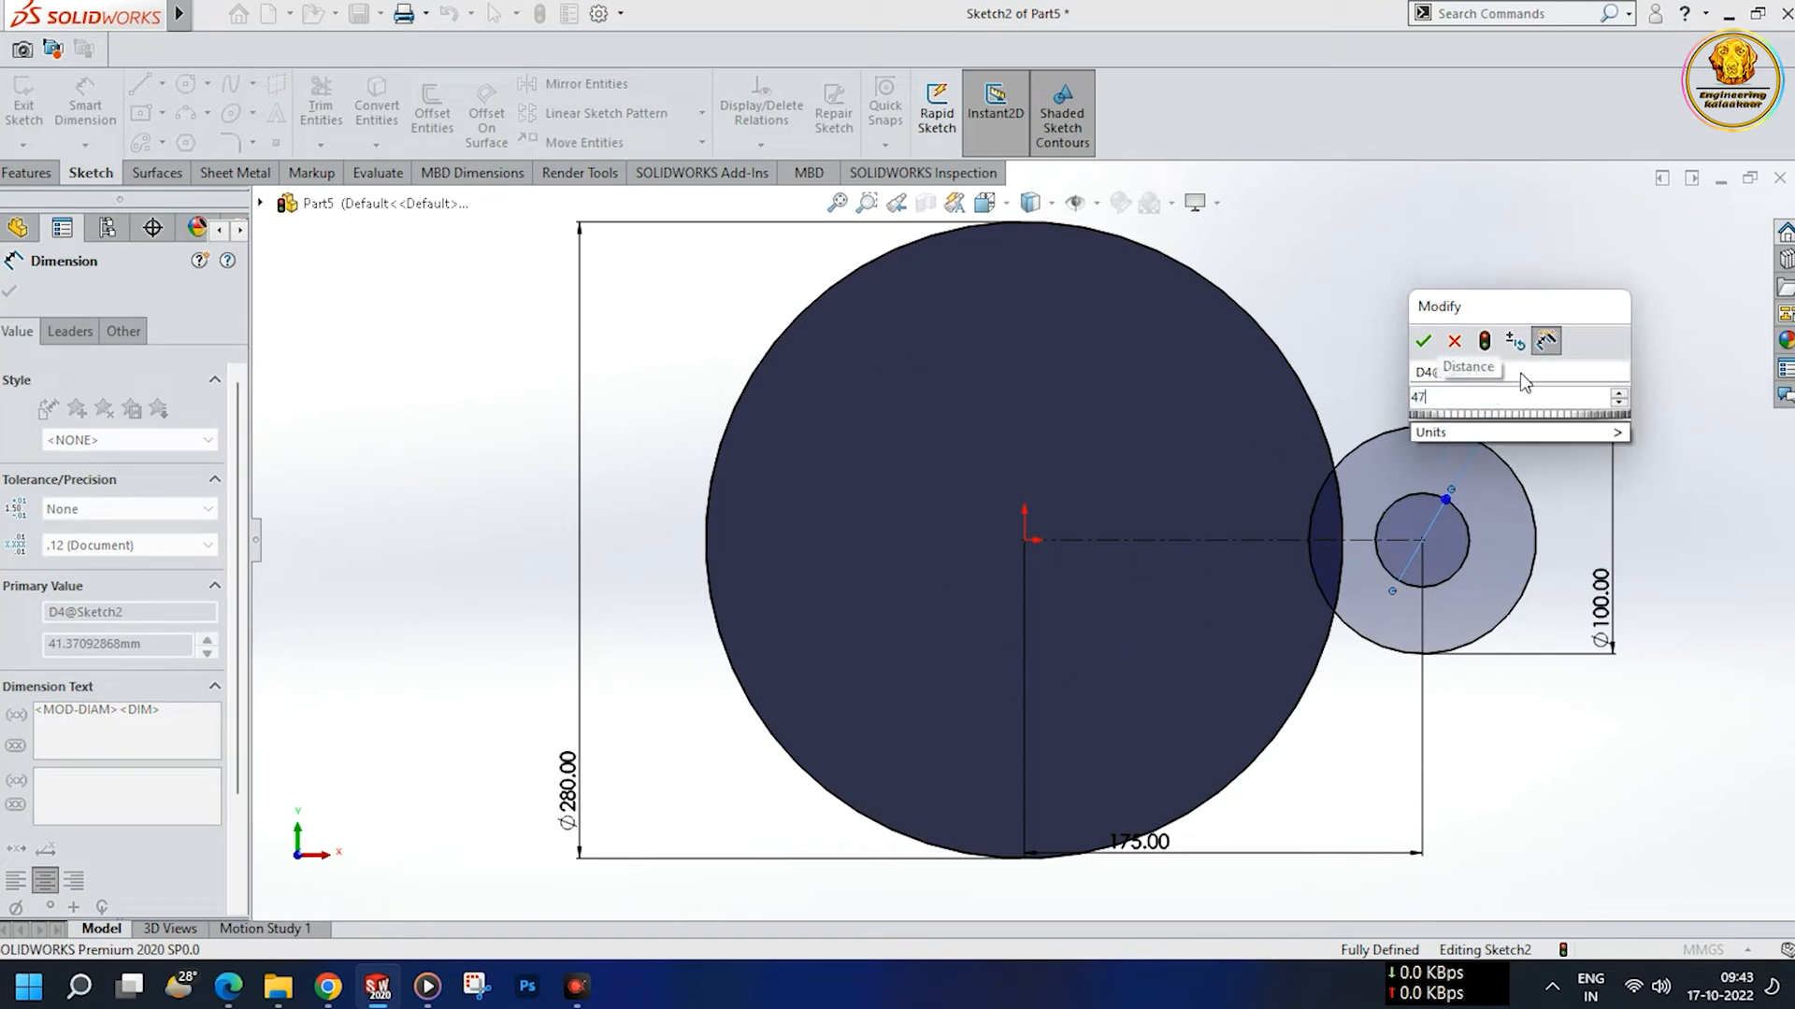
{"action": "key", "text": "Return"}
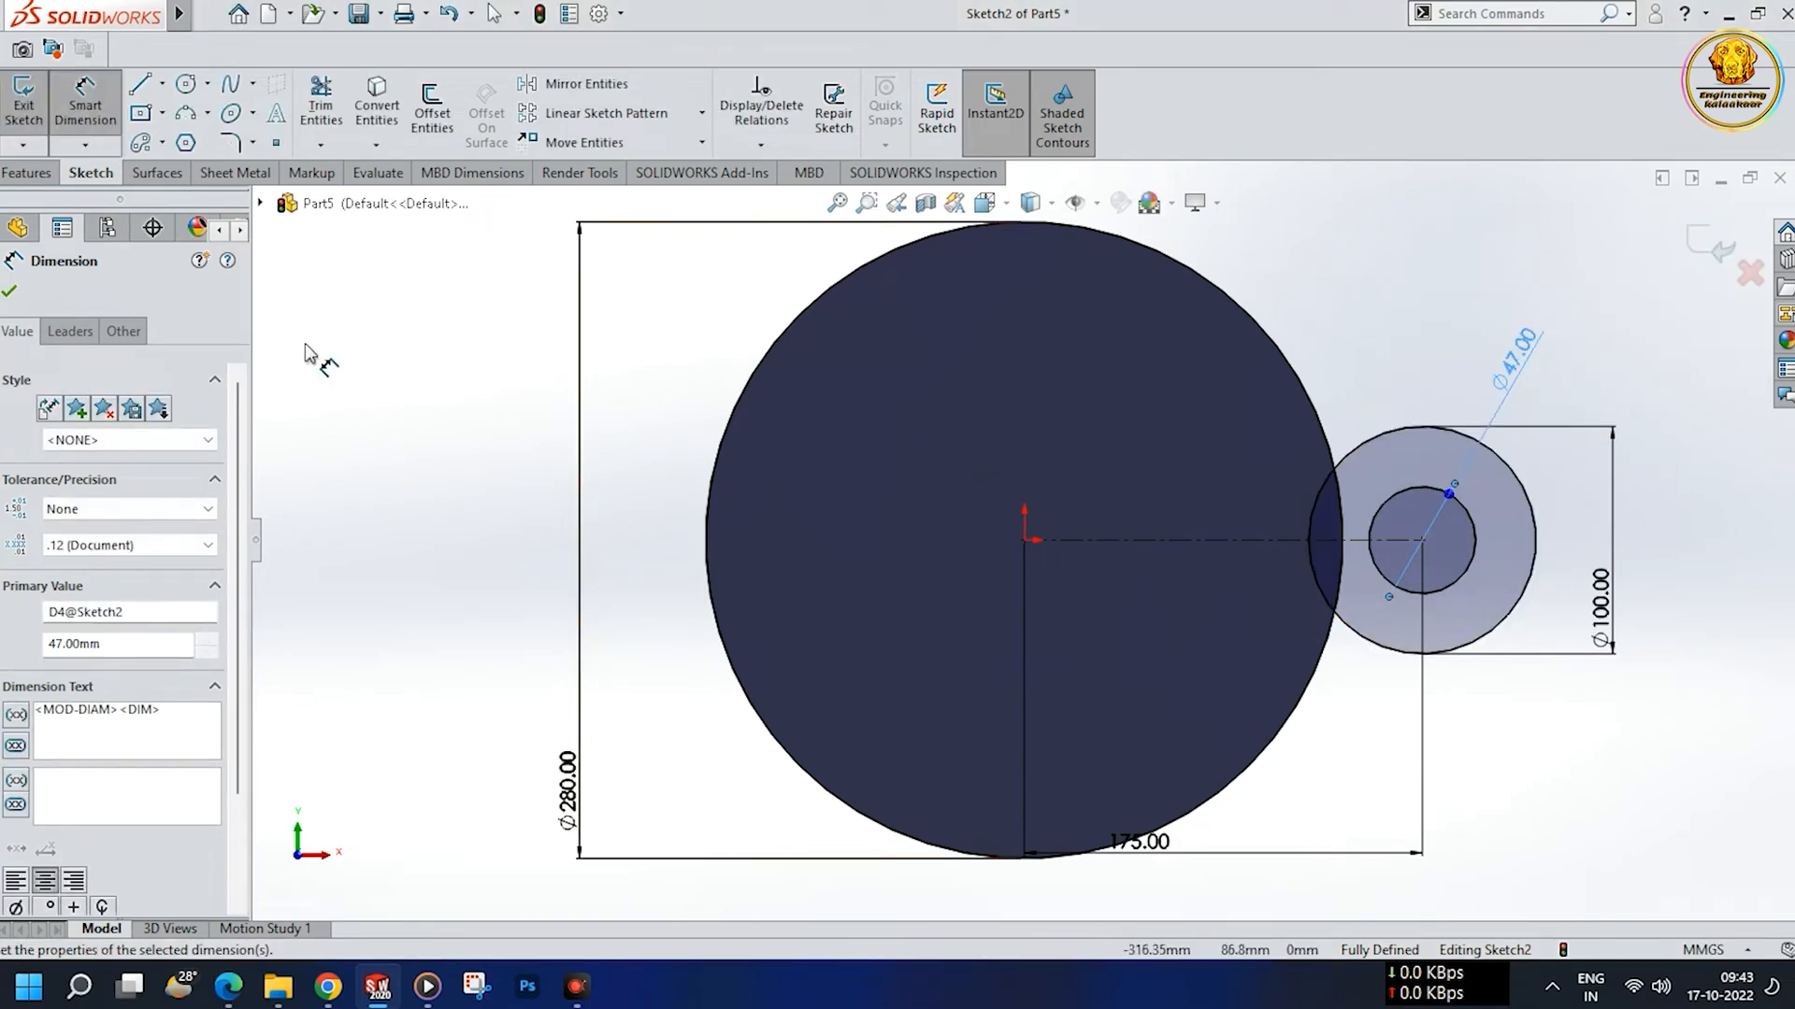
- Draw horizontal lines from the 100 mm circle's top and bottom points into the large circle, the lower one about 85 mm long
{"action": "left_click", "coordinate": [141, 86]}
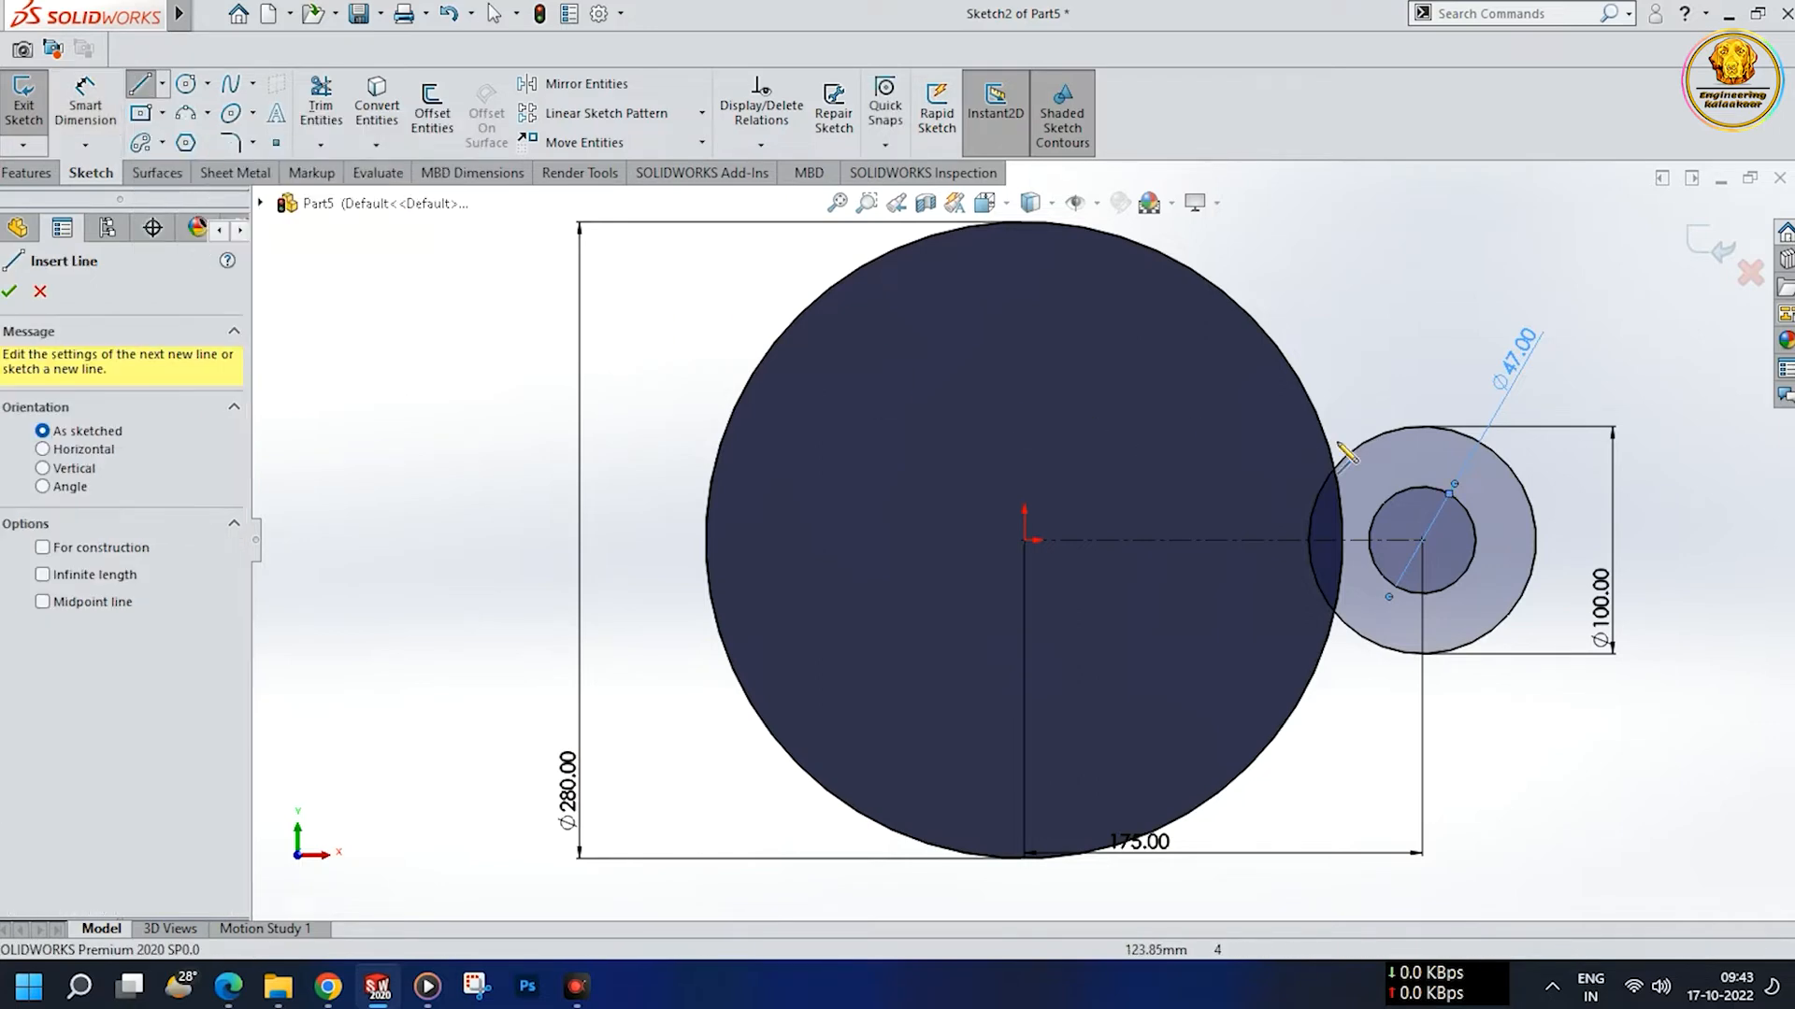
{"action": "left_click", "coordinate": [1423, 429]}
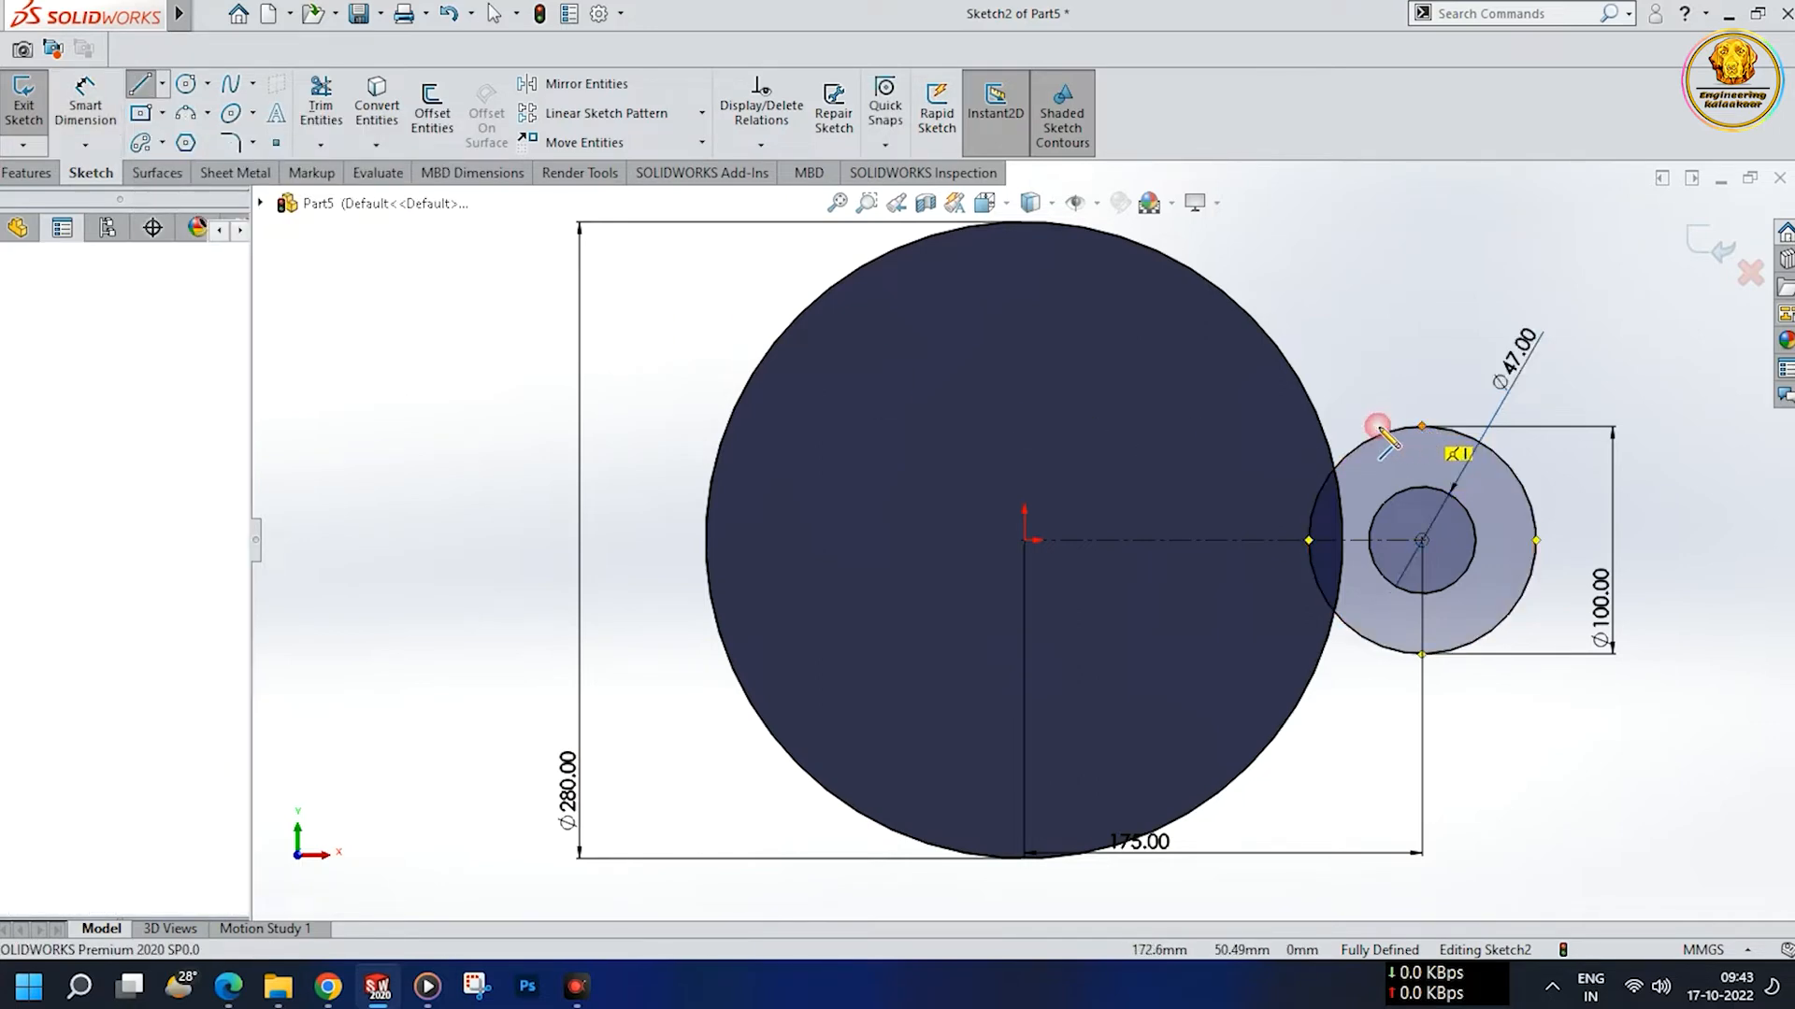
{"action": "left_click", "coordinate": [1201, 426]}
{"action": "key", "text": "Escape"}
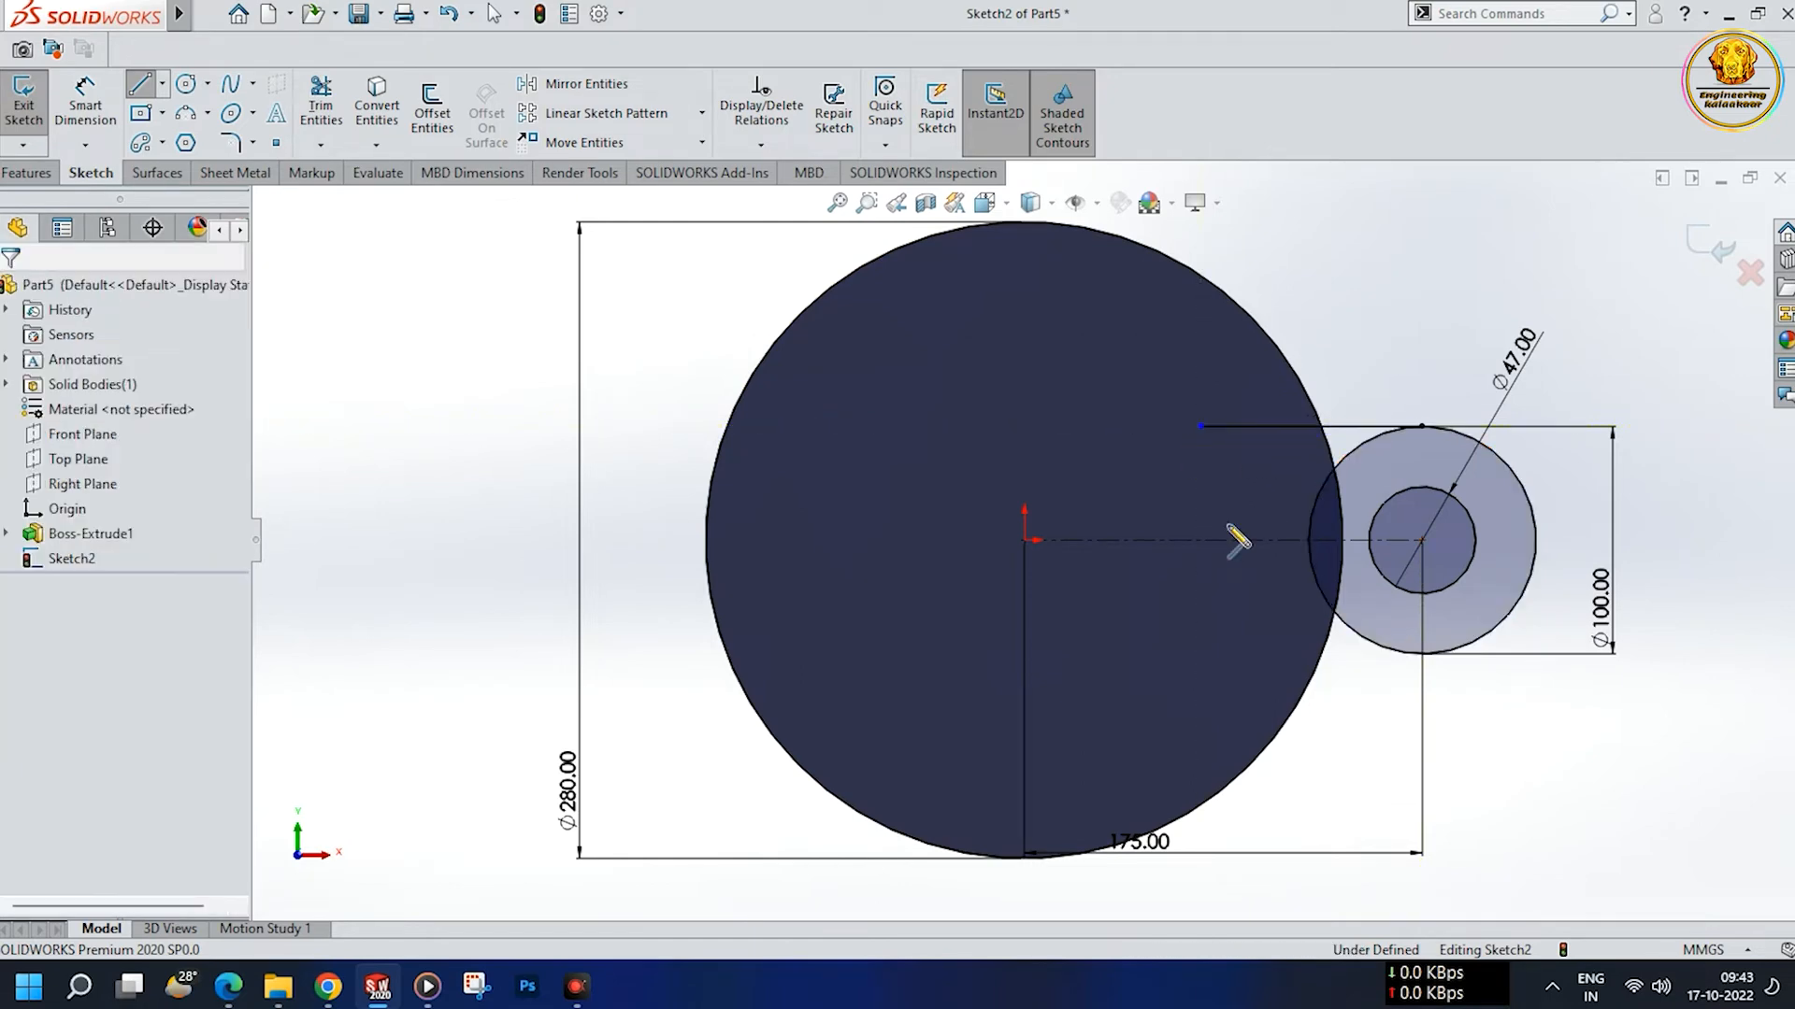
{"action": "left_click", "coordinate": [146, 89]}
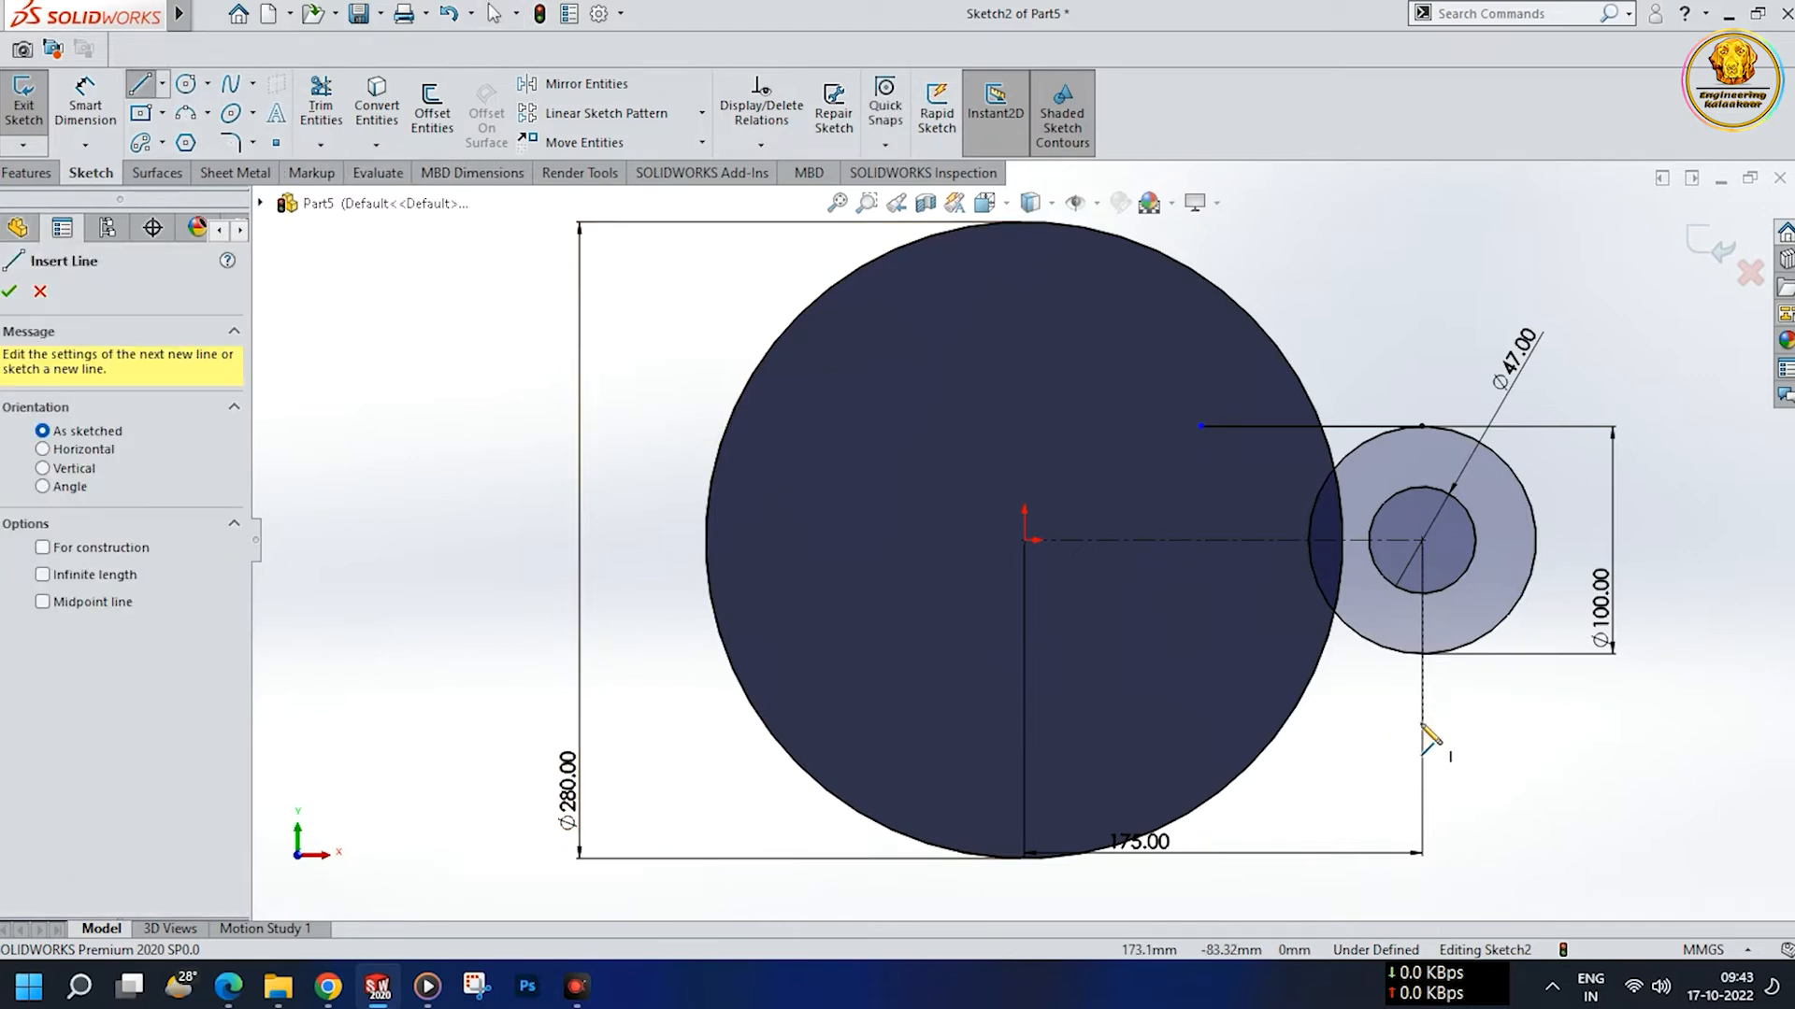
{"action": "left_click", "coordinate": [1422, 655]}
{"action": "left_click", "coordinate": [1229, 654]}
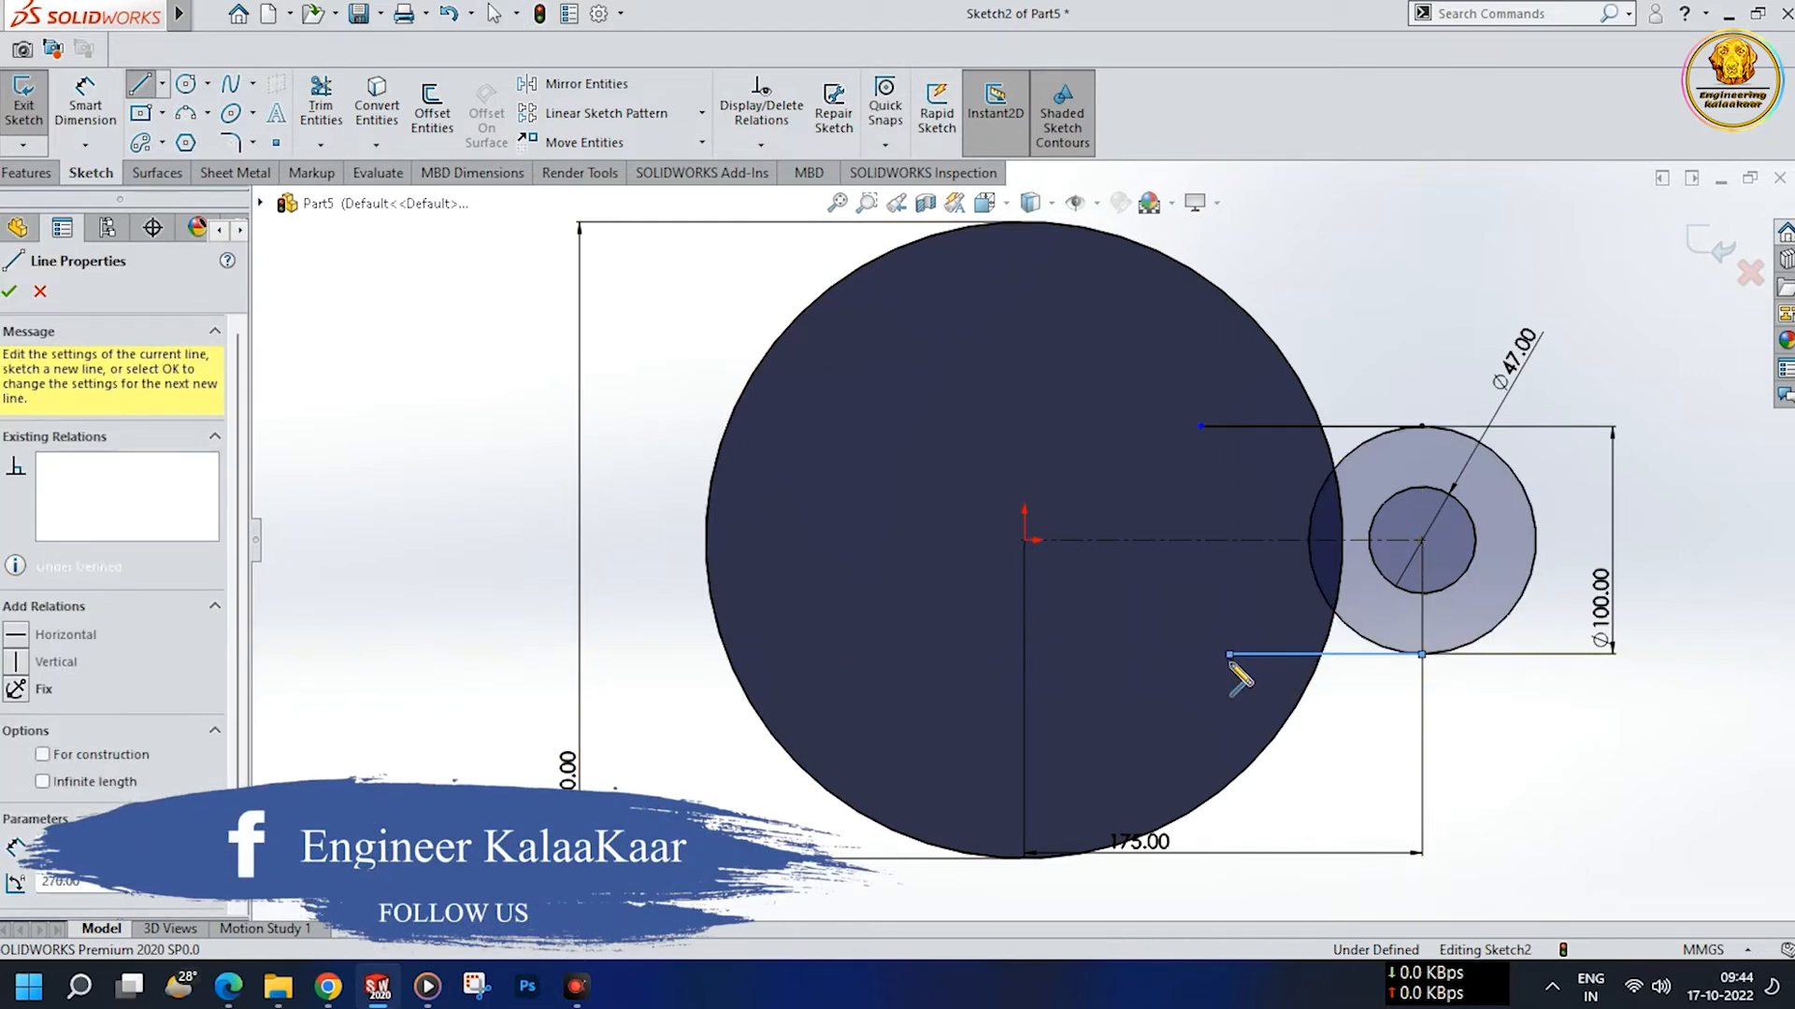
{"action": "key", "text": "Escape"}
{"action": "left_click", "coordinate": [1266, 654]}
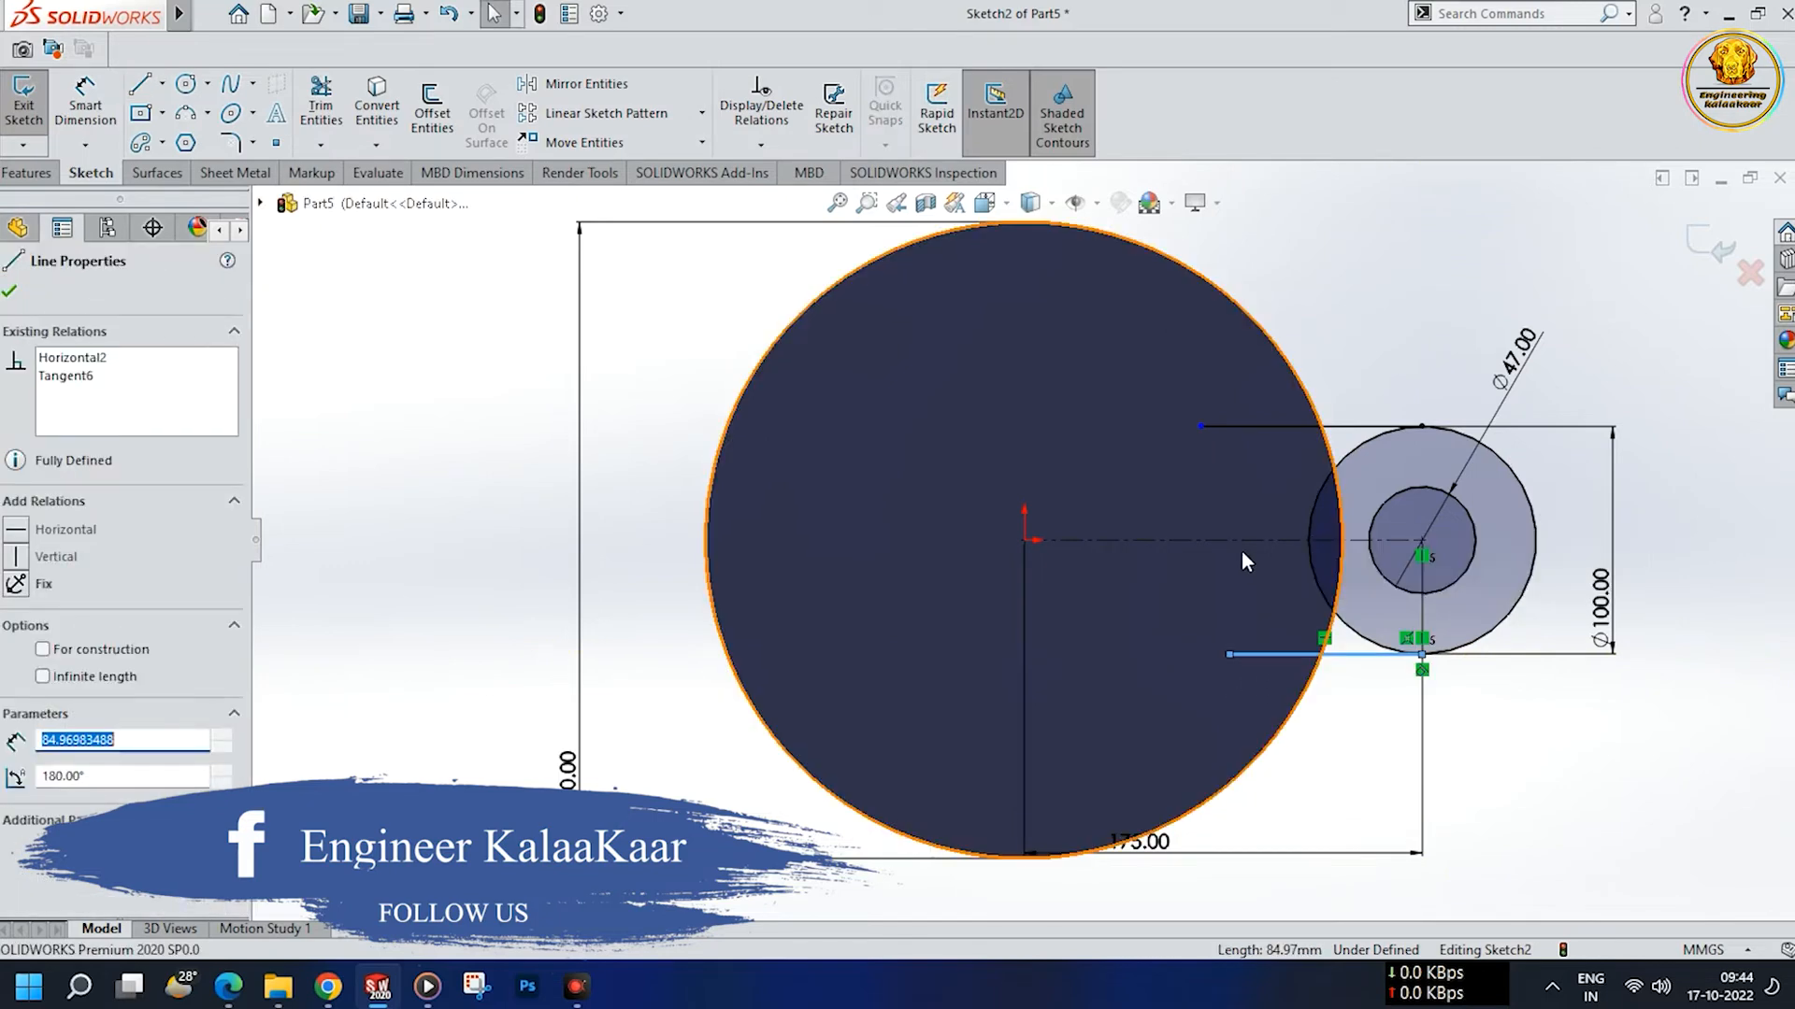
{"action": "left_click", "coordinate": [1242, 544], "text": "ctrl"}
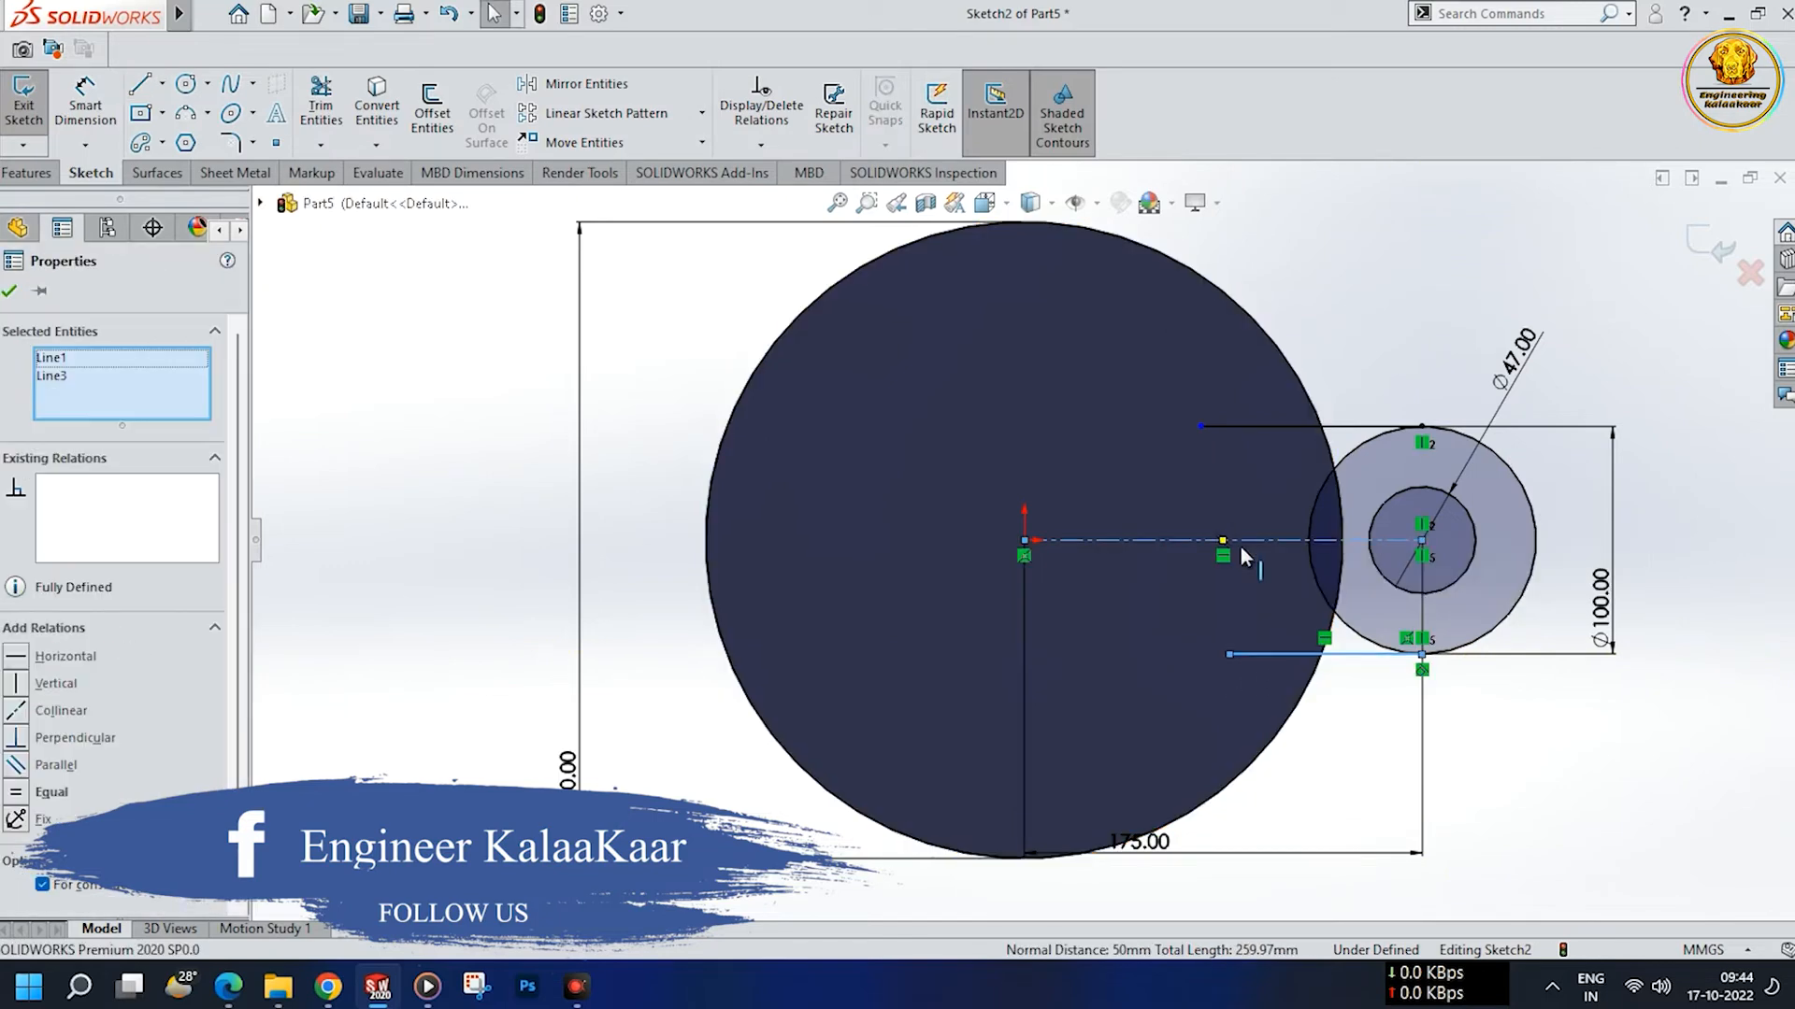
{"action": "left_click", "coordinate": [1237, 426], "text": "ctrl"}
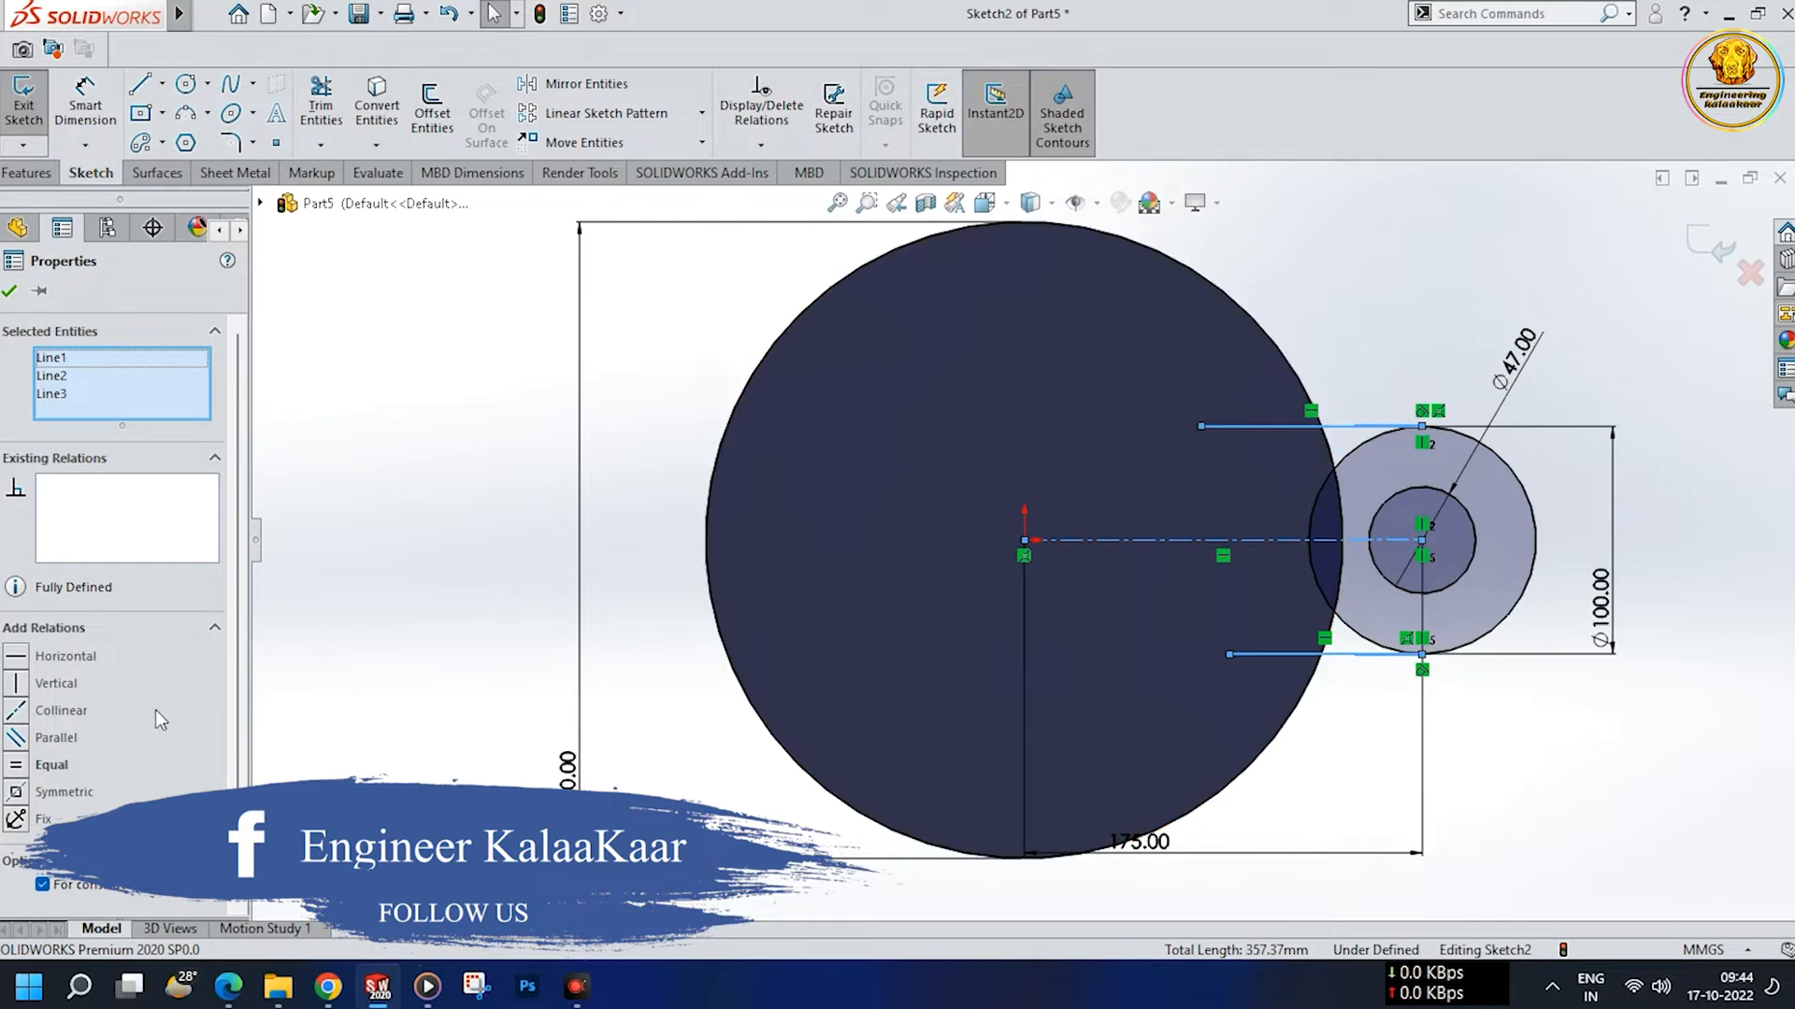
{"action": "left_click", "coordinate": [10, 291]}
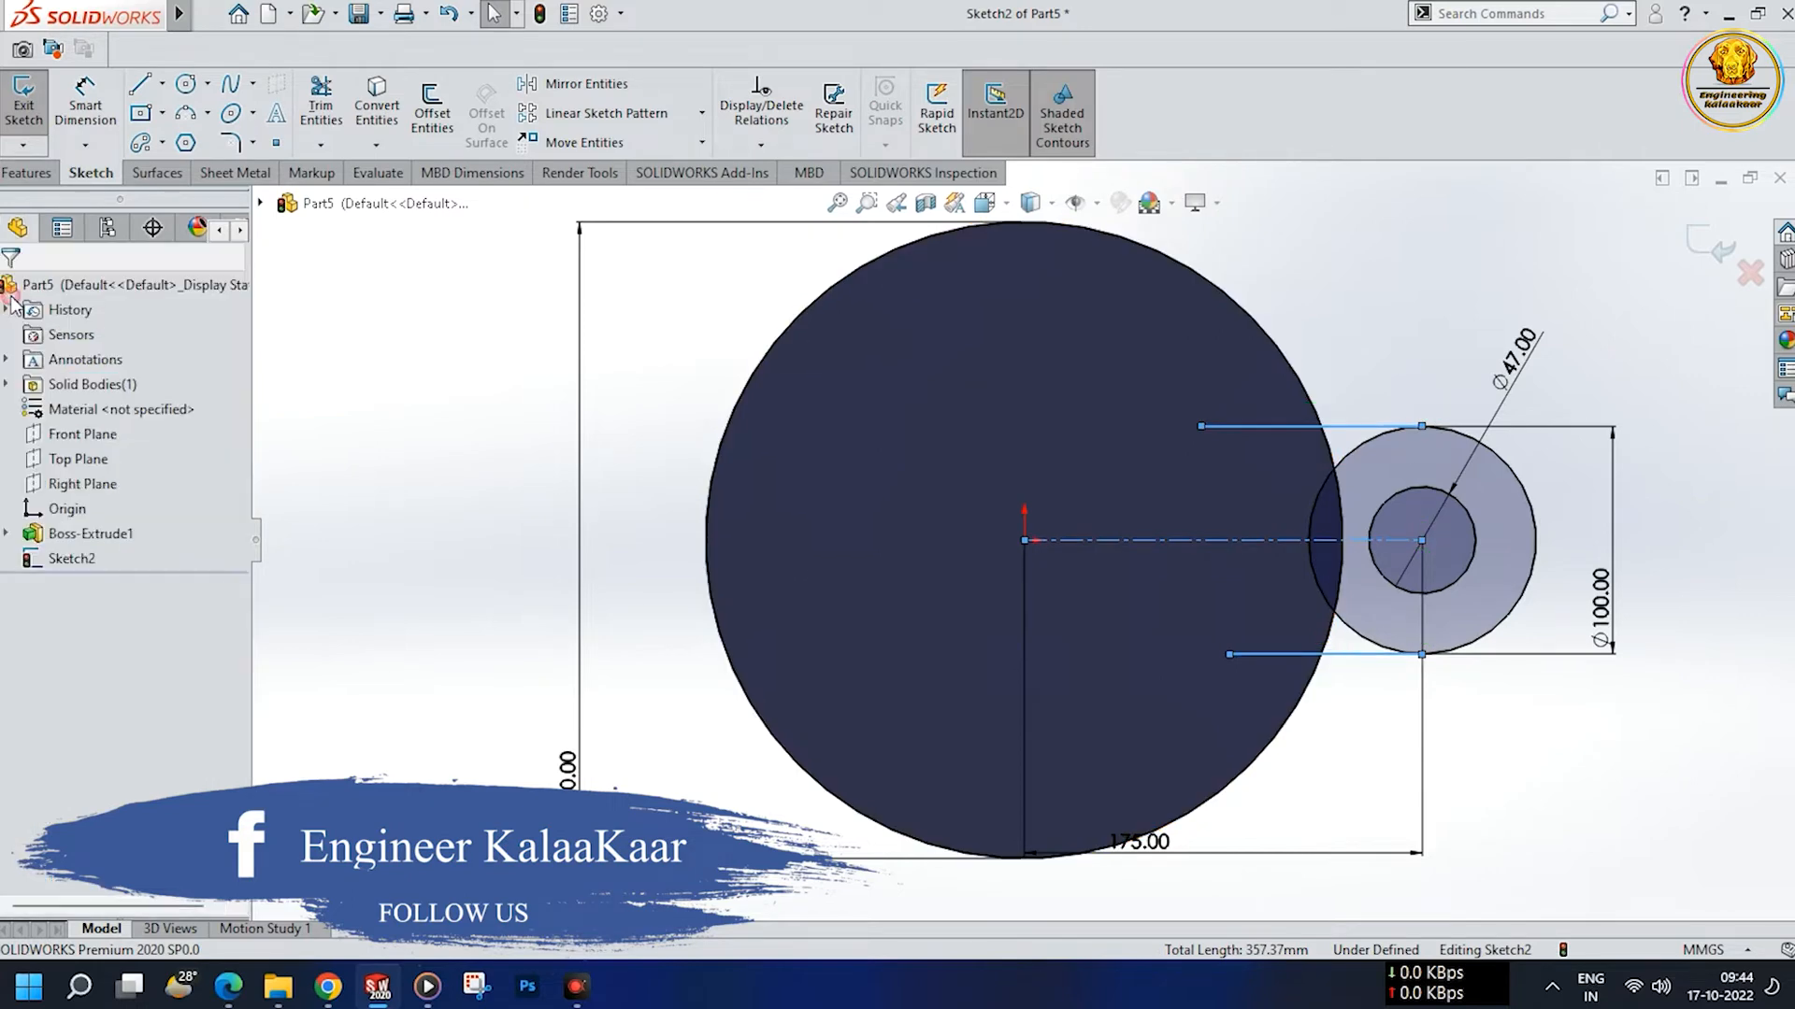
- Trim the line ends inside the large circle and the inner half of the 100 mm circle to leave a rounded lug outline
{"action": "left_click", "coordinate": [322, 93]}
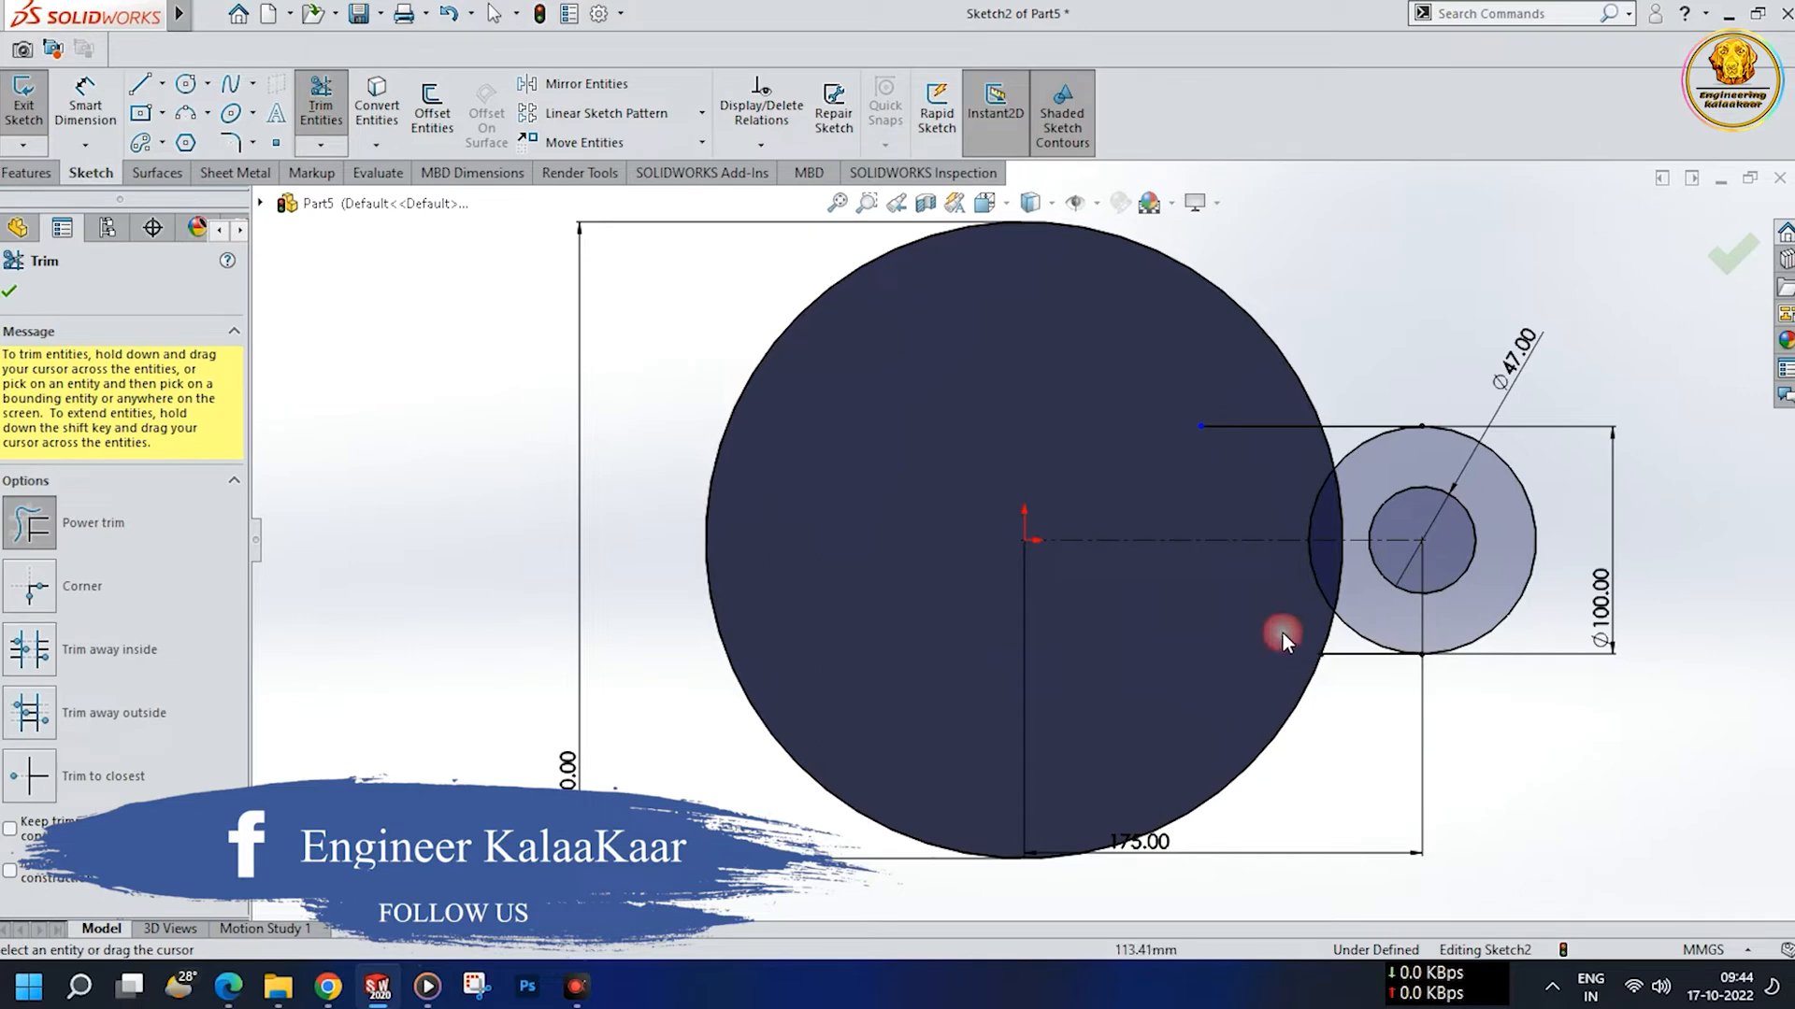
{"action": "left_click_drag", "start_coordinate": [1319, 589], "coordinate": [1305, 587]}
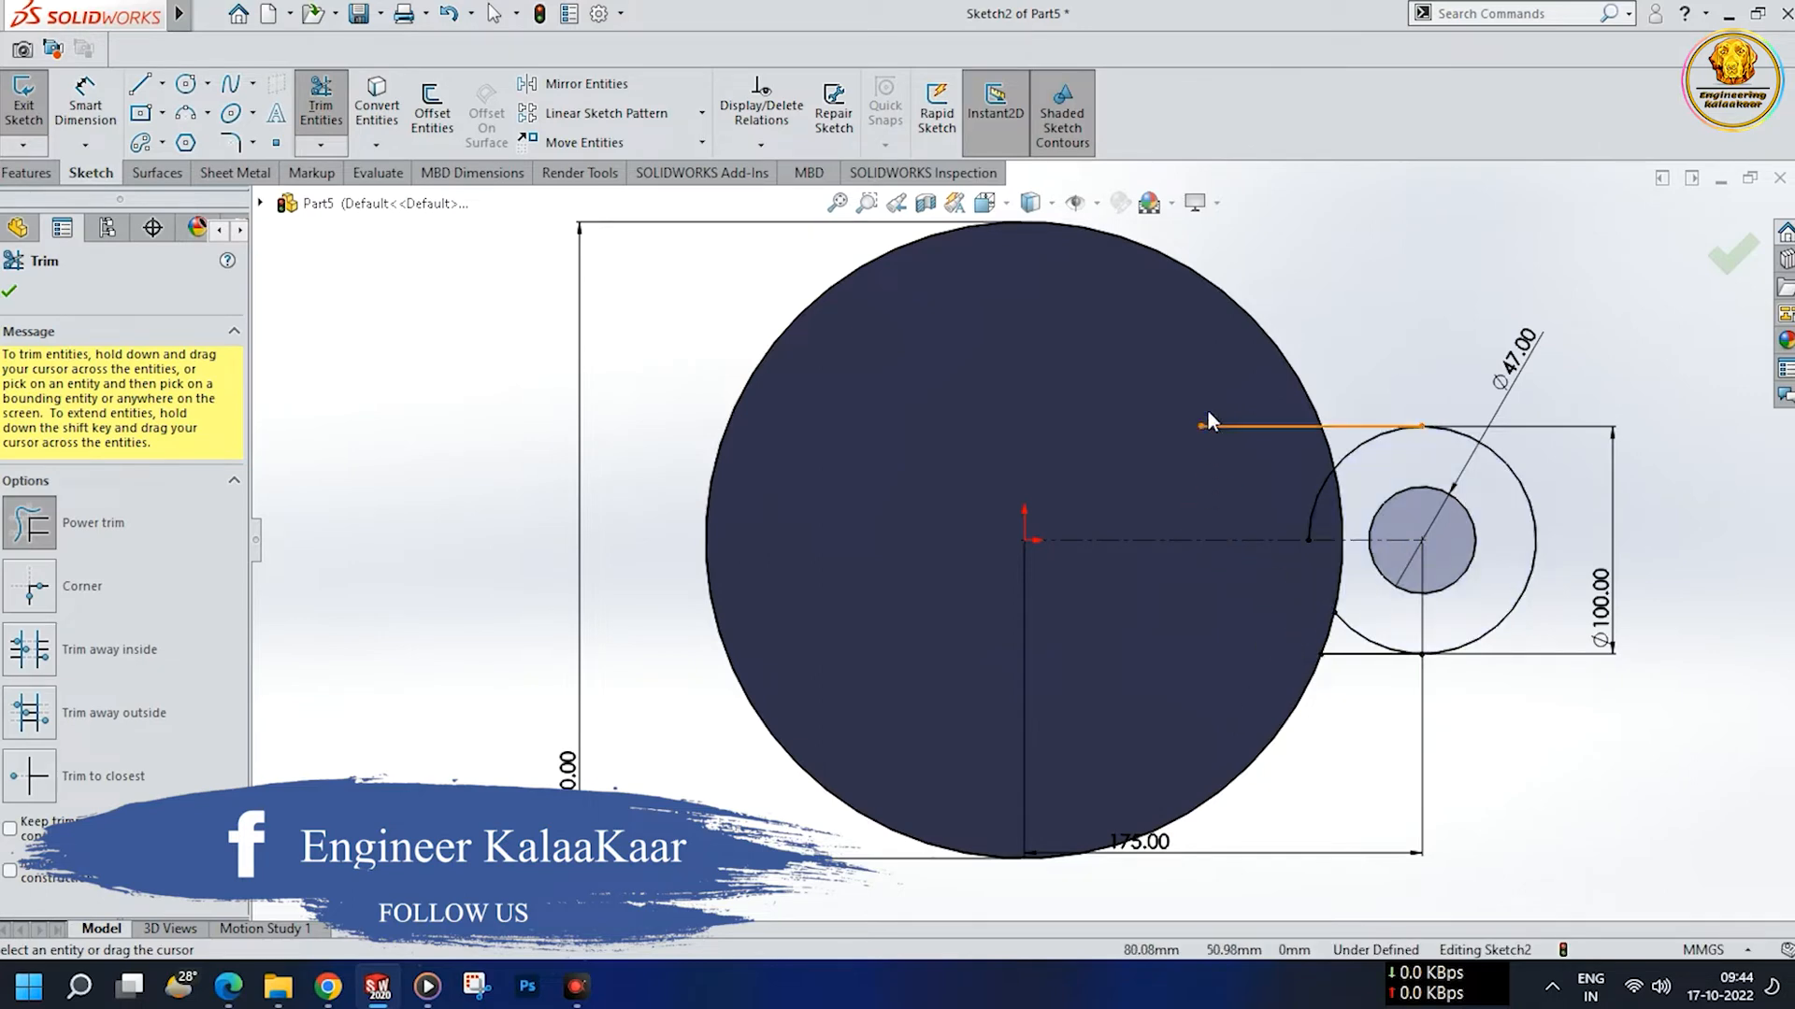
{"action": "left_click_drag", "start_coordinate": [1318, 514], "coordinate": [1353, 473]}
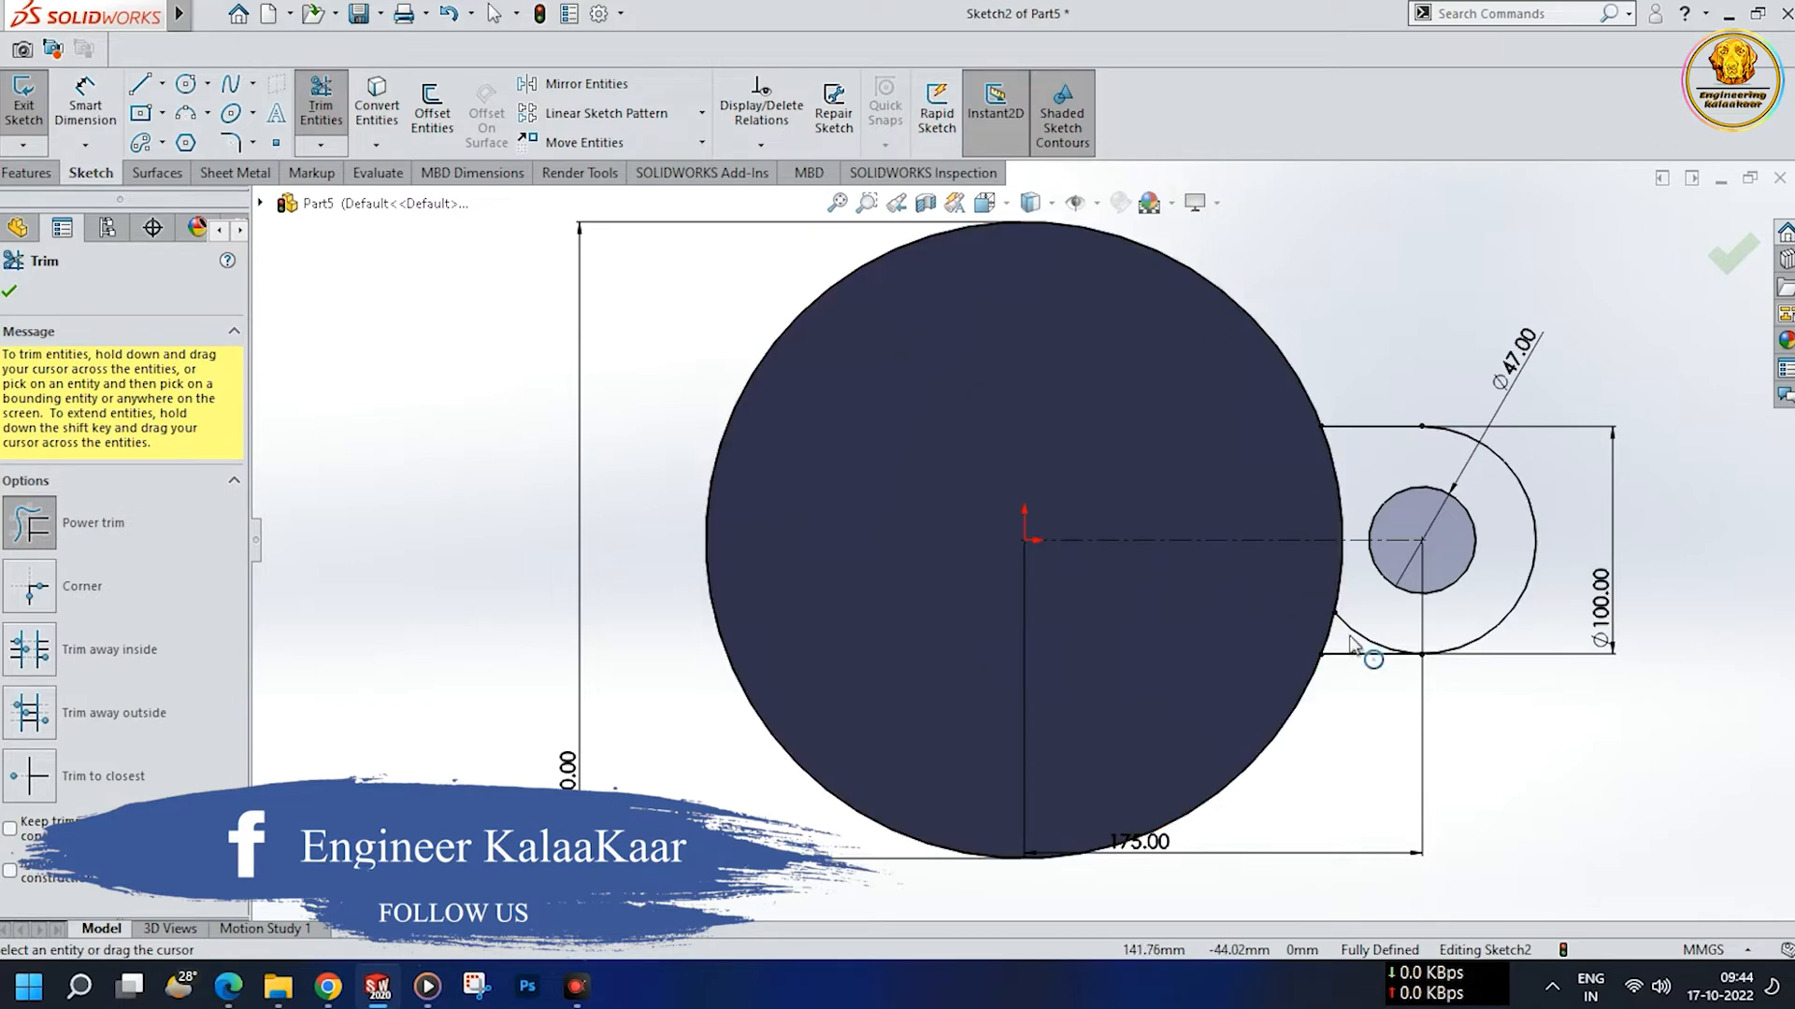
{"action": "left_click_drag", "start_coordinate": [1371, 617], "coordinate": [1358, 638]}
{"action": "key", "text": "Escape"}
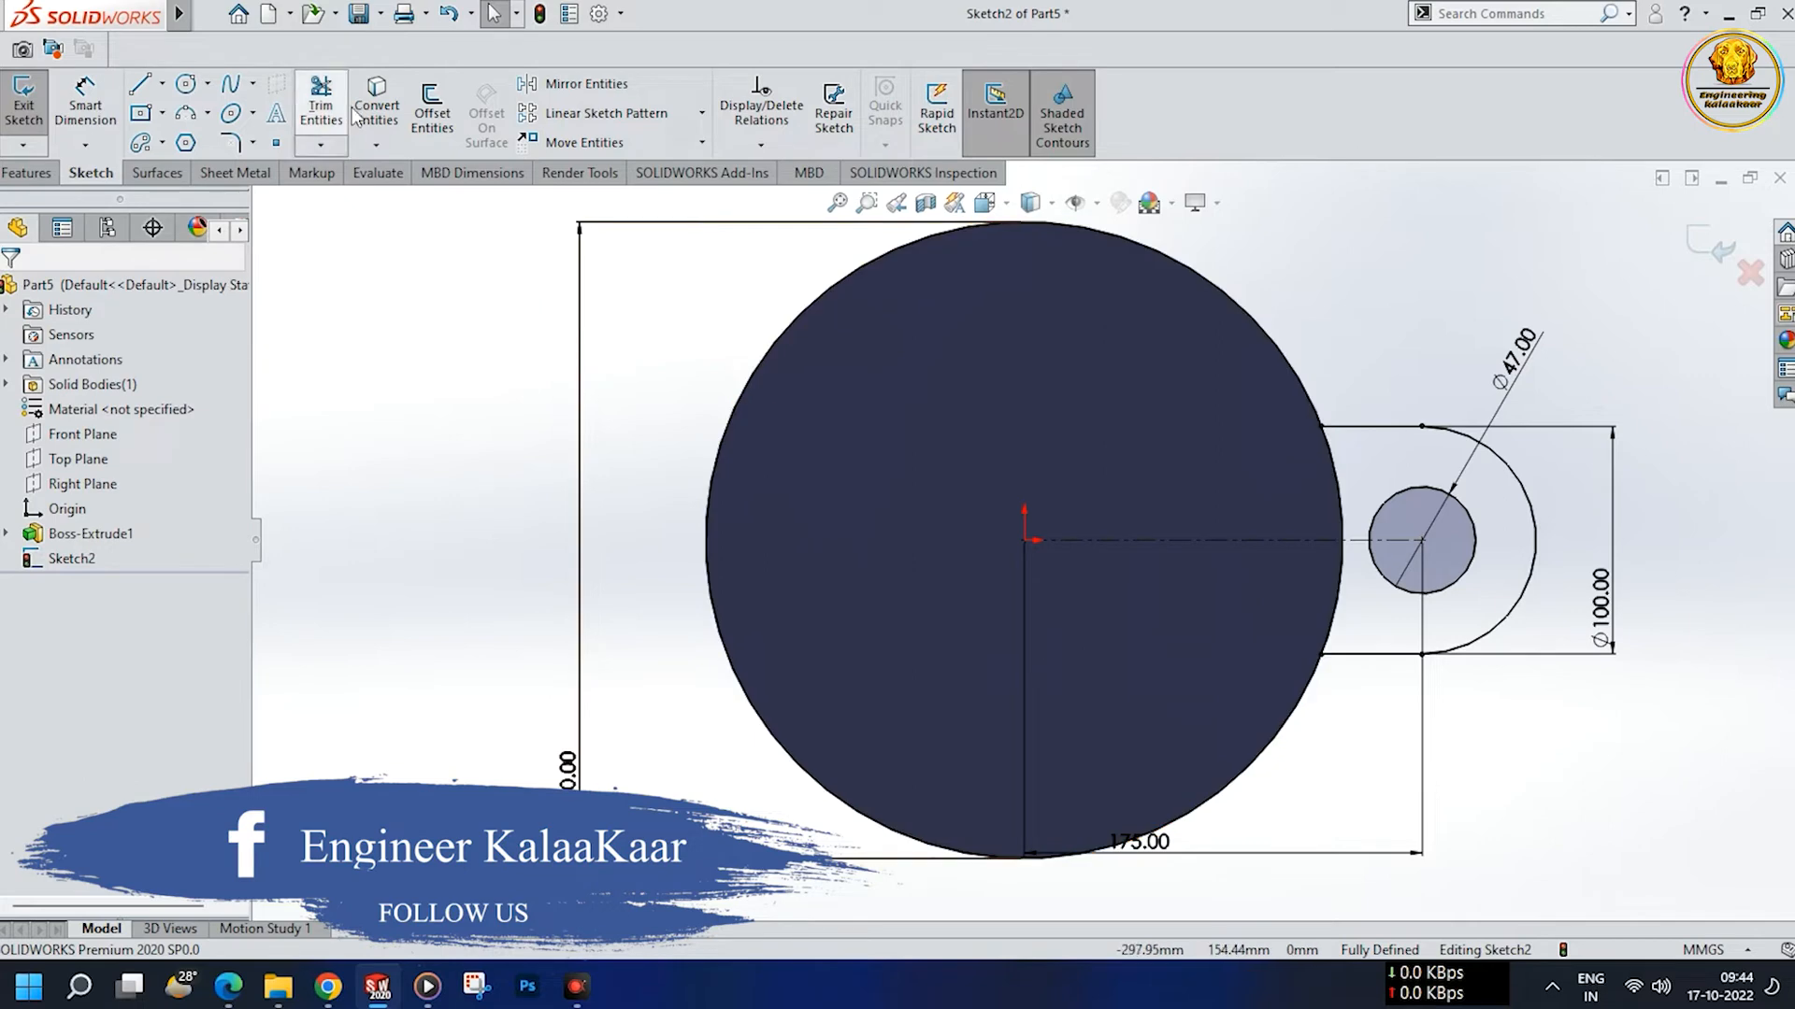
- Circular-pattern the 47 mm circle, lug arc and both lines about the origin, 3 equally spaced instances over 360 degrees, and exit the sketch
{"action": "left_click", "coordinate": [701, 113]}
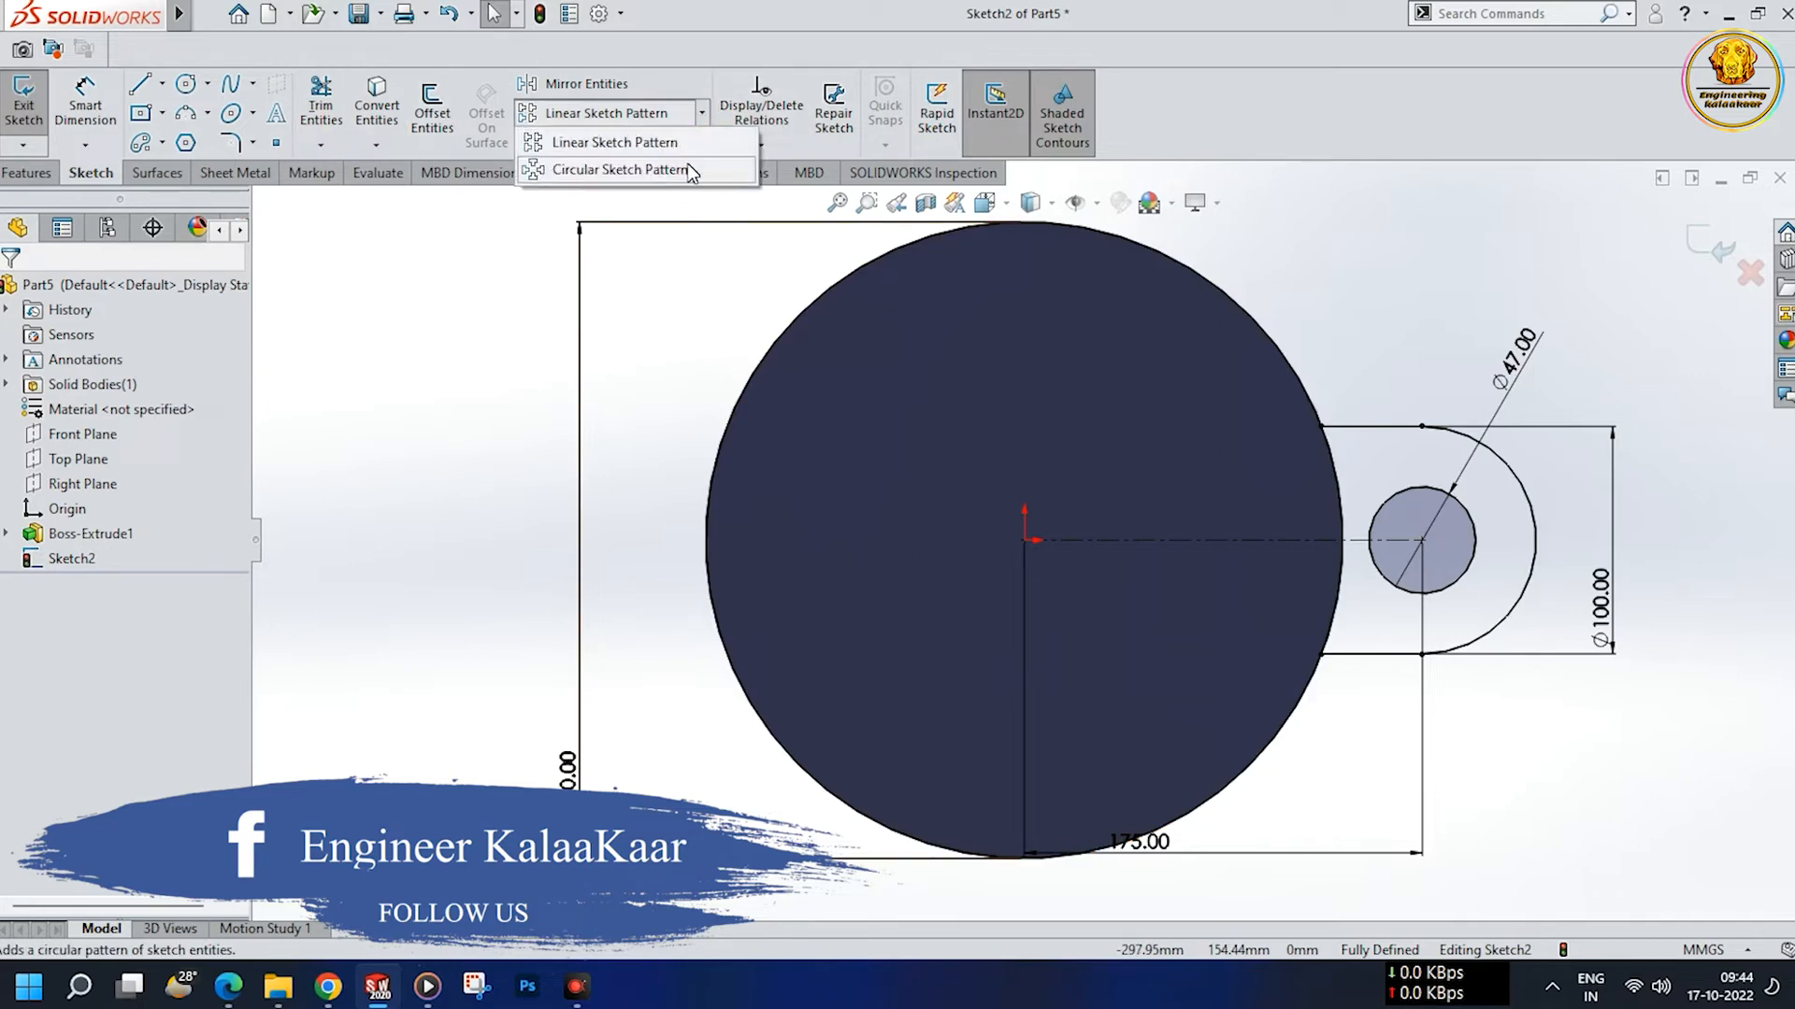
{"action": "left_click", "coordinate": [693, 168]}
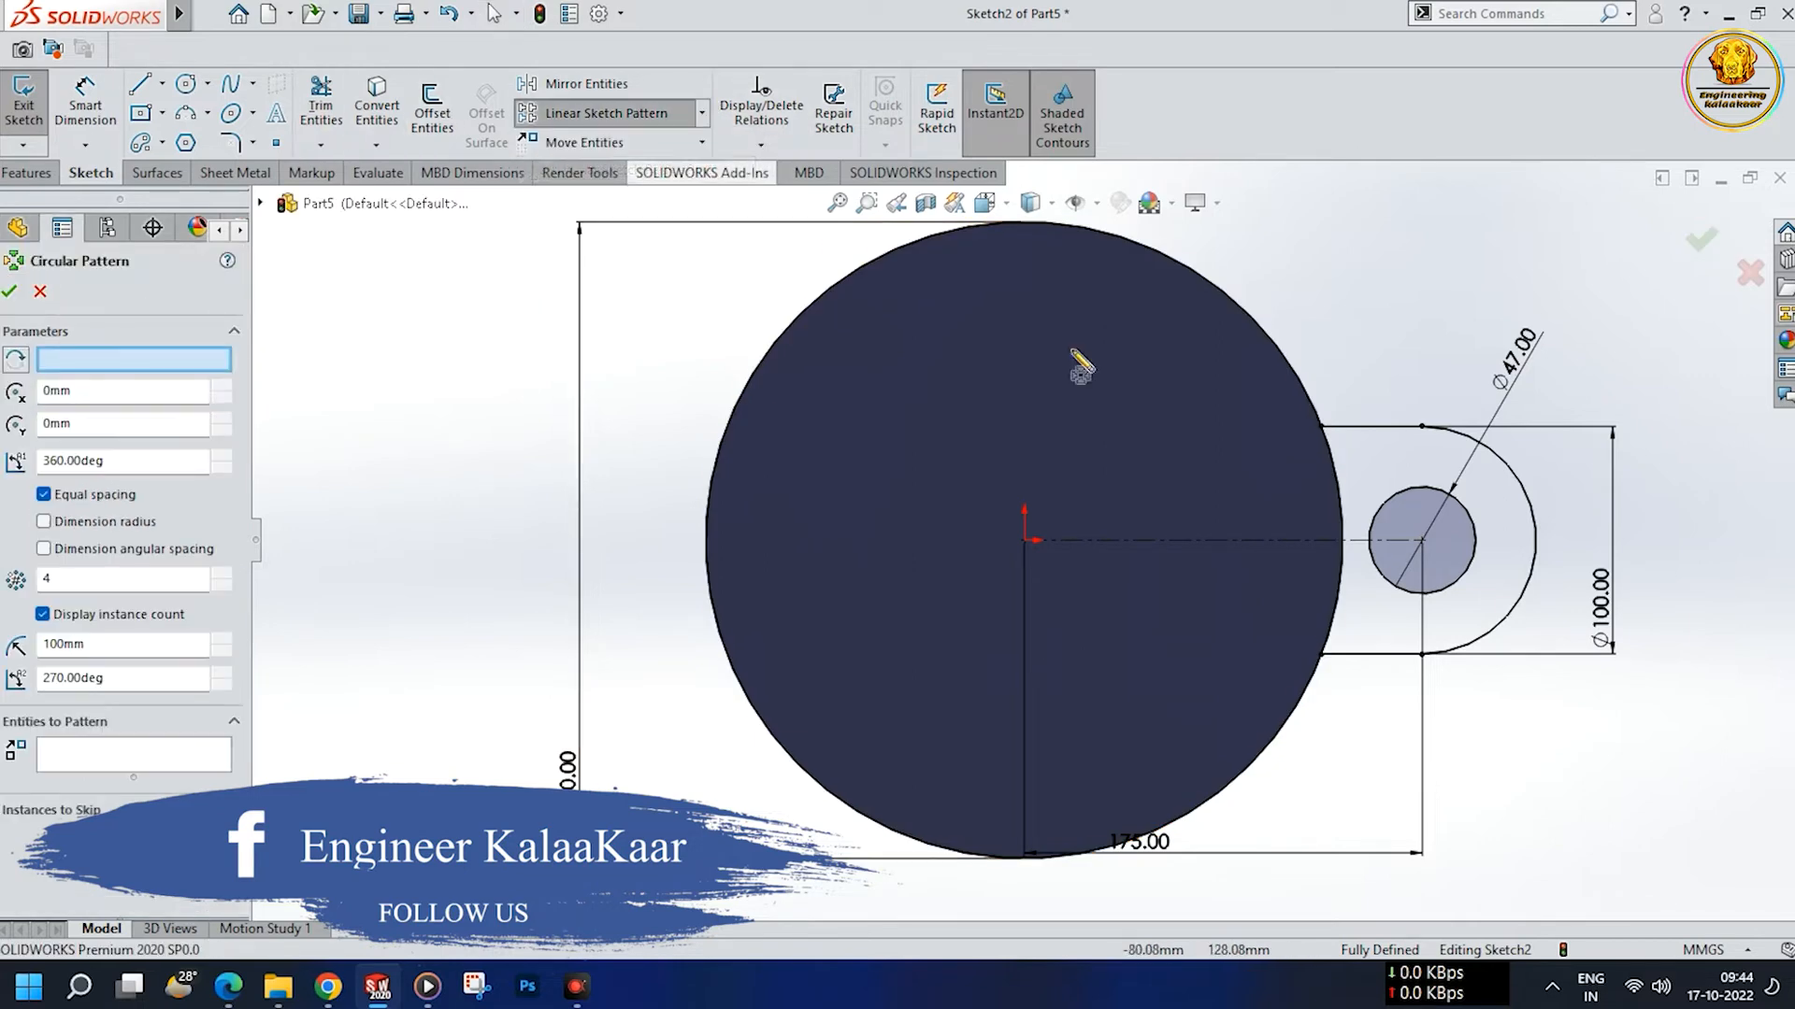
{"action": "left_click", "coordinate": [79, 748]}
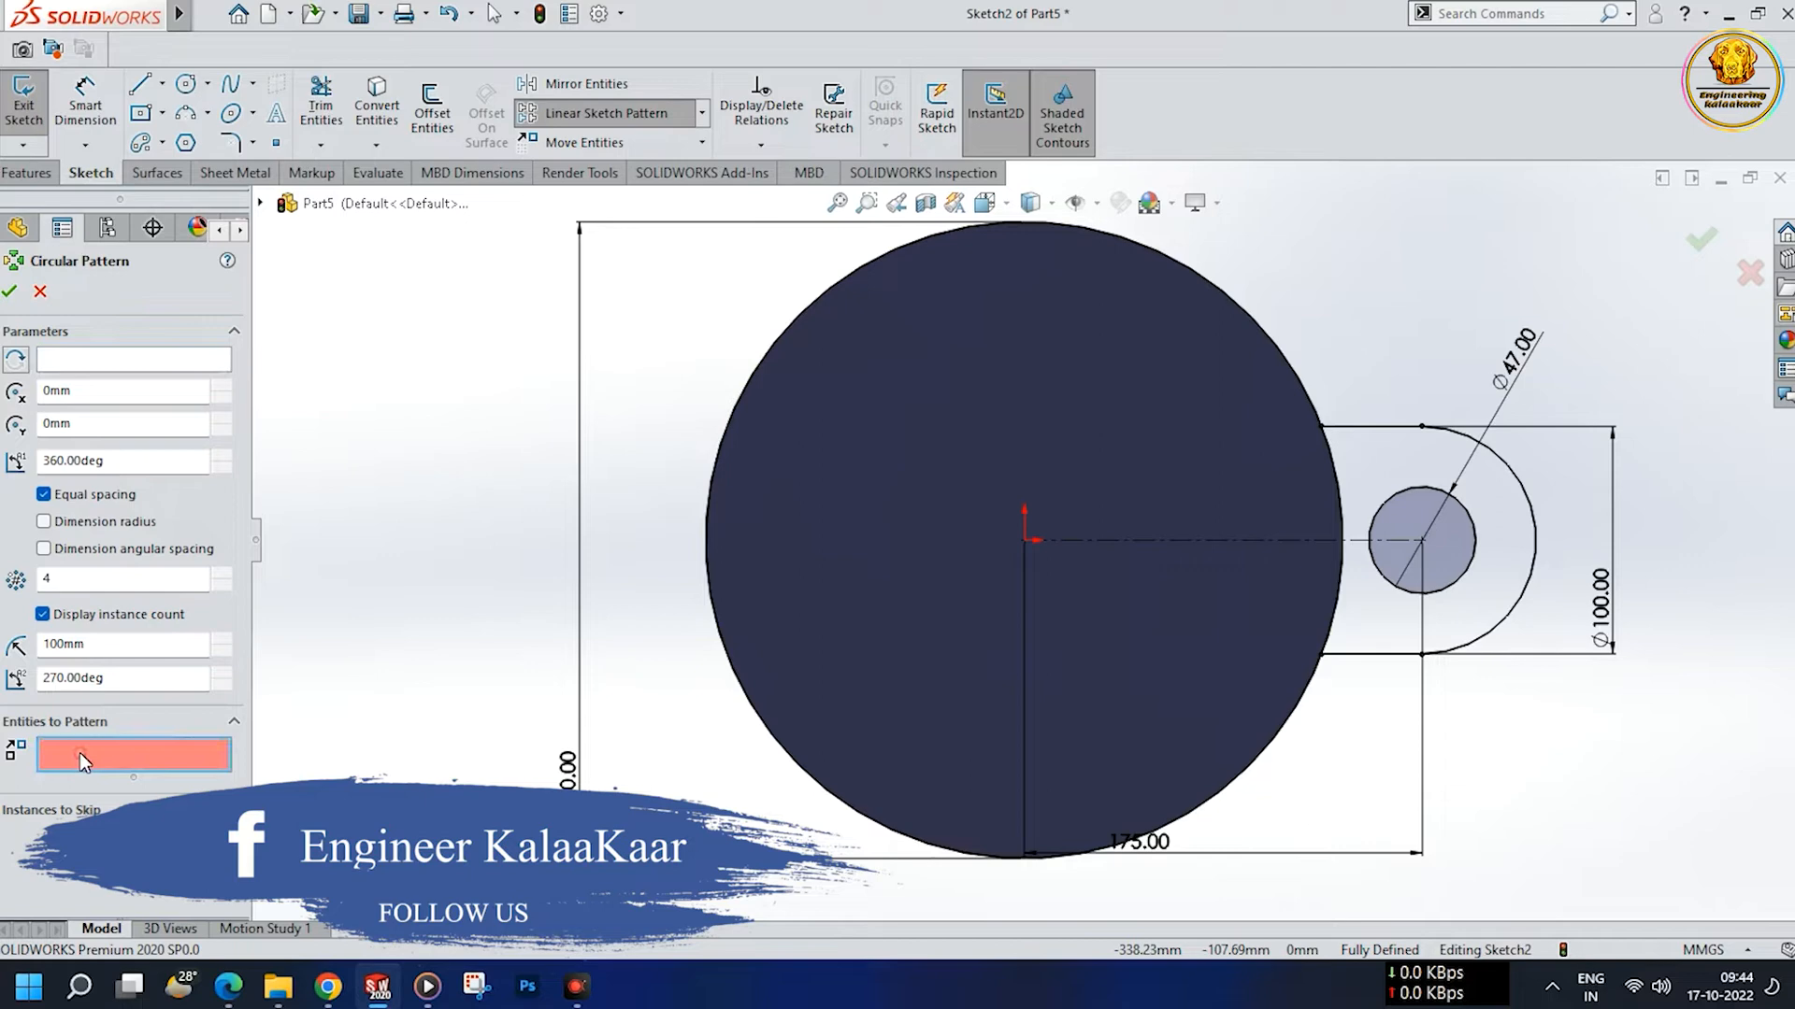
{"action": "left_click", "coordinate": [1430, 594]}
{"action": "left_click", "coordinate": [1488, 645]}
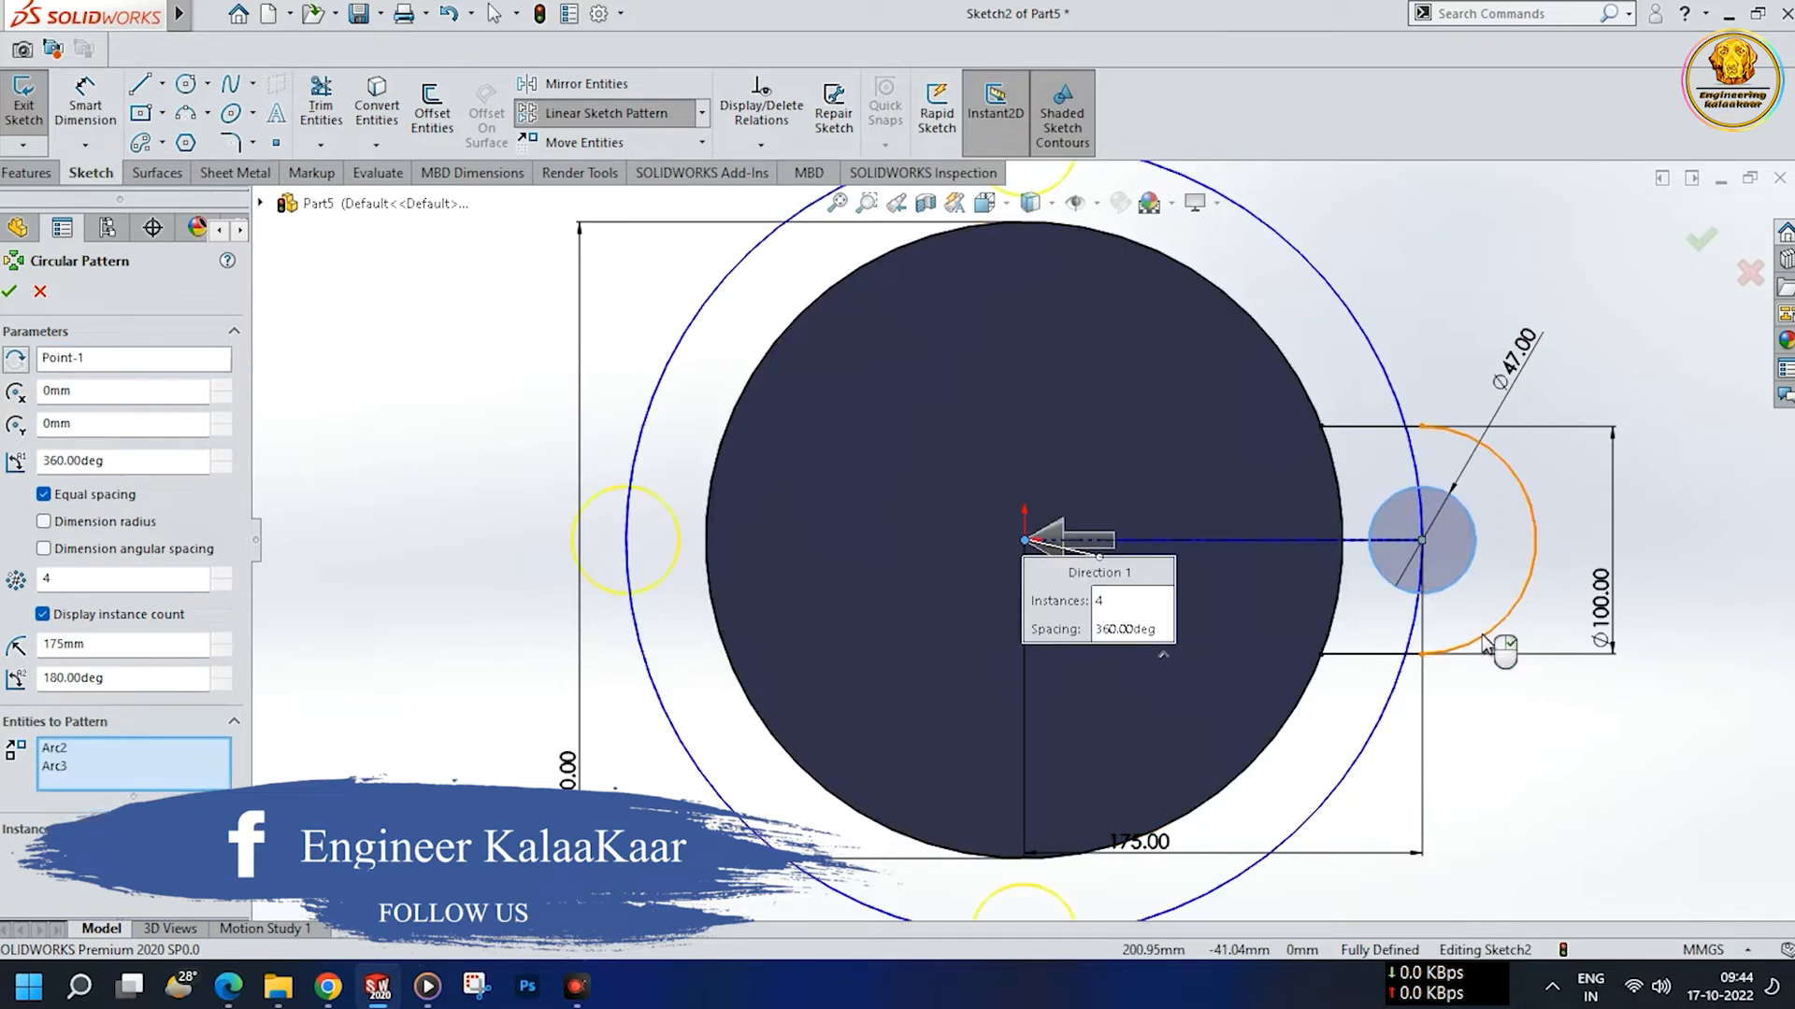
{"action": "left_click", "coordinate": [1384, 653]}
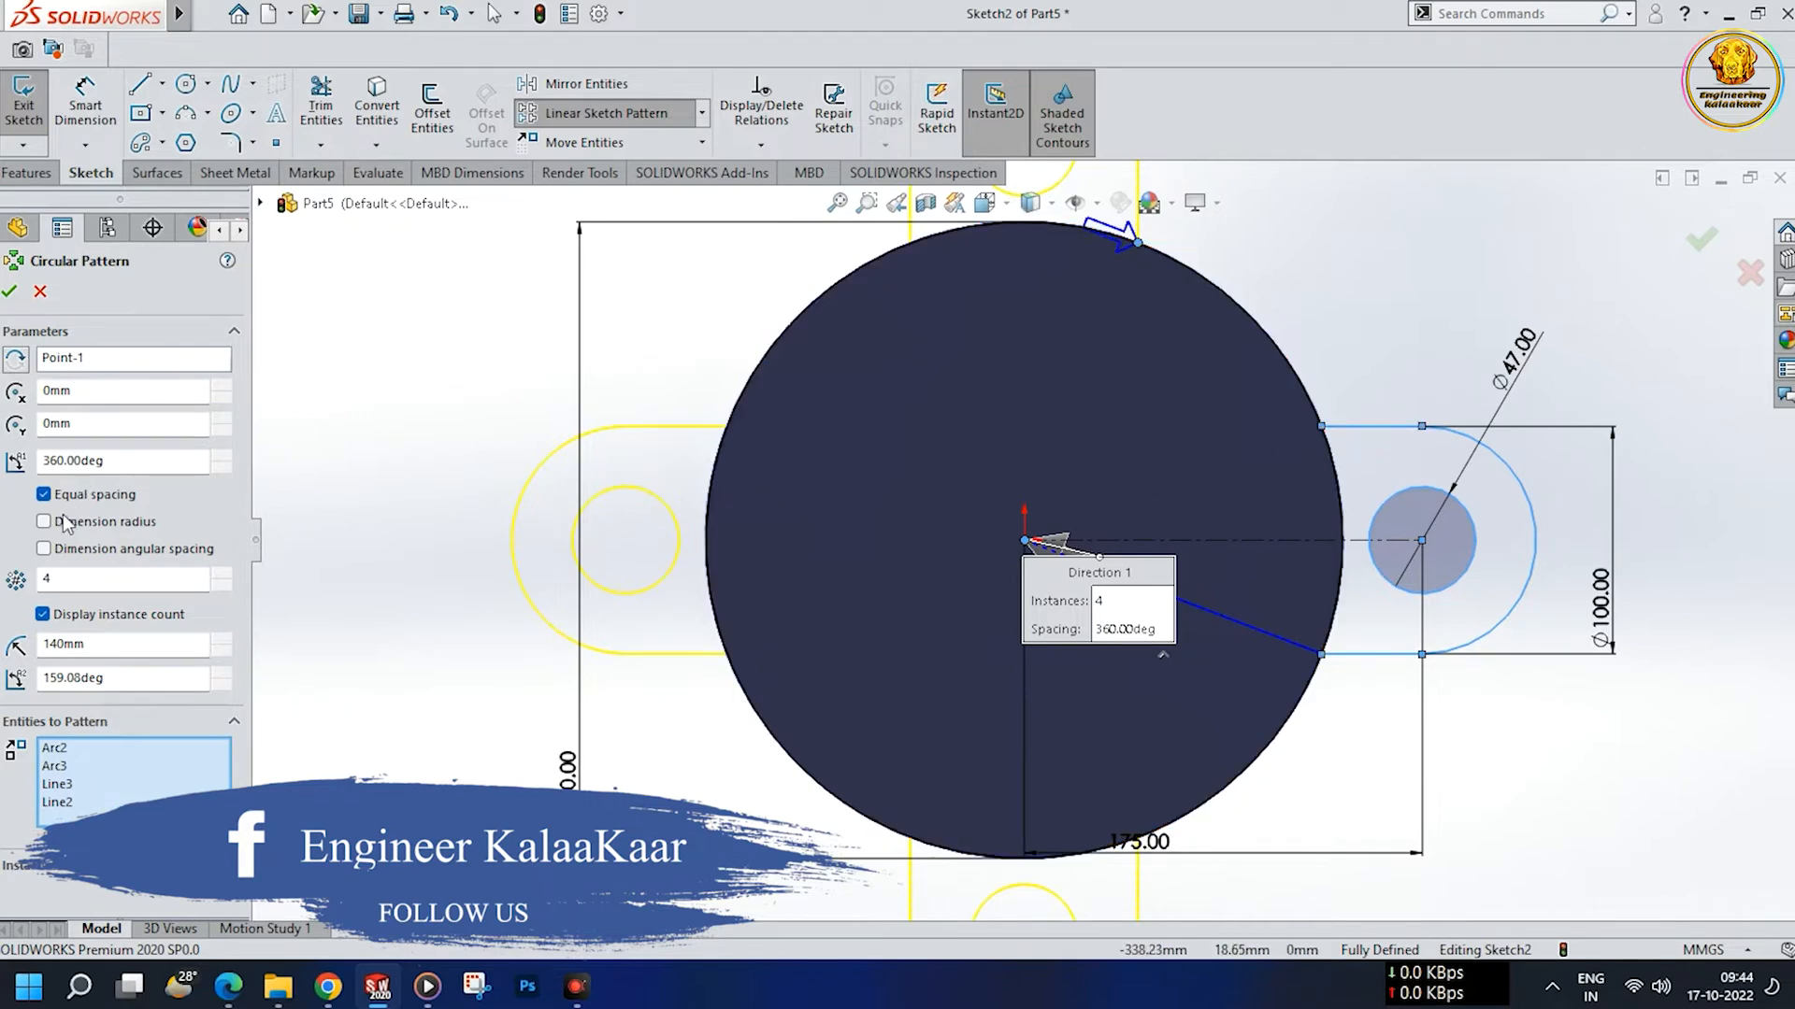
{"action": "type", "text": "3"}
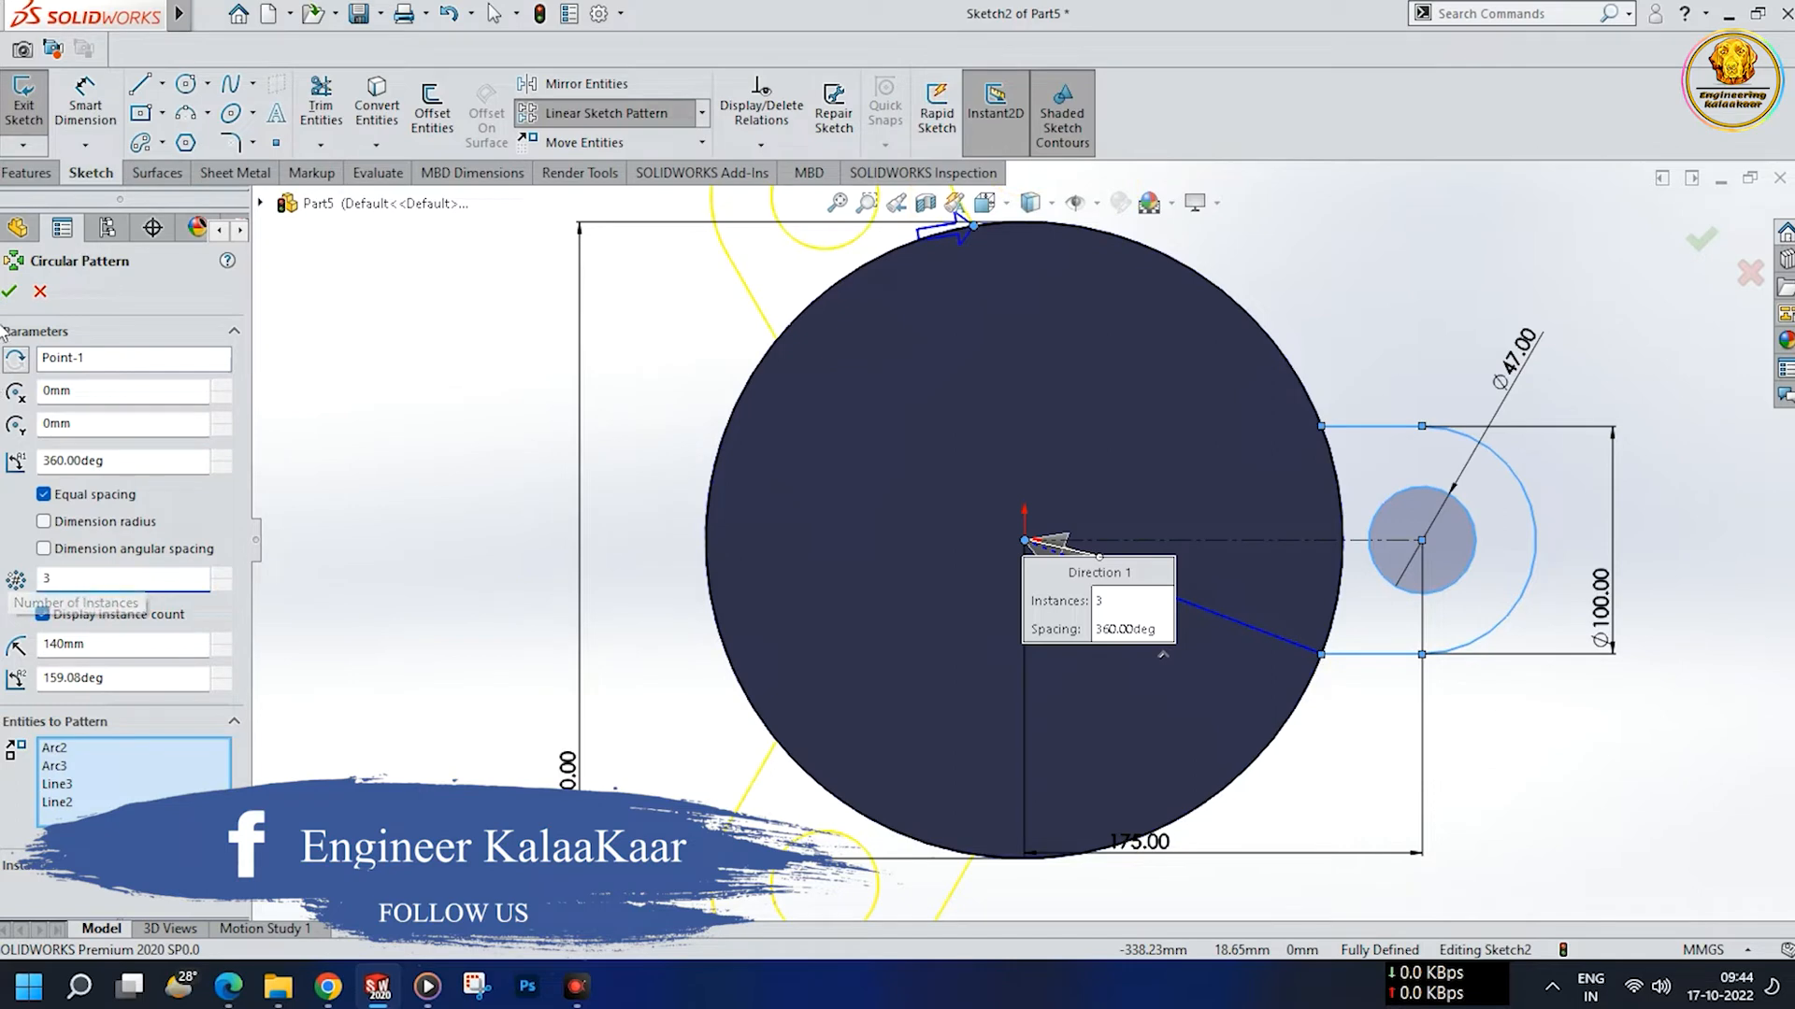
{"action": "left_click", "coordinate": [7, 294]}
{"action": "scroll", "coordinate": [785, 538], "scroll_direction": "up", "scroll_amount": 2}
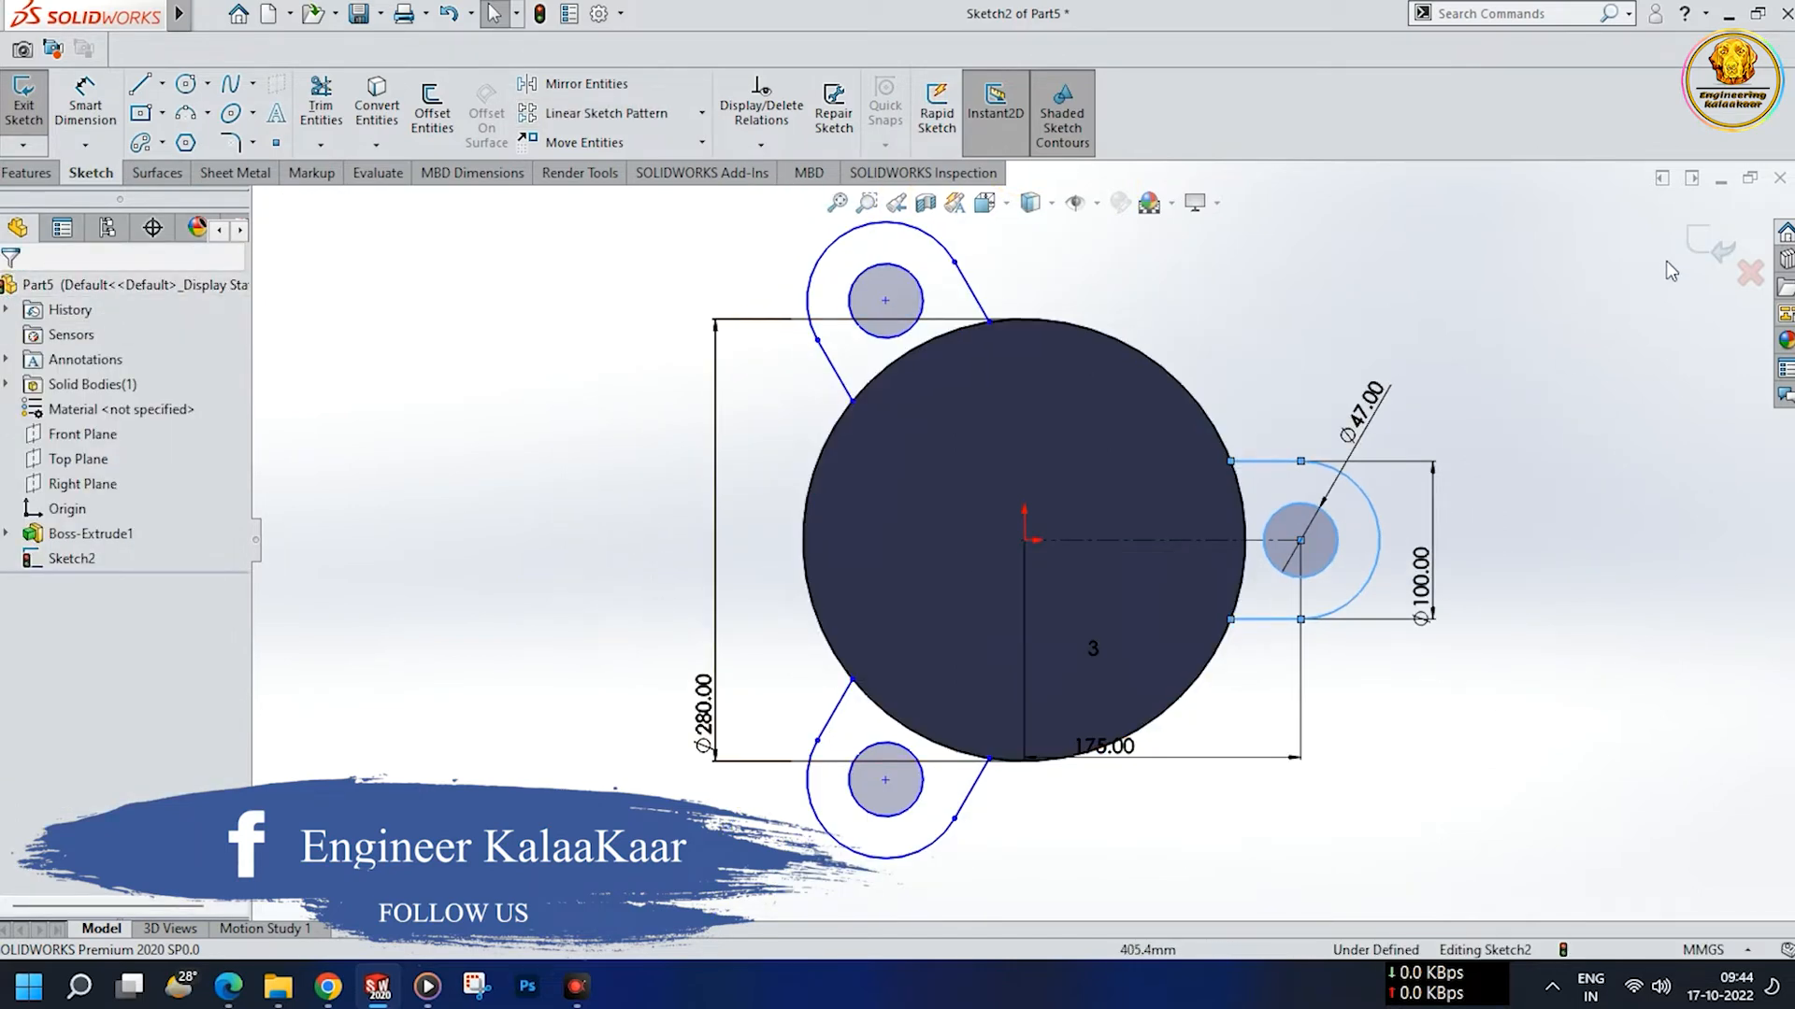
{"action": "left_click", "coordinate": [1710, 257]}
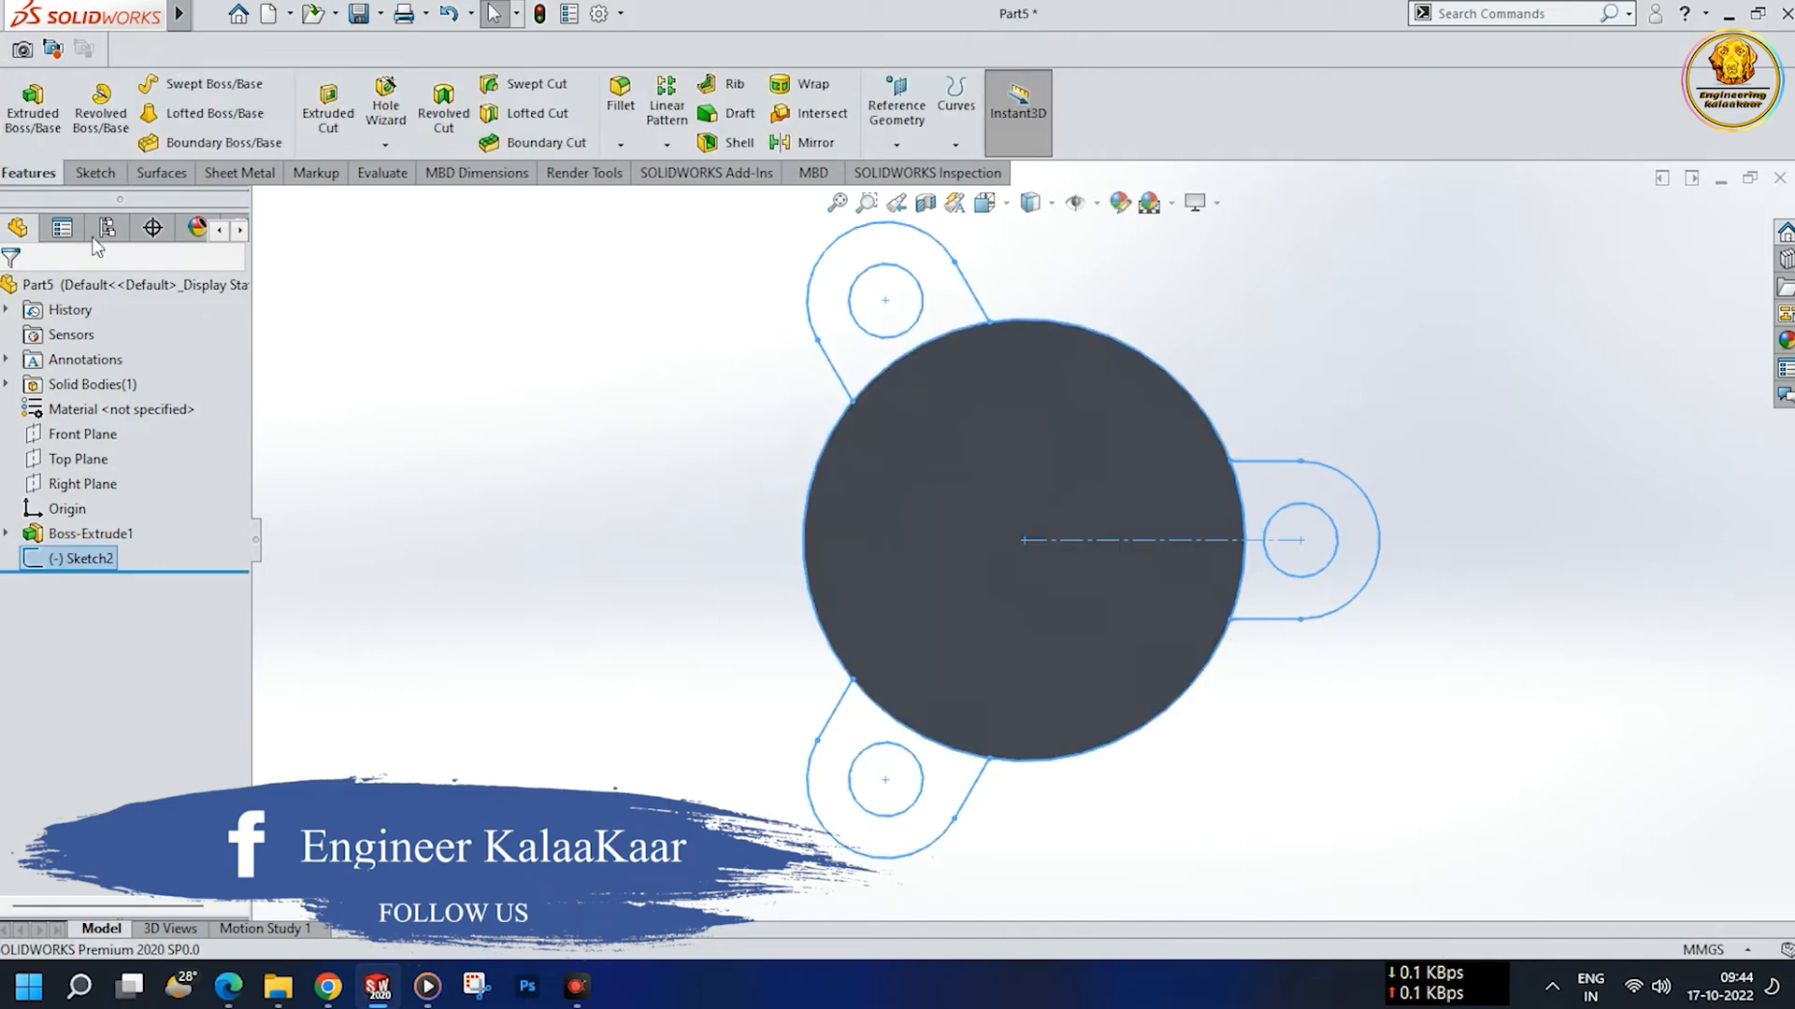
- Extrude the three lug regions, excluding their holes, 32 mm in the reversed direction back along the cylinder, merged with the body
{"action": "left_click", "coordinate": [47, 120]}
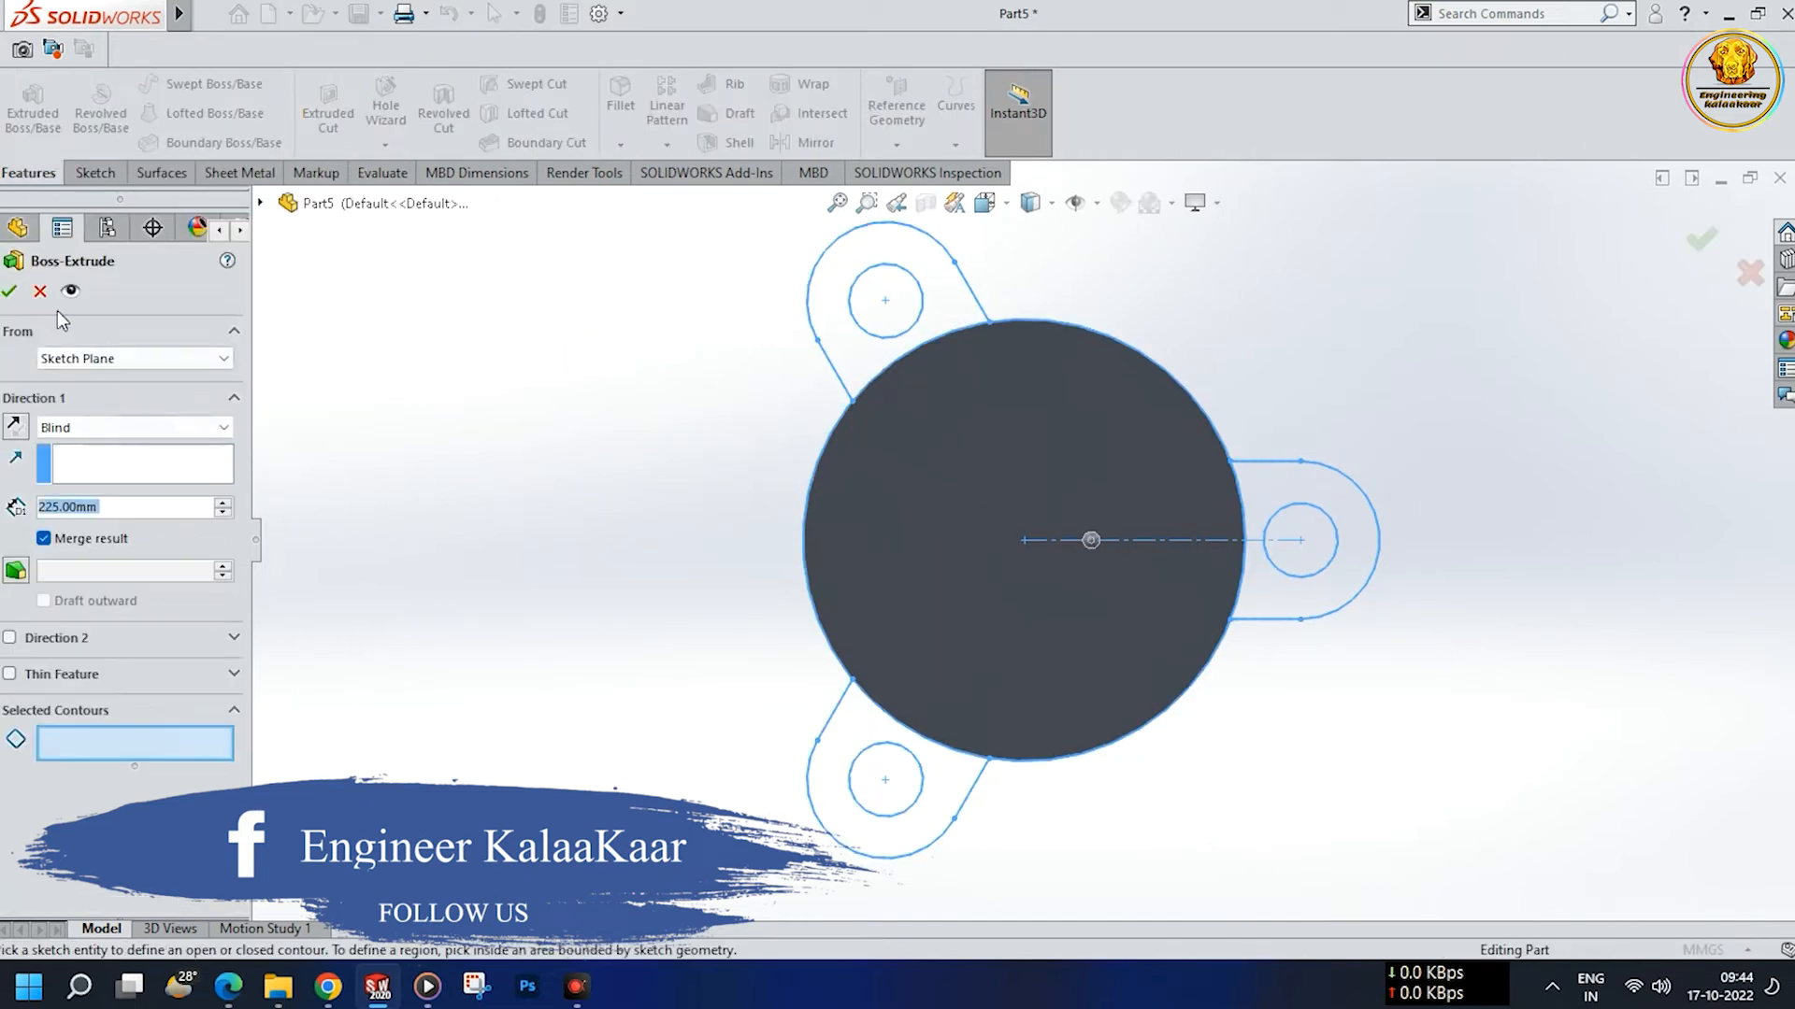
{"action": "left_click", "coordinate": [950, 326]}
{"action": "left_click", "coordinate": [1264, 497]}
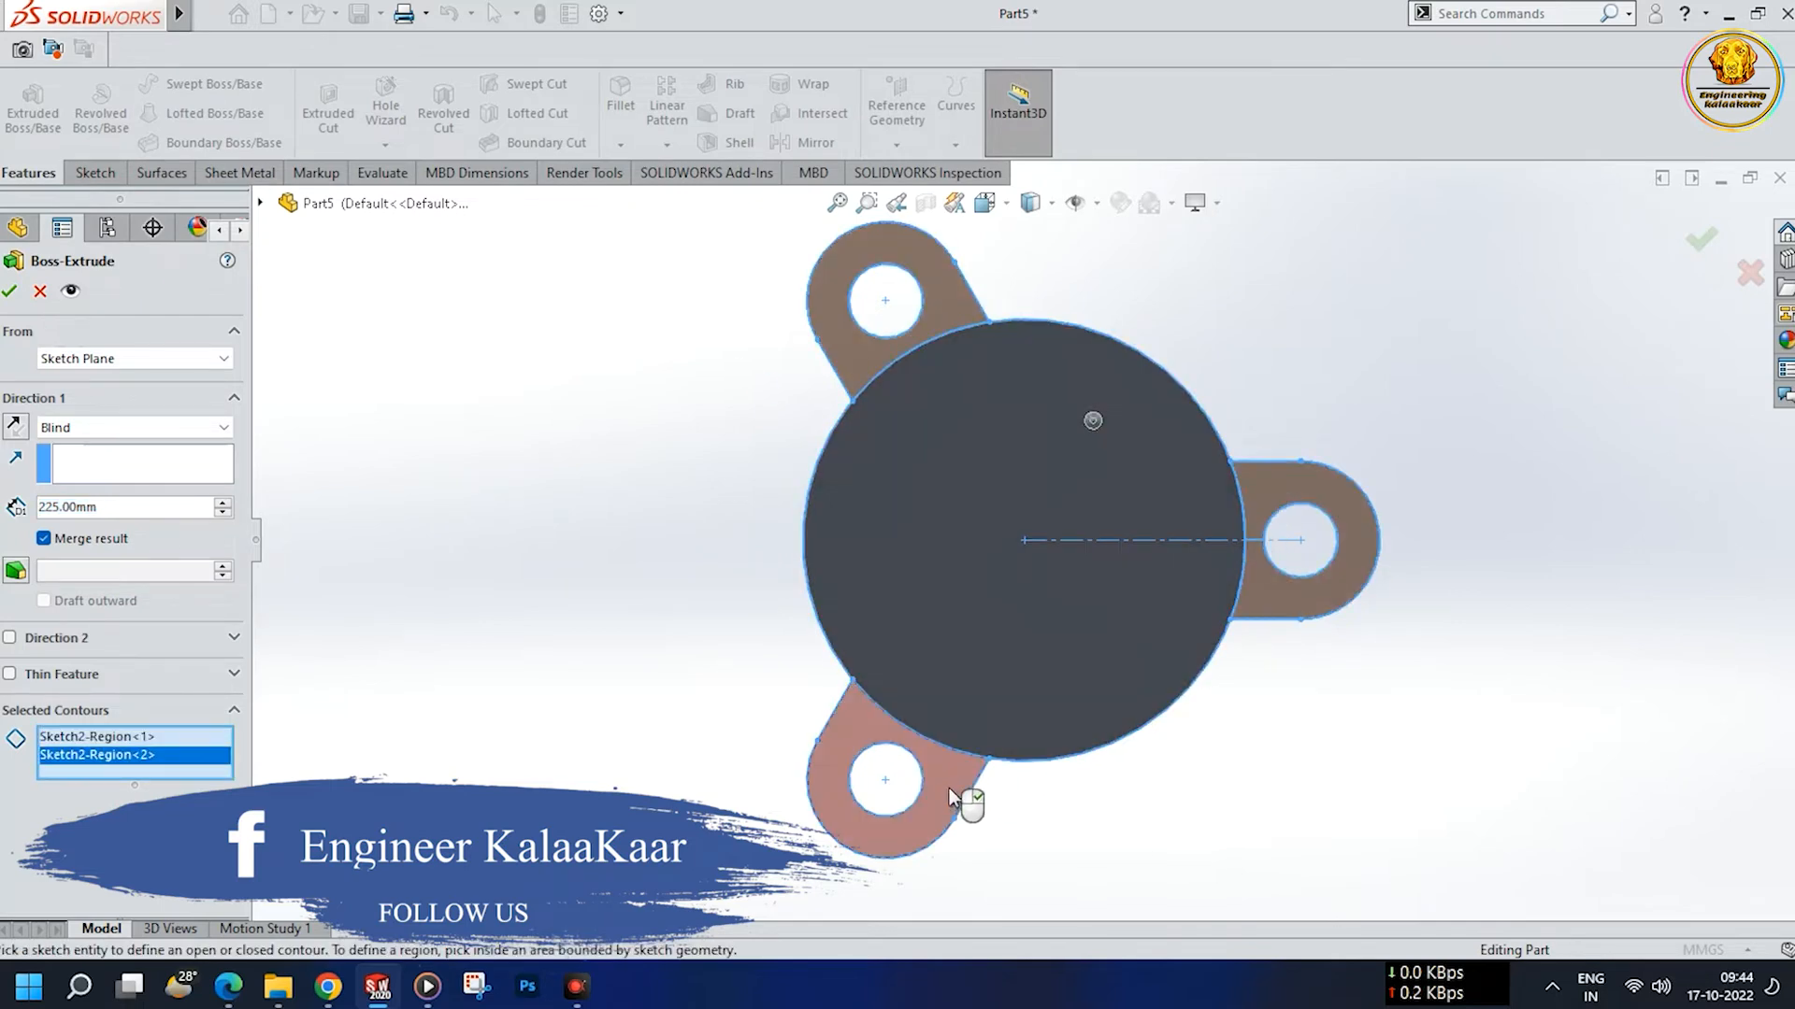
{"action": "left_click", "coordinate": [944, 776]}
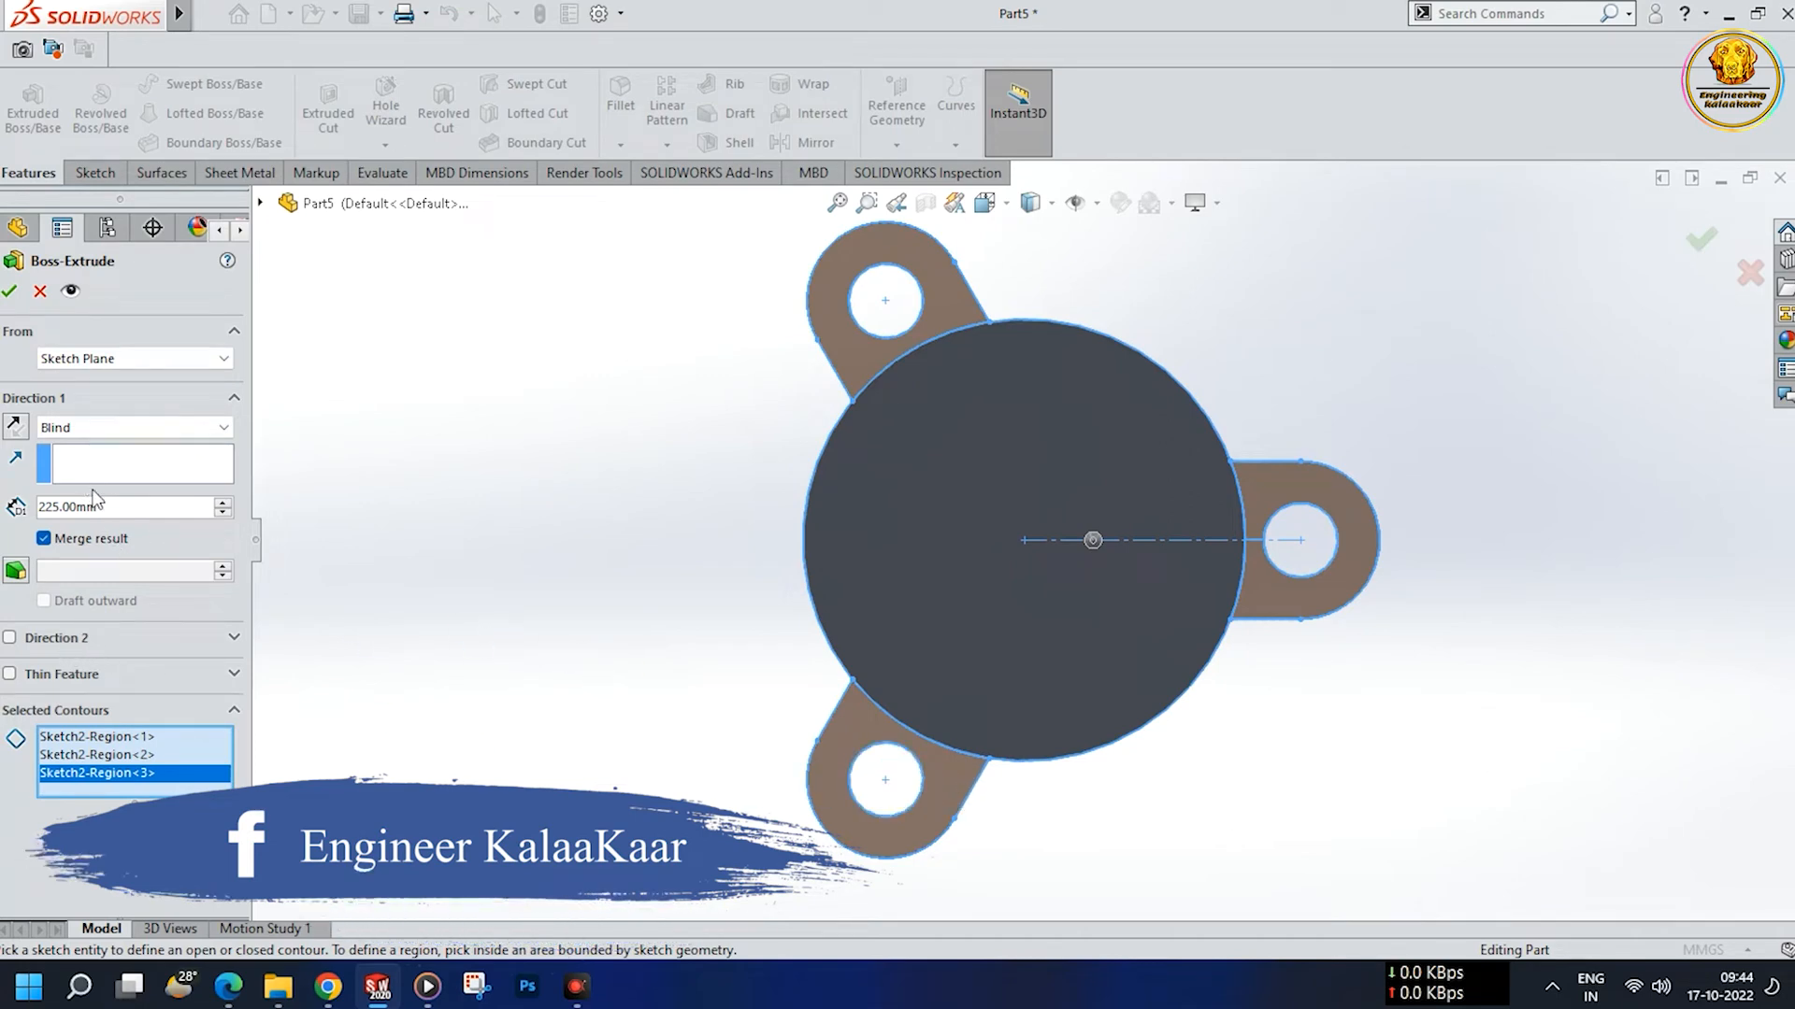
{"action": "type", "text": "2"}
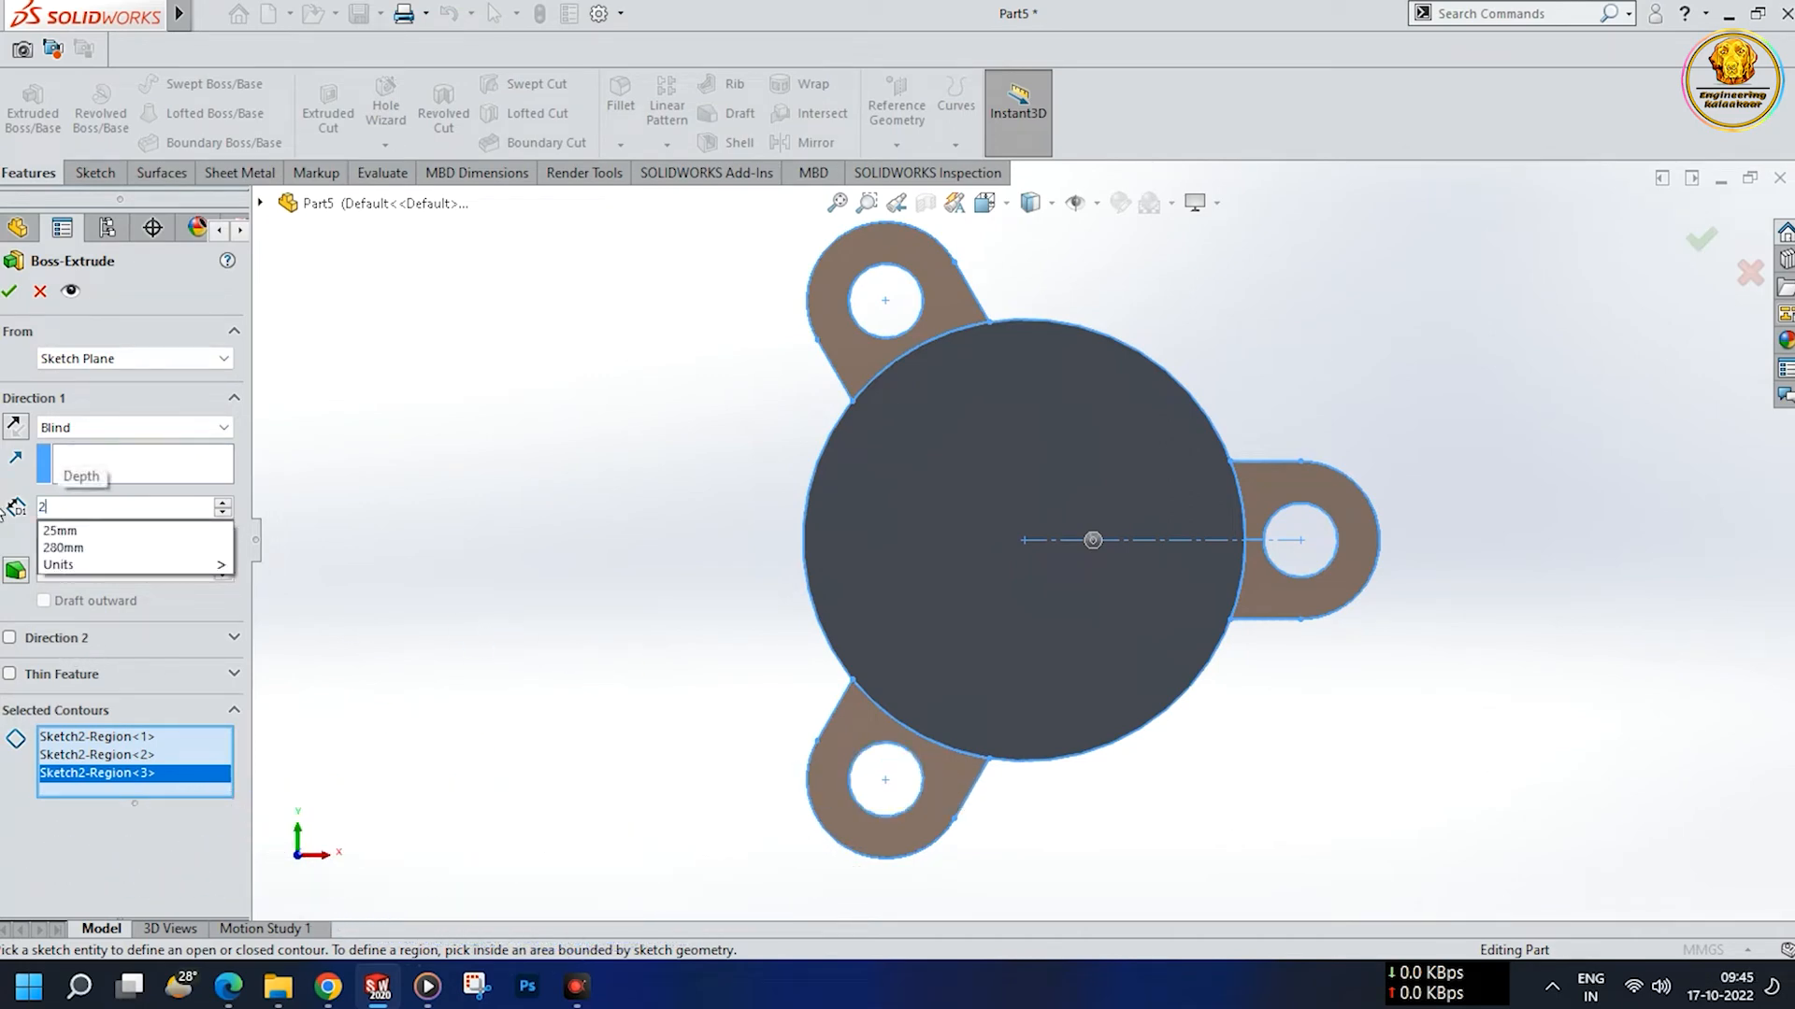
{"action": "key", "text": "BackSpace"}
{"action": "type", "text": "32"}
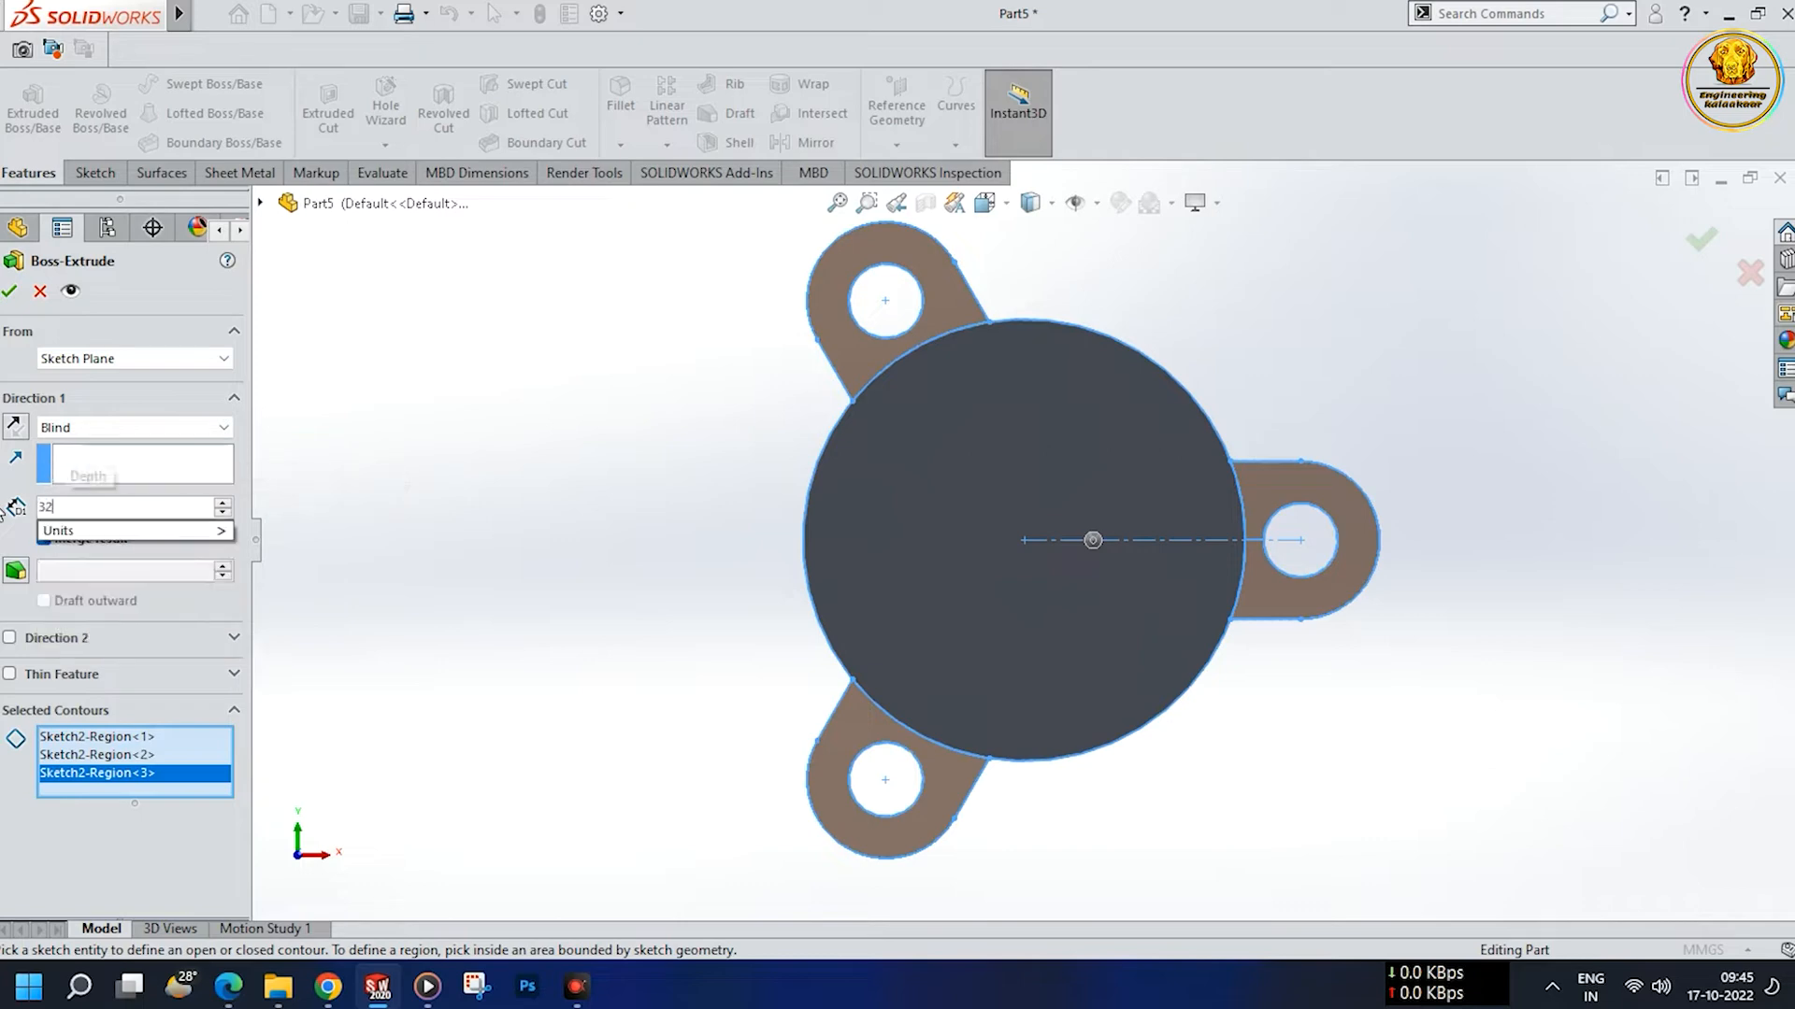
{"action": "middle_click_drag", "start_coordinate": [675, 654], "coordinate": [712, 558]}
{"action": "left_click", "coordinate": [359, 569]}
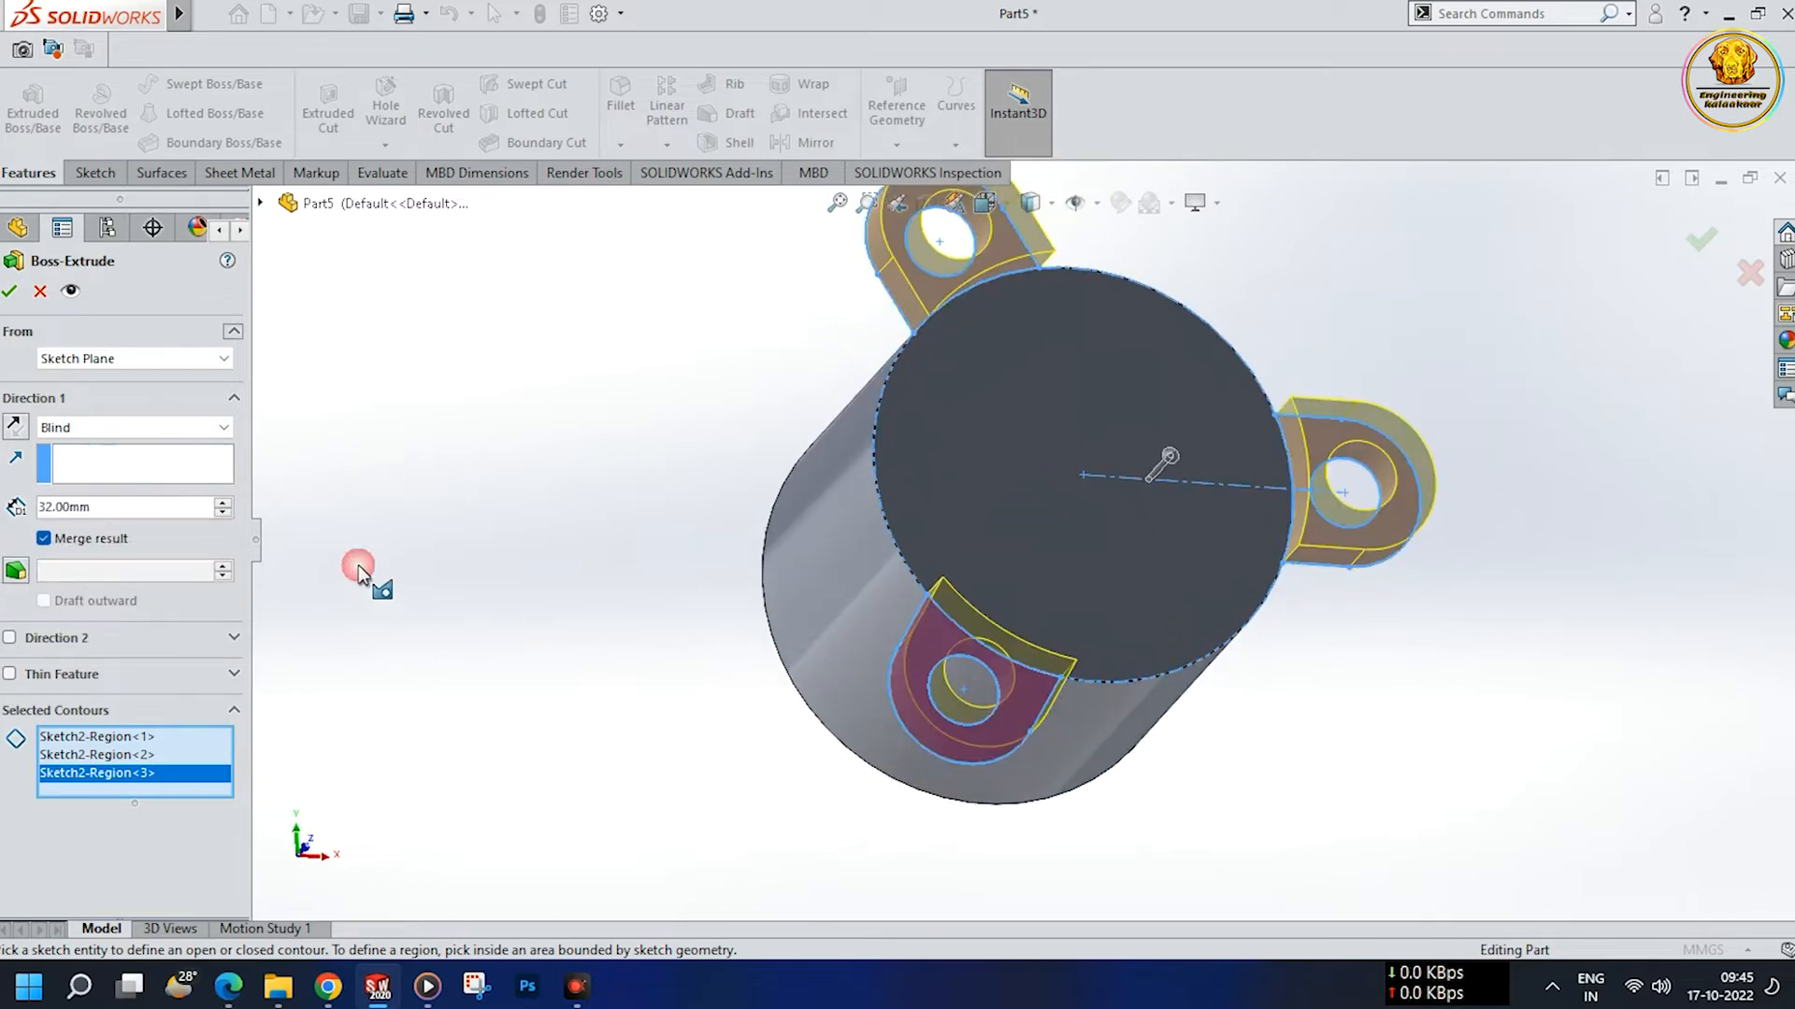
{"action": "middle_click_drag", "start_coordinate": [531, 527], "coordinate": [245, 456]}
{"action": "left_click", "coordinate": [12, 427]}
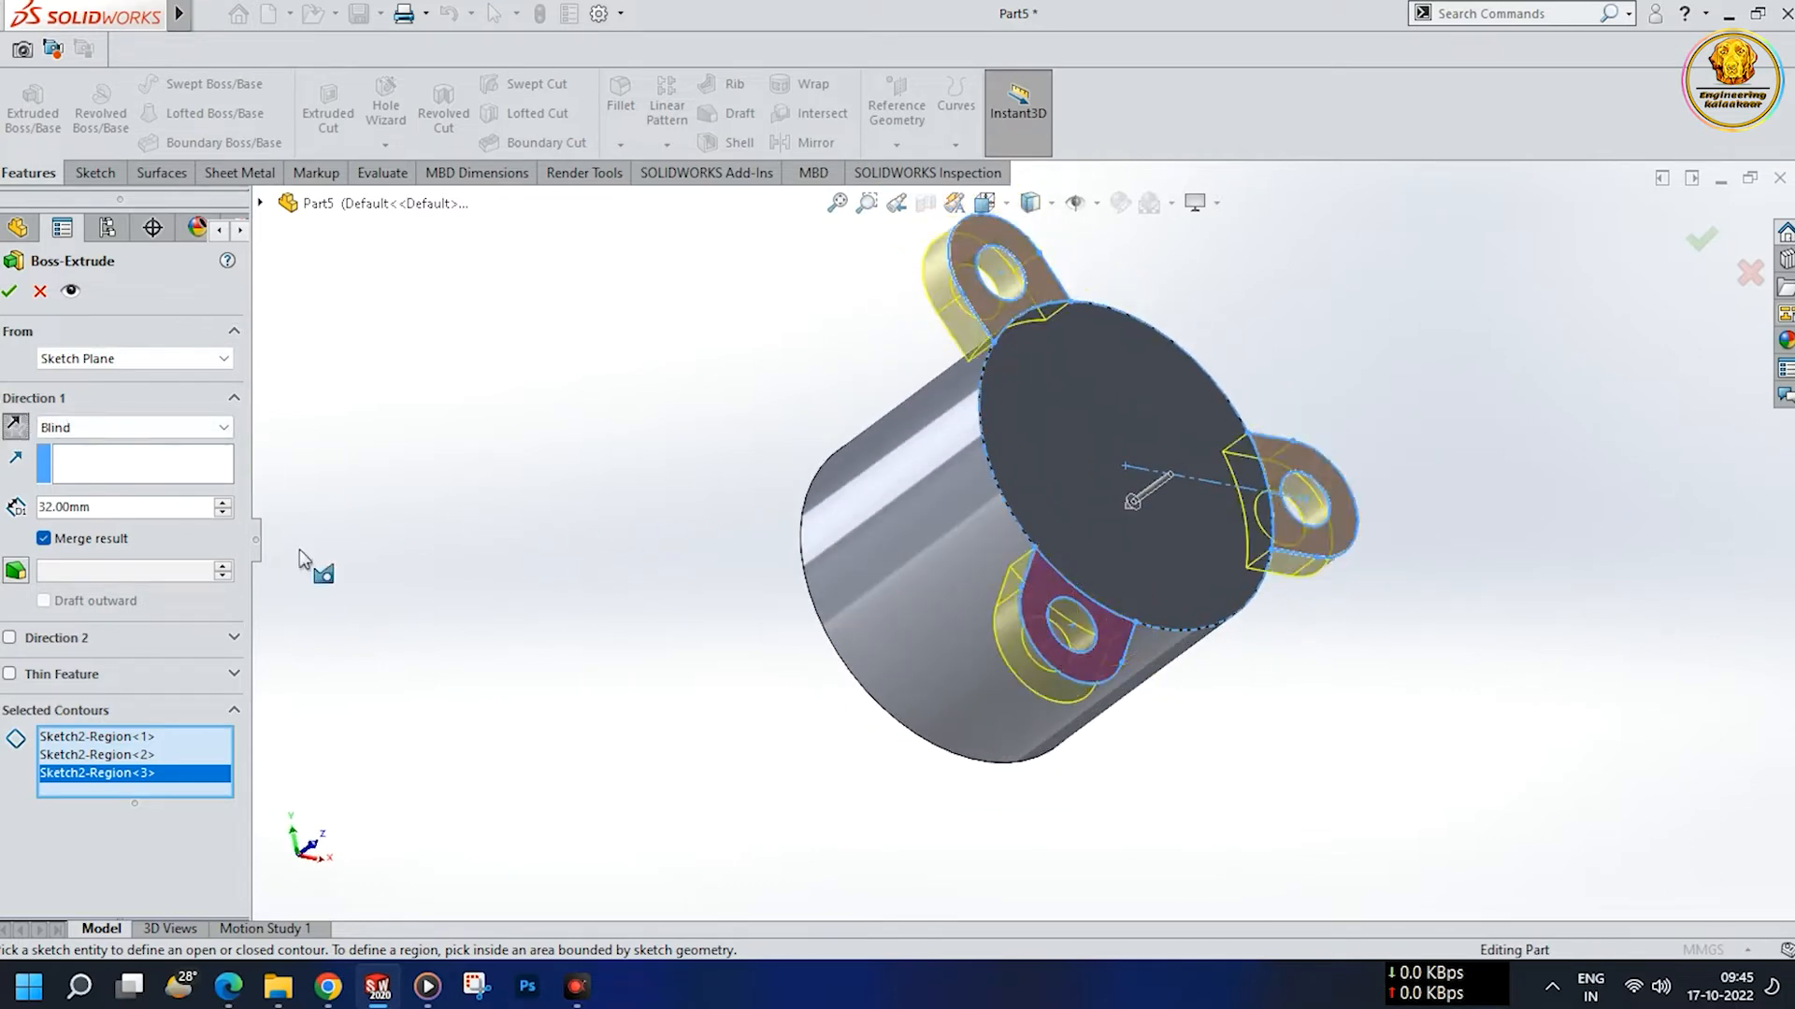
{"action": "left_click", "coordinate": [8, 291]}
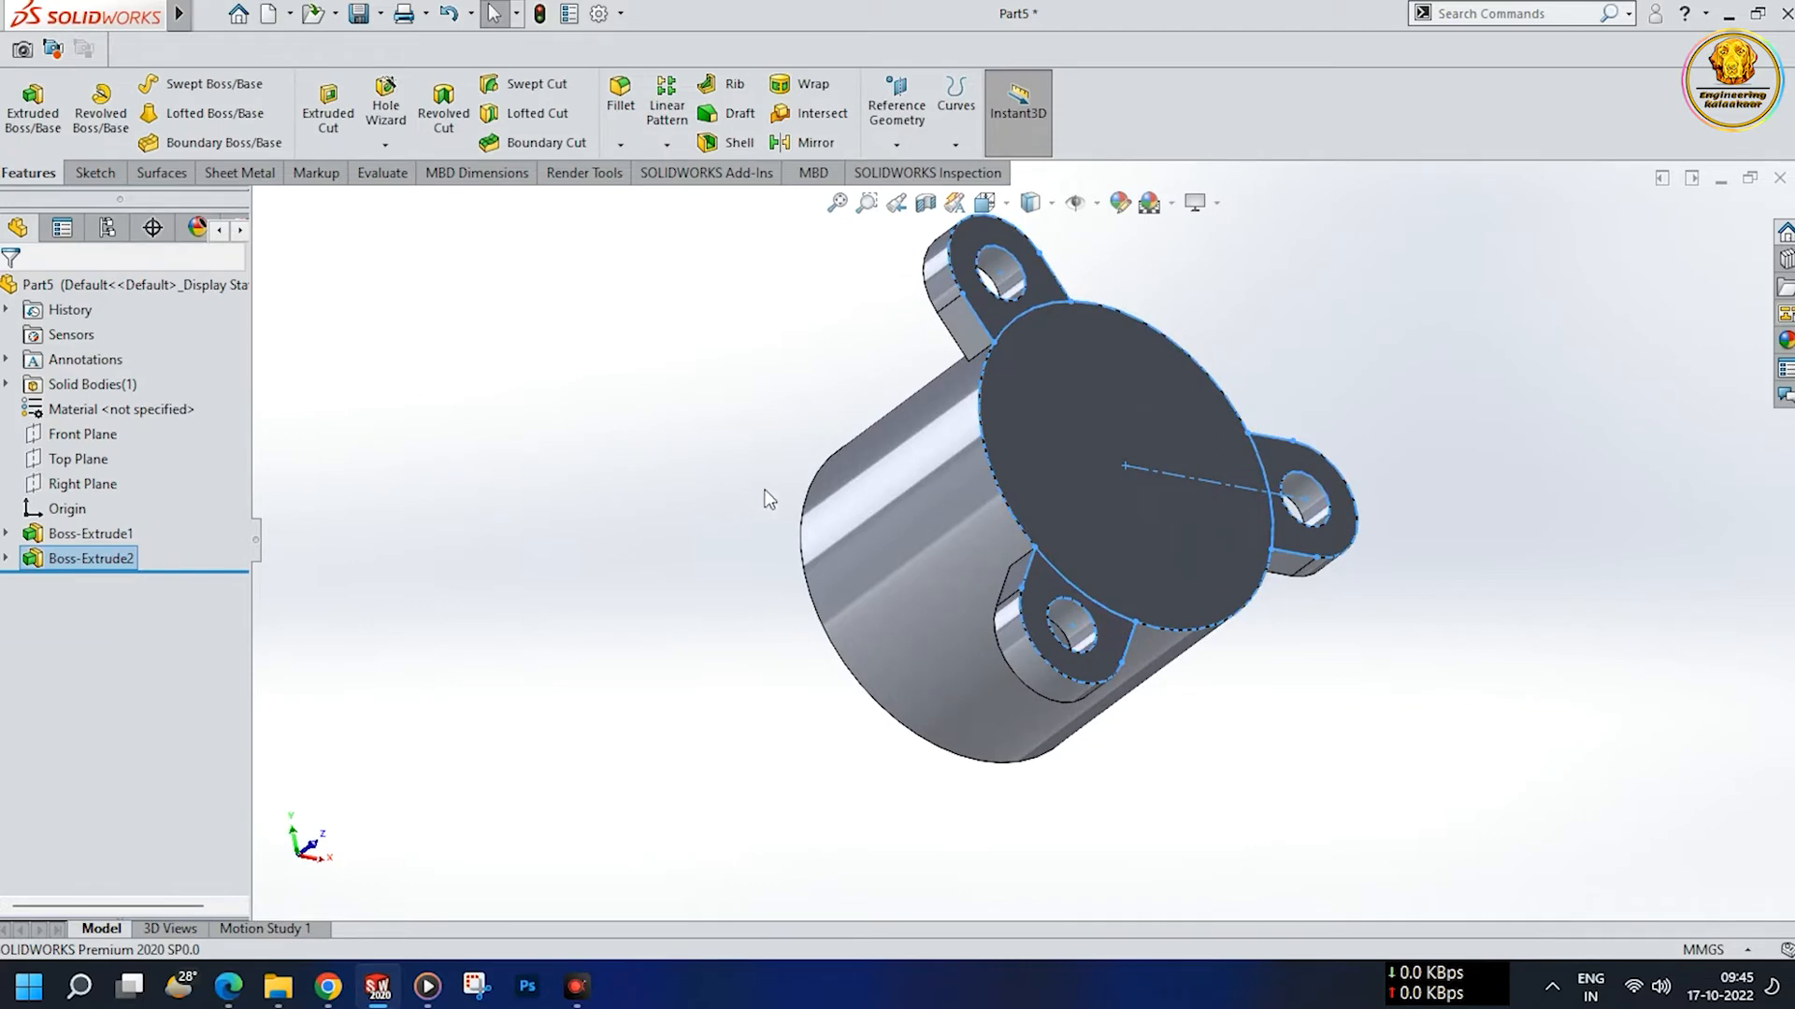
- Mirror the three-lug extrusion about the Front Plane onto the opposite end of the cylinder
{"action": "left_click", "coordinate": [38, 559]}
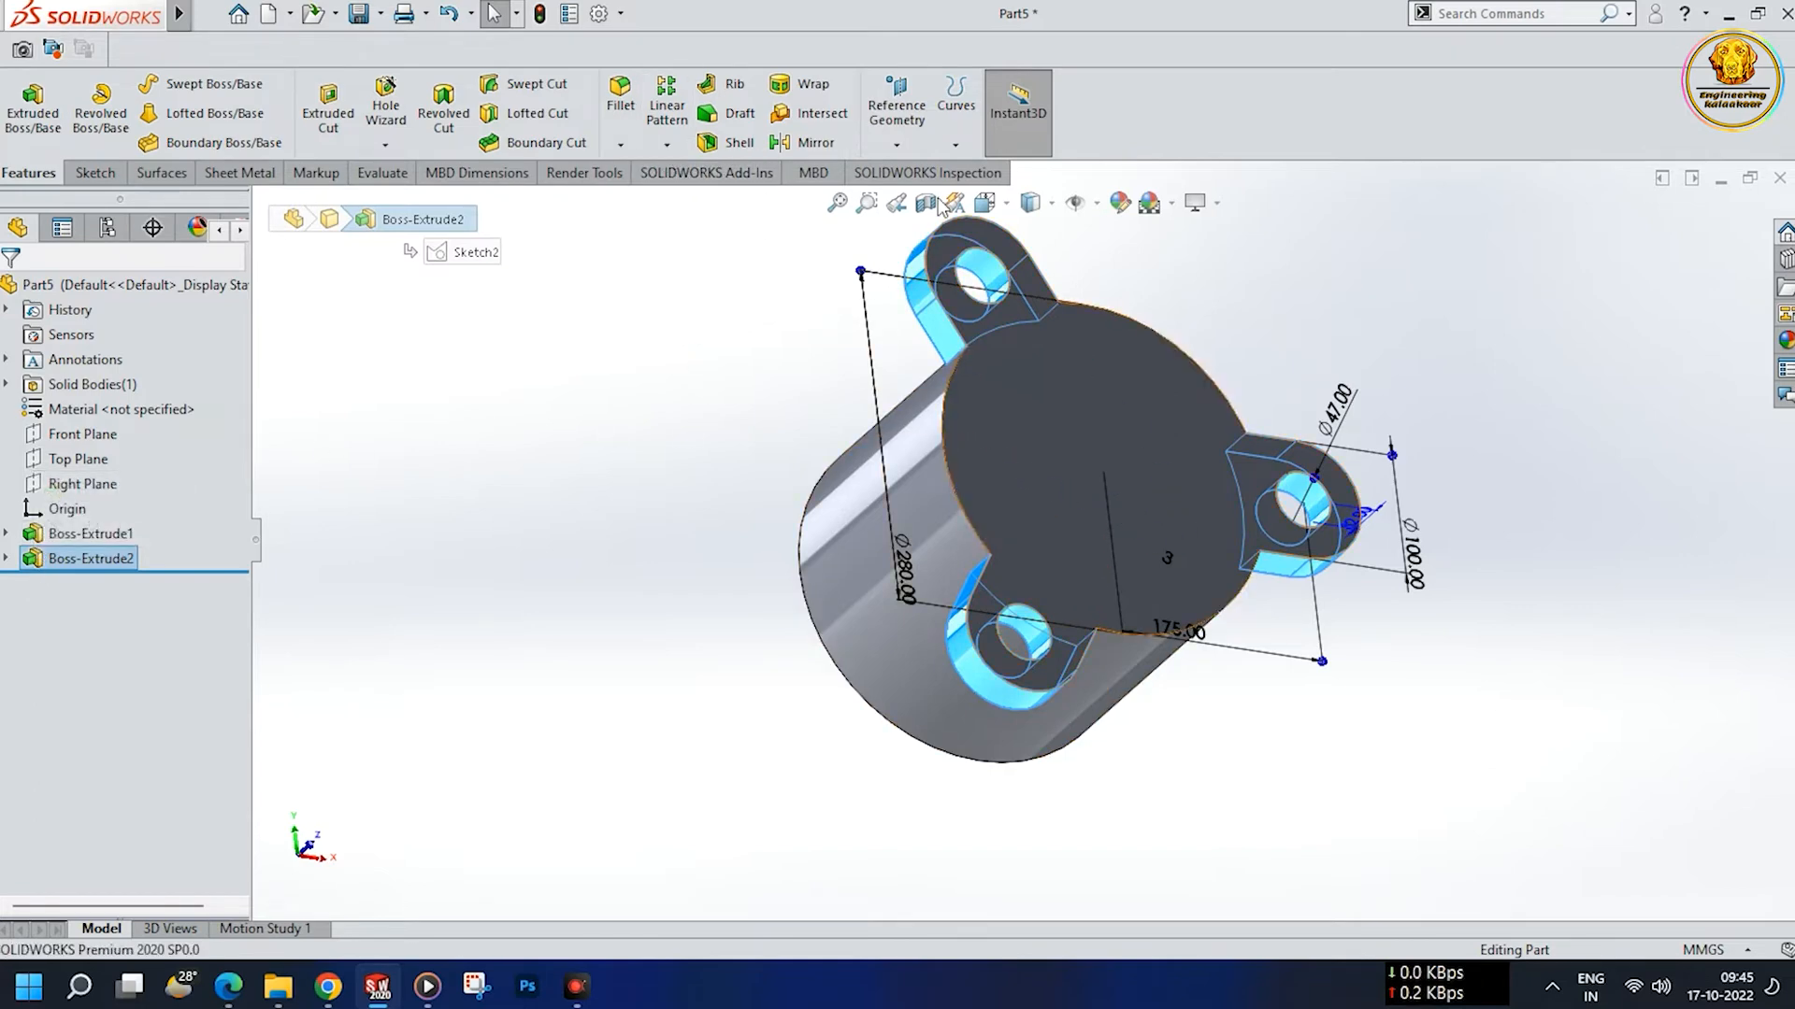
{"action": "left_click", "coordinate": [804, 143]}
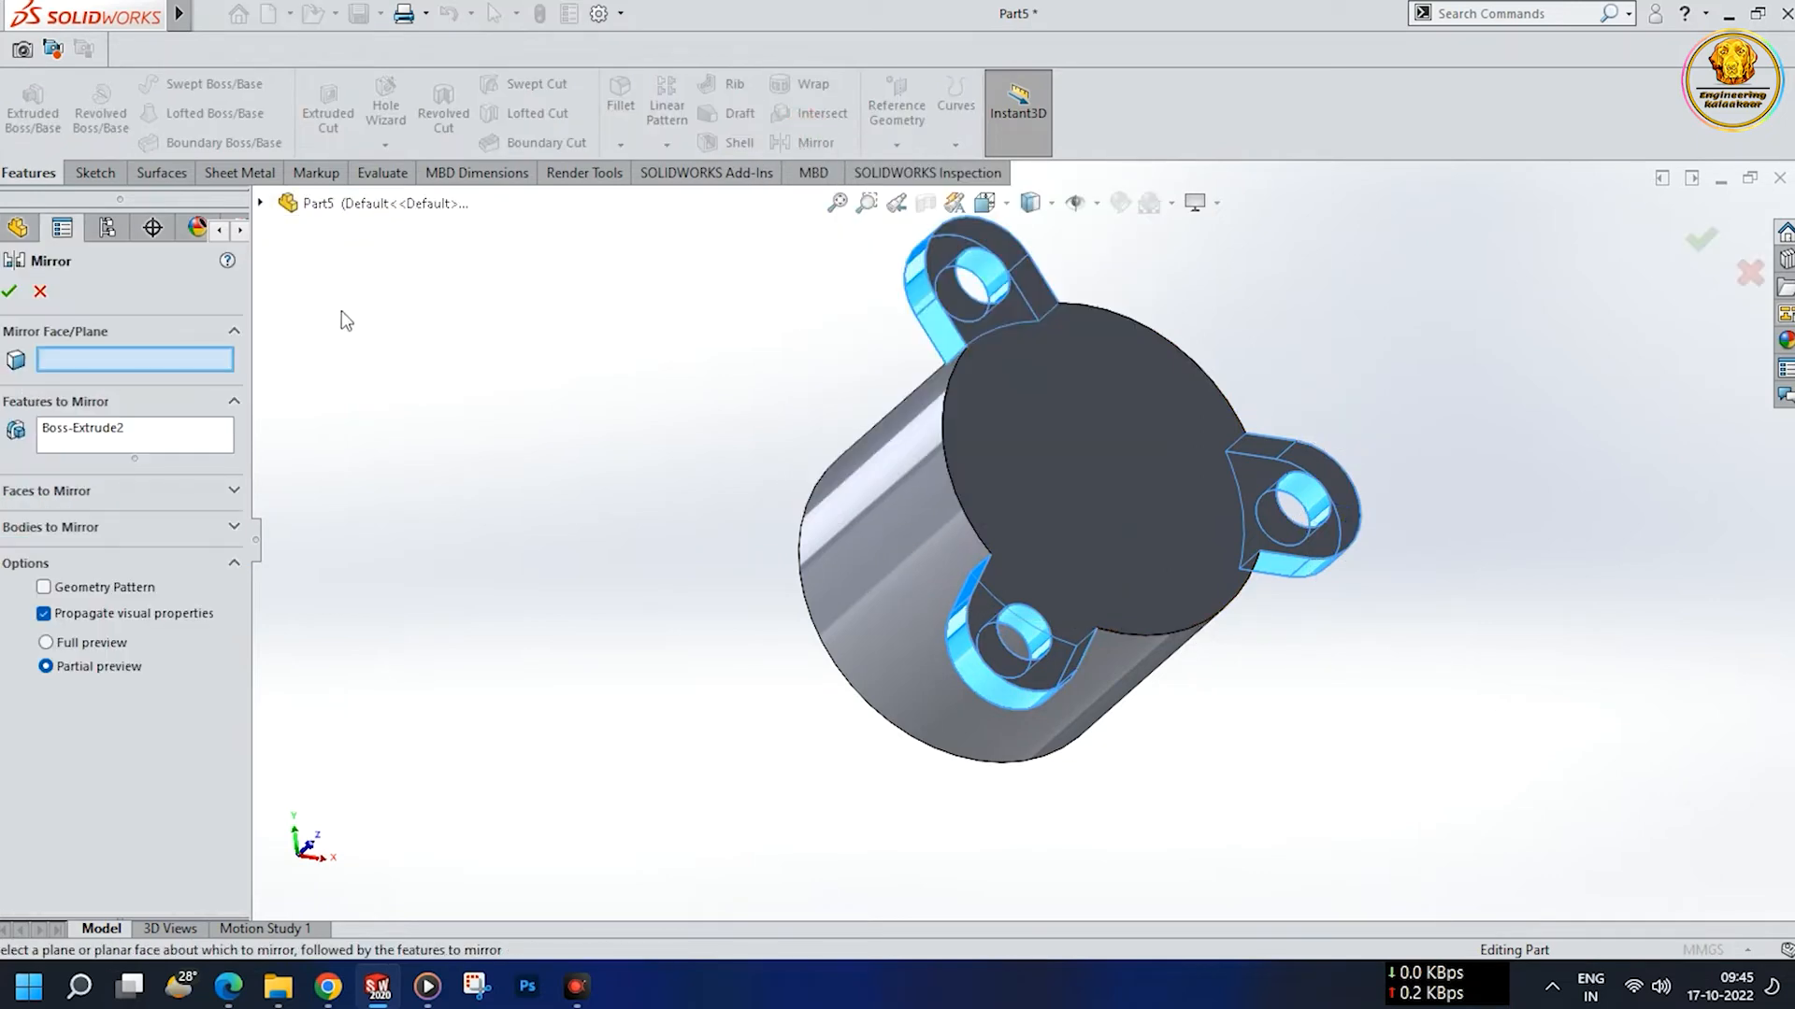
{"action": "left_click", "coordinate": [262, 204]}
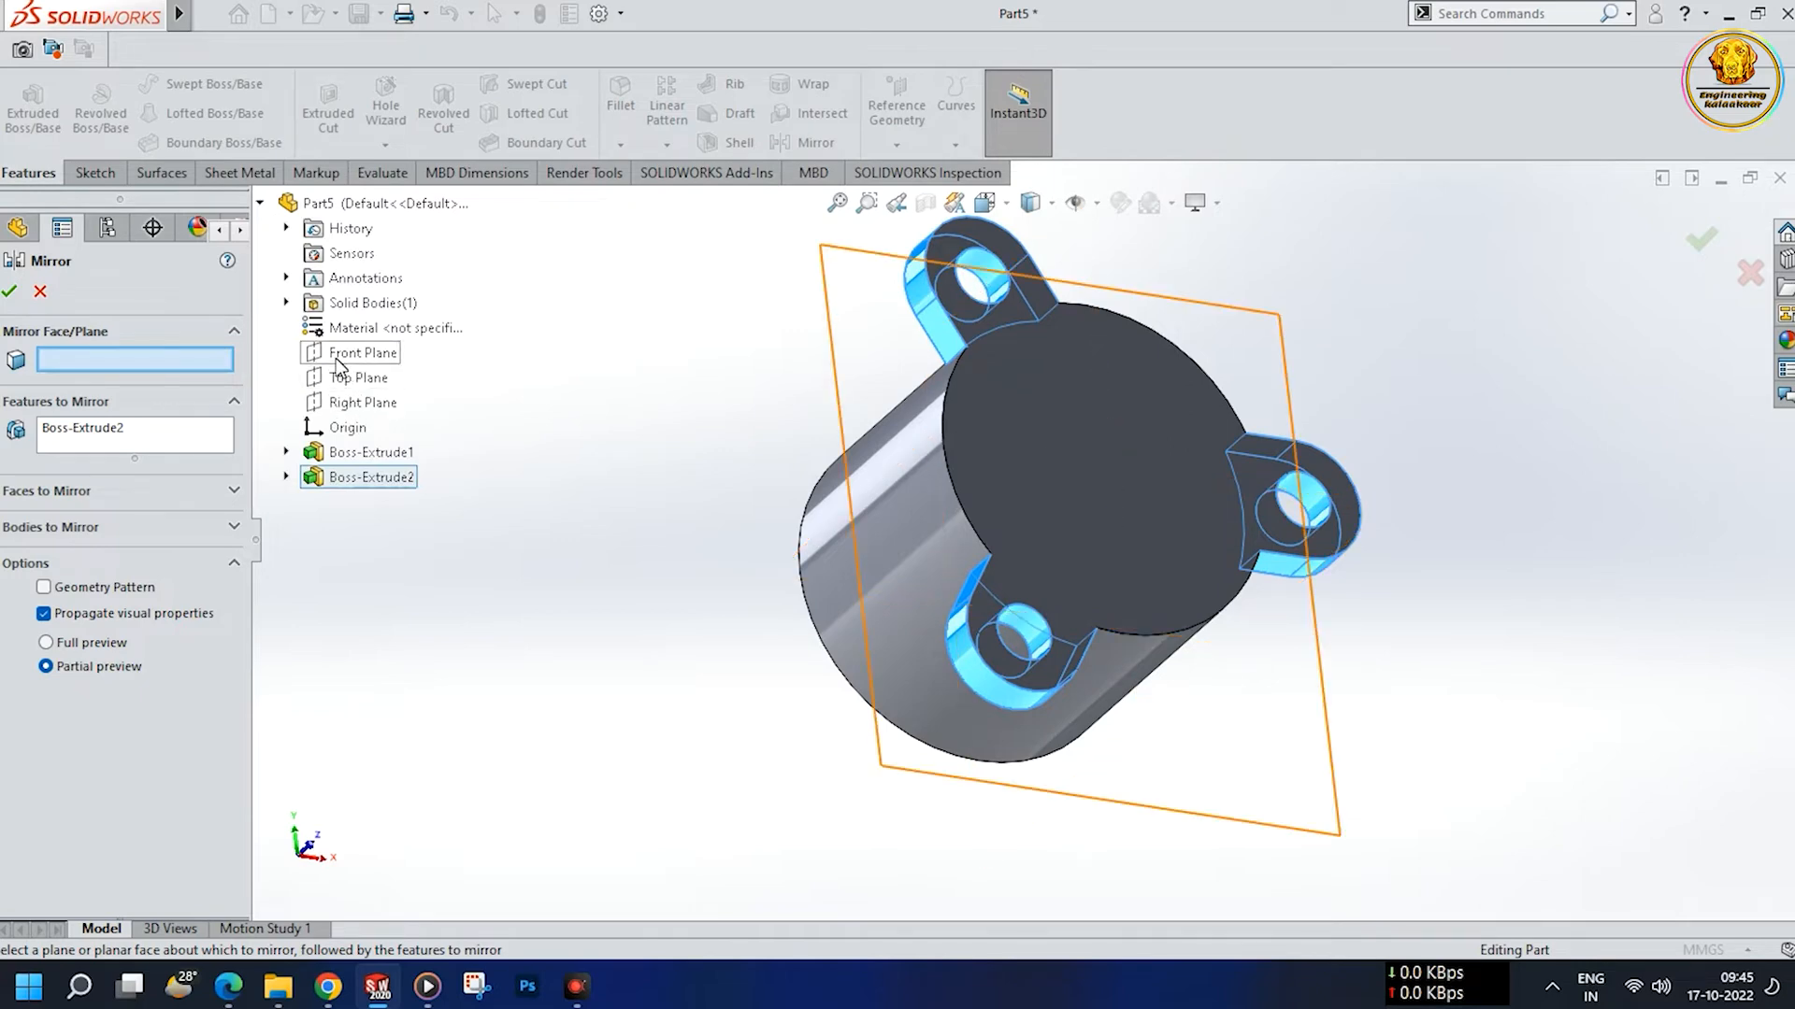
{"action": "left_click", "coordinate": [337, 360]}
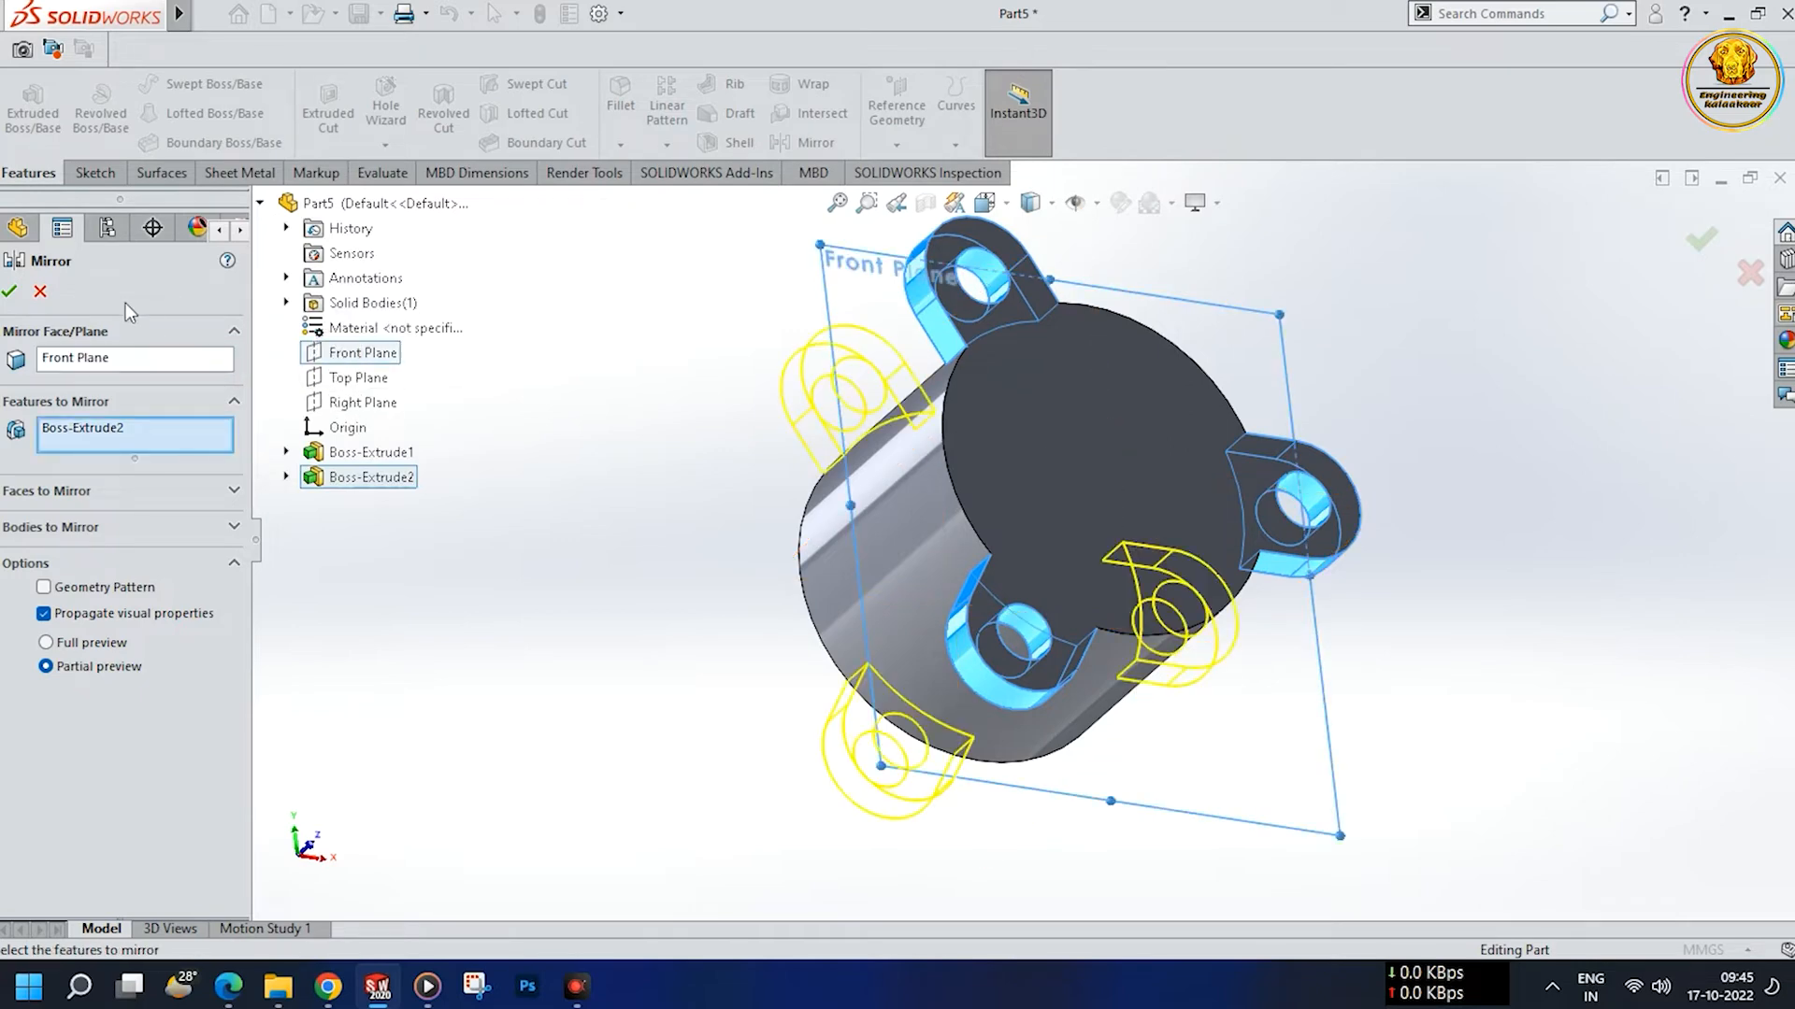
{"action": "left_click", "coordinate": [11, 292]}
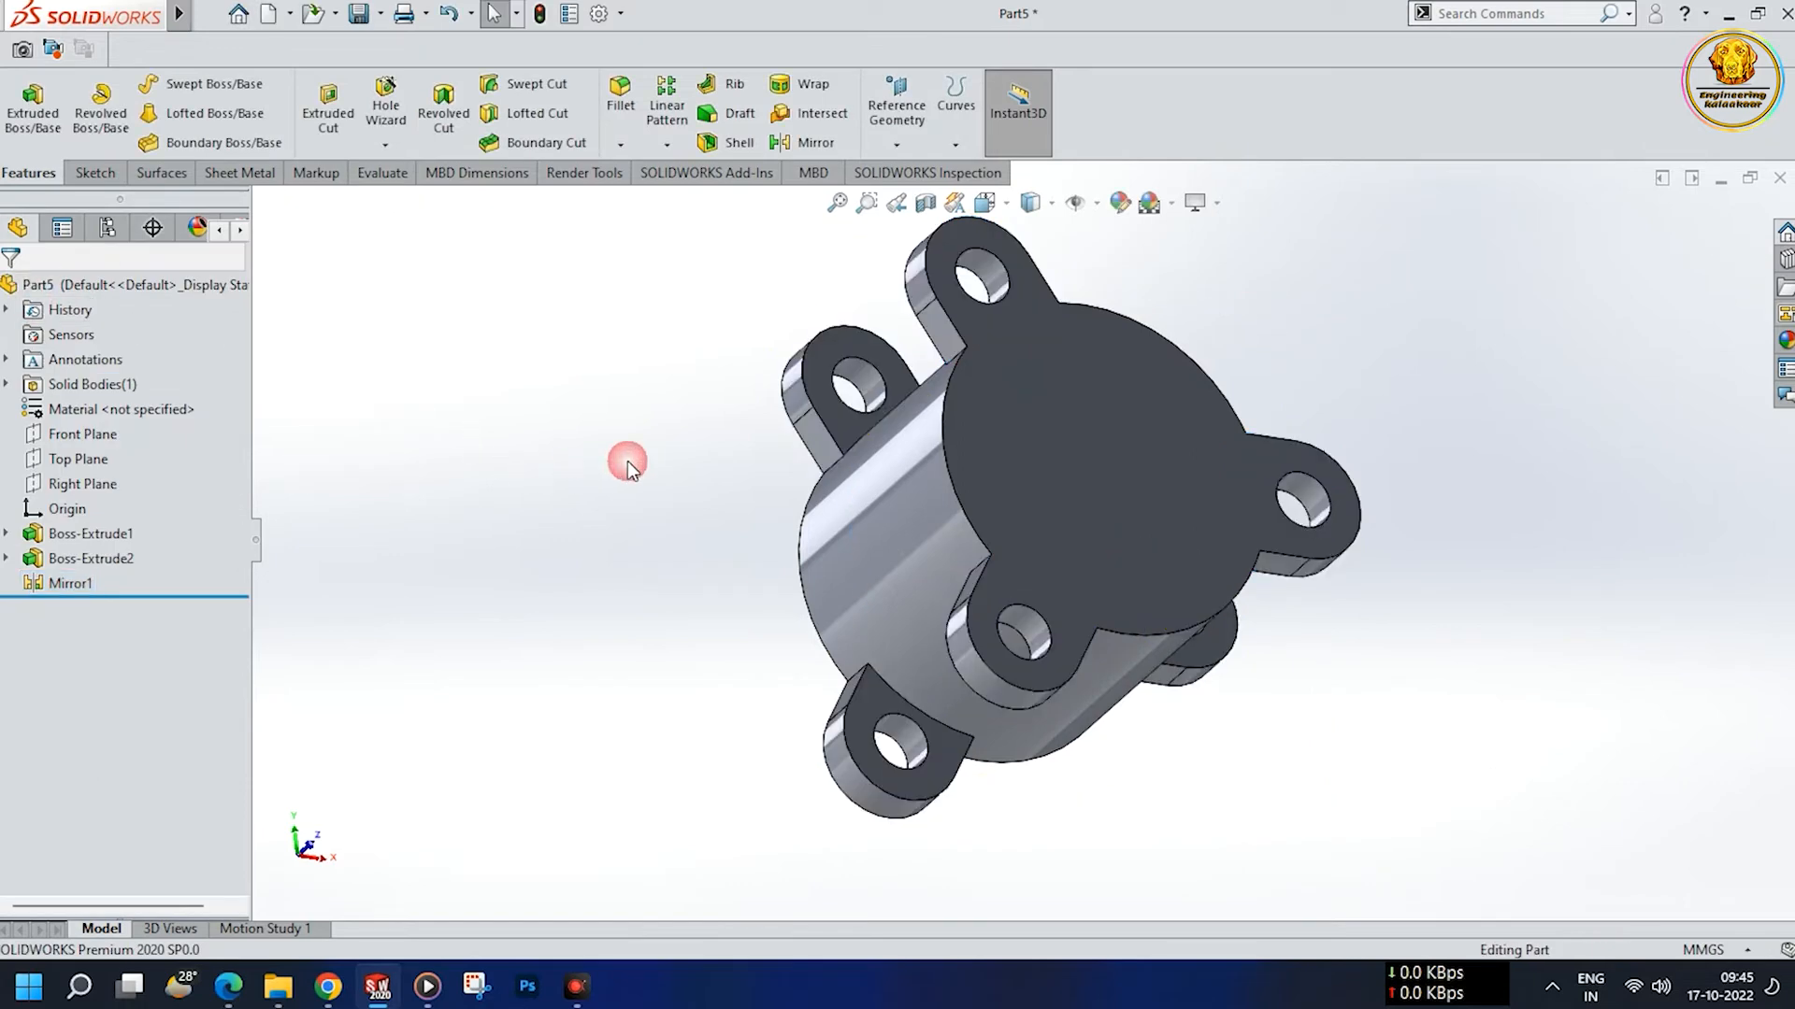
- Start a sketch on the Right Plane, flip the view normal to it, and draw an origin-centred circle of about 96 mm radius
{"action": "middle_click_drag", "start_coordinate": [705, 478], "coordinate": [801, 511]}
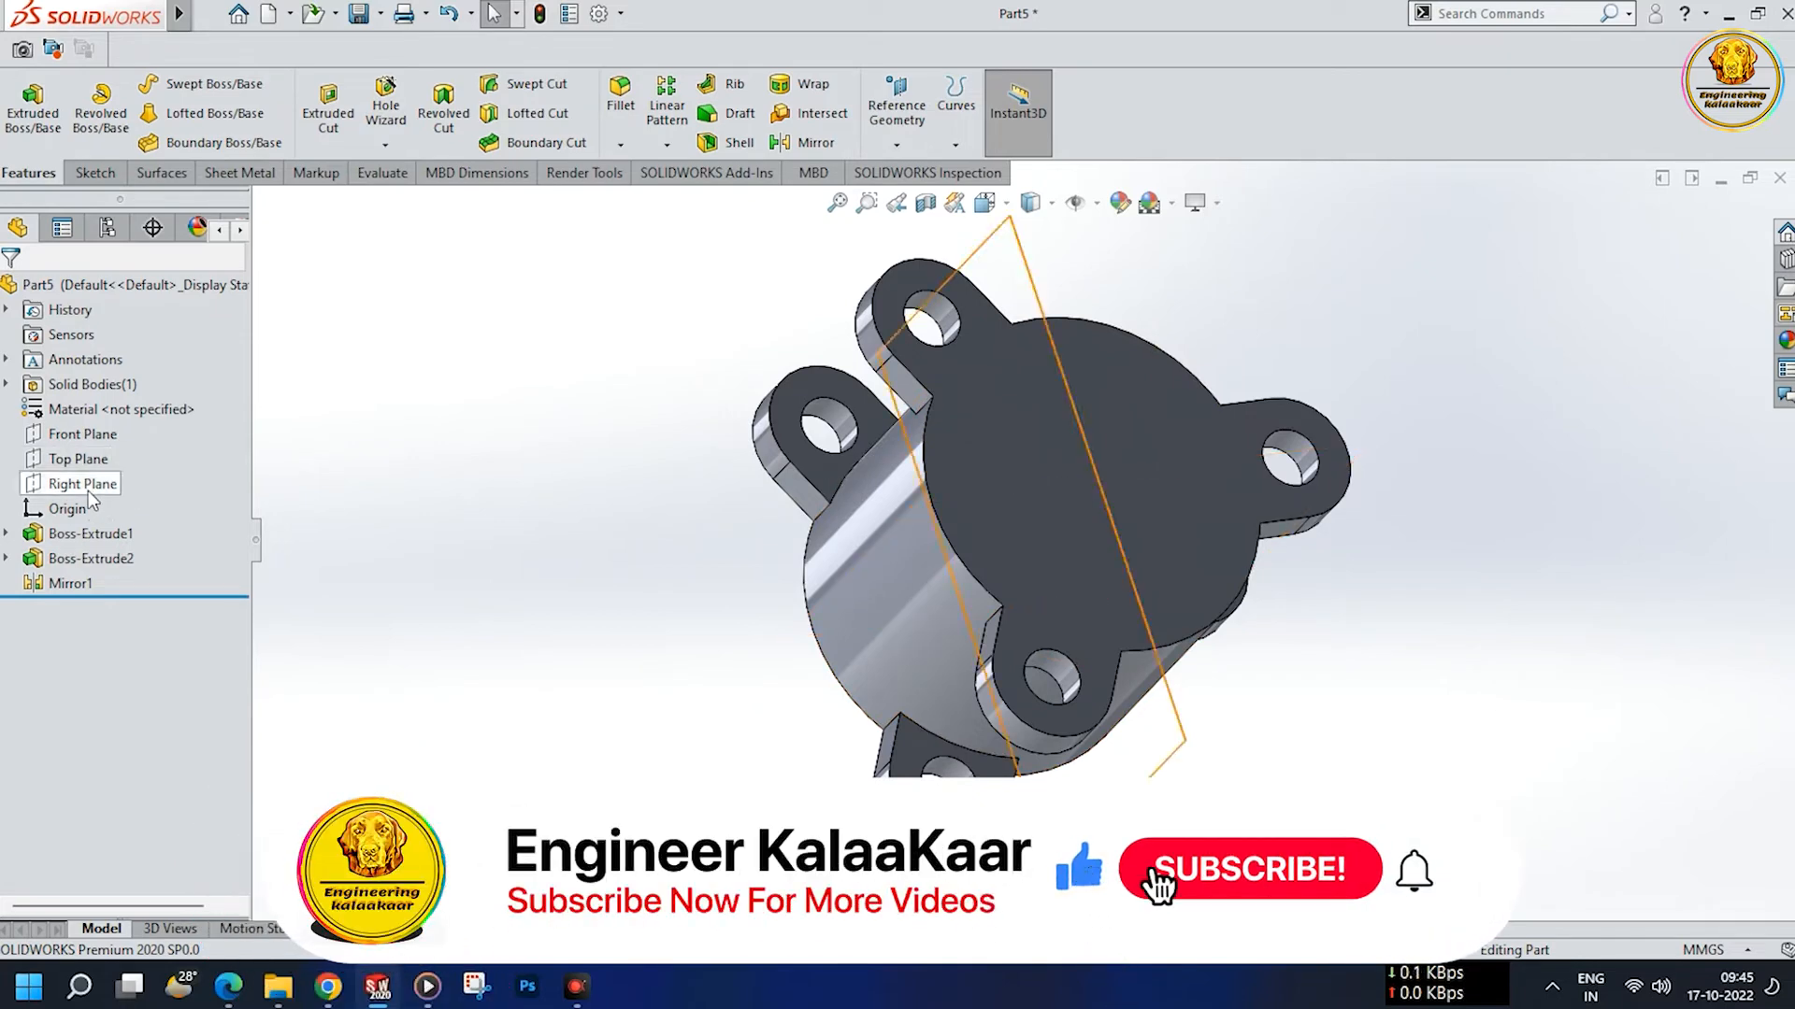
{"action": "right_click", "coordinate": [88, 491]}
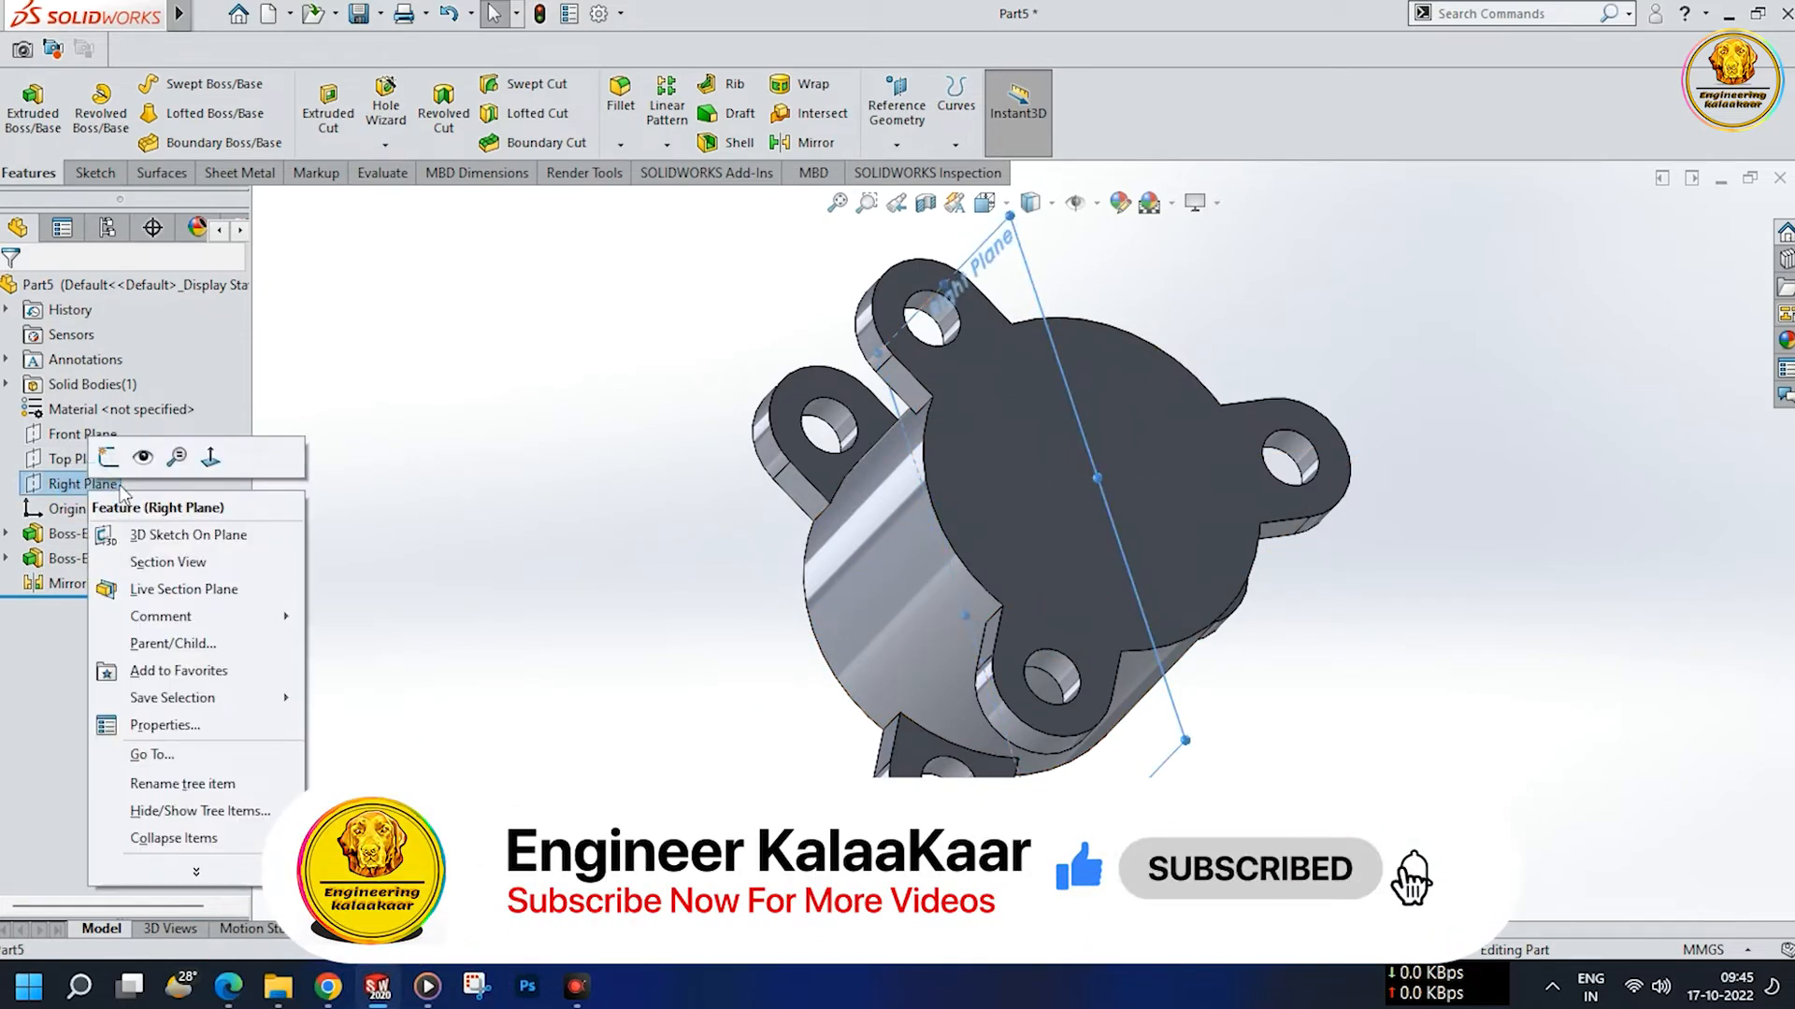
{"action": "left_click", "coordinate": [112, 466]}
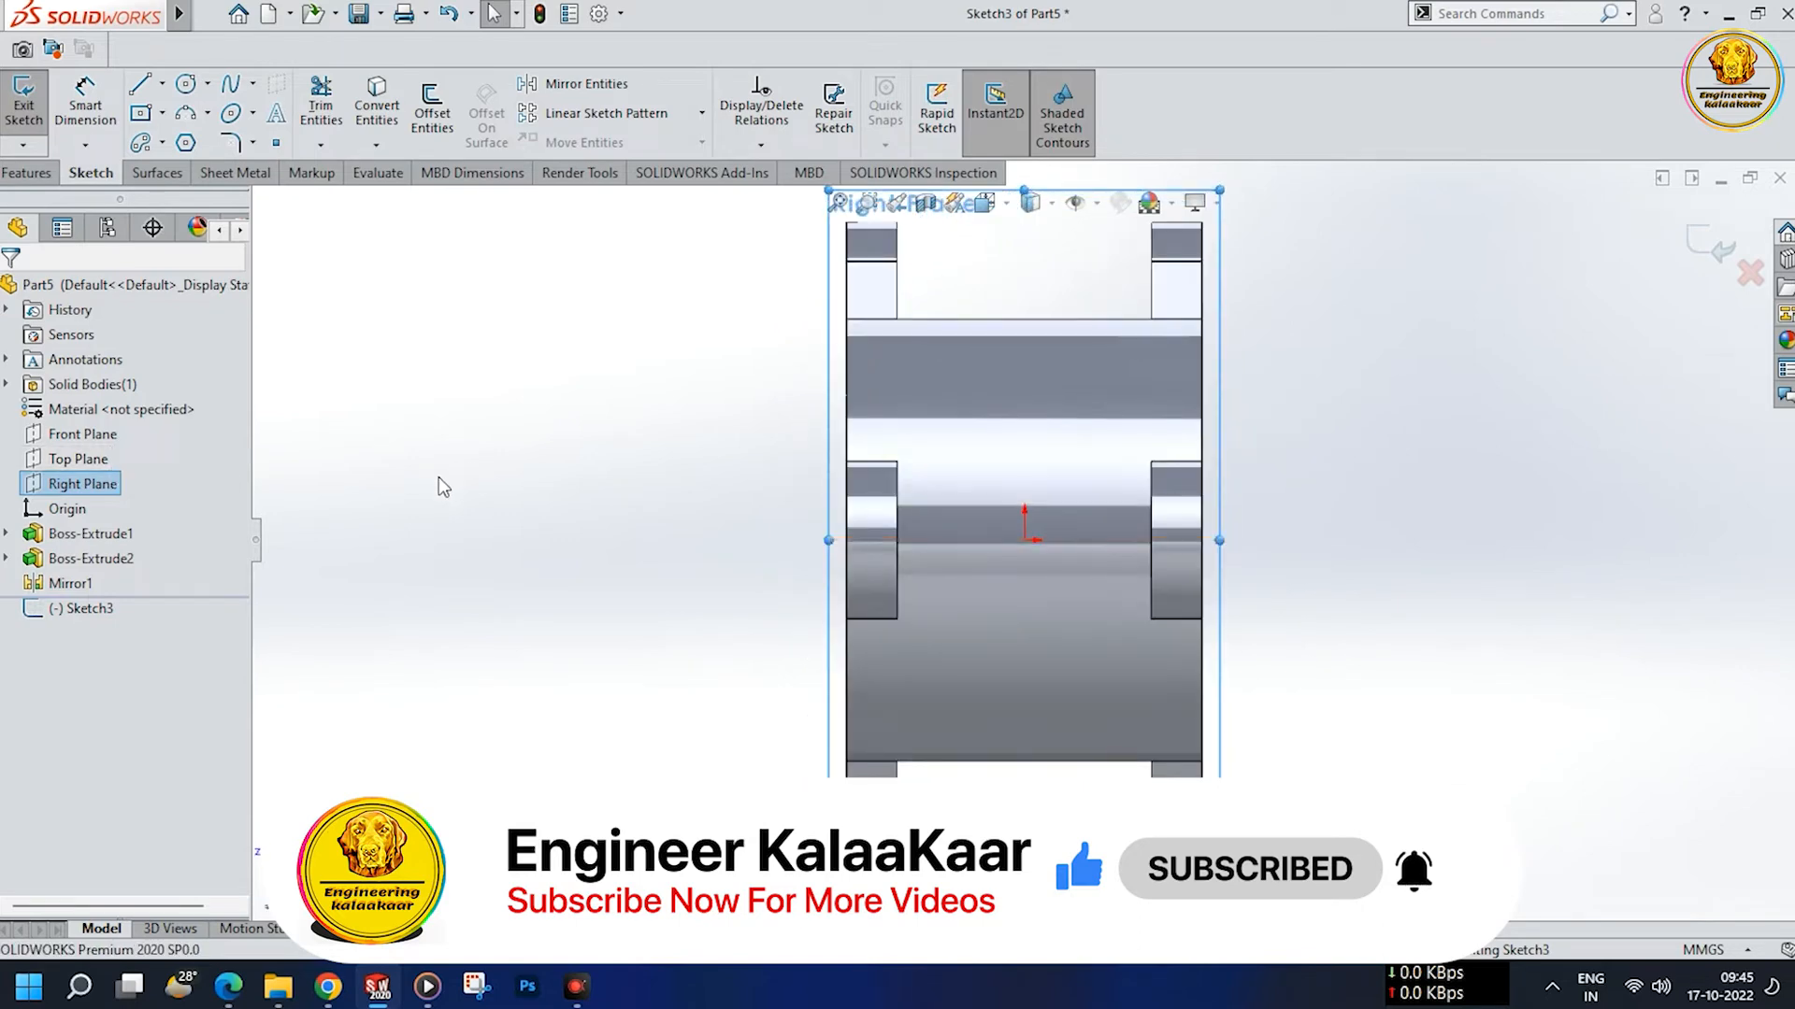
{"action": "key", "text": "ctrl+8"}
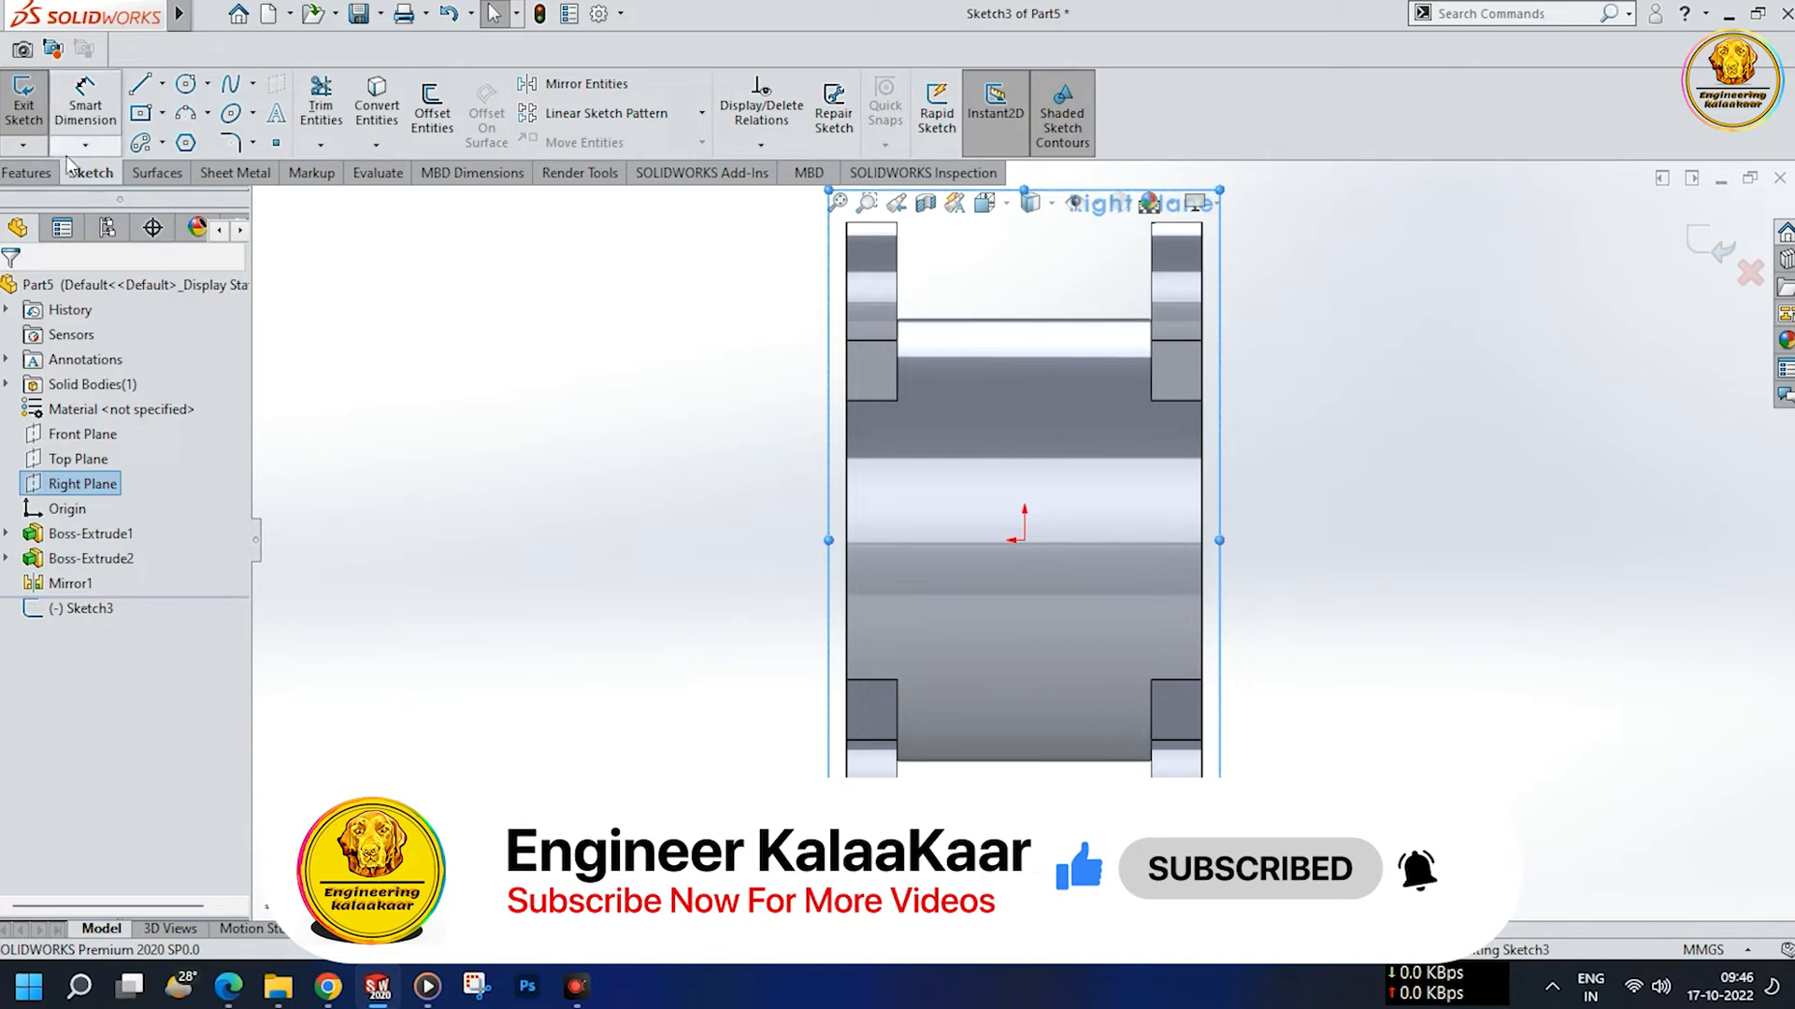
{"action": "left_click", "coordinate": [186, 83]}
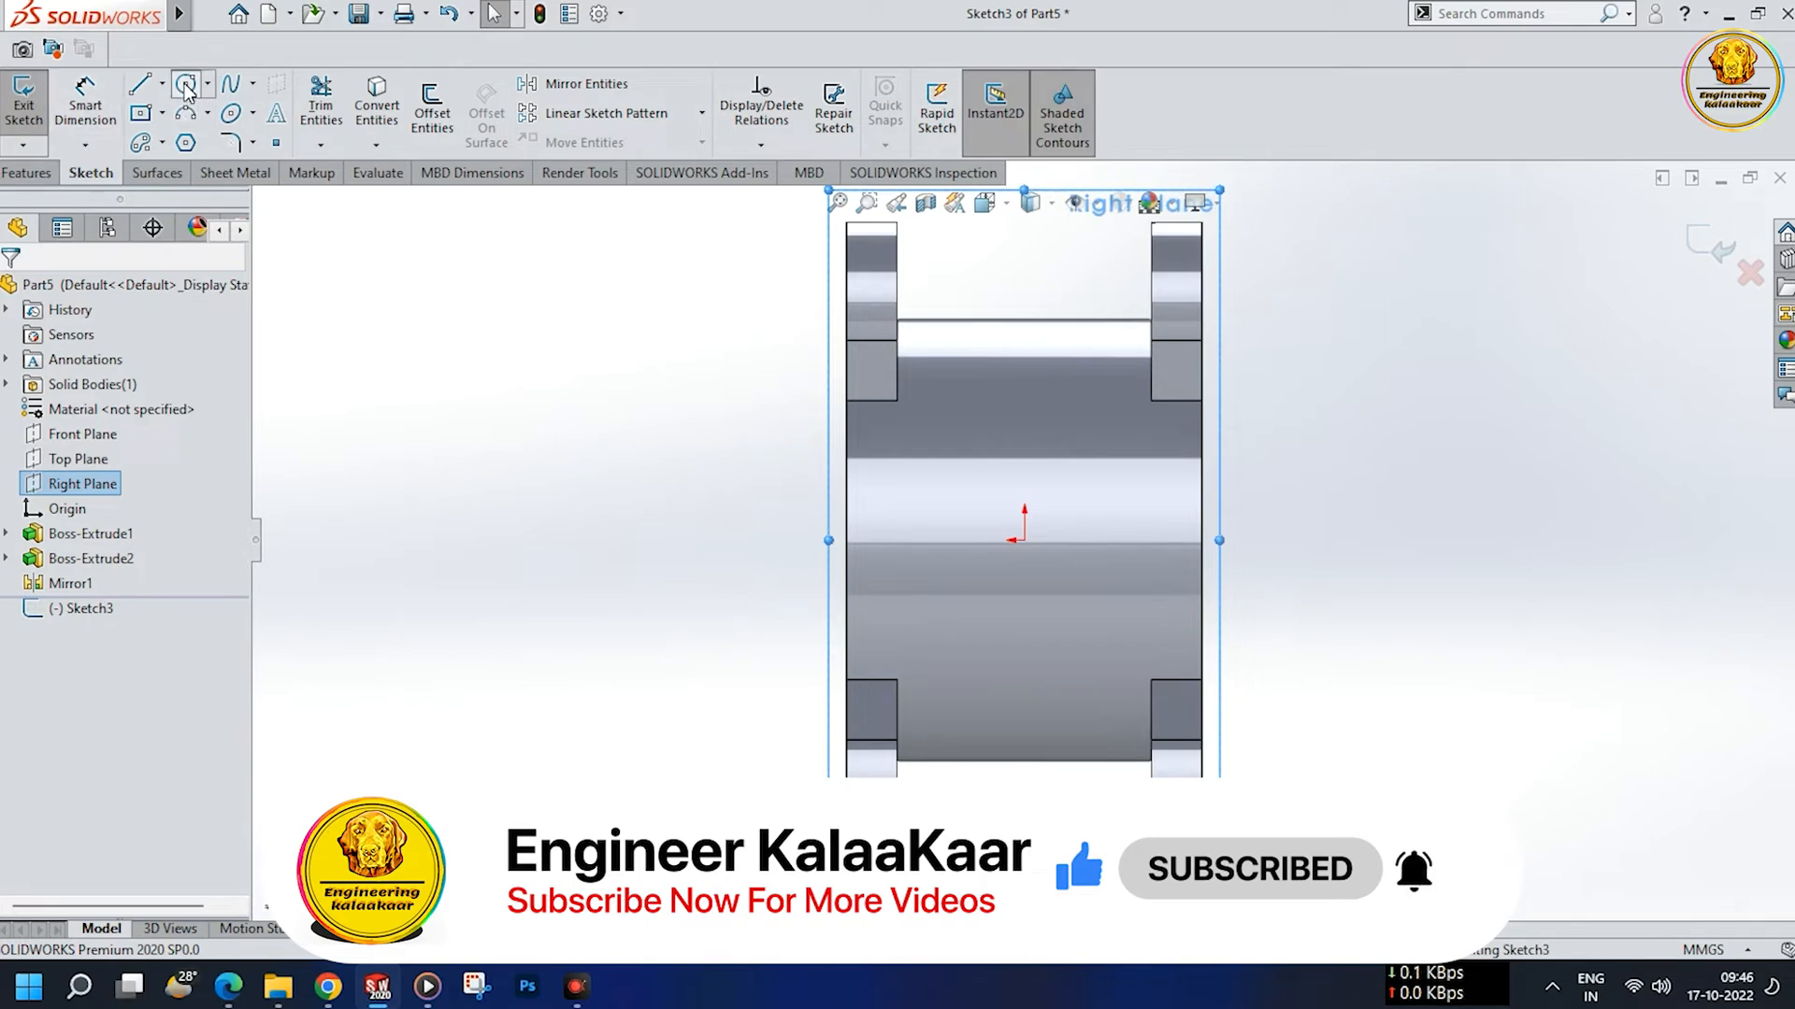
{"action": "left_click", "coordinate": [1024, 541]}
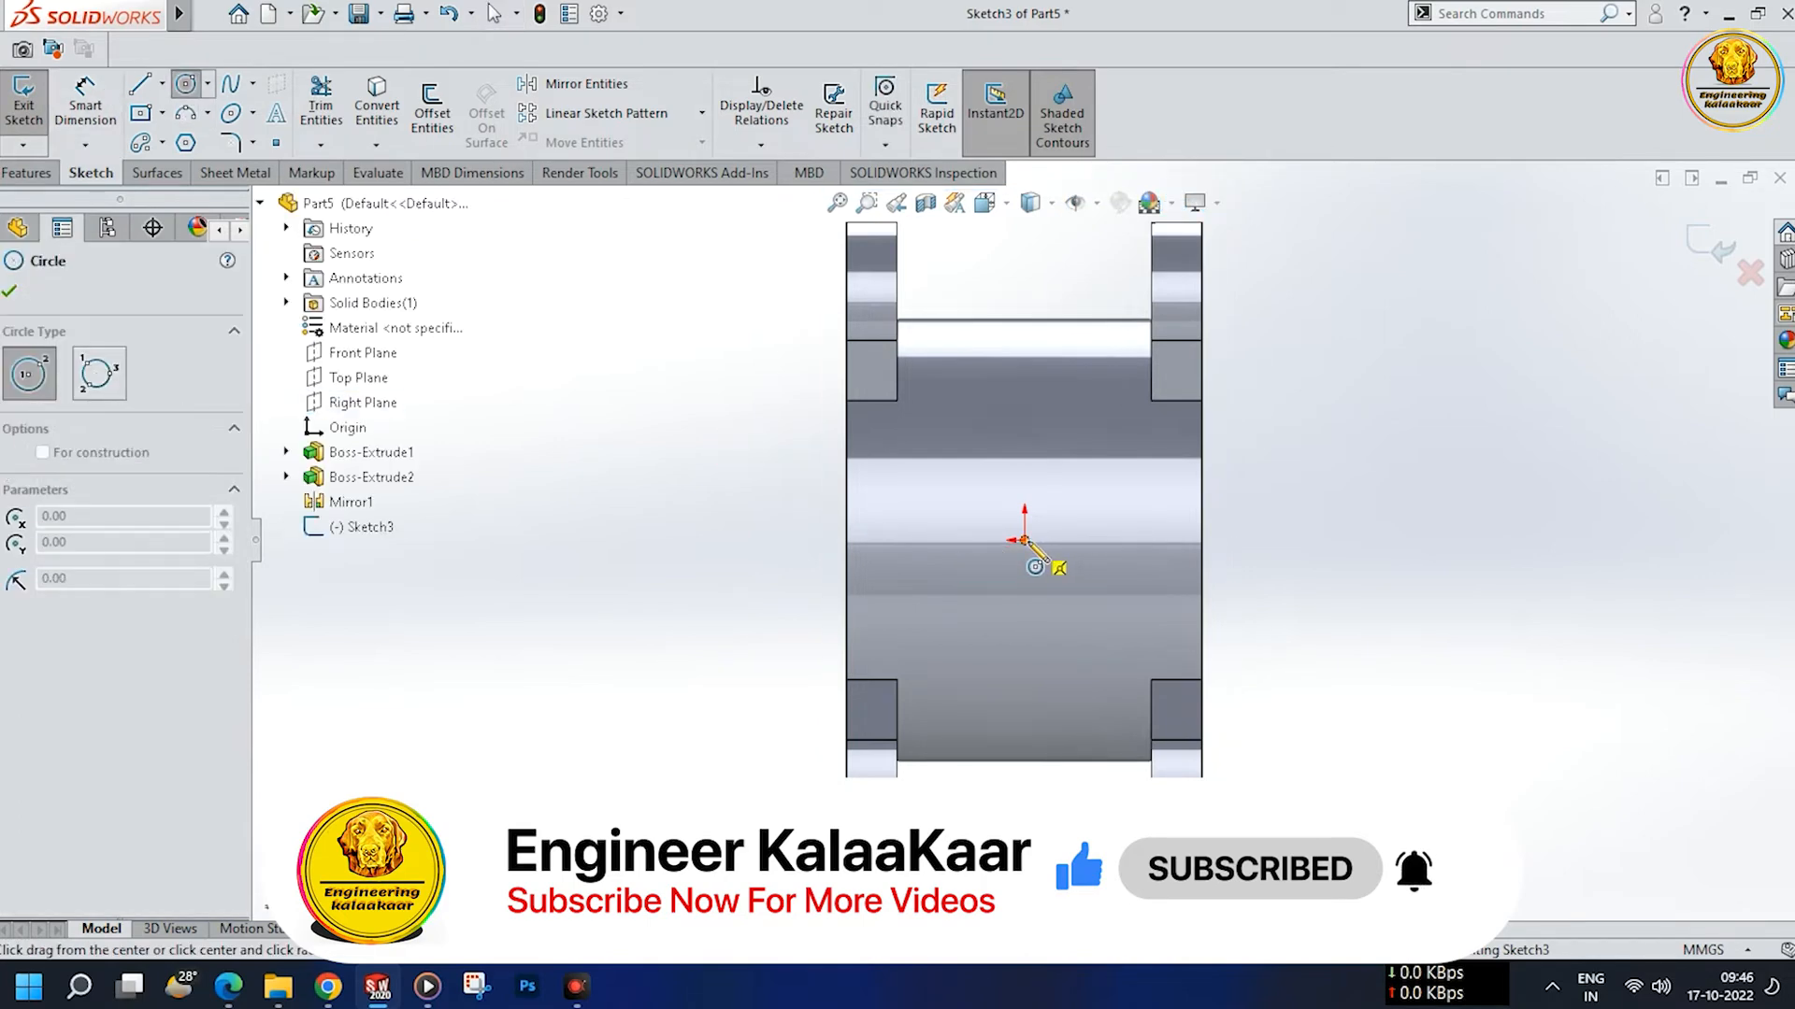
{"action": "left_click", "coordinate": [1171, 586]}
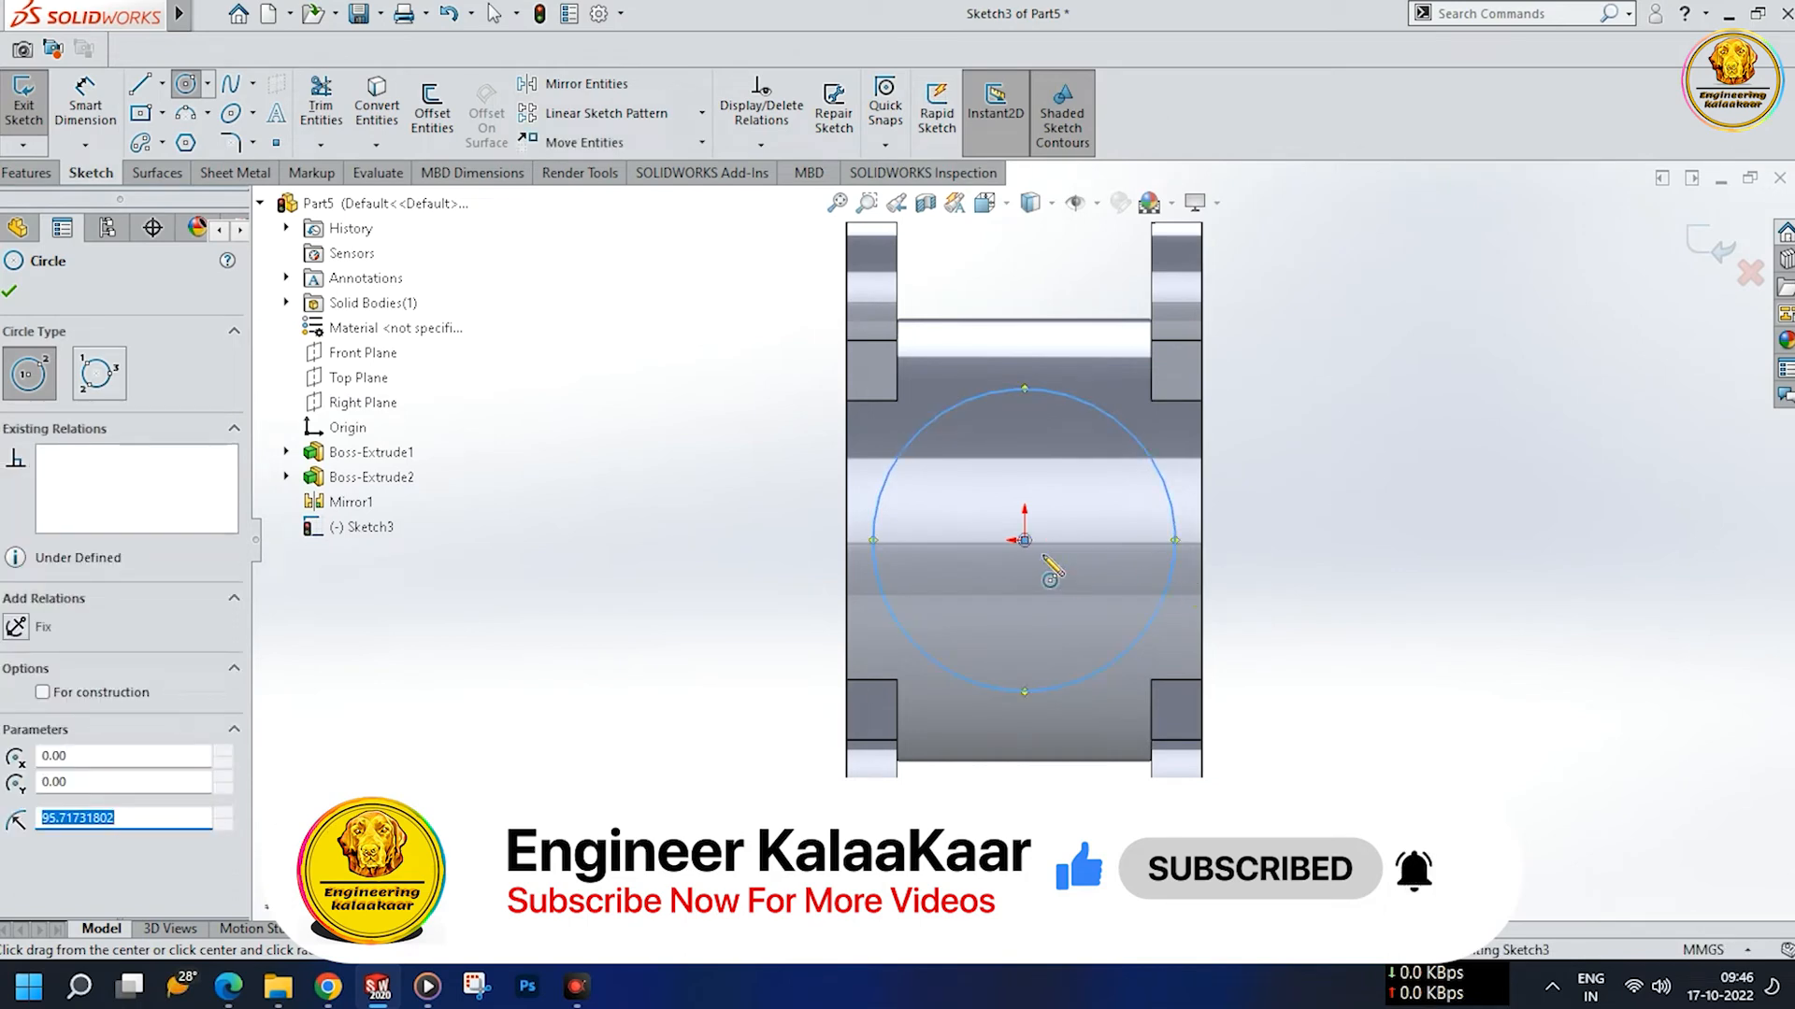
- Dimension the origin-centred circle with a diameter of 200 mm
{"action": "left_click", "coordinate": [85, 99]}
{"action": "left_click", "coordinate": [1181, 546]}
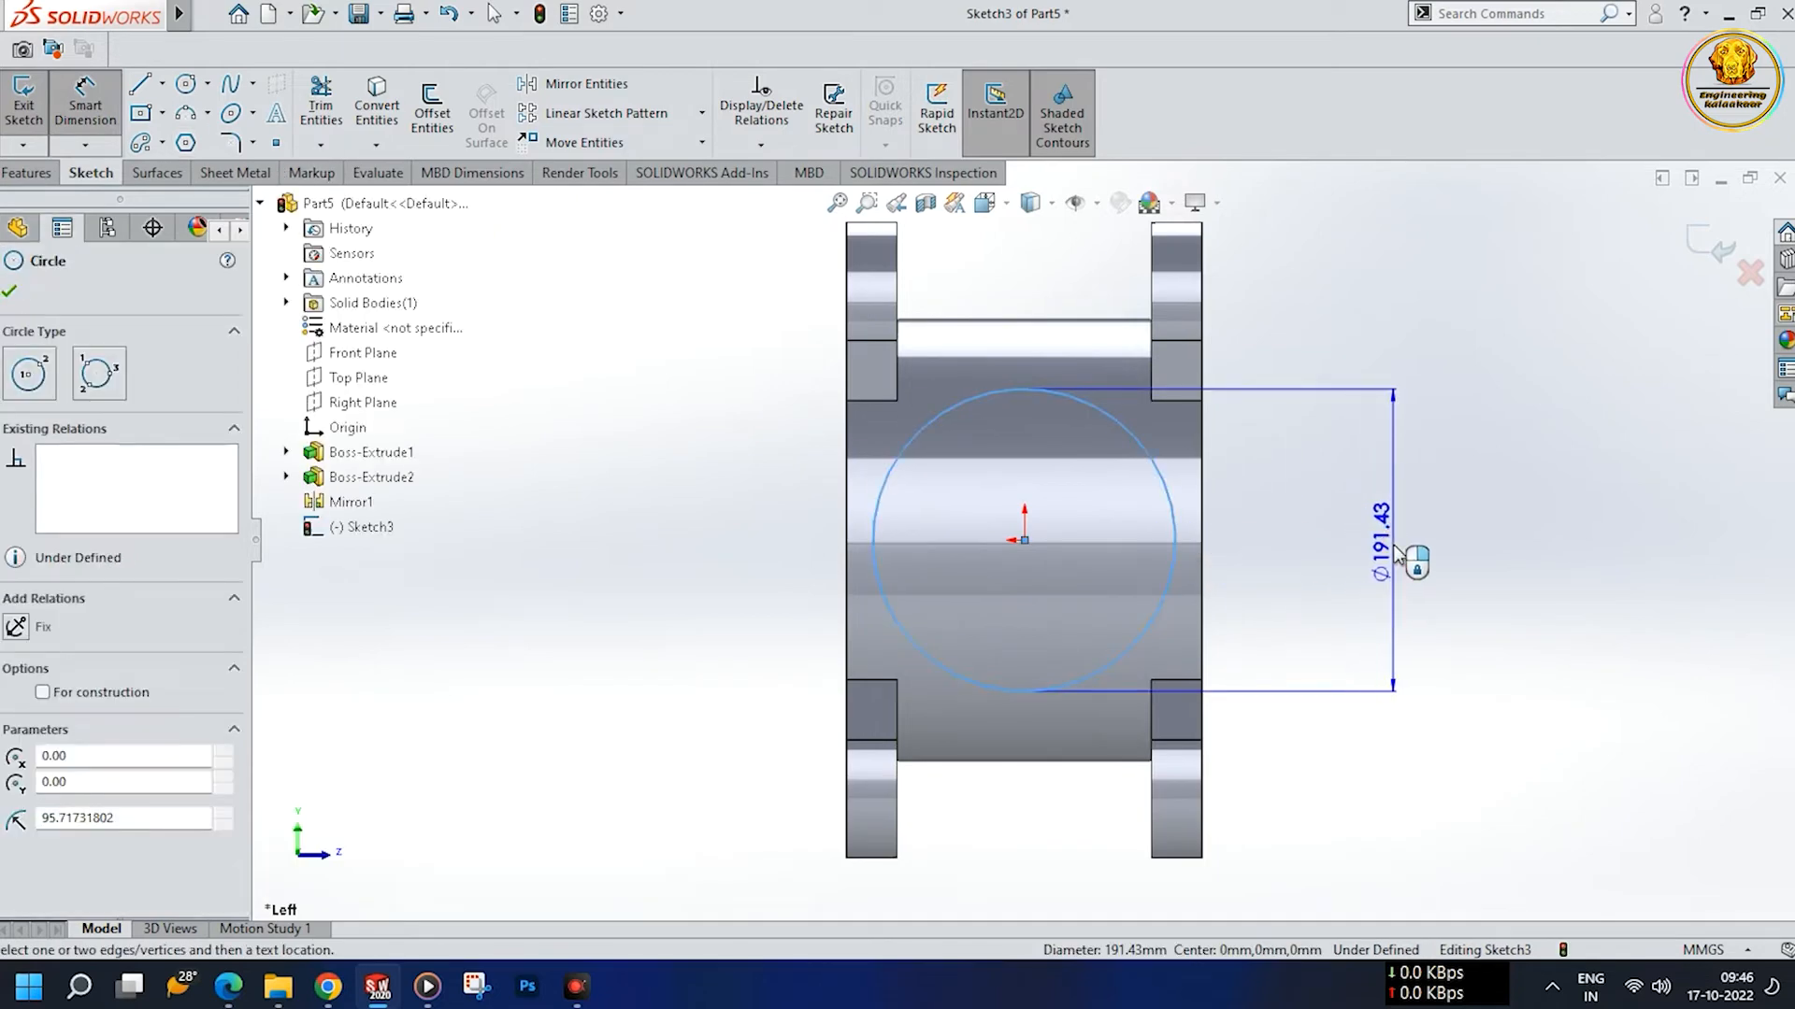
{"action": "left_click", "coordinate": [1394, 544]}
{"action": "type", "text": "200"}
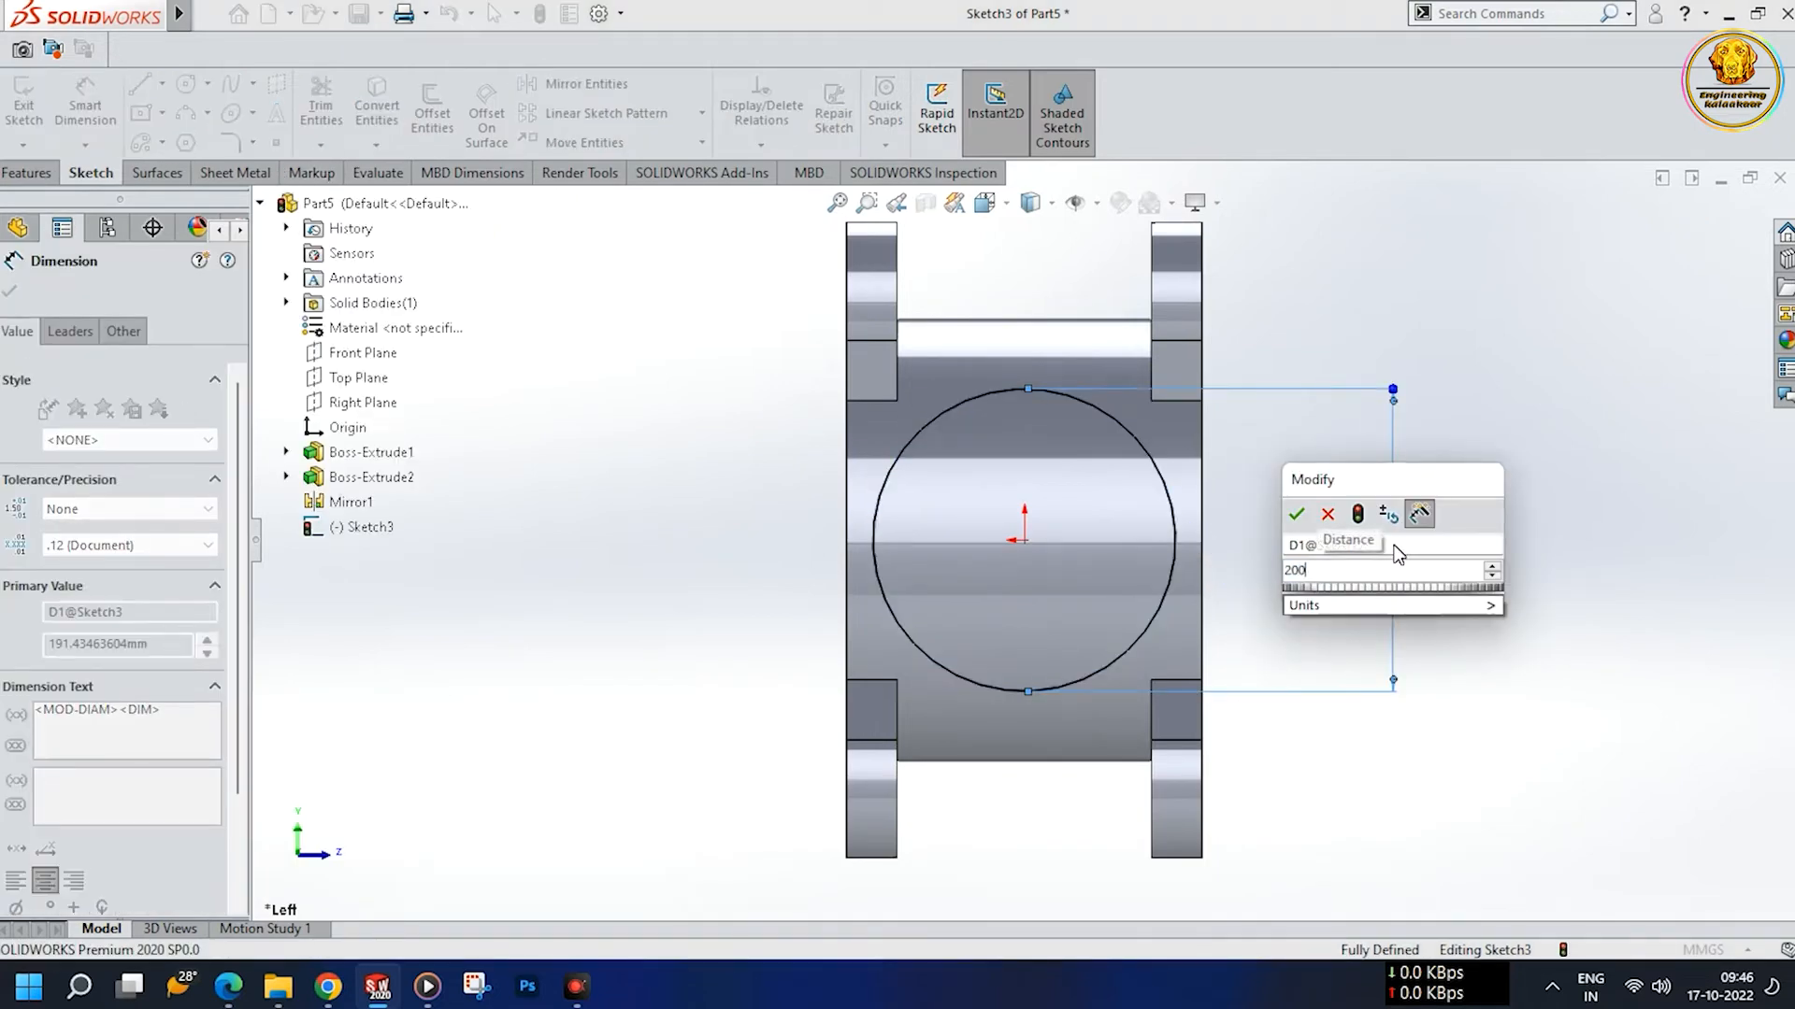
{"action": "key", "text": "Return"}
- Extrude the 200 mm circle 160 mm blind in the reversed direction, out through the cylinder's side between the lugs, merged with the body
{"action": "middle_click_drag", "start_coordinate": [1551, 606], "coordinate": [1475, 604]}
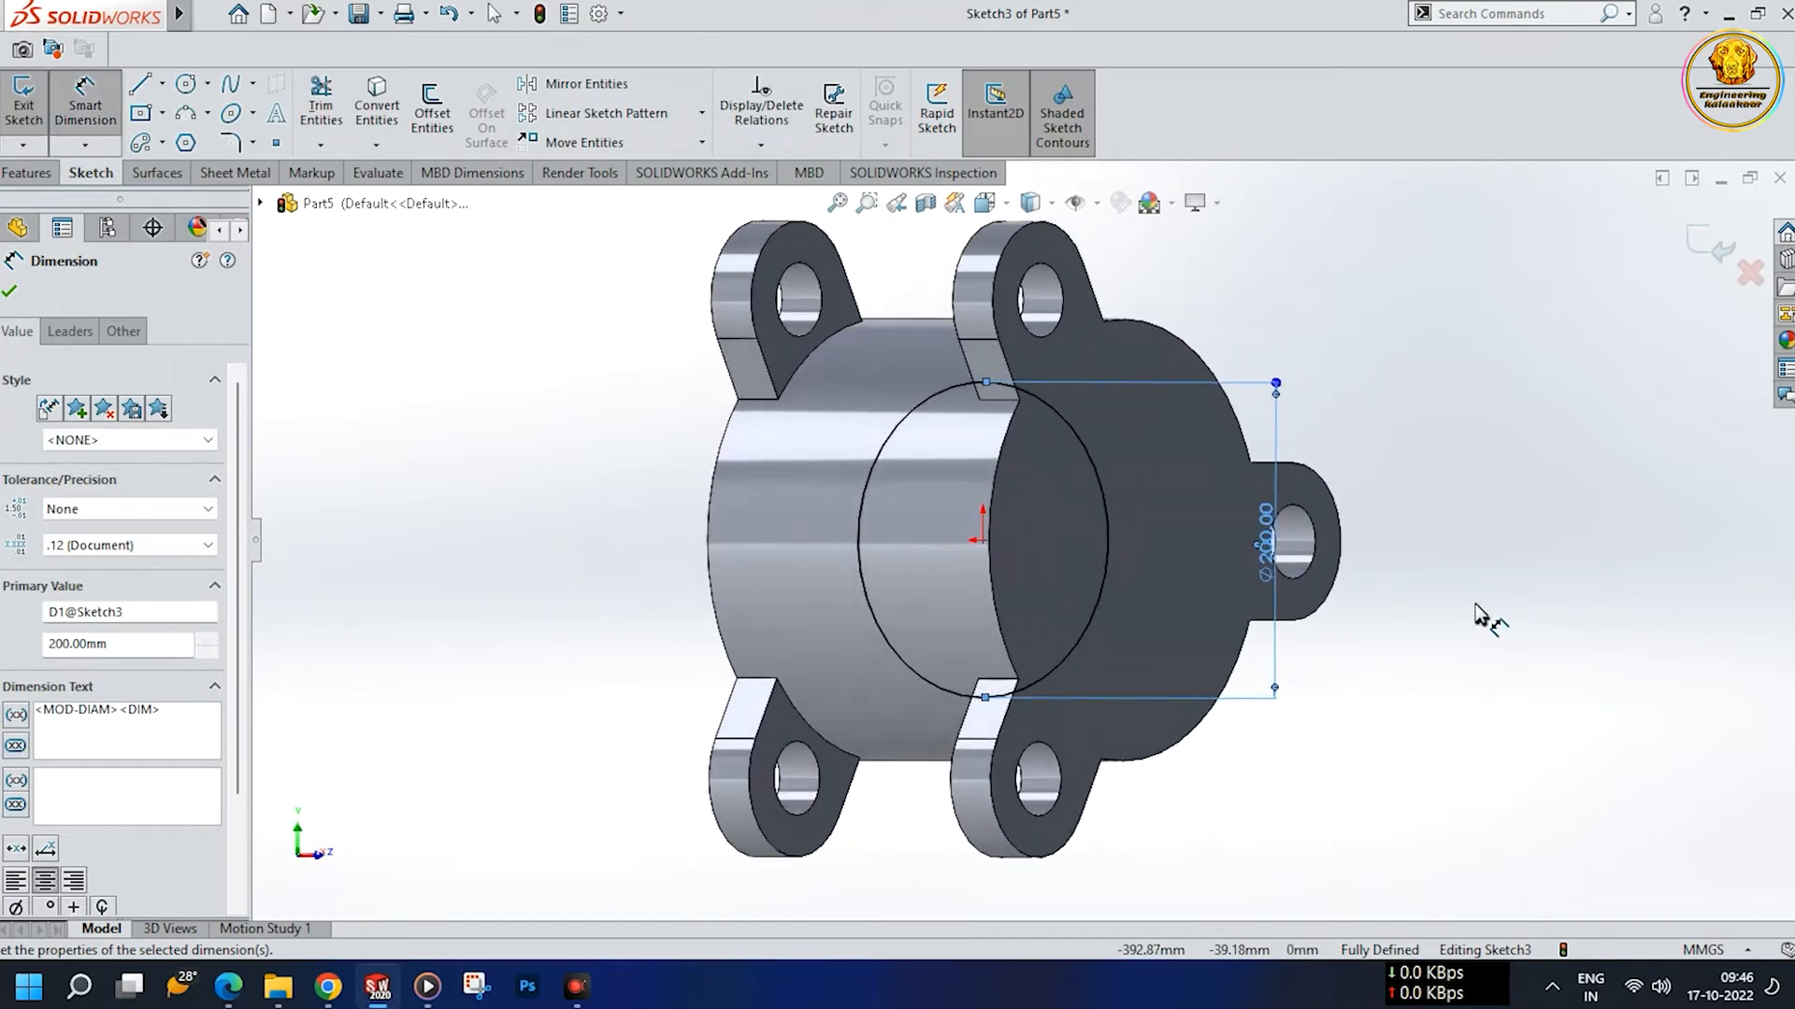
{"action": "left_click", "coordinate": [24, 234]}
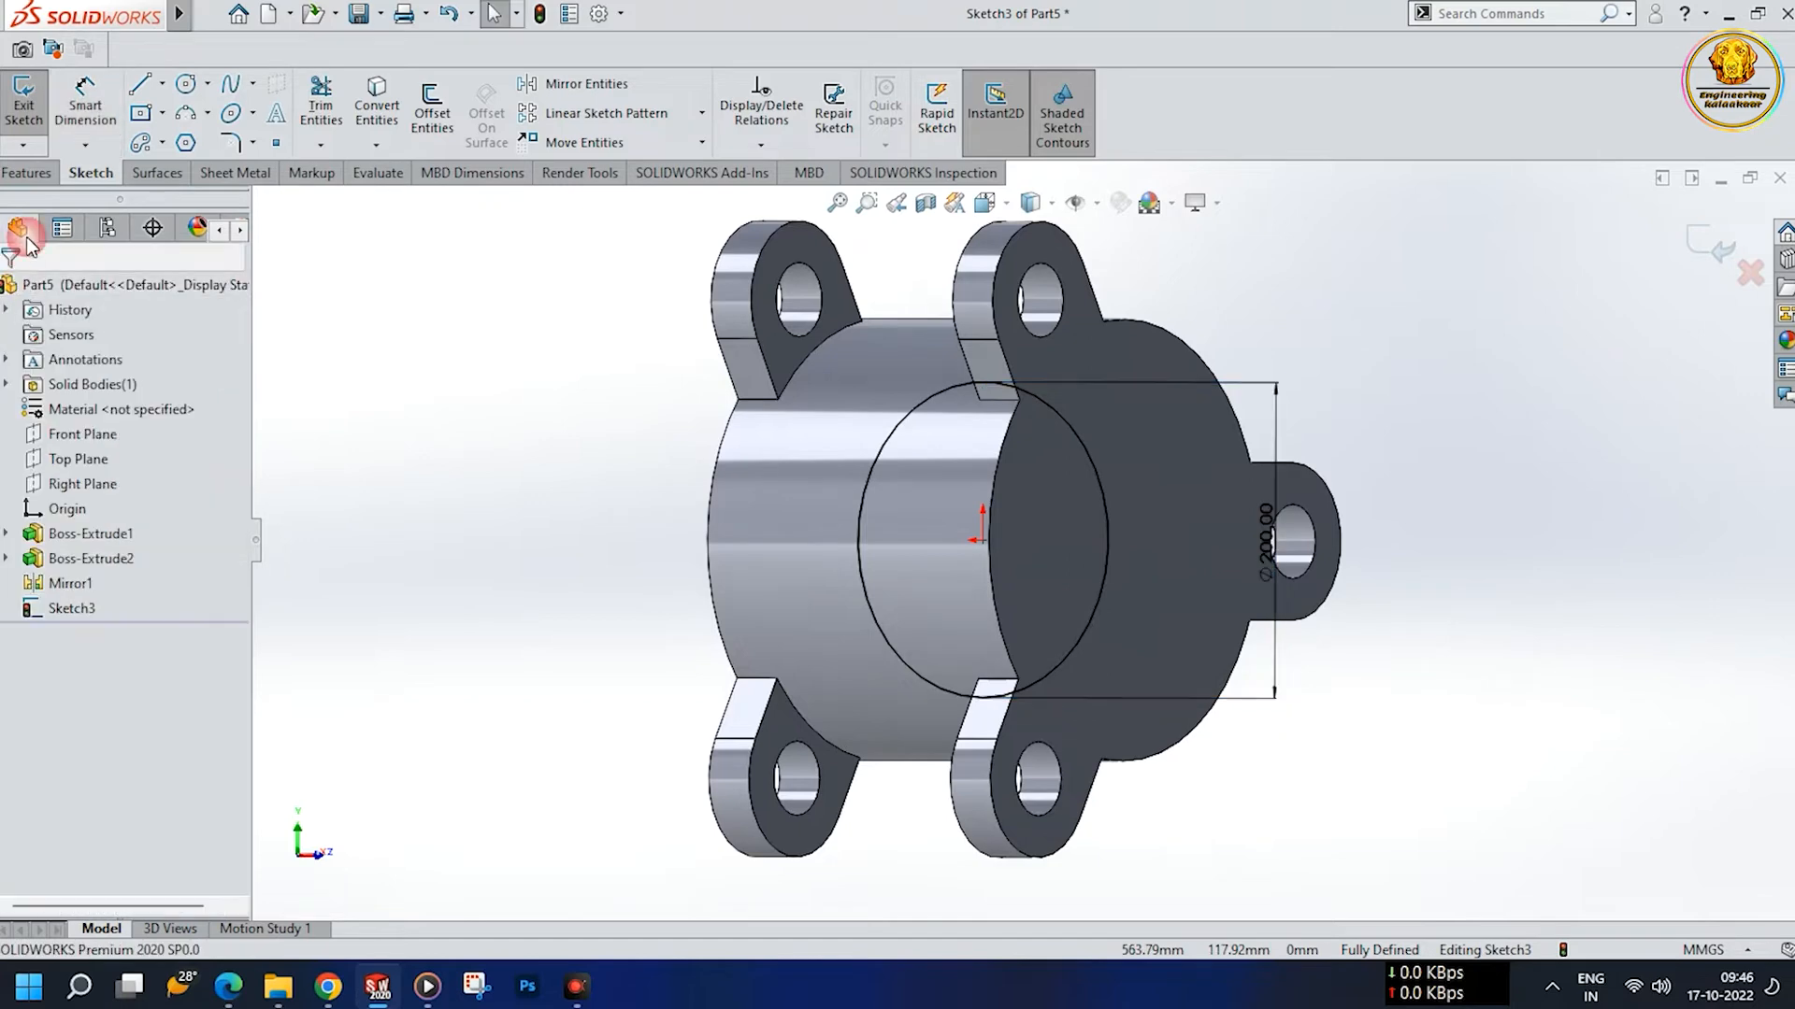
{"action": "left_click", "coordinate": [24, 174]}
{"action": "left_click", "coordinate": [33, 110]}
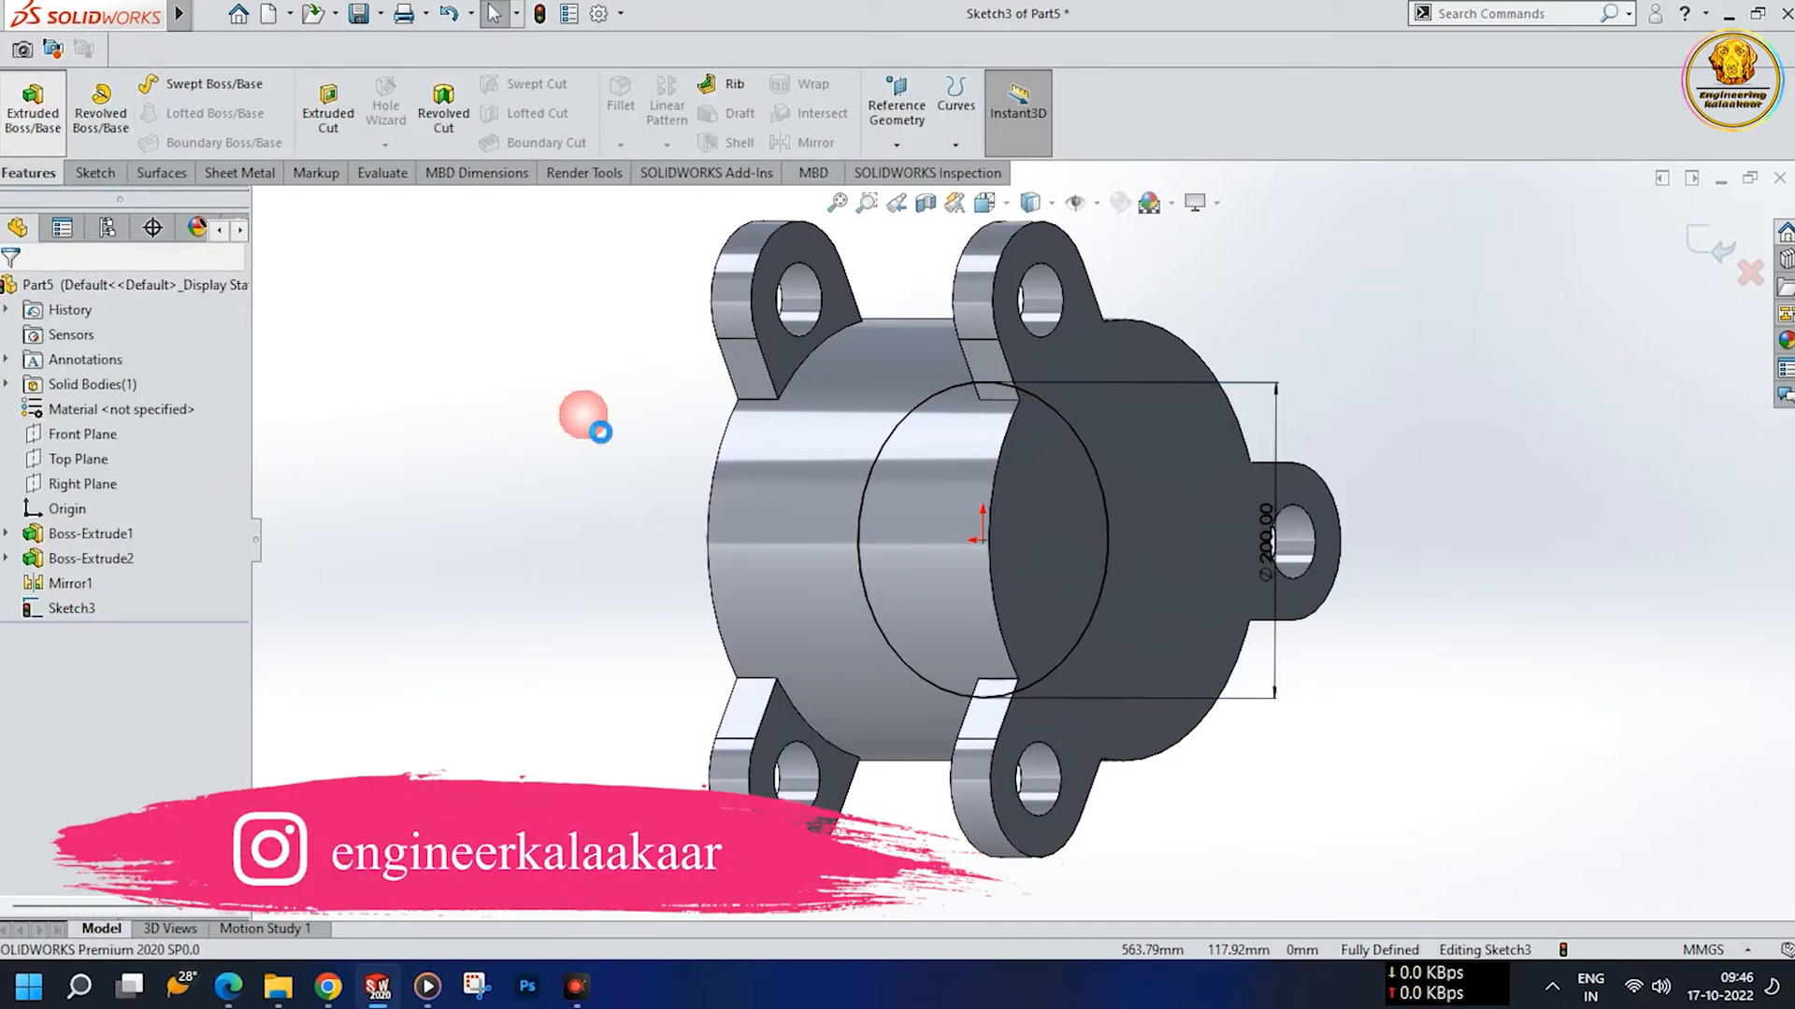
{"action": "middle_click_drag", "start_coordinate": [1573, 799], "coordinate": [1430, 794]}
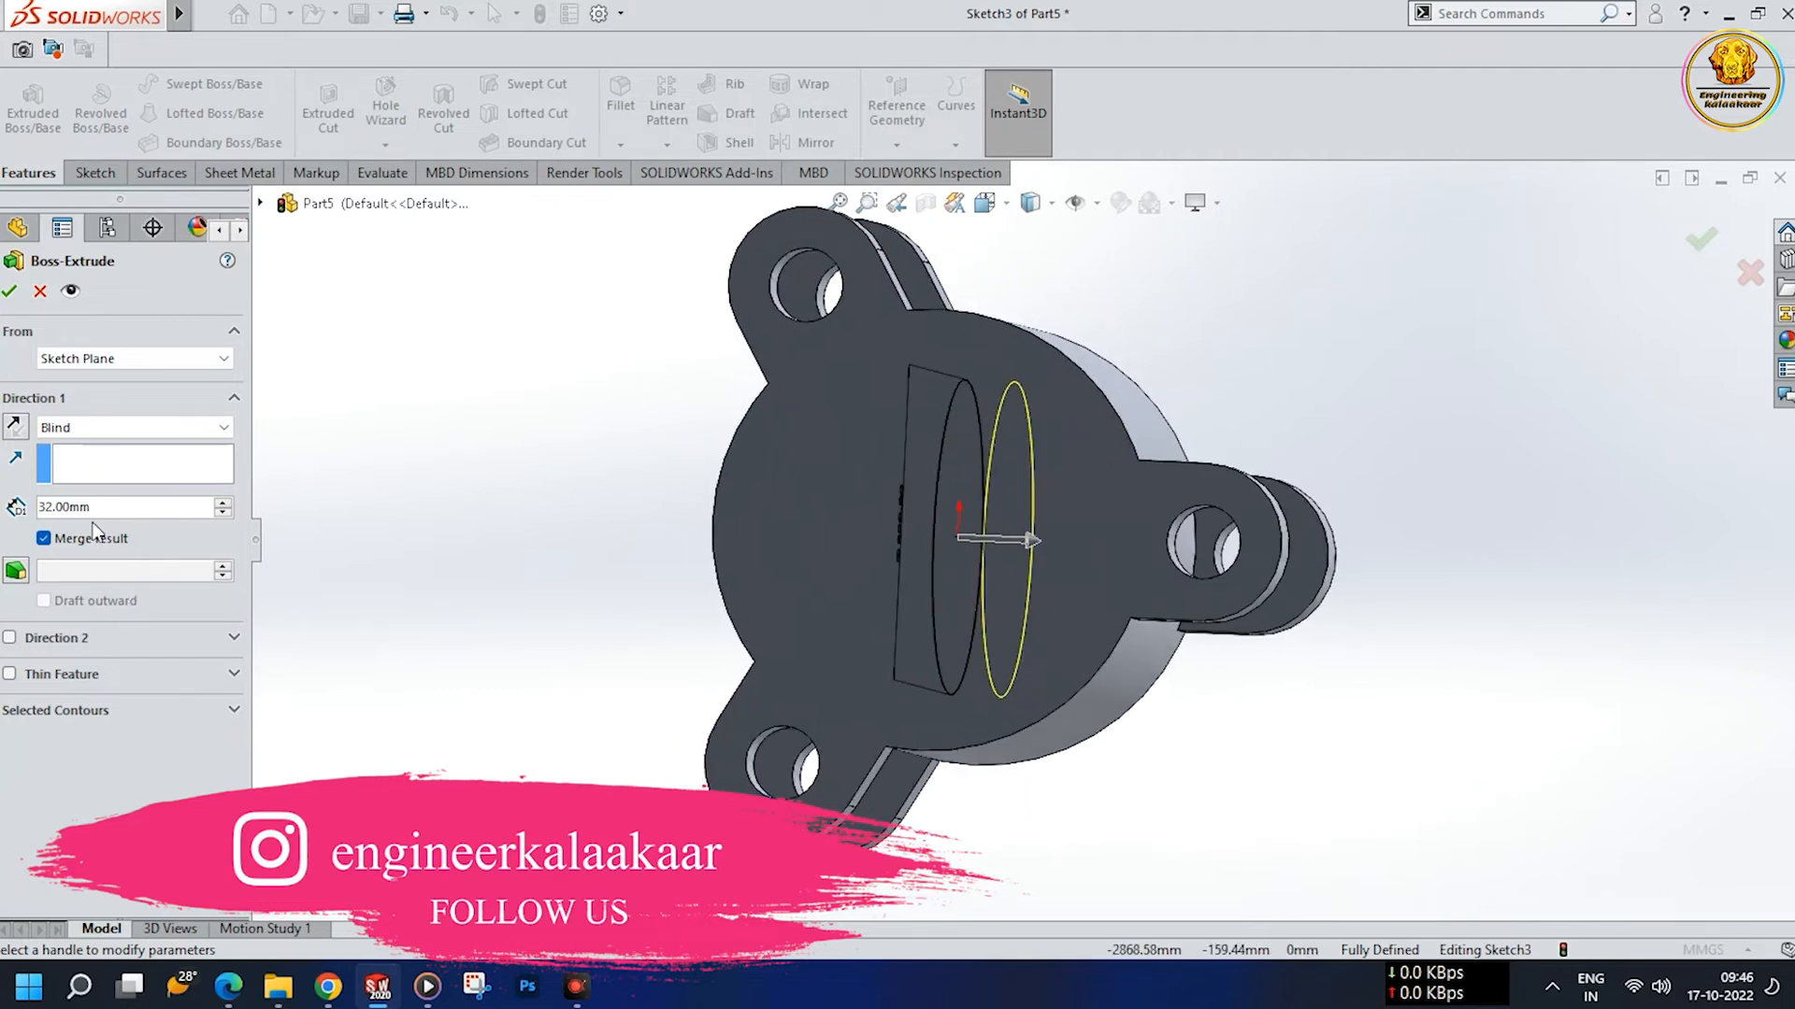
{"action": "left_click_drag", "start_coordinate": [116, 506], "coordinate": [51, 507]}
{"action": "type", "text": "160"}
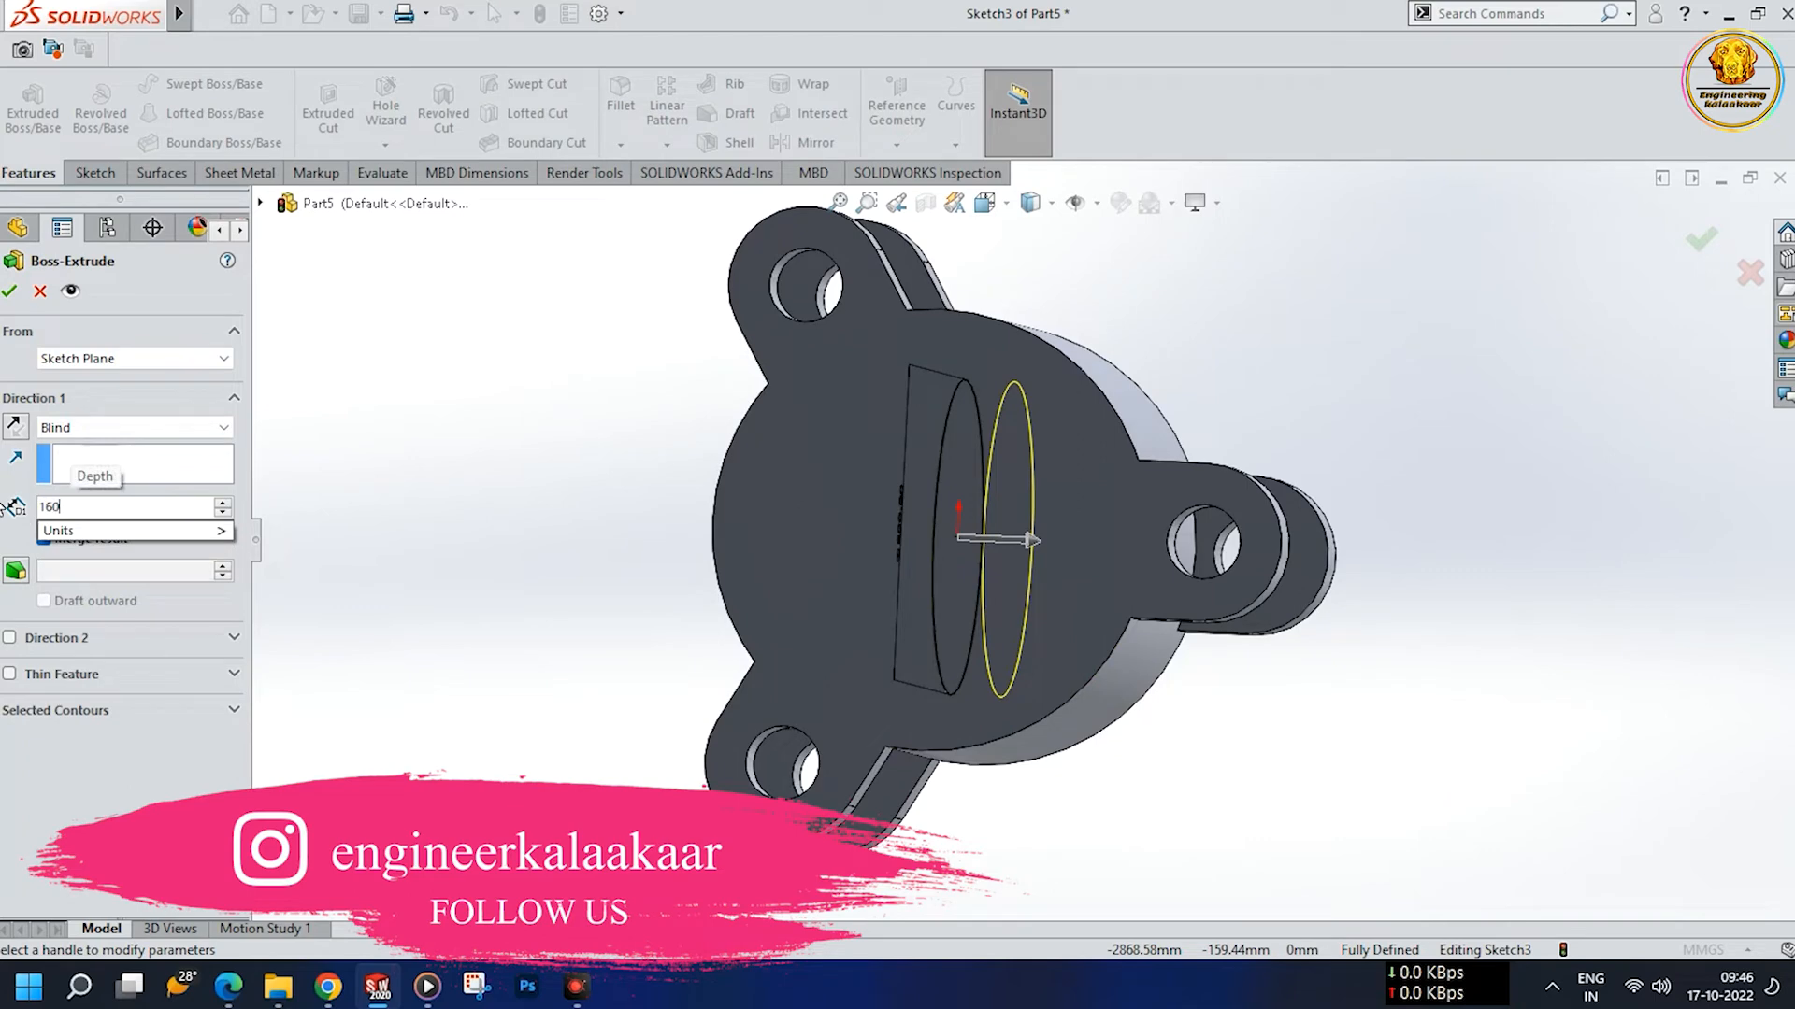
{"action": "left_click", "coordinate": [14, 428]}
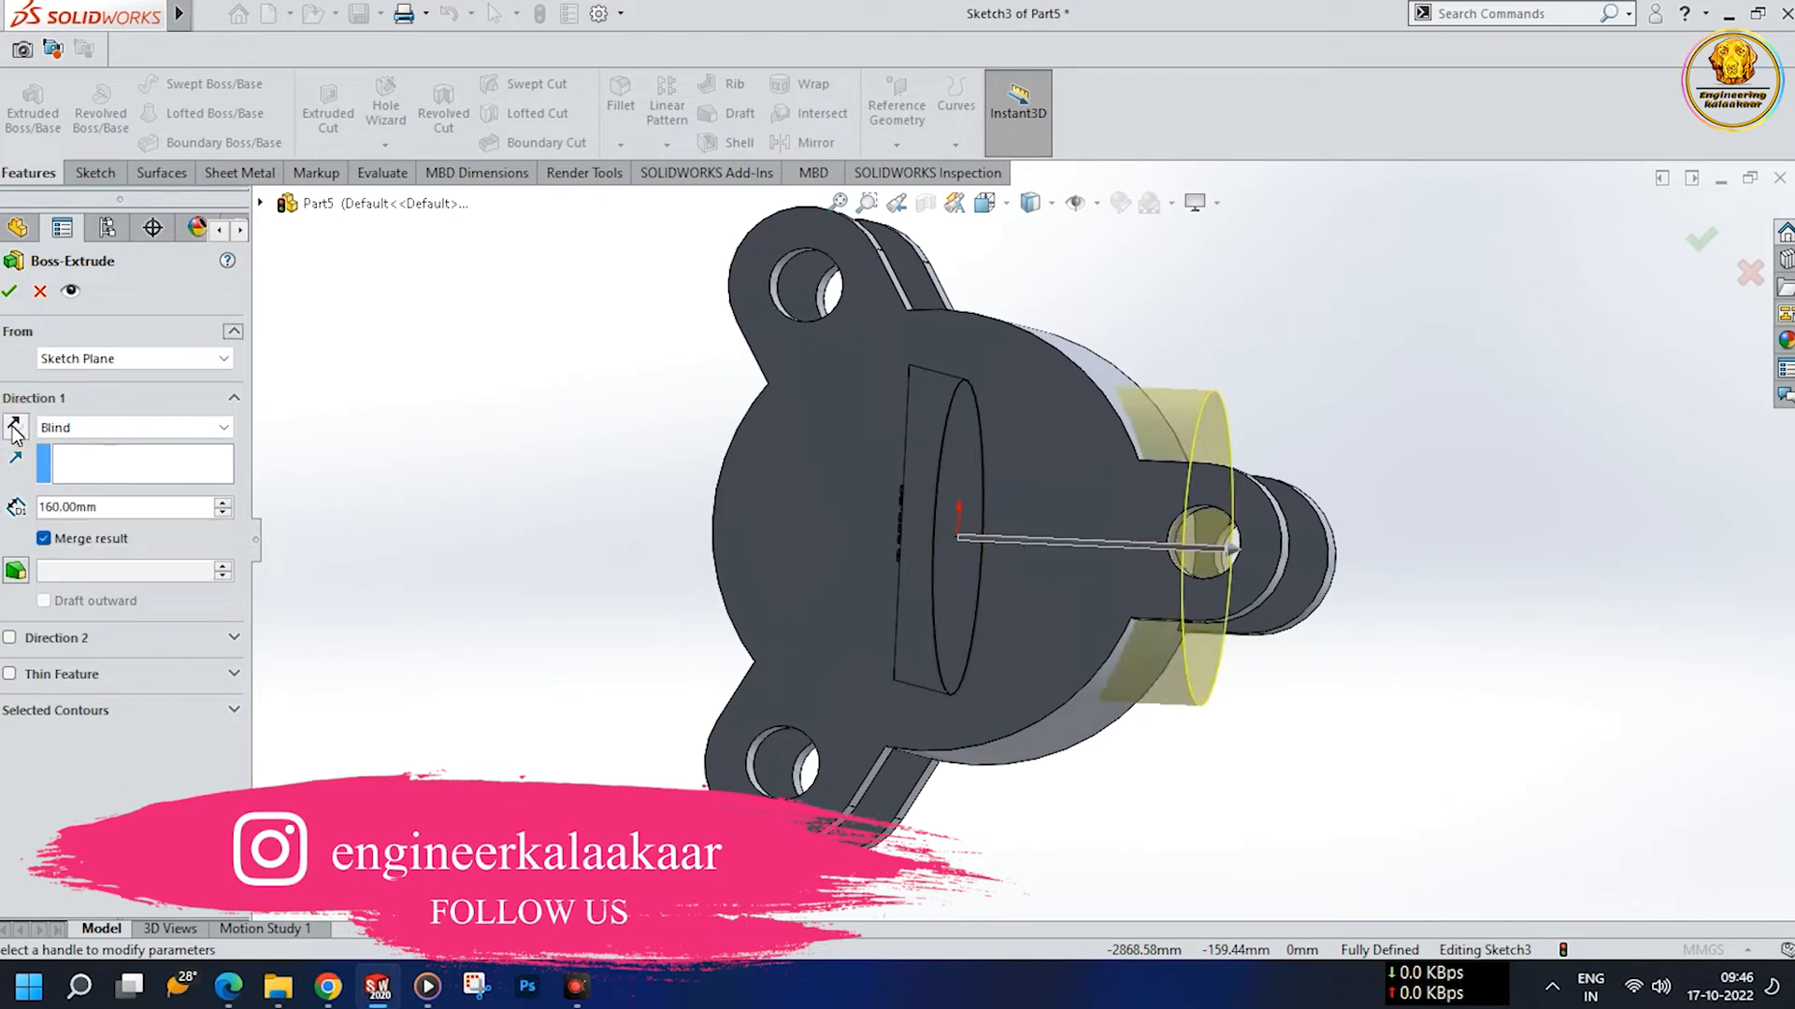
{"action": "left_click", "coordinate": [14, 427]}
{"action": "left_click", "coordinate": [10, 293]}
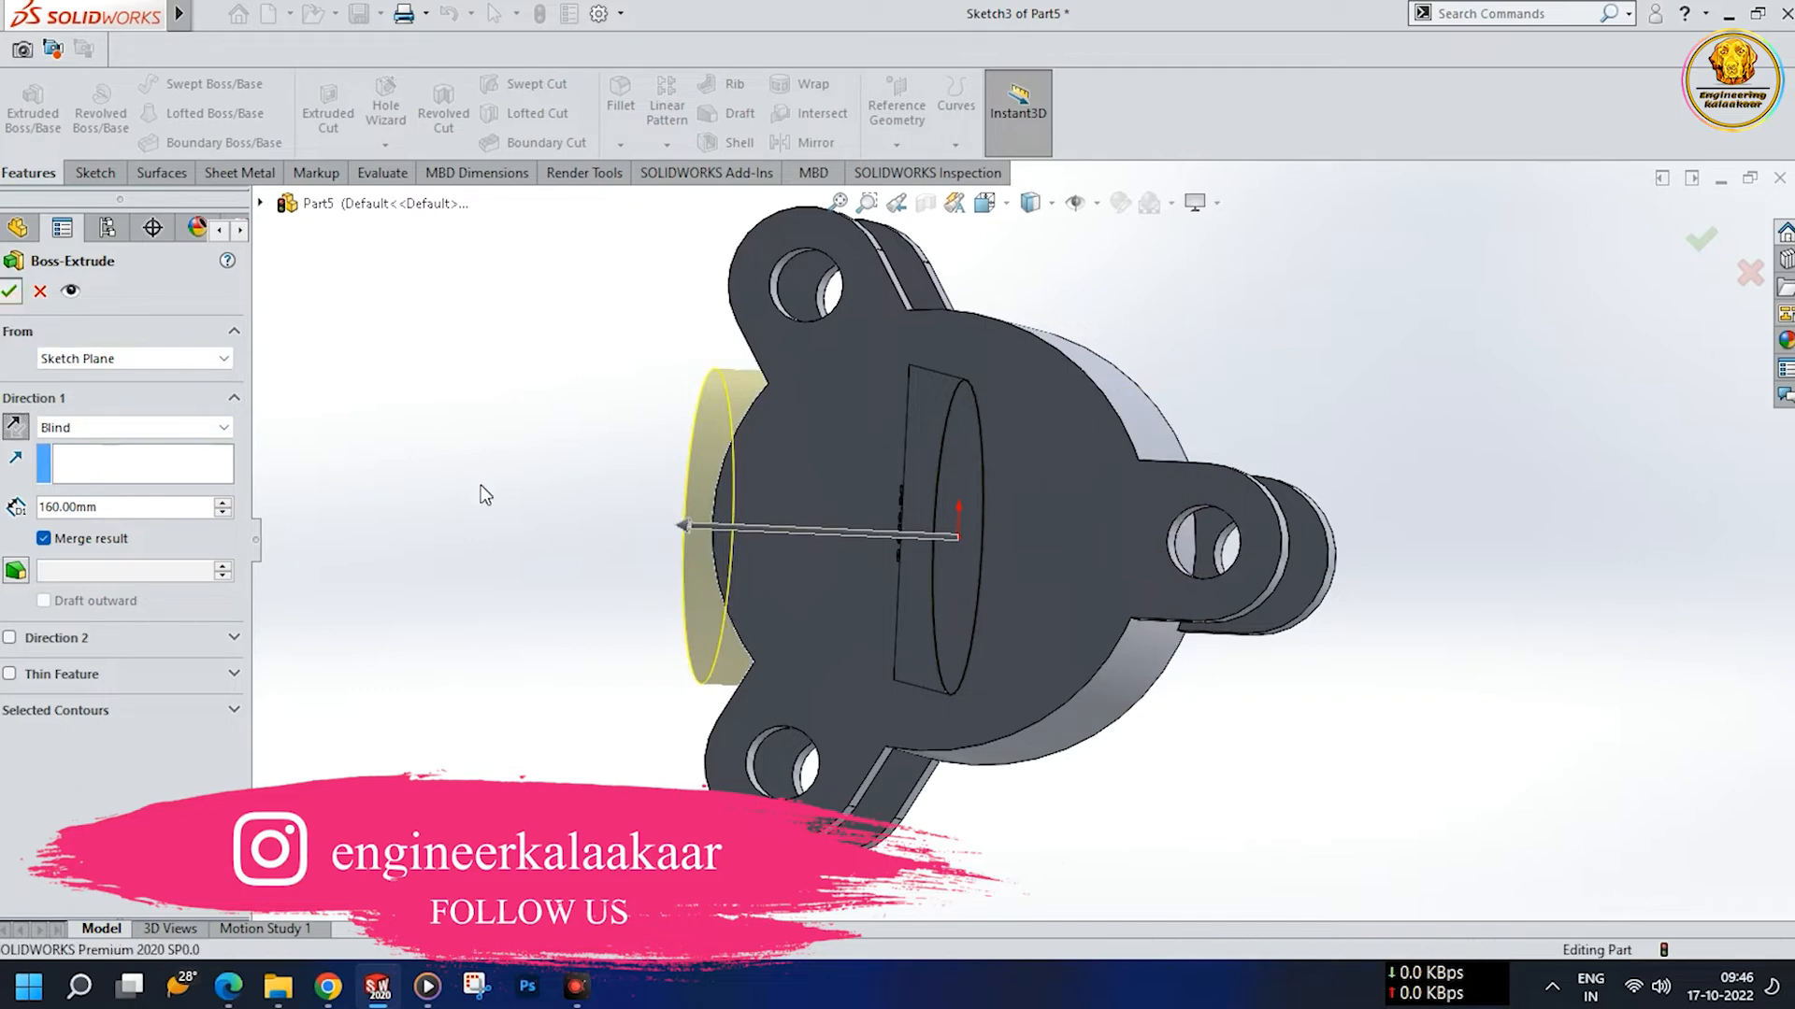
- Start a sketch on the flat end face of the new round boss and draw an origin-centred circle about 117 mm in diameter
{"action": "middle_click_drag", "start_coordinate": [482, 484], "coordinate": [1090, 586]}
{"action": "left_click", "coordinate": [1090, 586]}
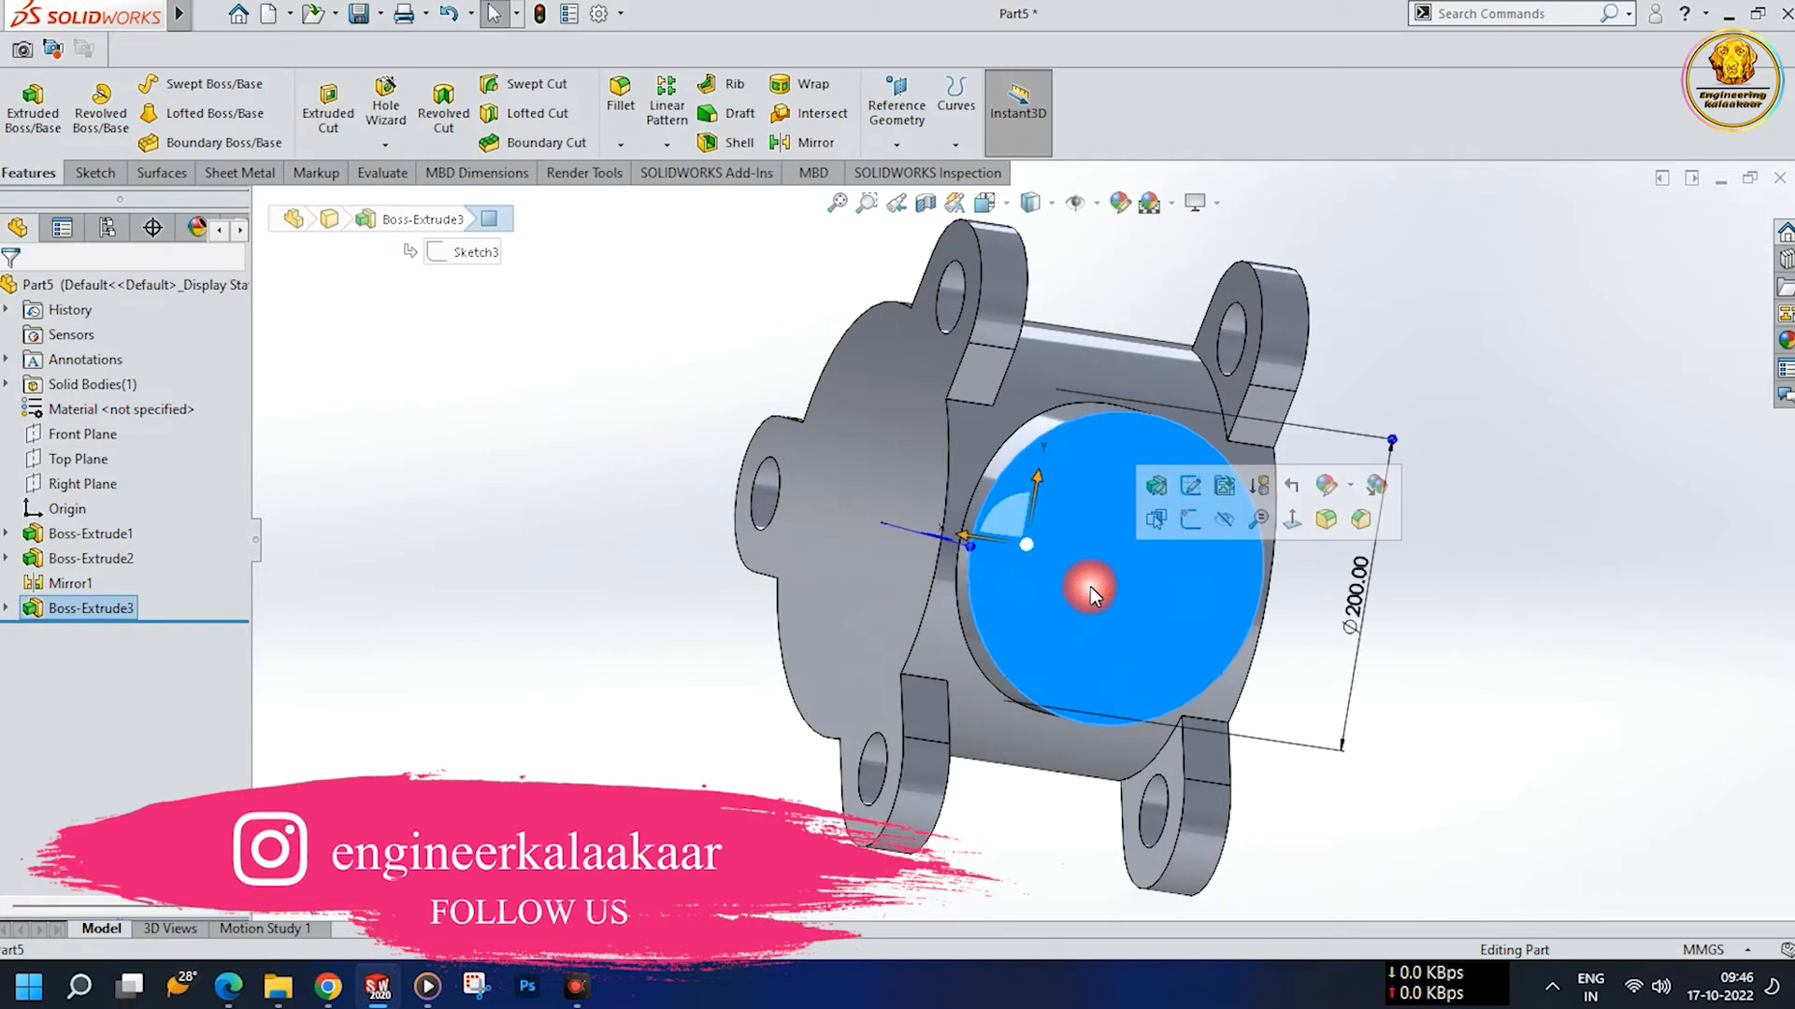
{"action": "left_click", "coordinate": [1188, 516]}
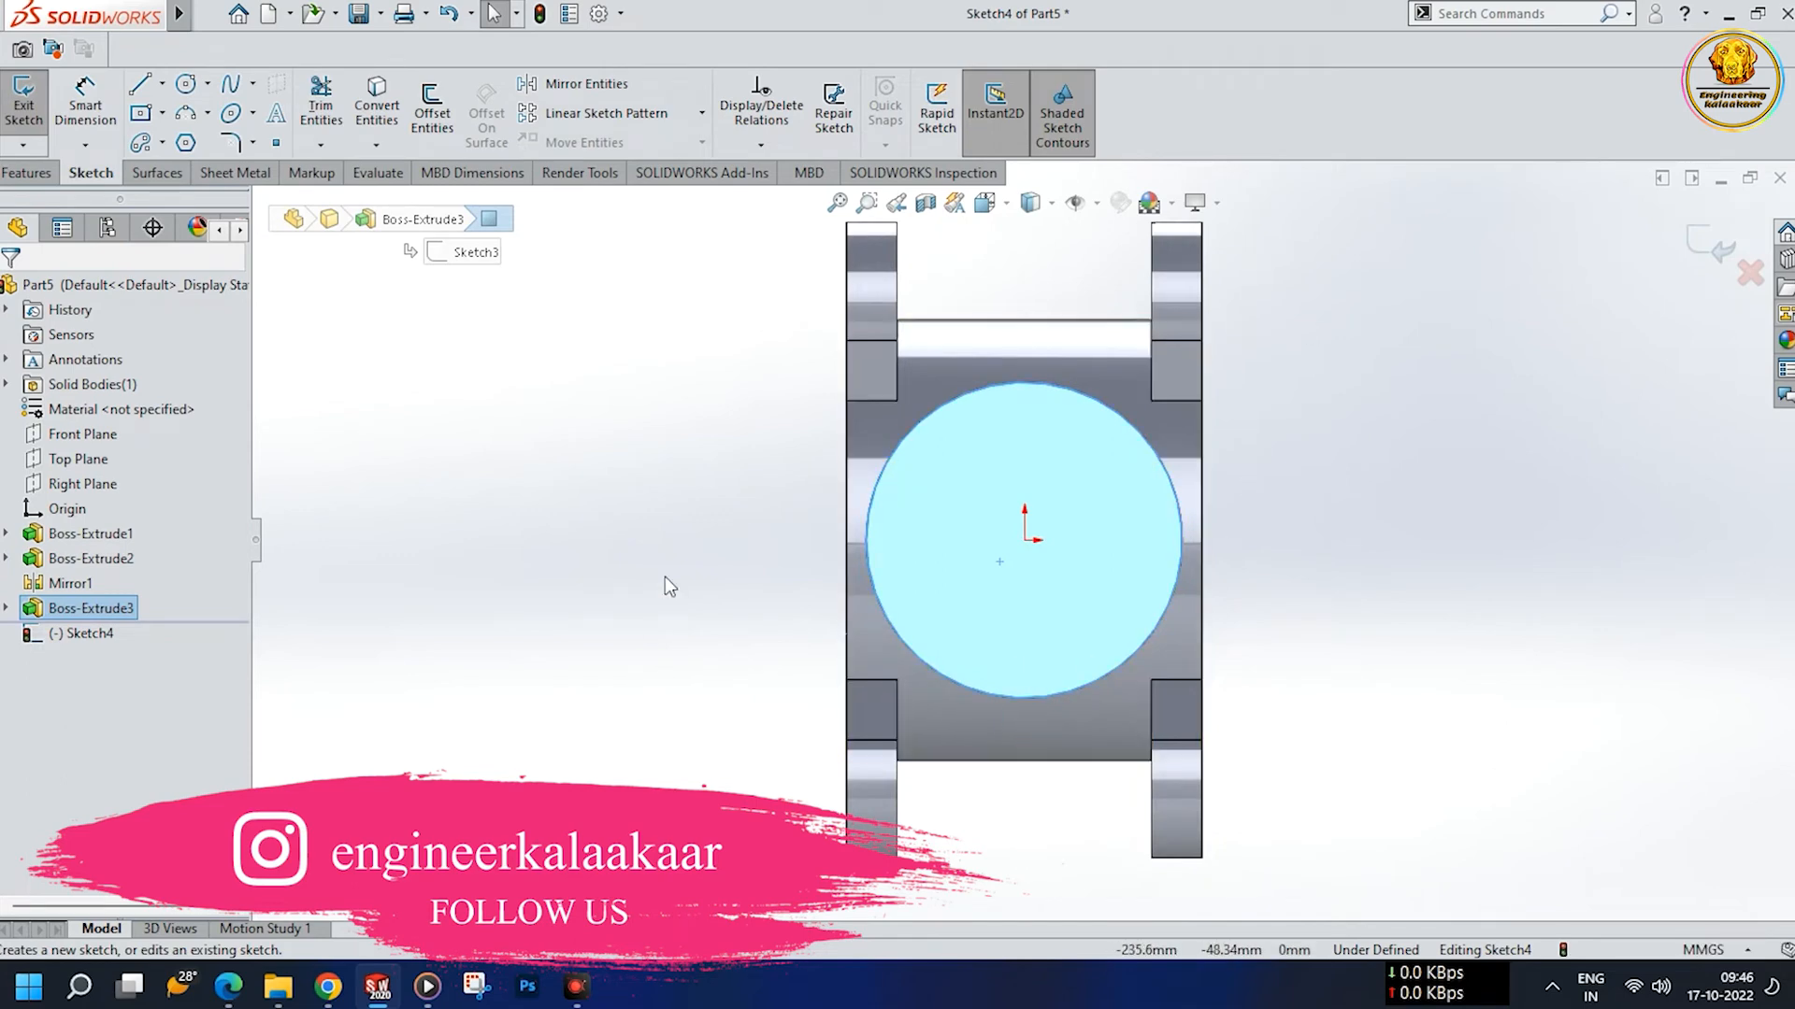
{"action": "left_click", "coordinate": [186, 84]}
{"action": "left_click", "coordinate": [1025, 541]}
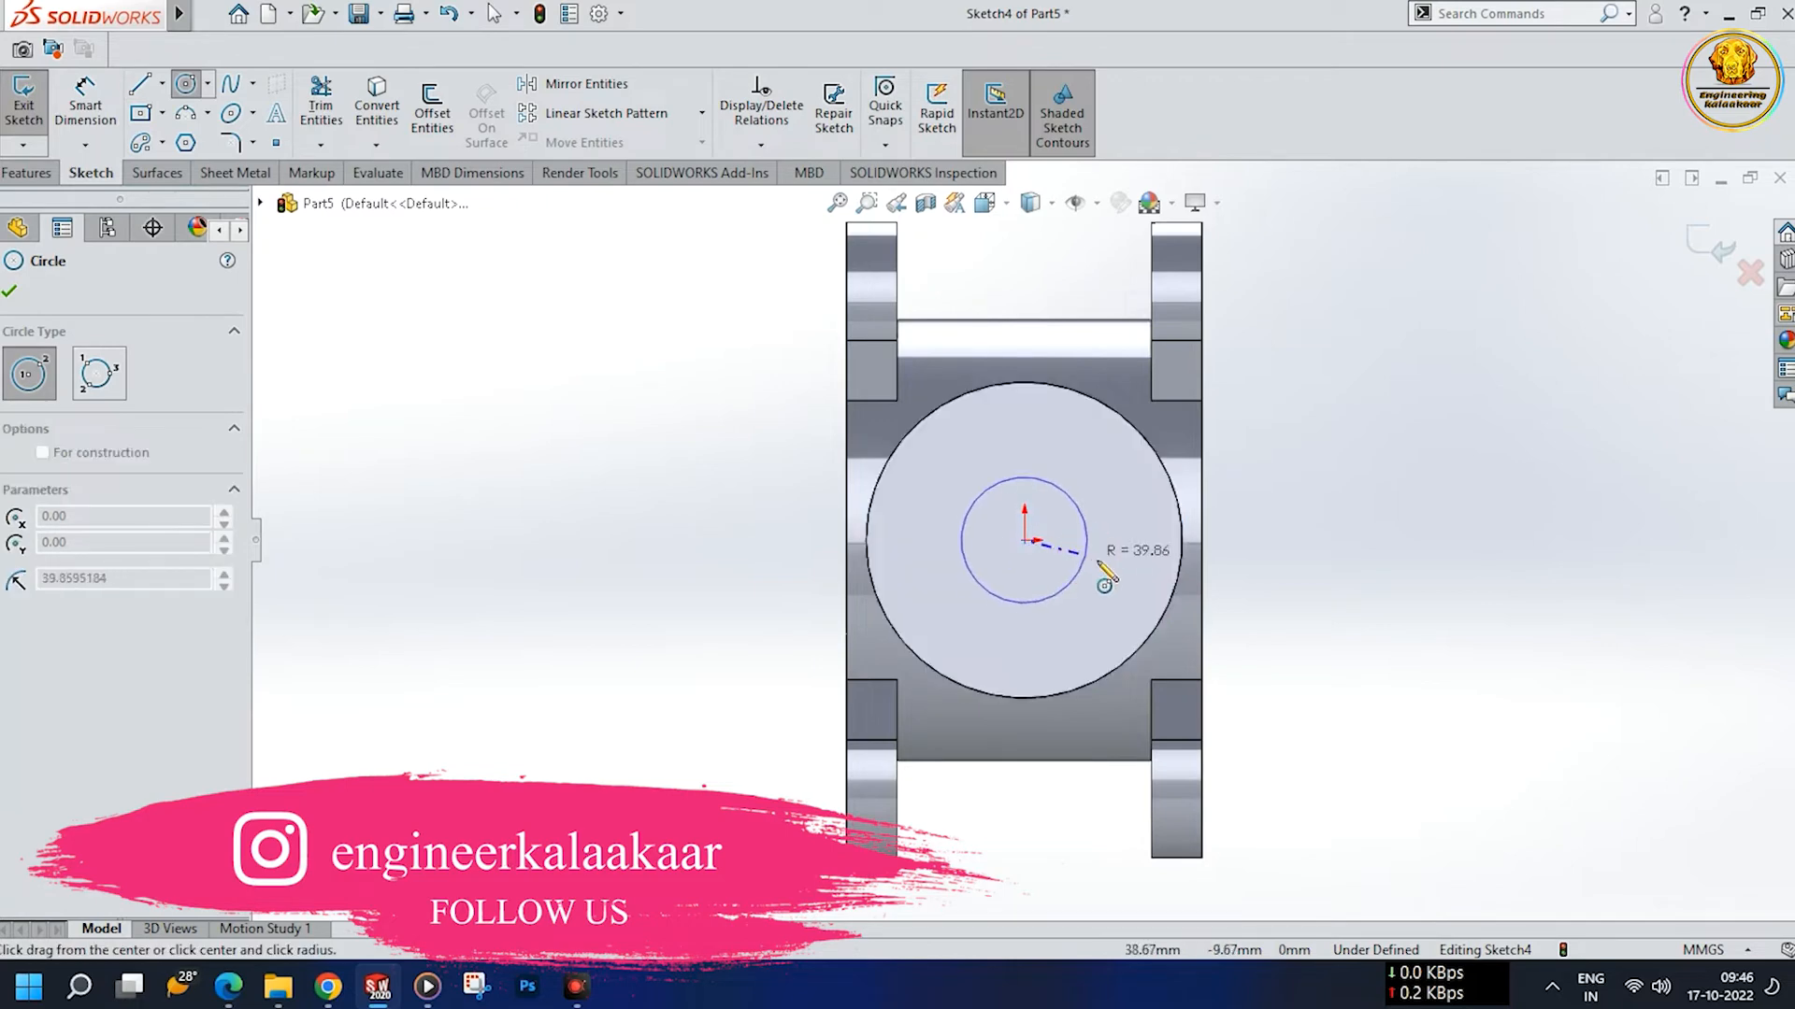
{"action": "left_click", "coordinate": [1108, 580]}
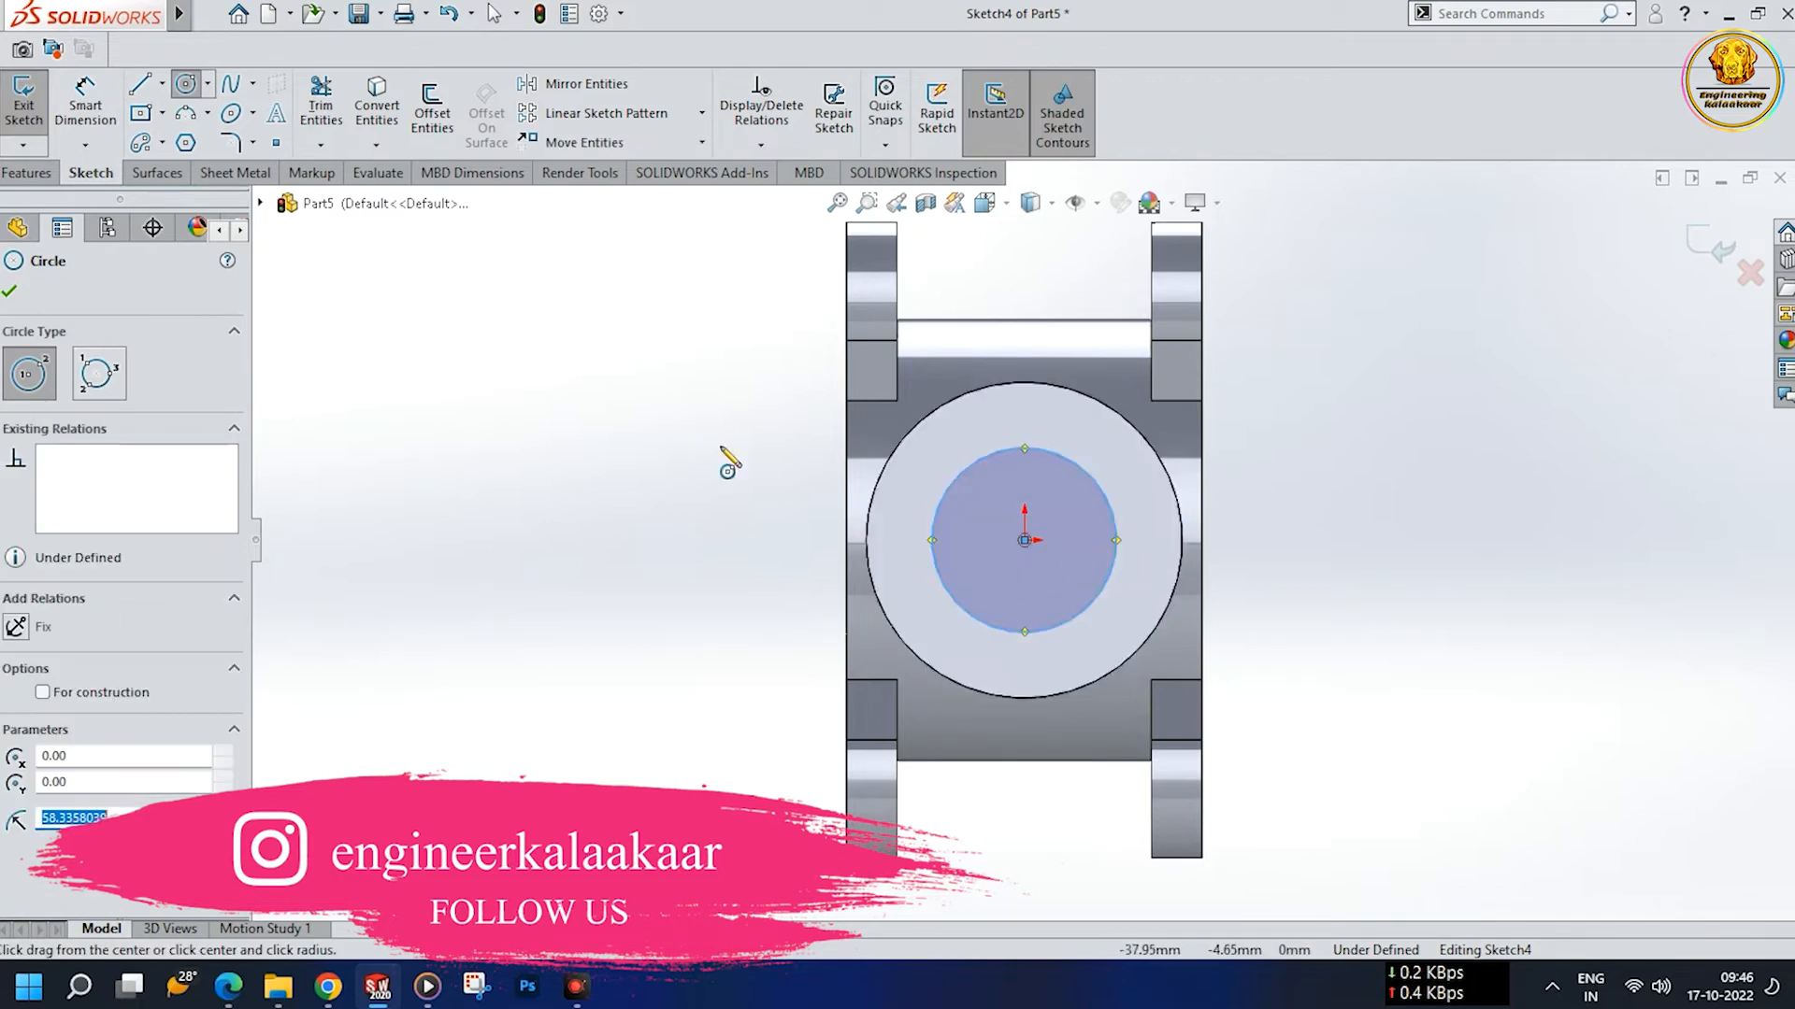
- Dimension the circle on the boss end face with a diameter of 100 mm
{"action": "left_click", "coordinate": [80, 104]}
{"action": "left_click", "coordinate": [1111, 559]}
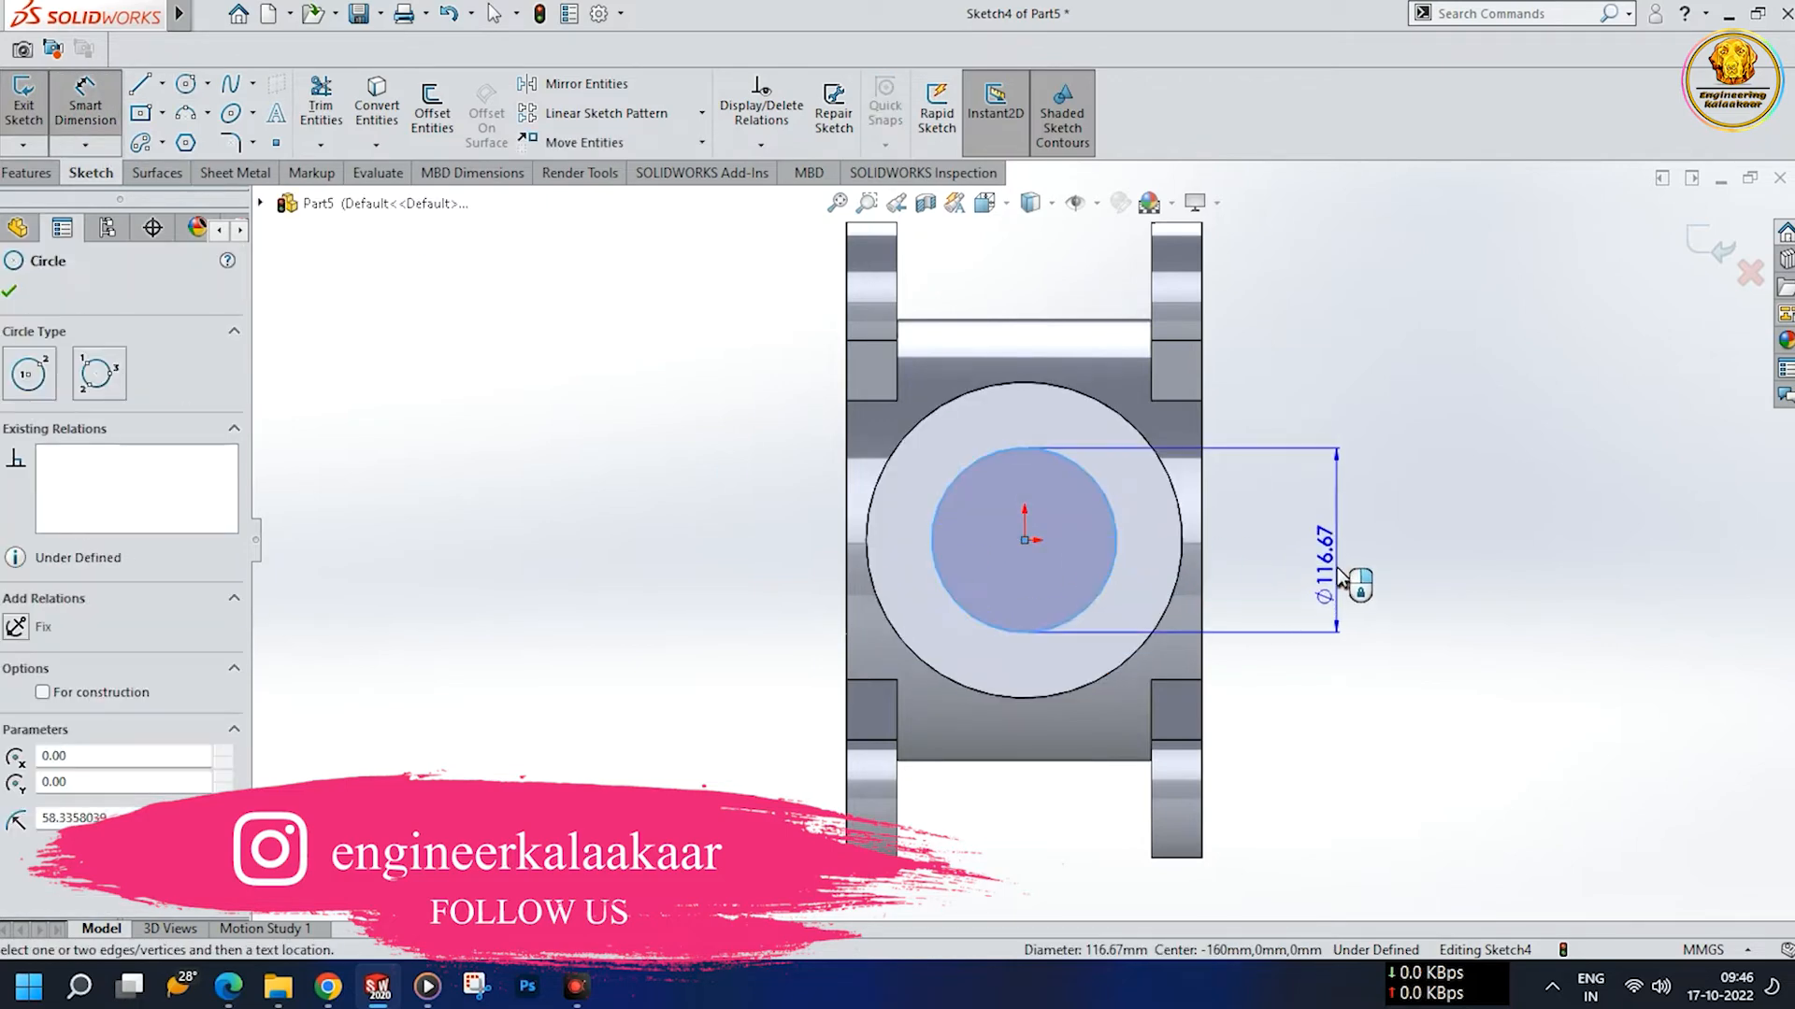
{"action": "left_click", "coordinate": [1346, 579]}
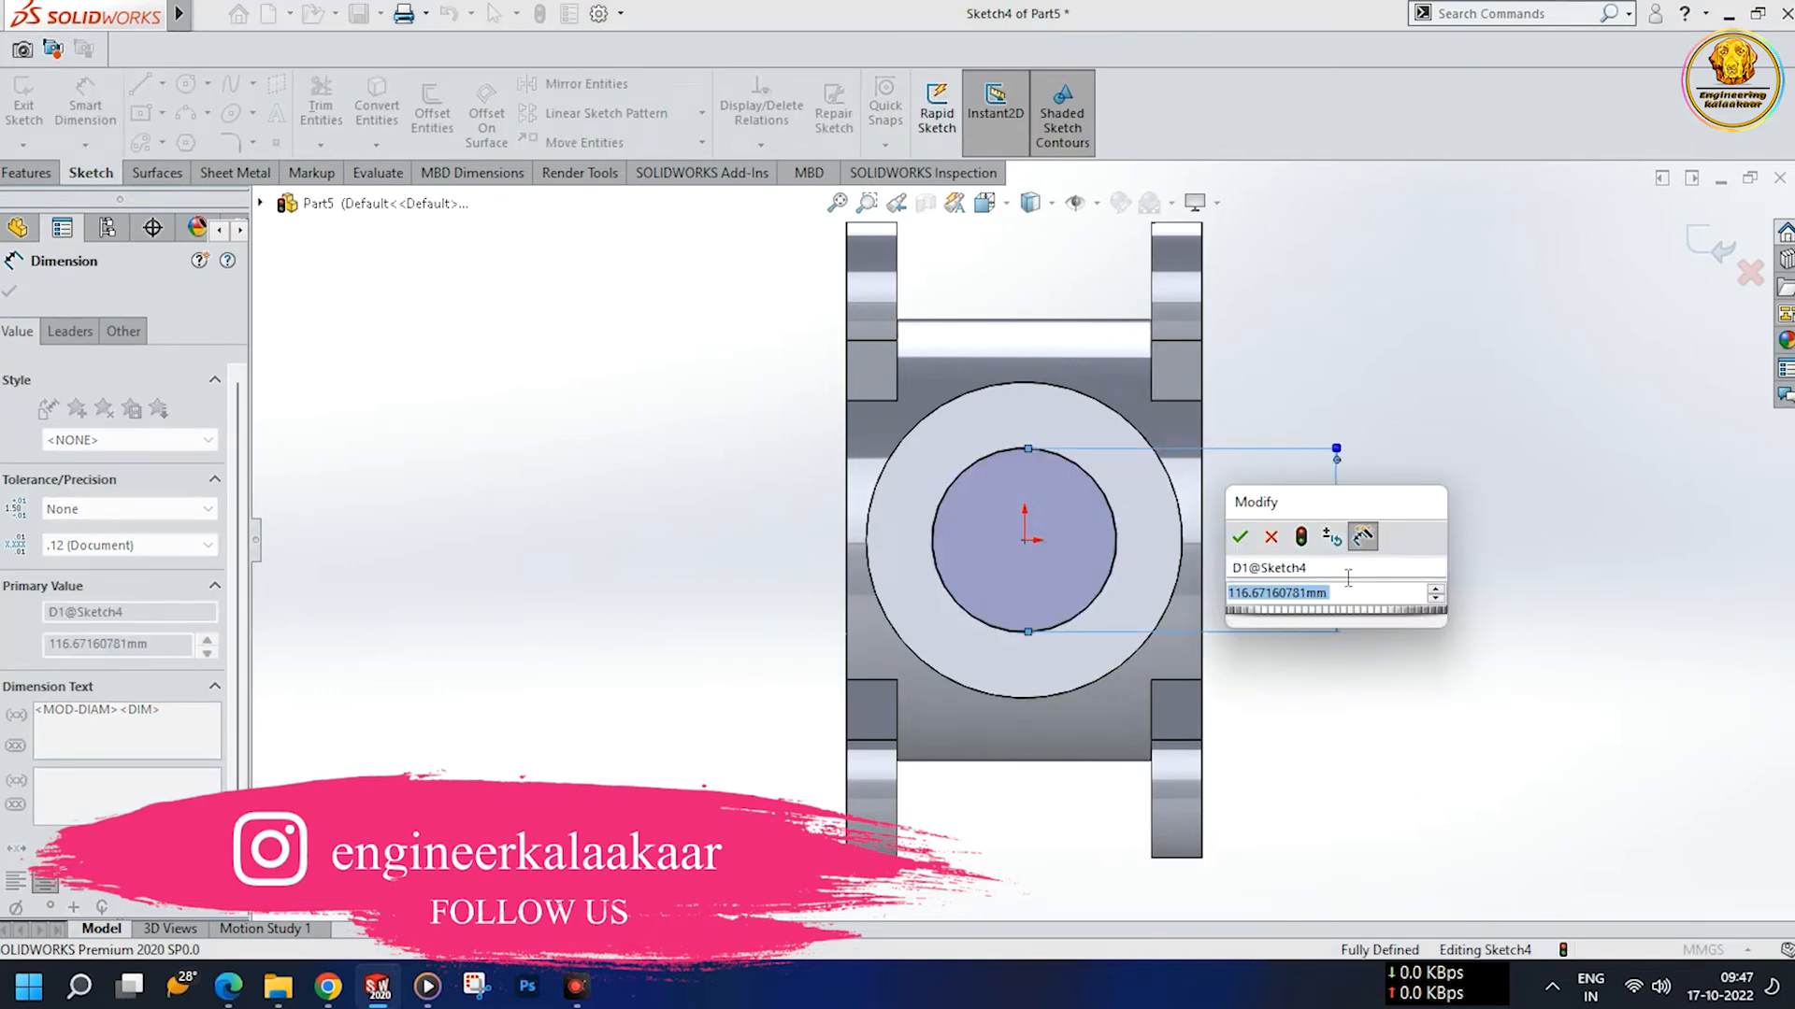
{"action": "type", "text": "100"}
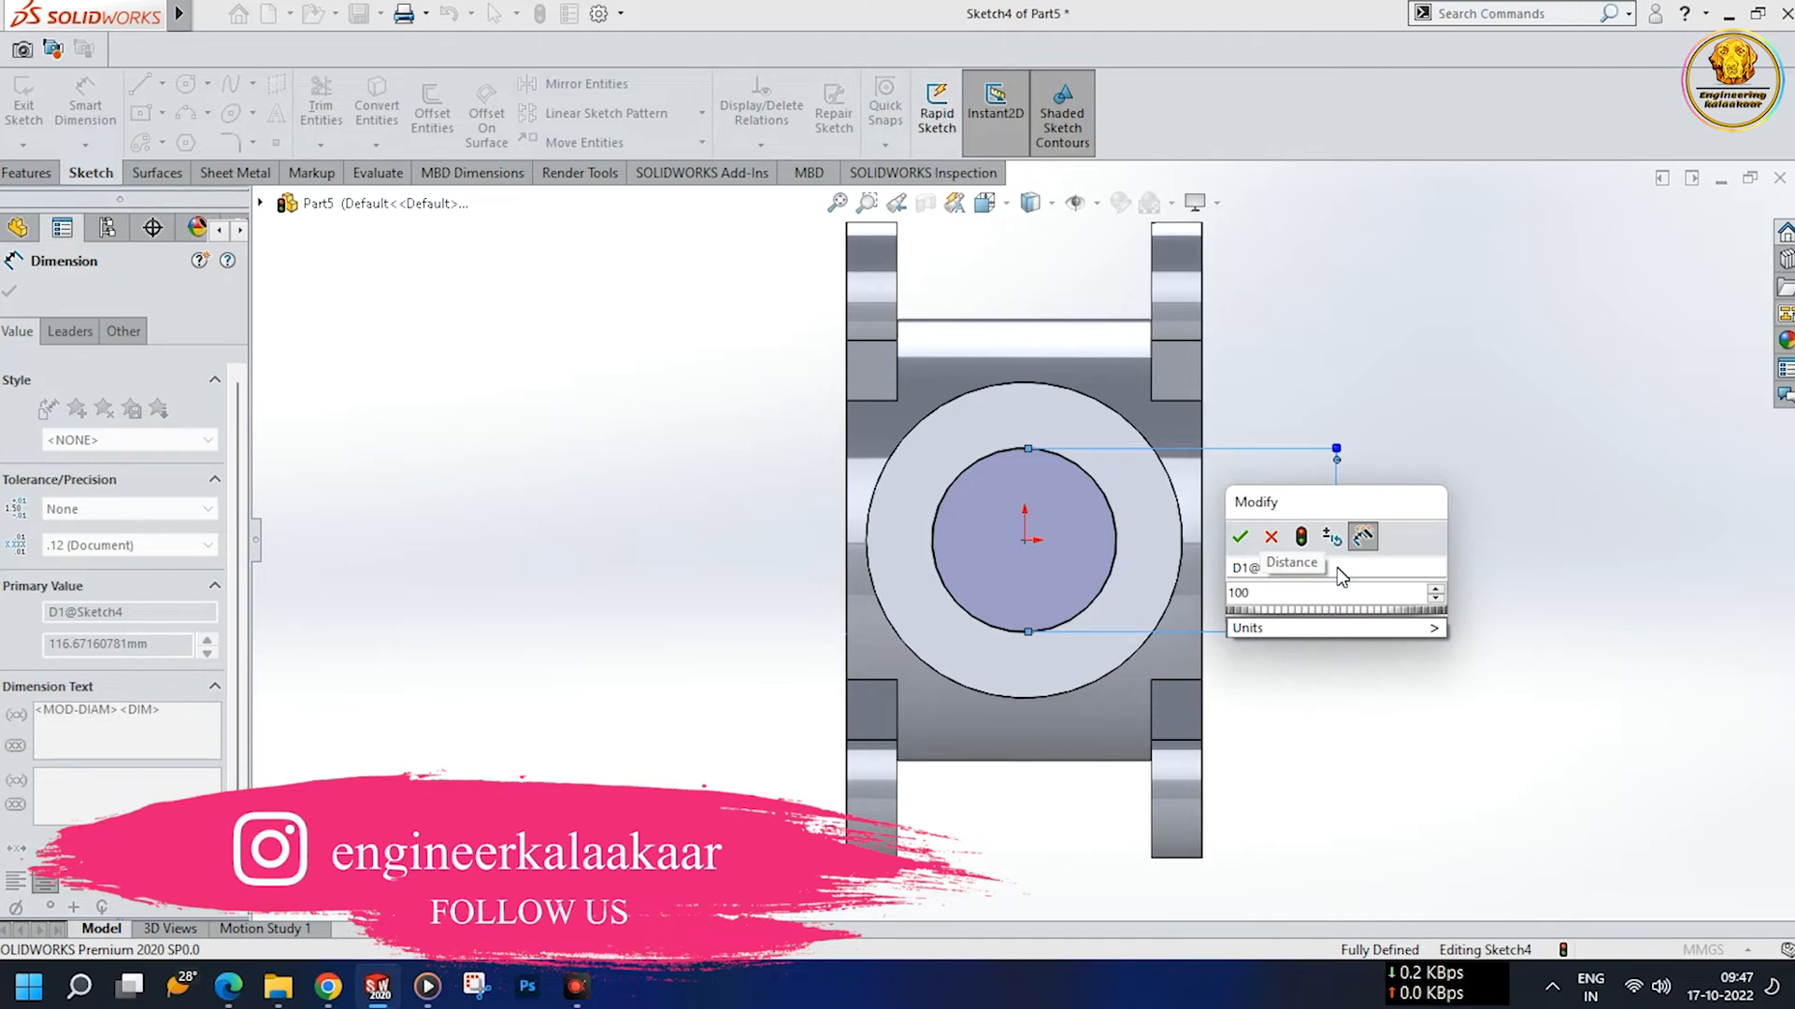
{"action": "key", "text": "Return"}
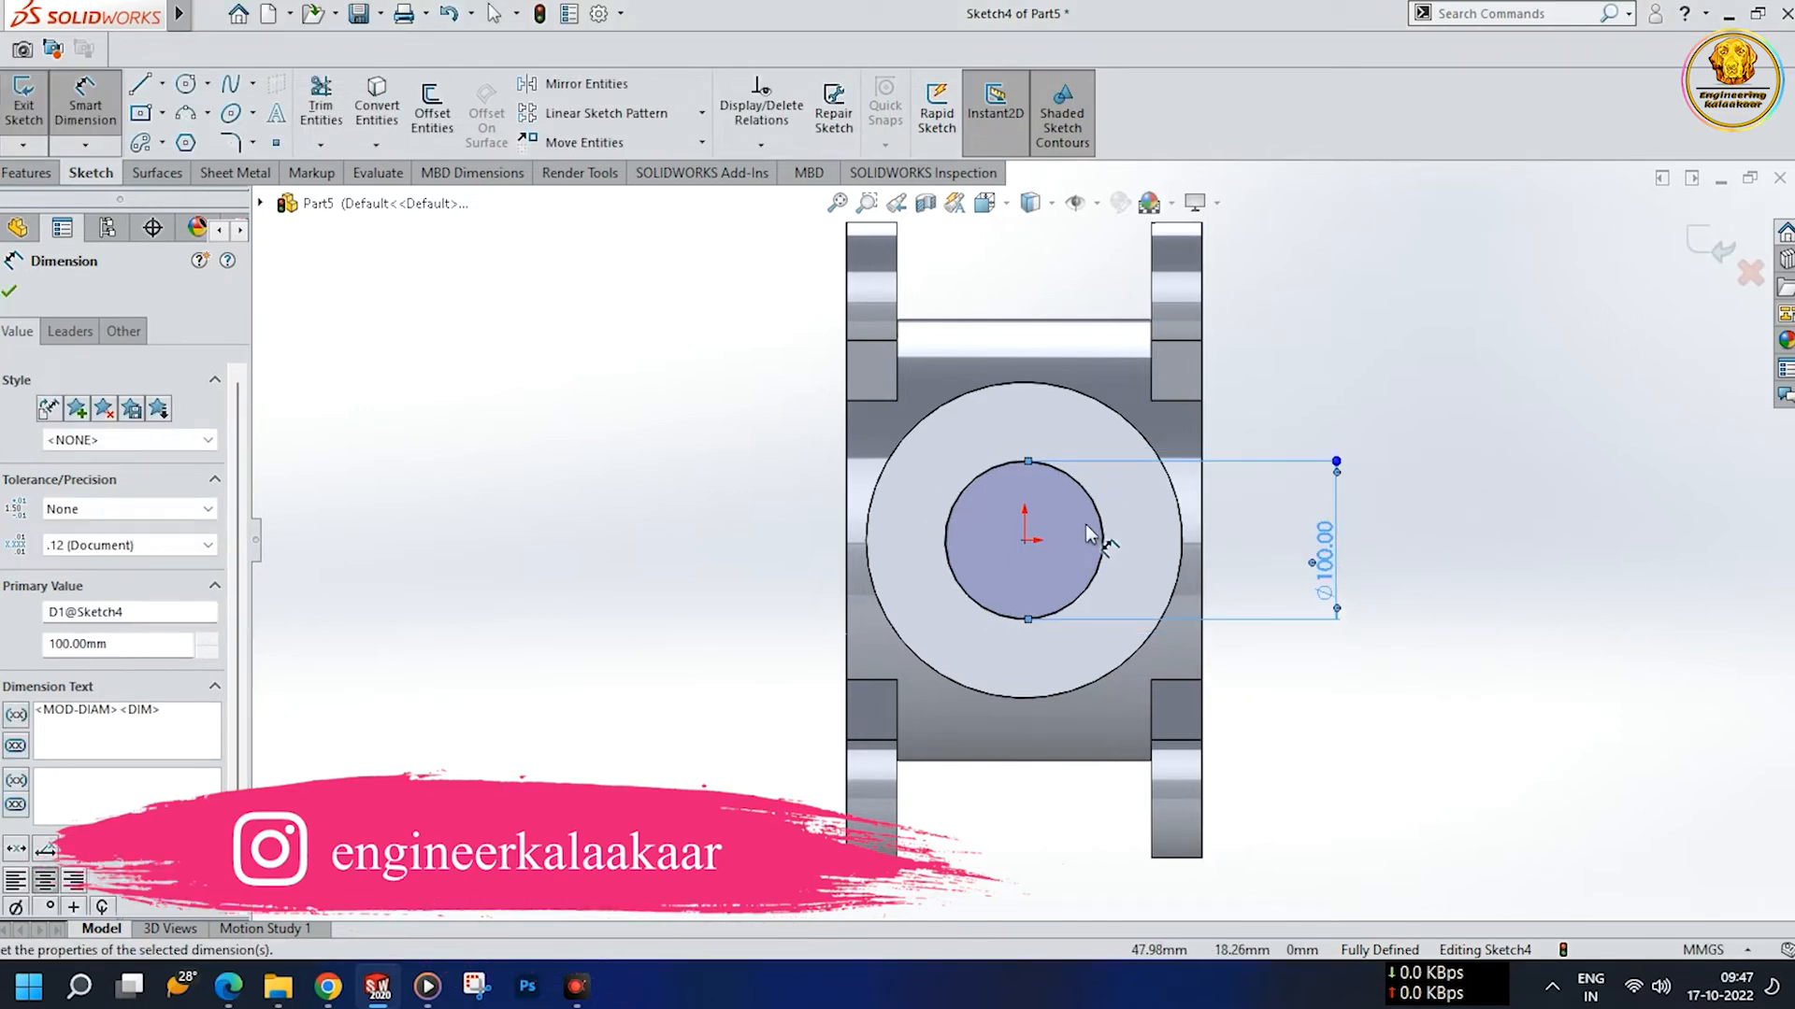
- Cut the 100 mm circle 25 mm deep into the boss end face as a blind recess
{"action": "left_click", "coordinate": [26, 171]}
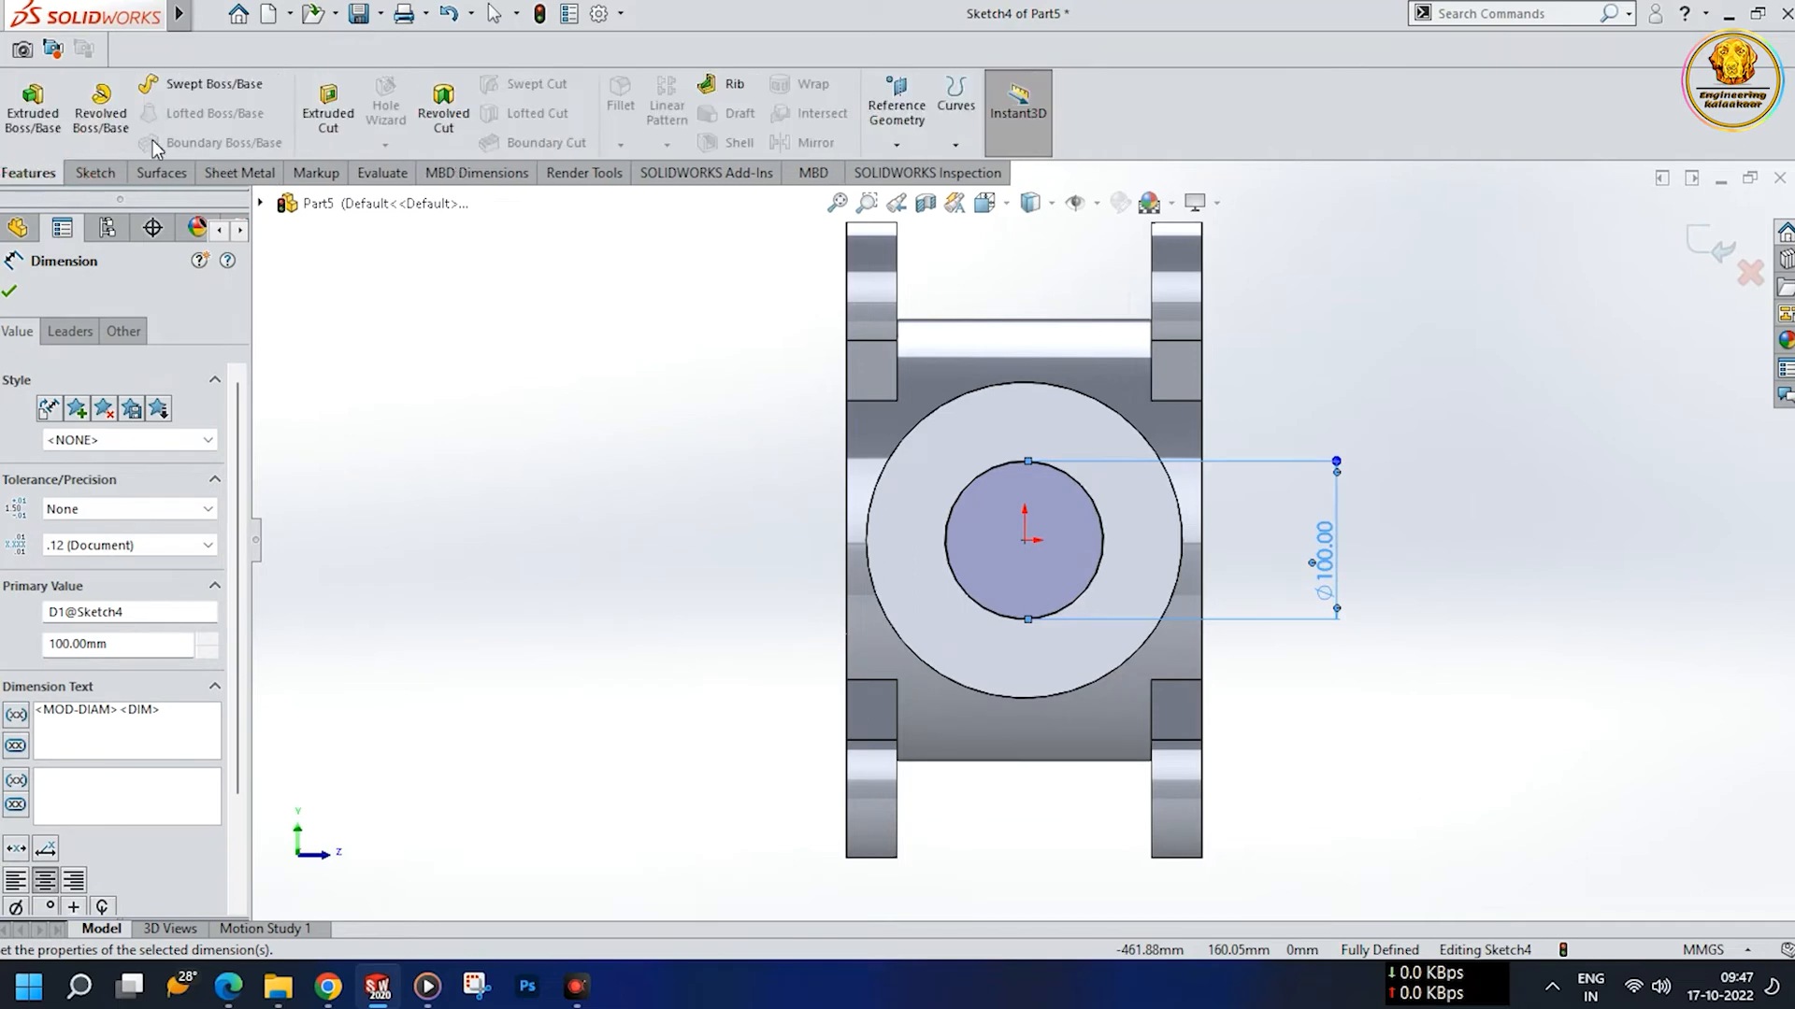
{"action": "left_click", "coordinate": [327, 110]}
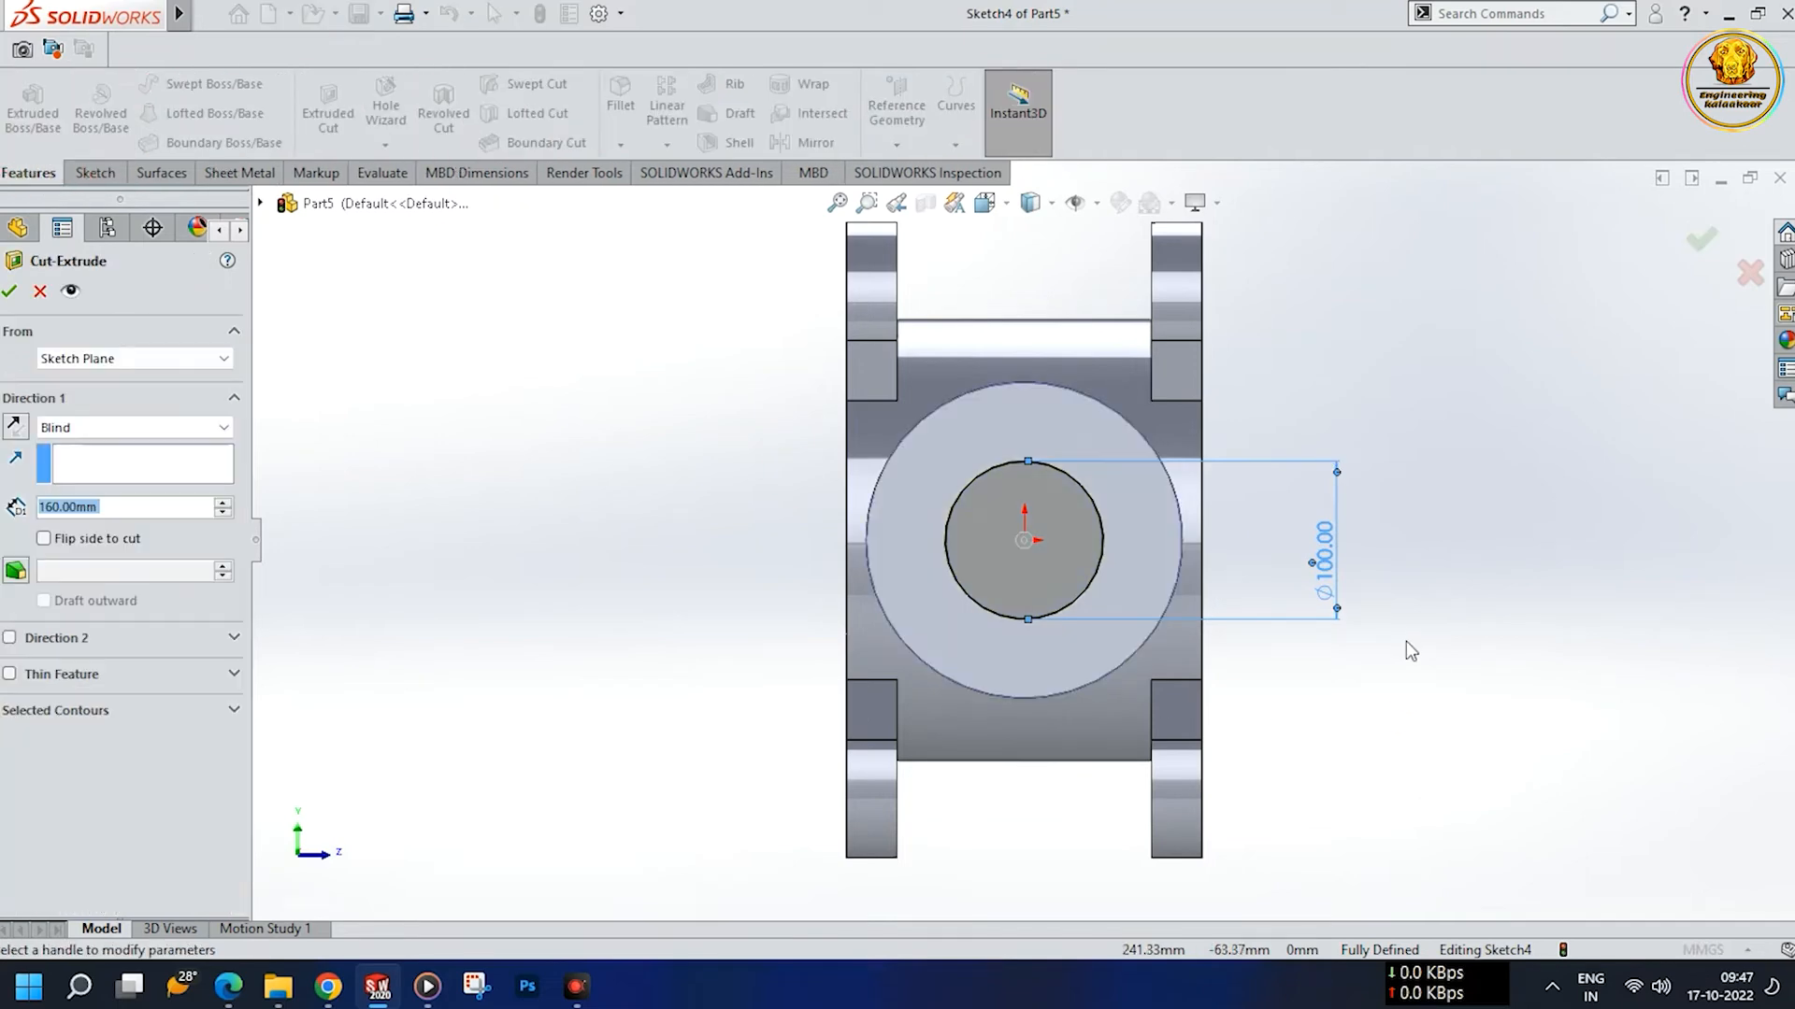
{"action": "middle_click_drag", "start_coordinate": [1405, 657], "coordinate": [1302, 681]}
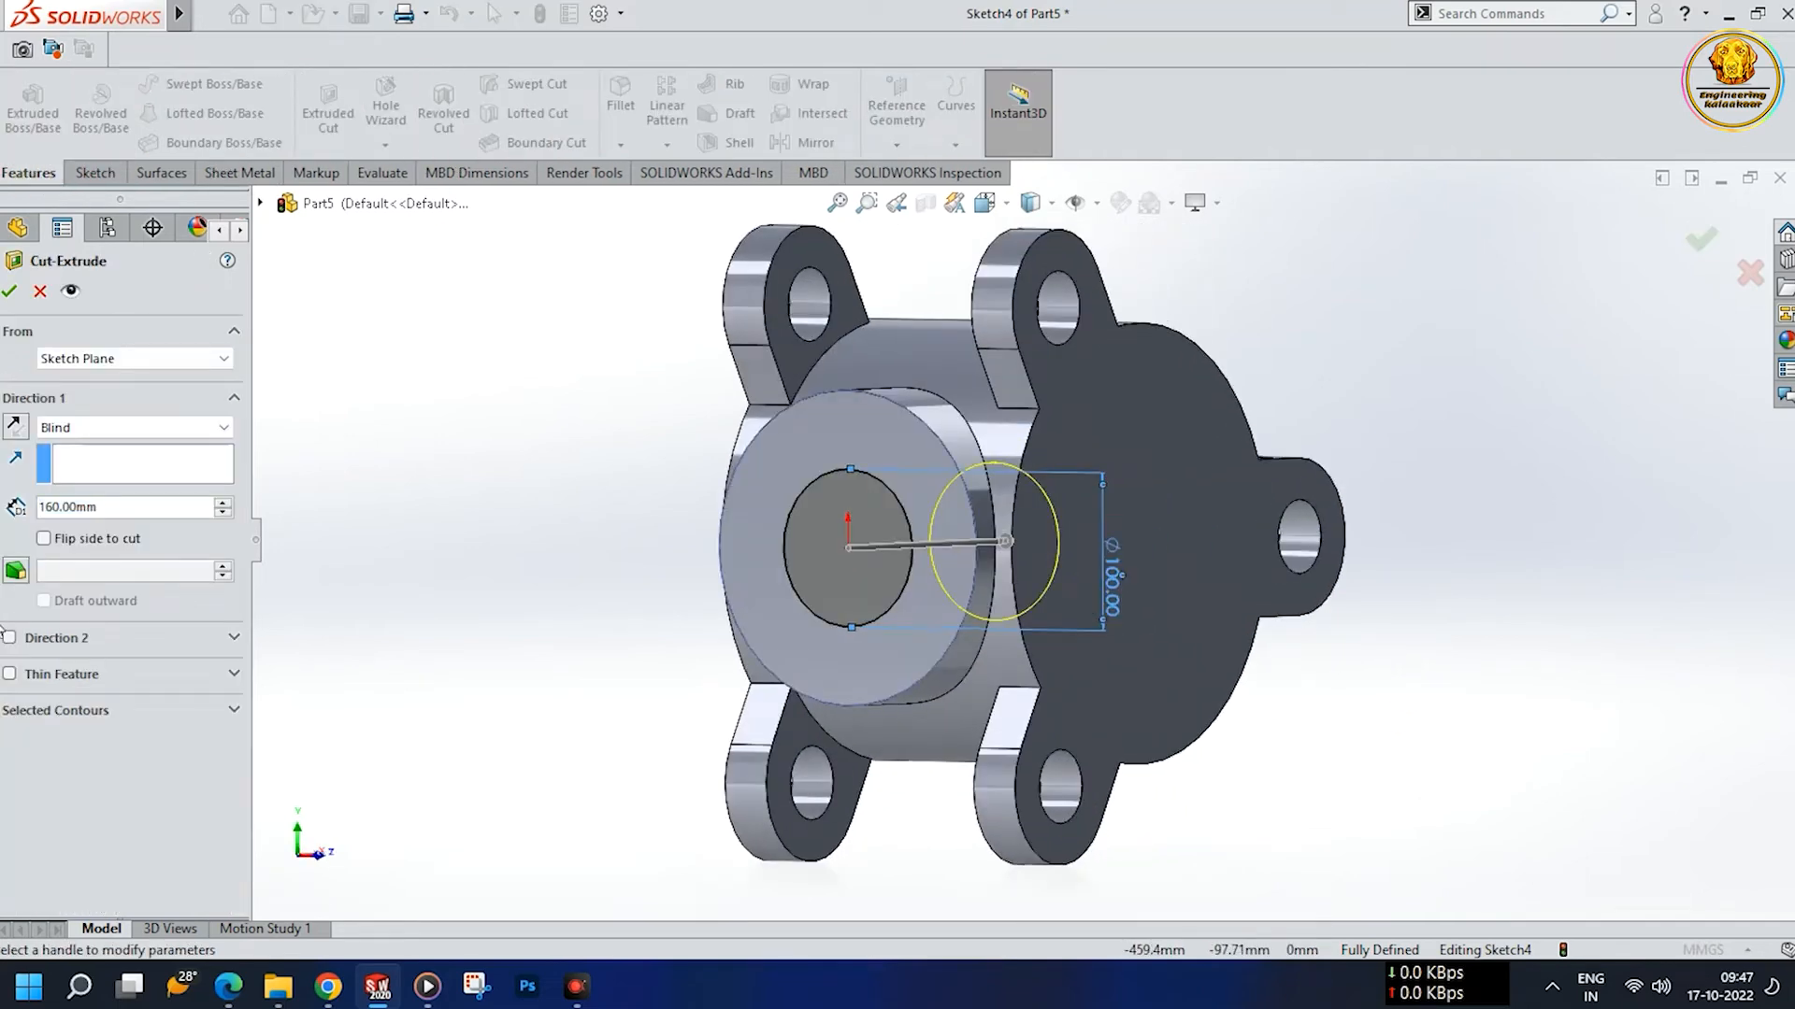
{"action": "double_click", "coordinate": [109, 507]}
{"action": "type", "text": "25"}
{"action": "key", "text": "Return"}
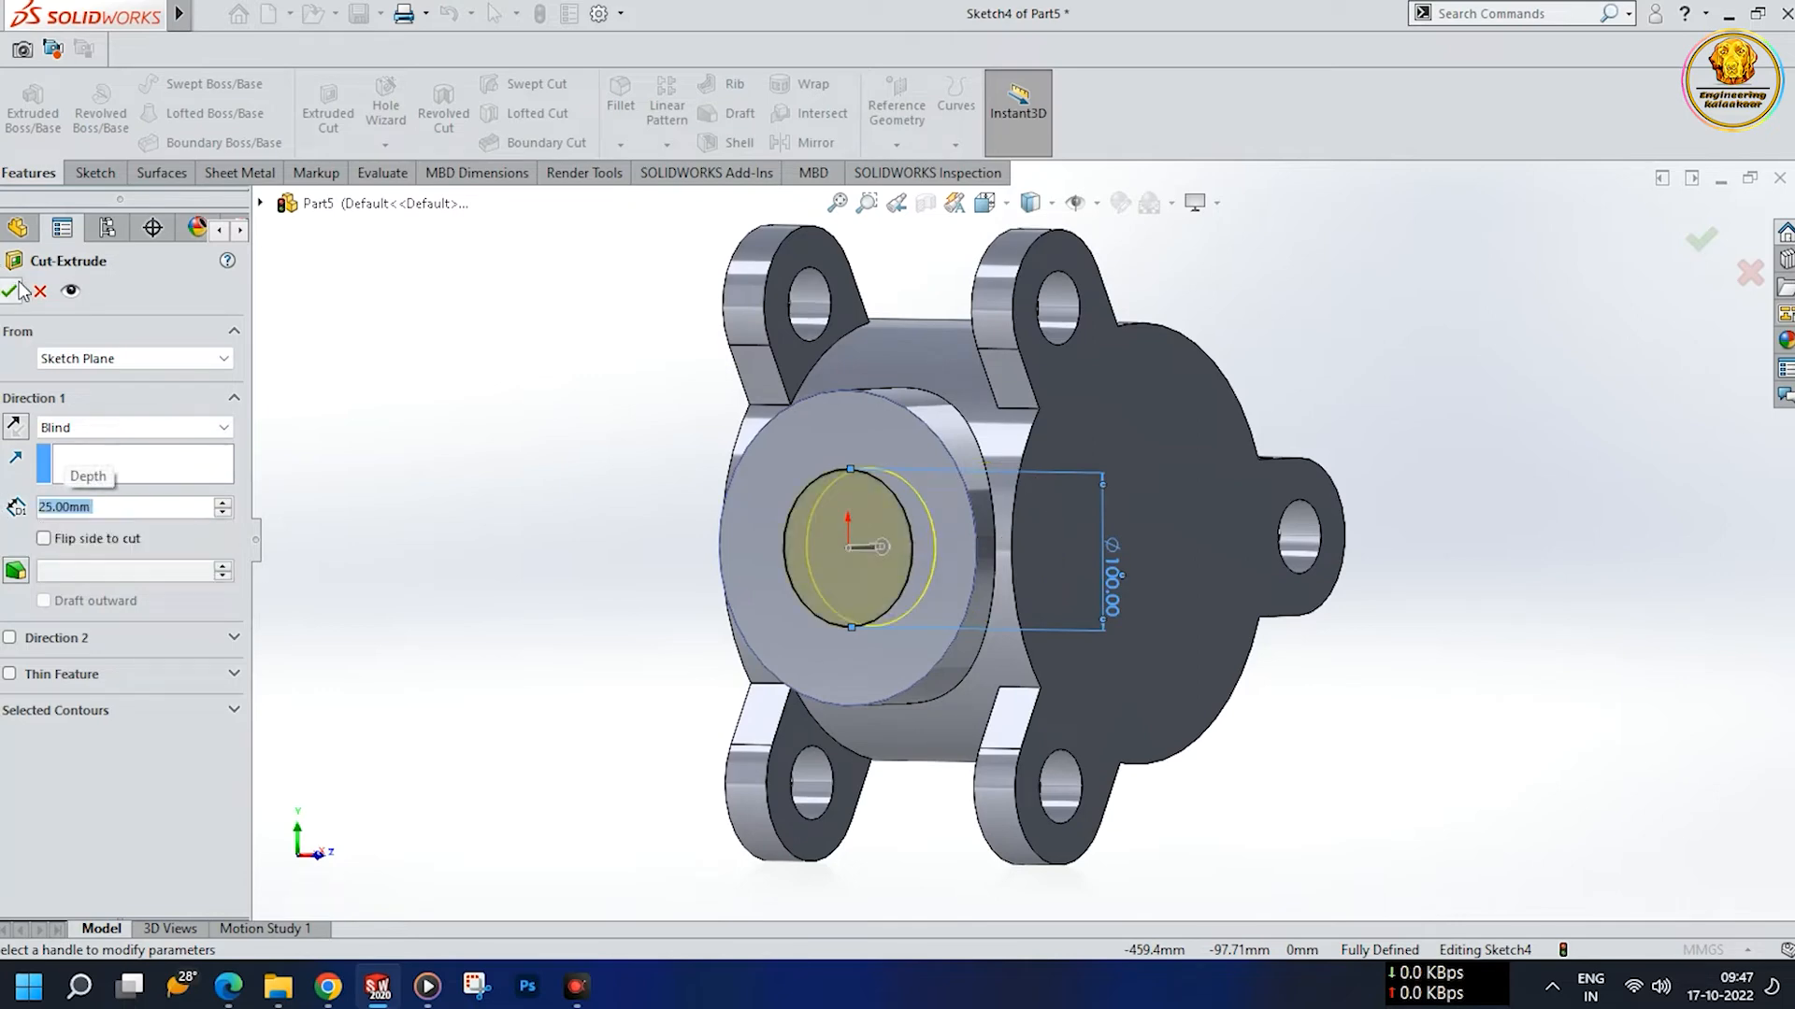
{"action": "left_click", "coordinate": [13, 289]}
- Start a sketch on the side boss's flat end face and draw a horizontal construction line about 81 mm long leftward from the origin
{"action": "middle_click_drag", "start_coordinate": [555, 576], "coordinate": [714, 541]}
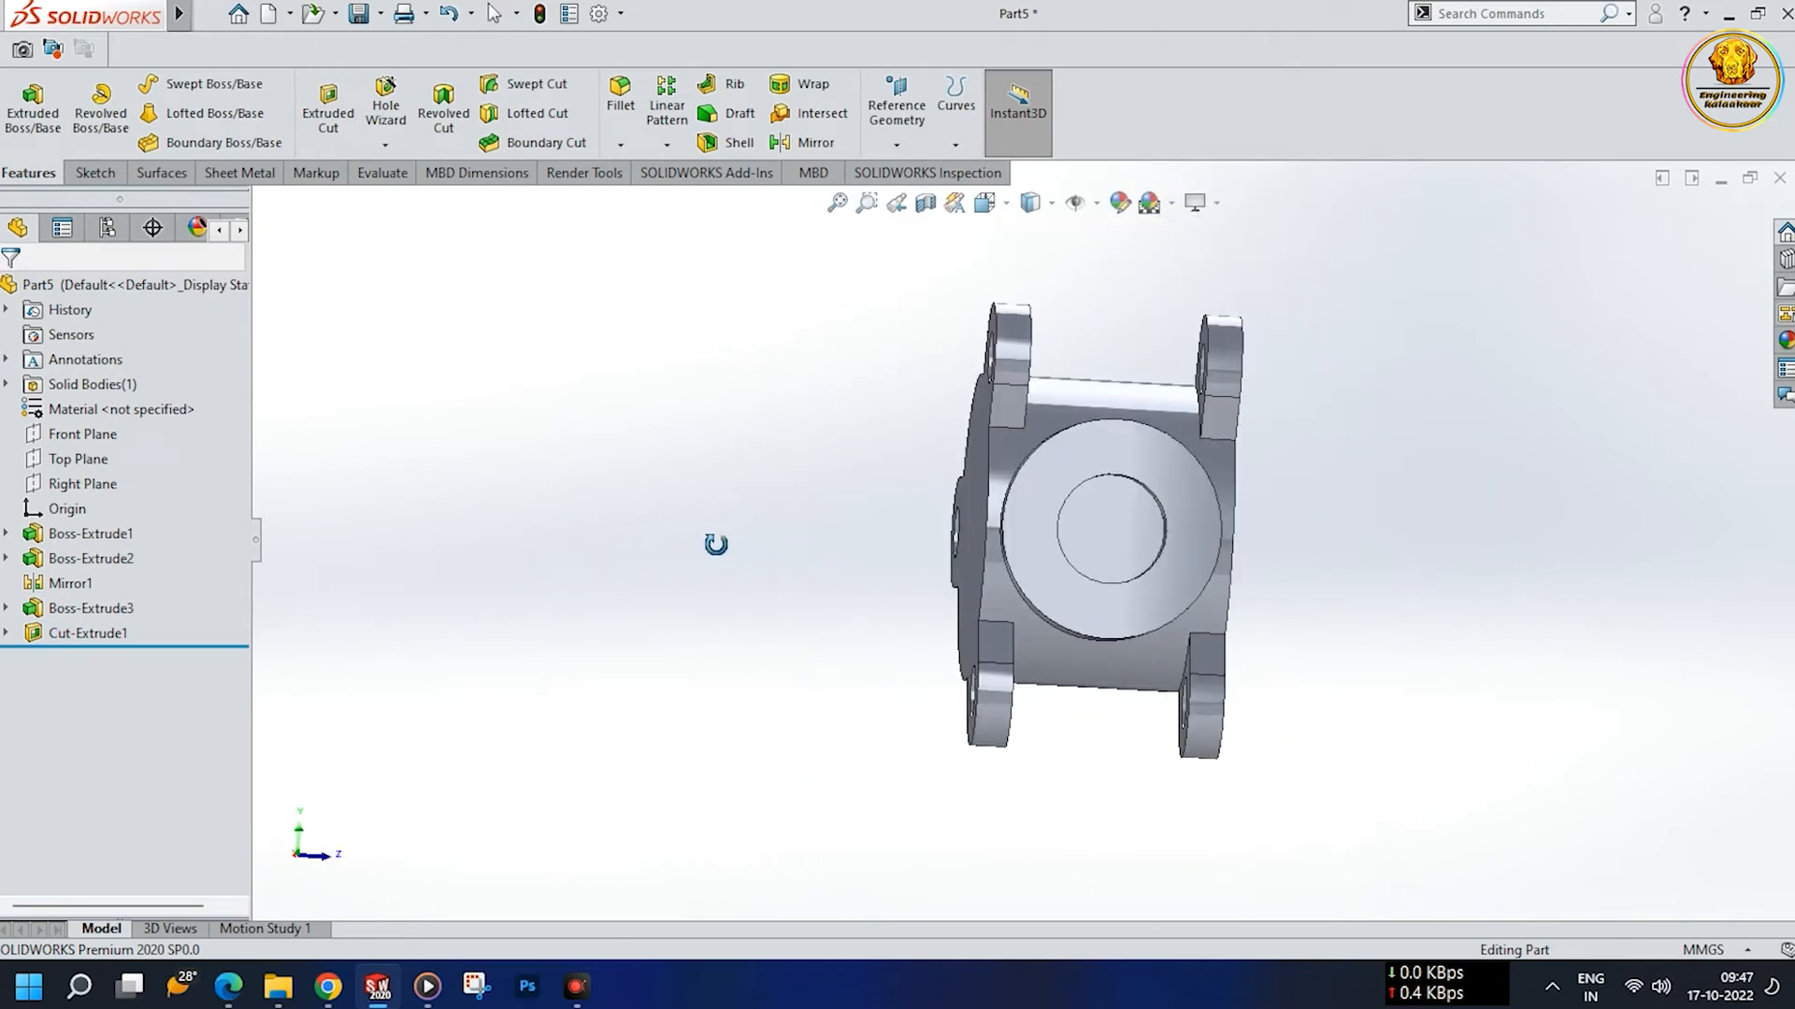
{"action": "left_click", "coordinate": [1168, 570]}
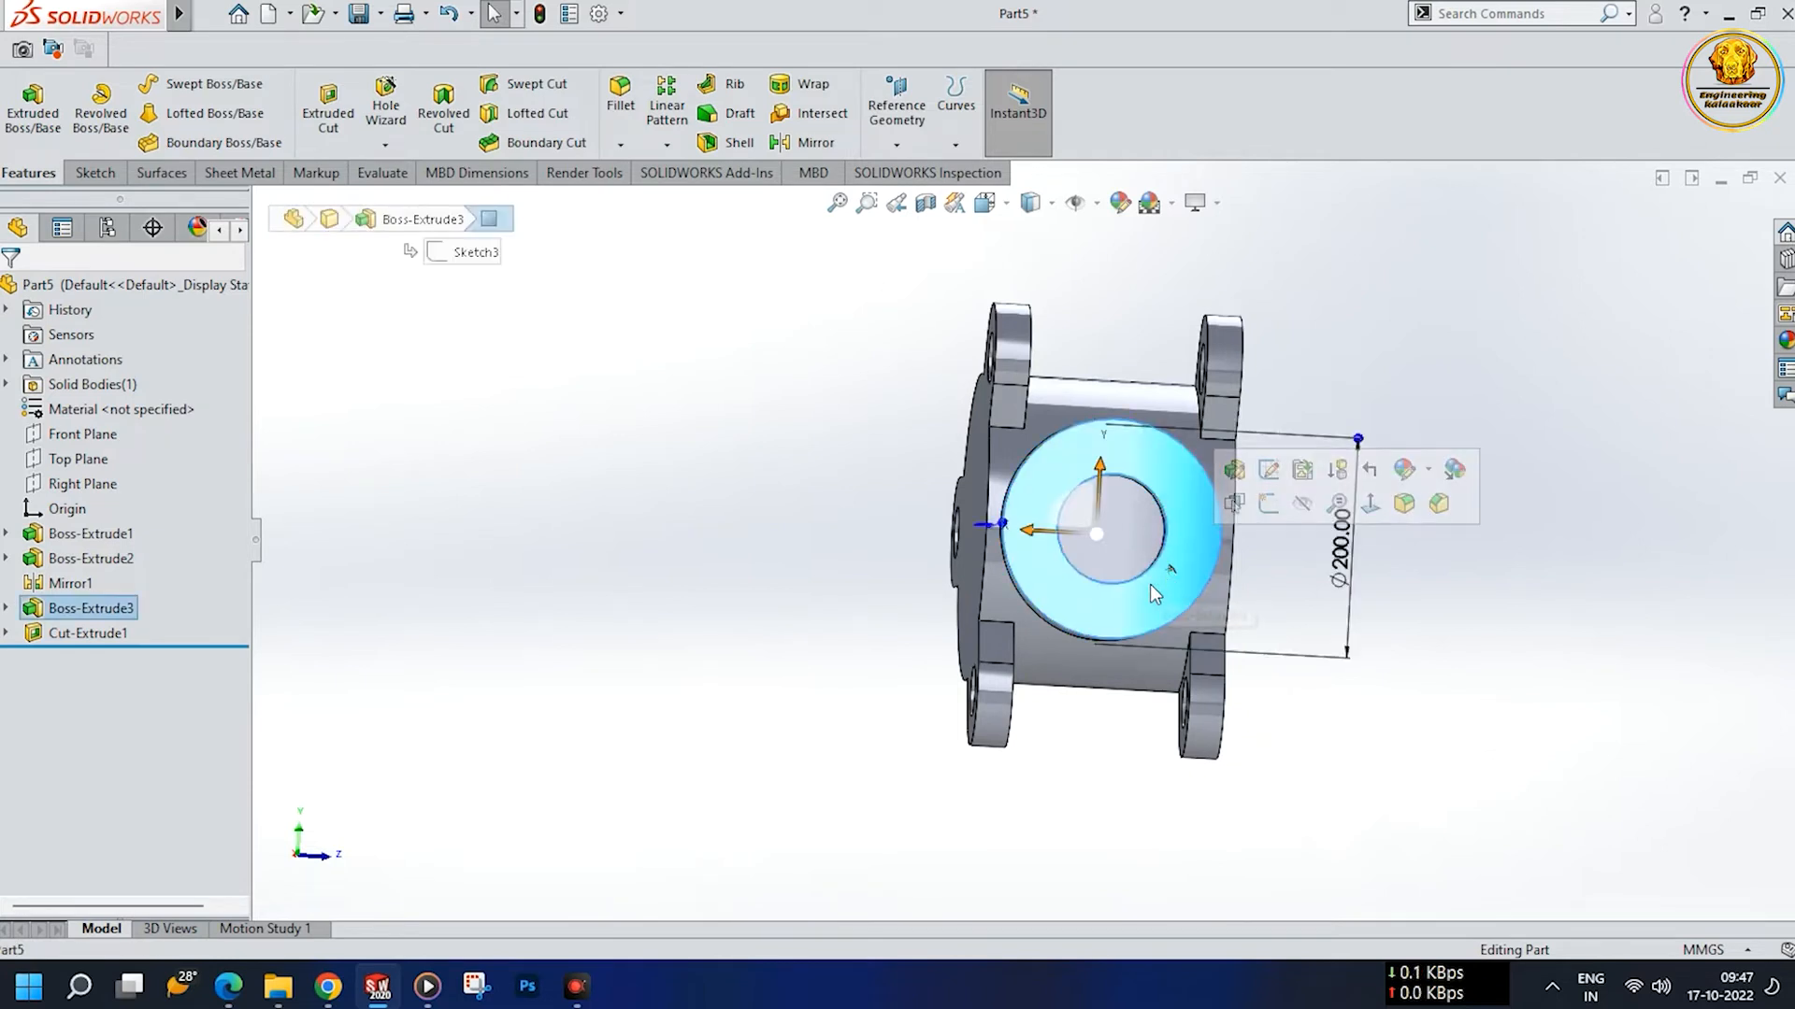
{"action": "middle_click_drag", "start_coordinate": [1170, 584], "coordinate": [1147, 587]}
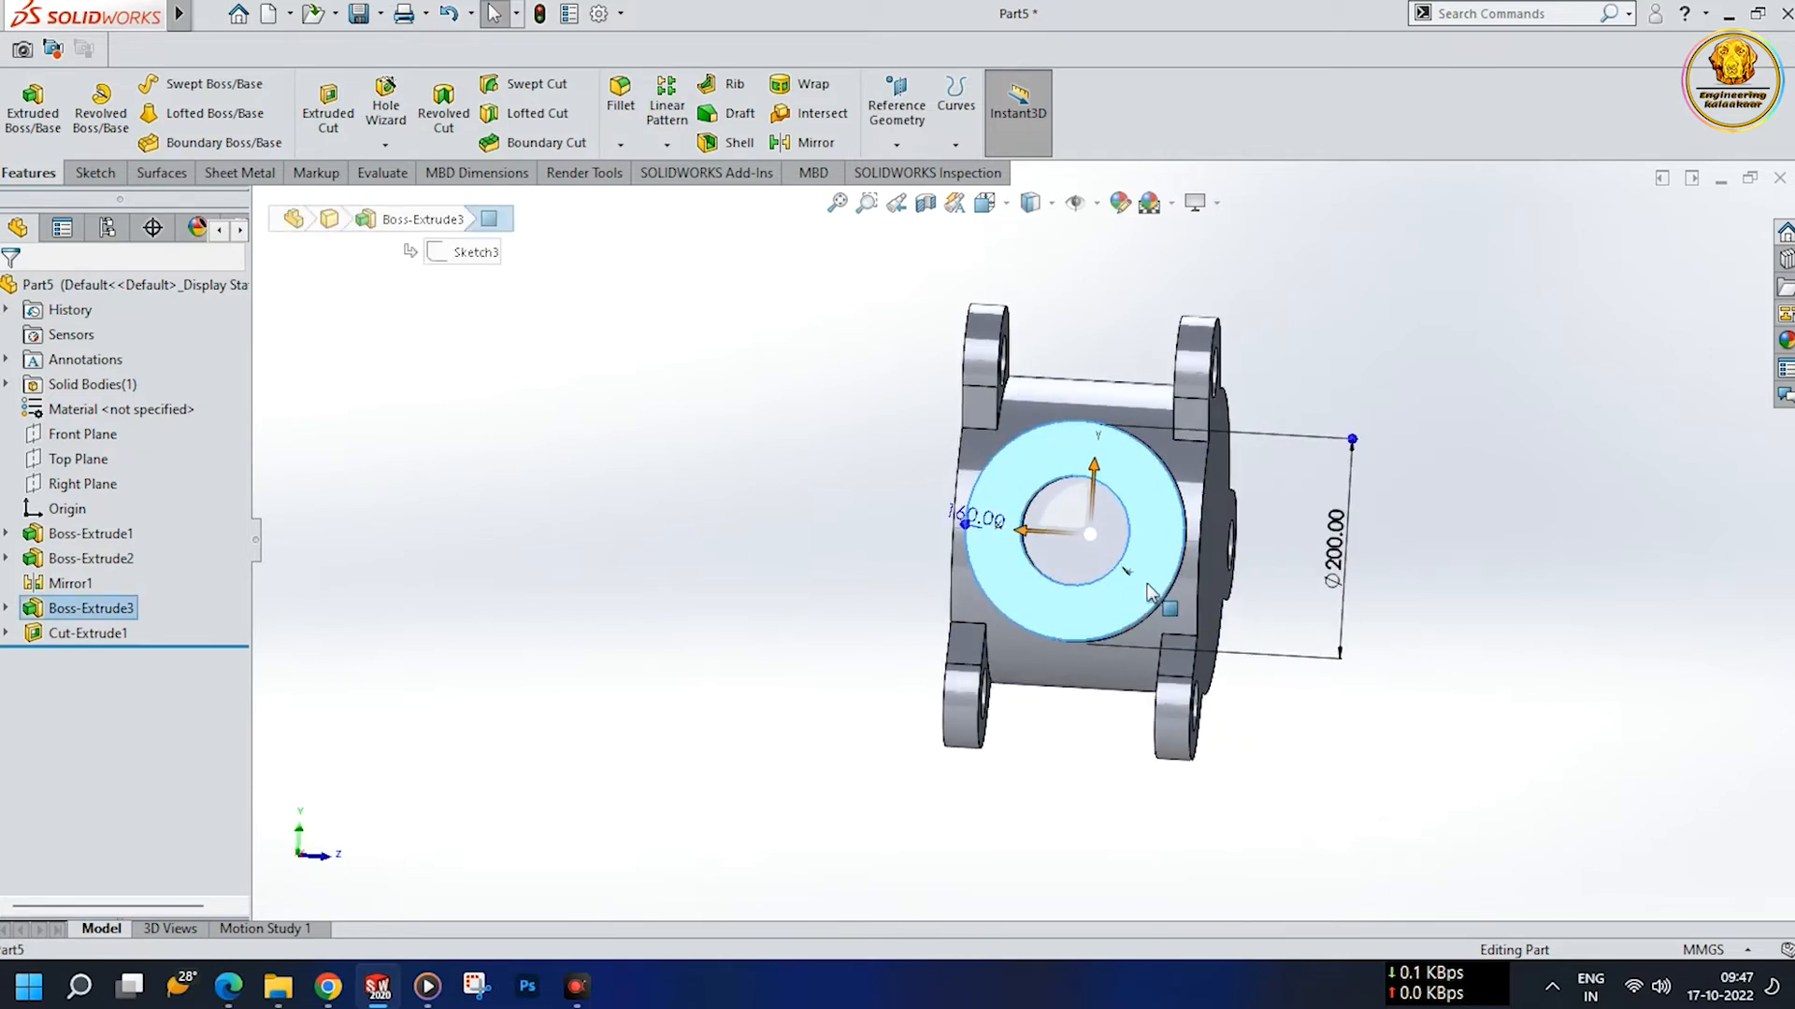
{"action": "scroll", "coordinate": [1015, 531], "scroll_direction": "down", "scroll_amount": 2}
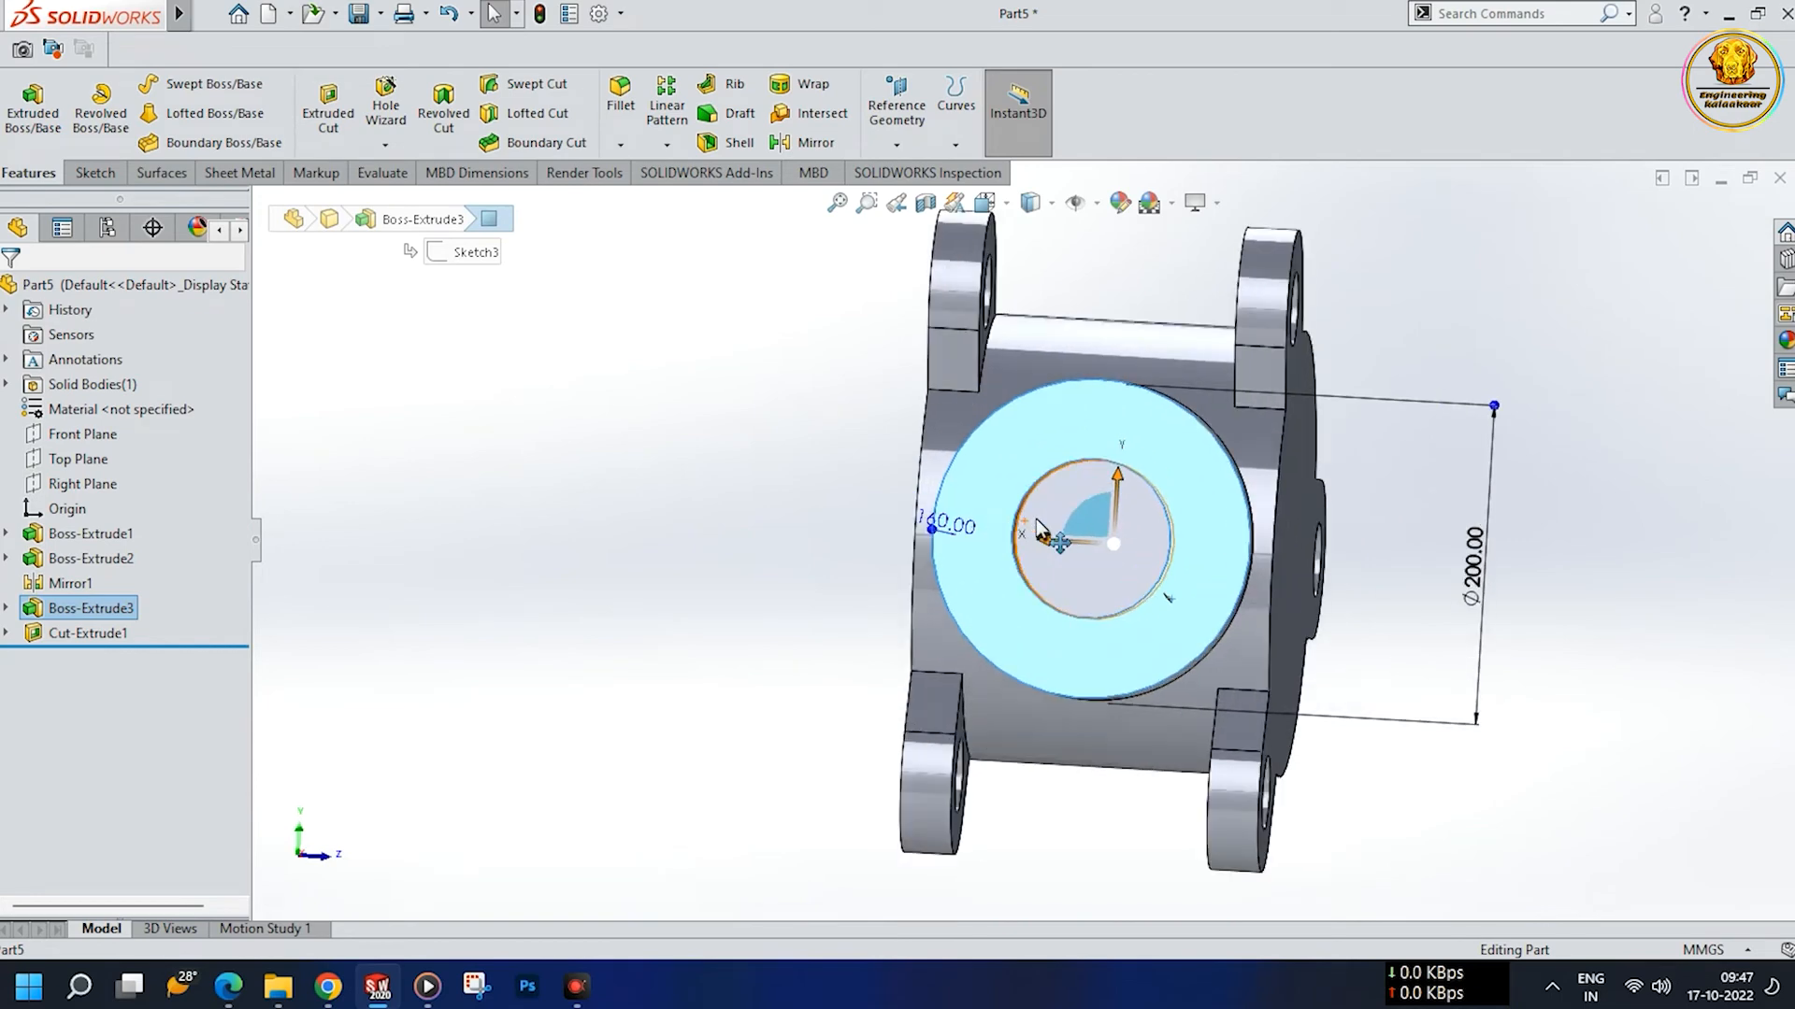
{"action": "right_click", "coordinate": [984, 574]}
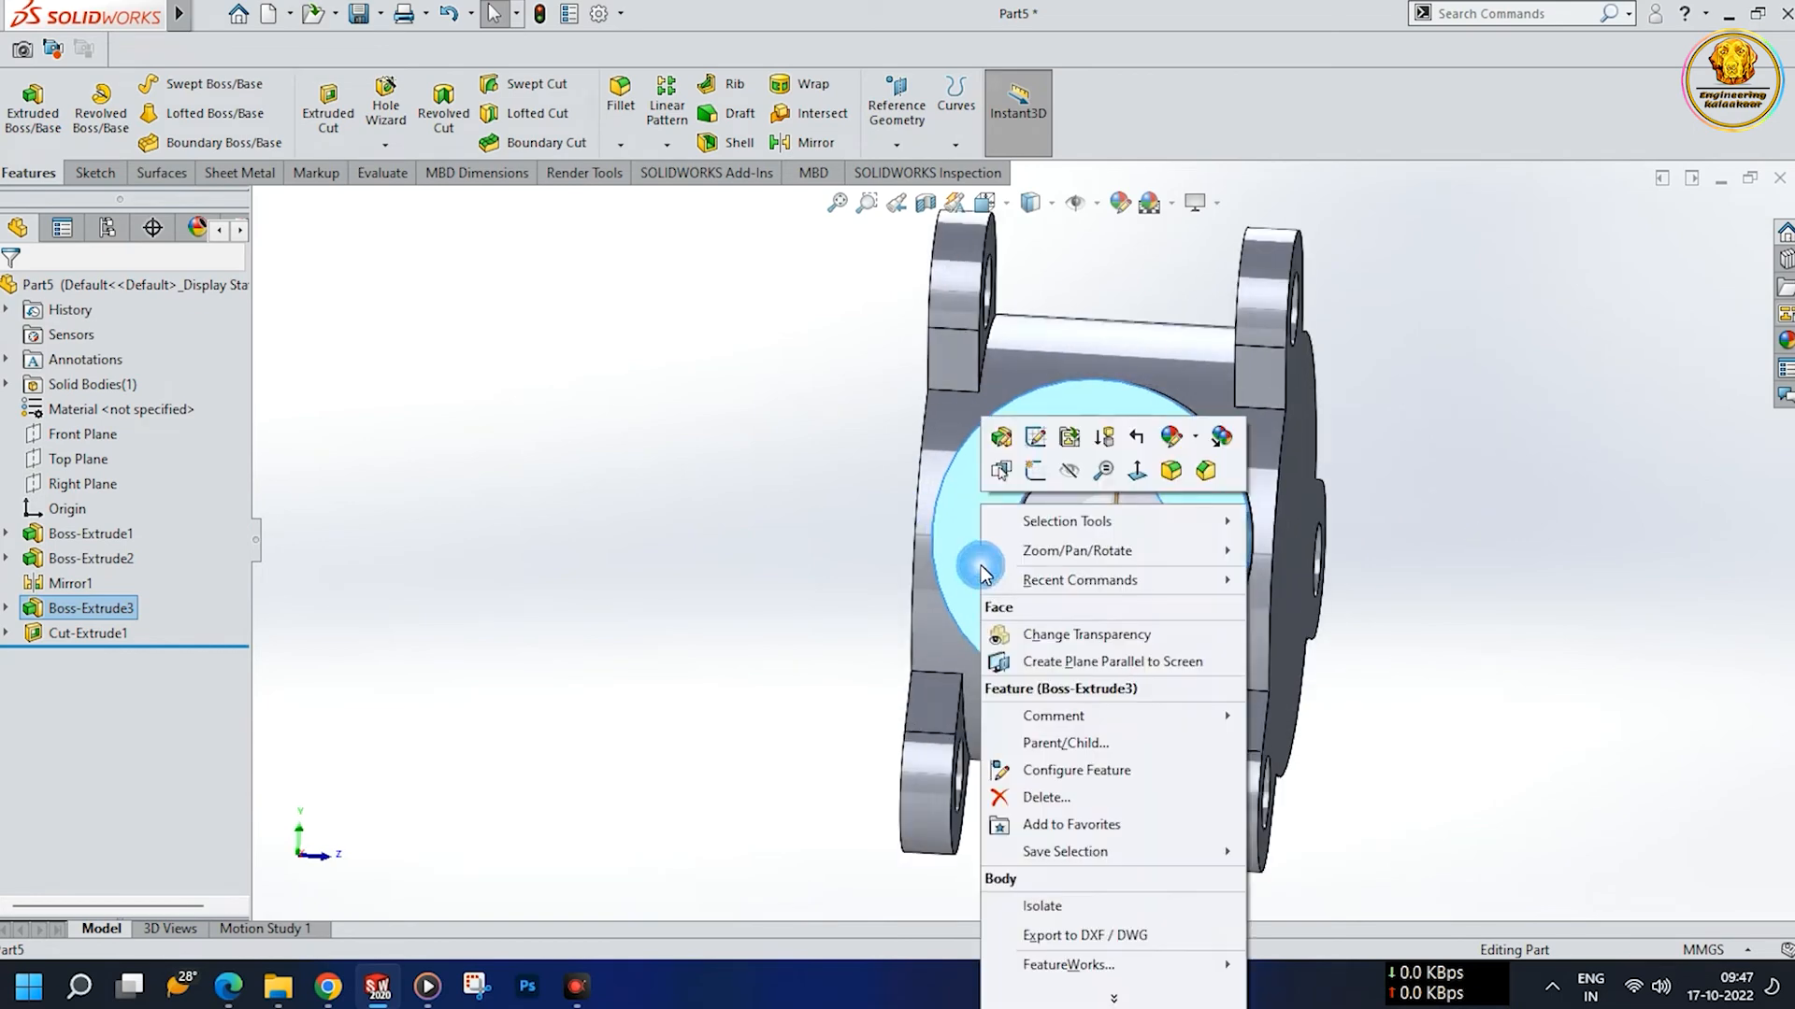
{"action": "left_click", "coordinate": [1032, 472]}
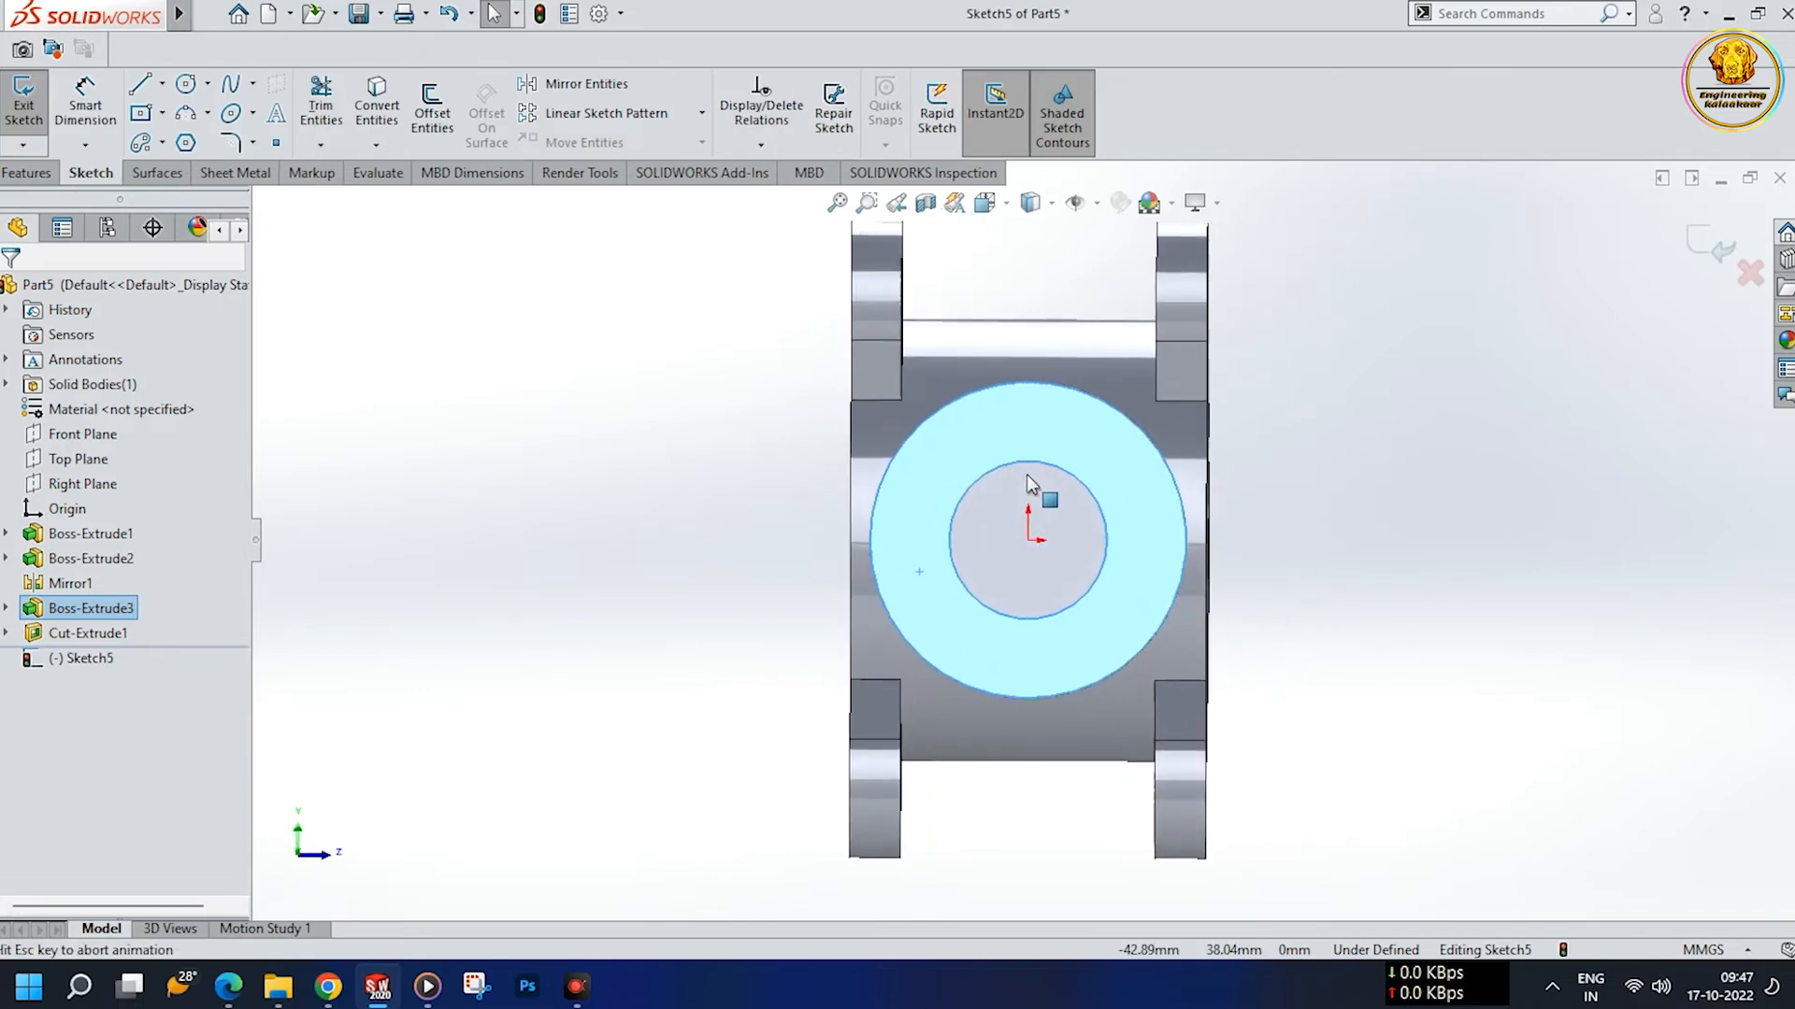
{"action": "left_click", "coordinate": [187, 86]}
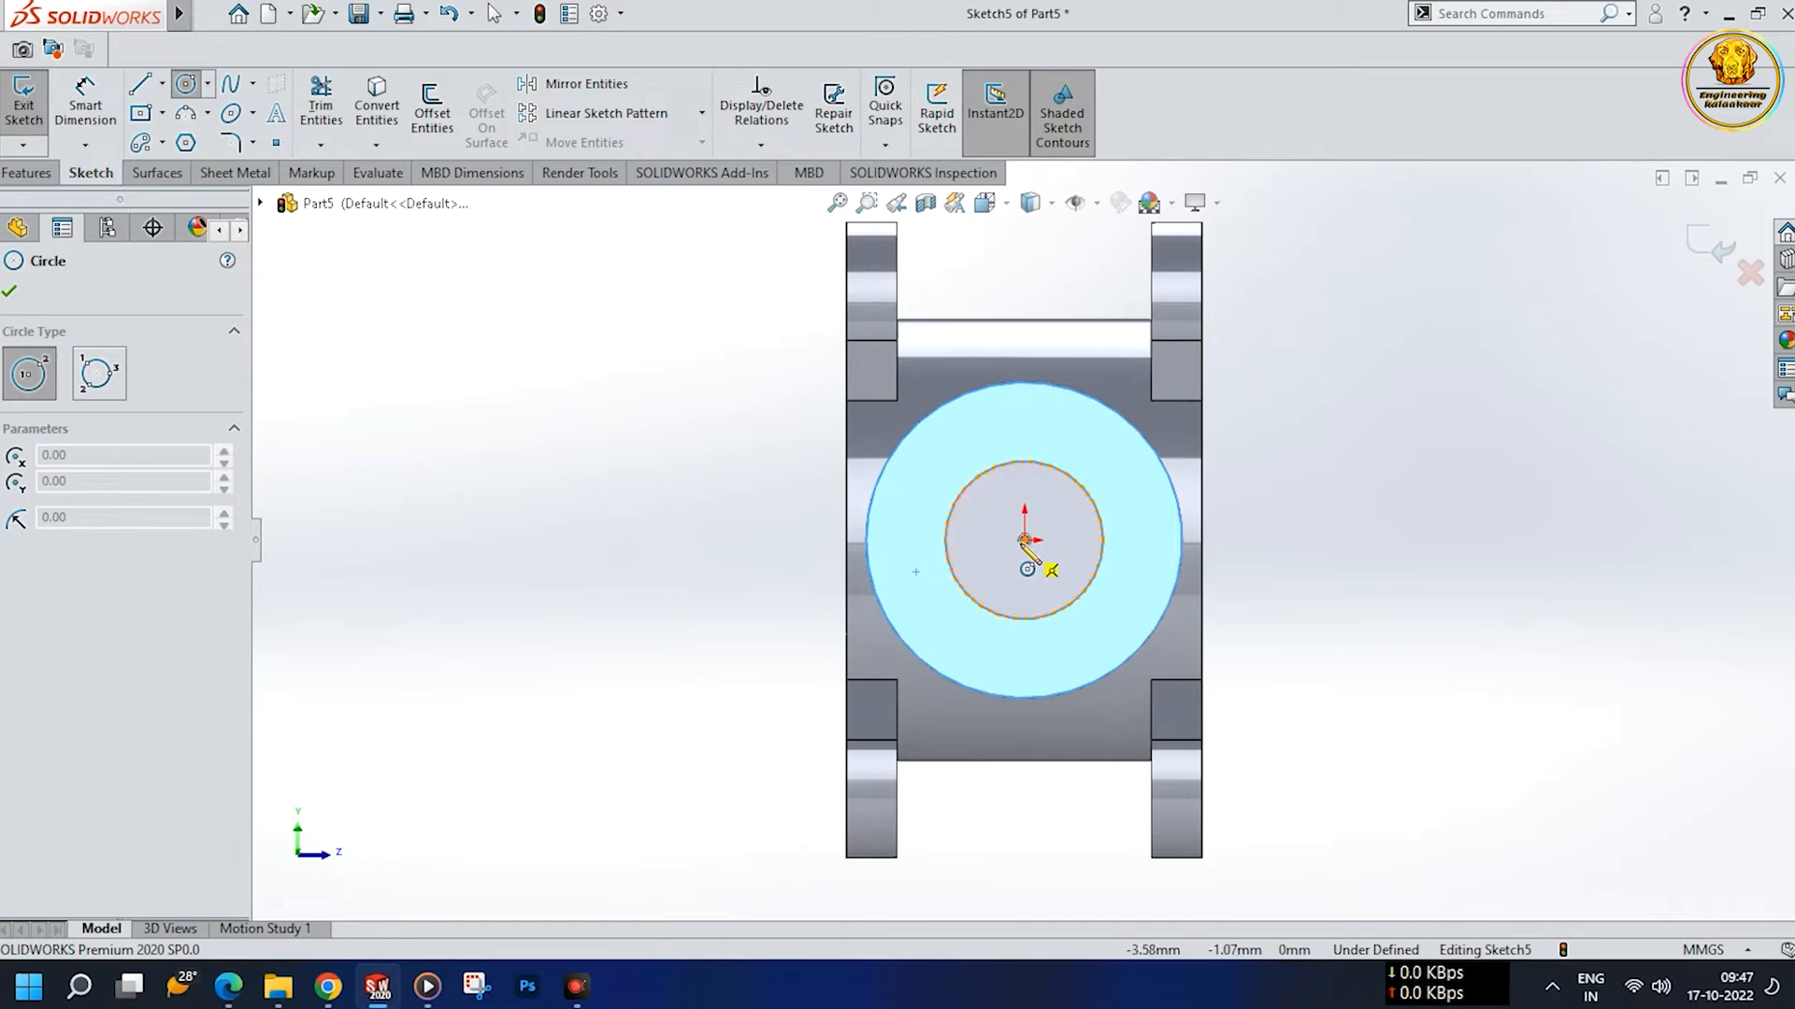
{"action": "left_click", "coordinate": [162, 84]}
{"action": "left_click", "coordinate": [171, 147]}
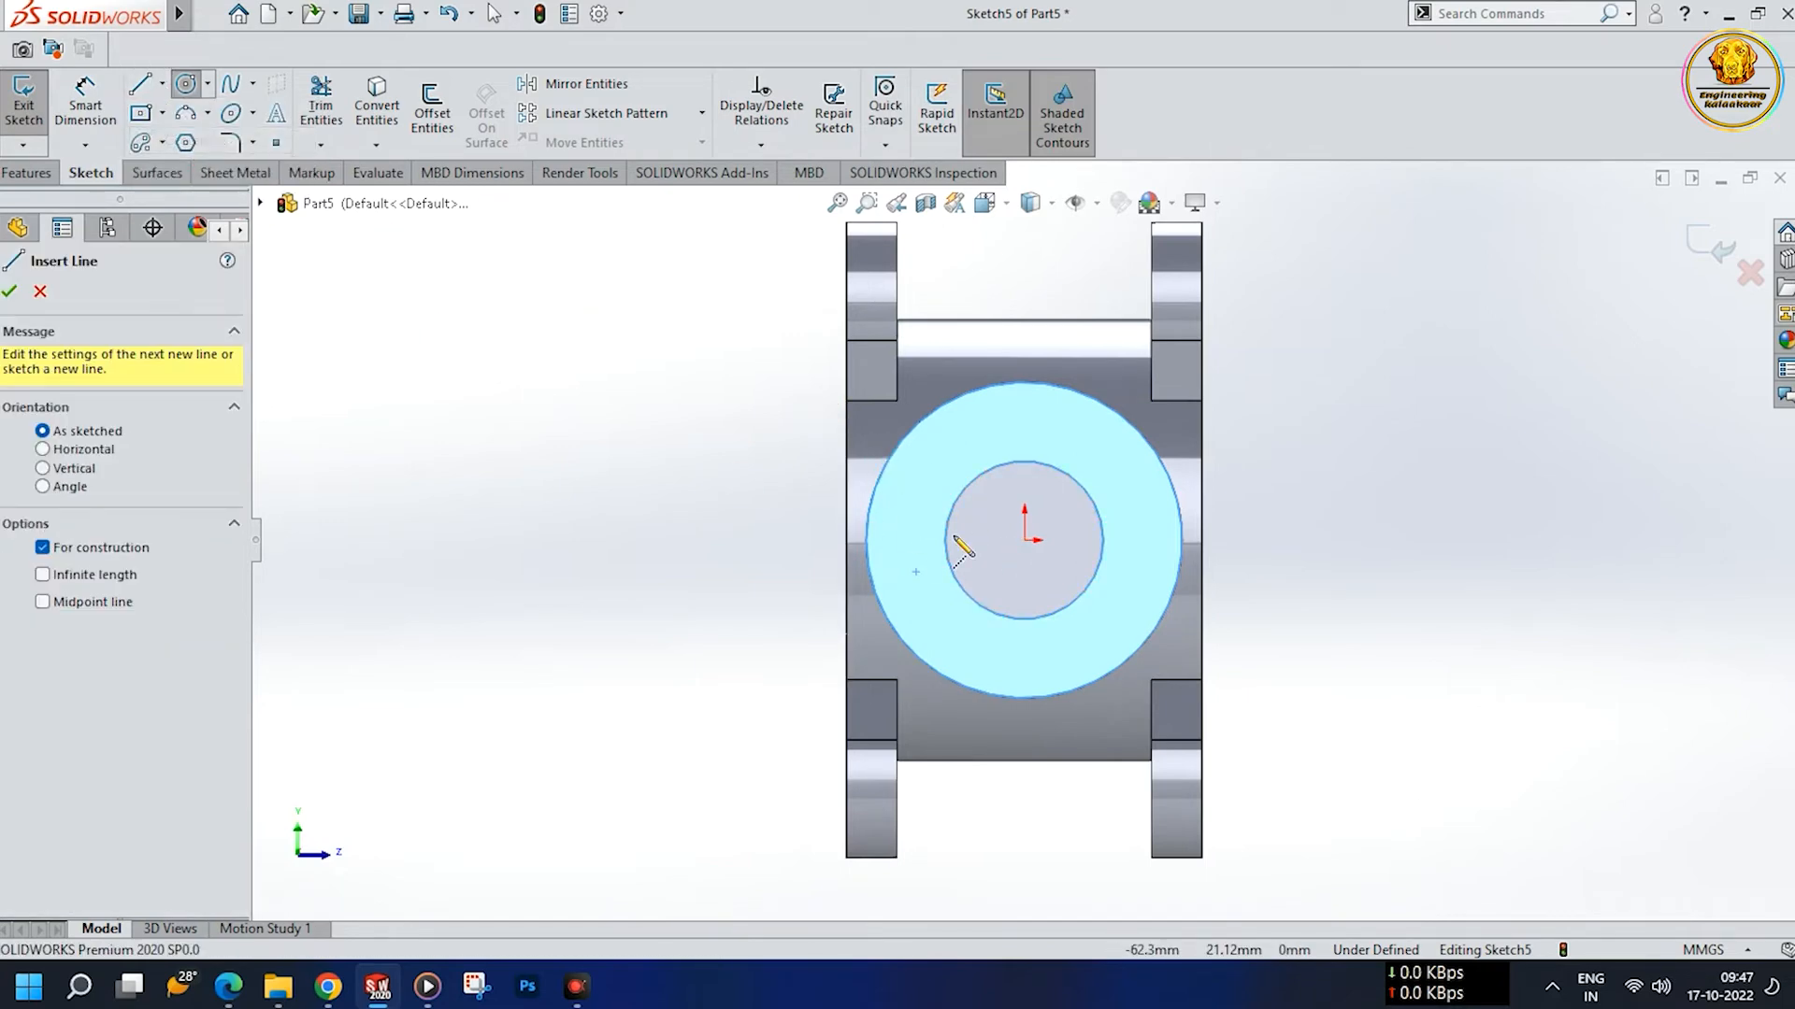
{"action": "left_click", "coordinate": [1026, 541]}
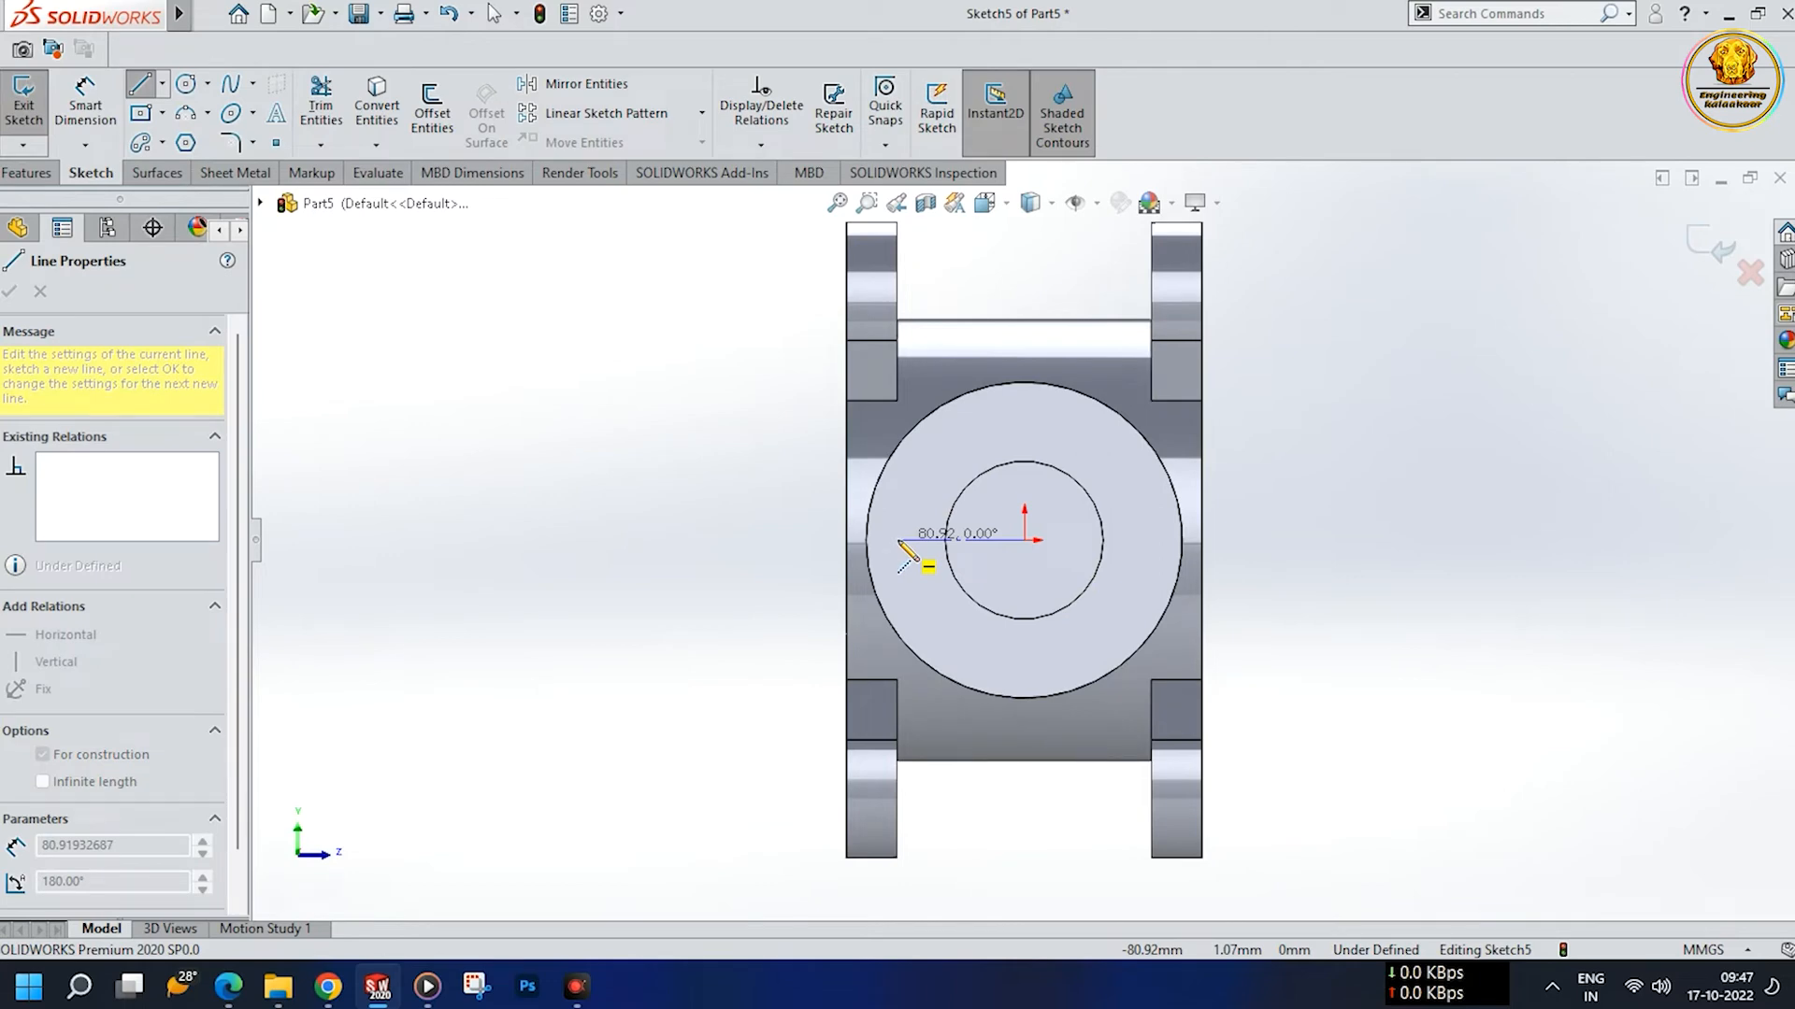
{"action": "left_click", "coordinate": [898, 542]}
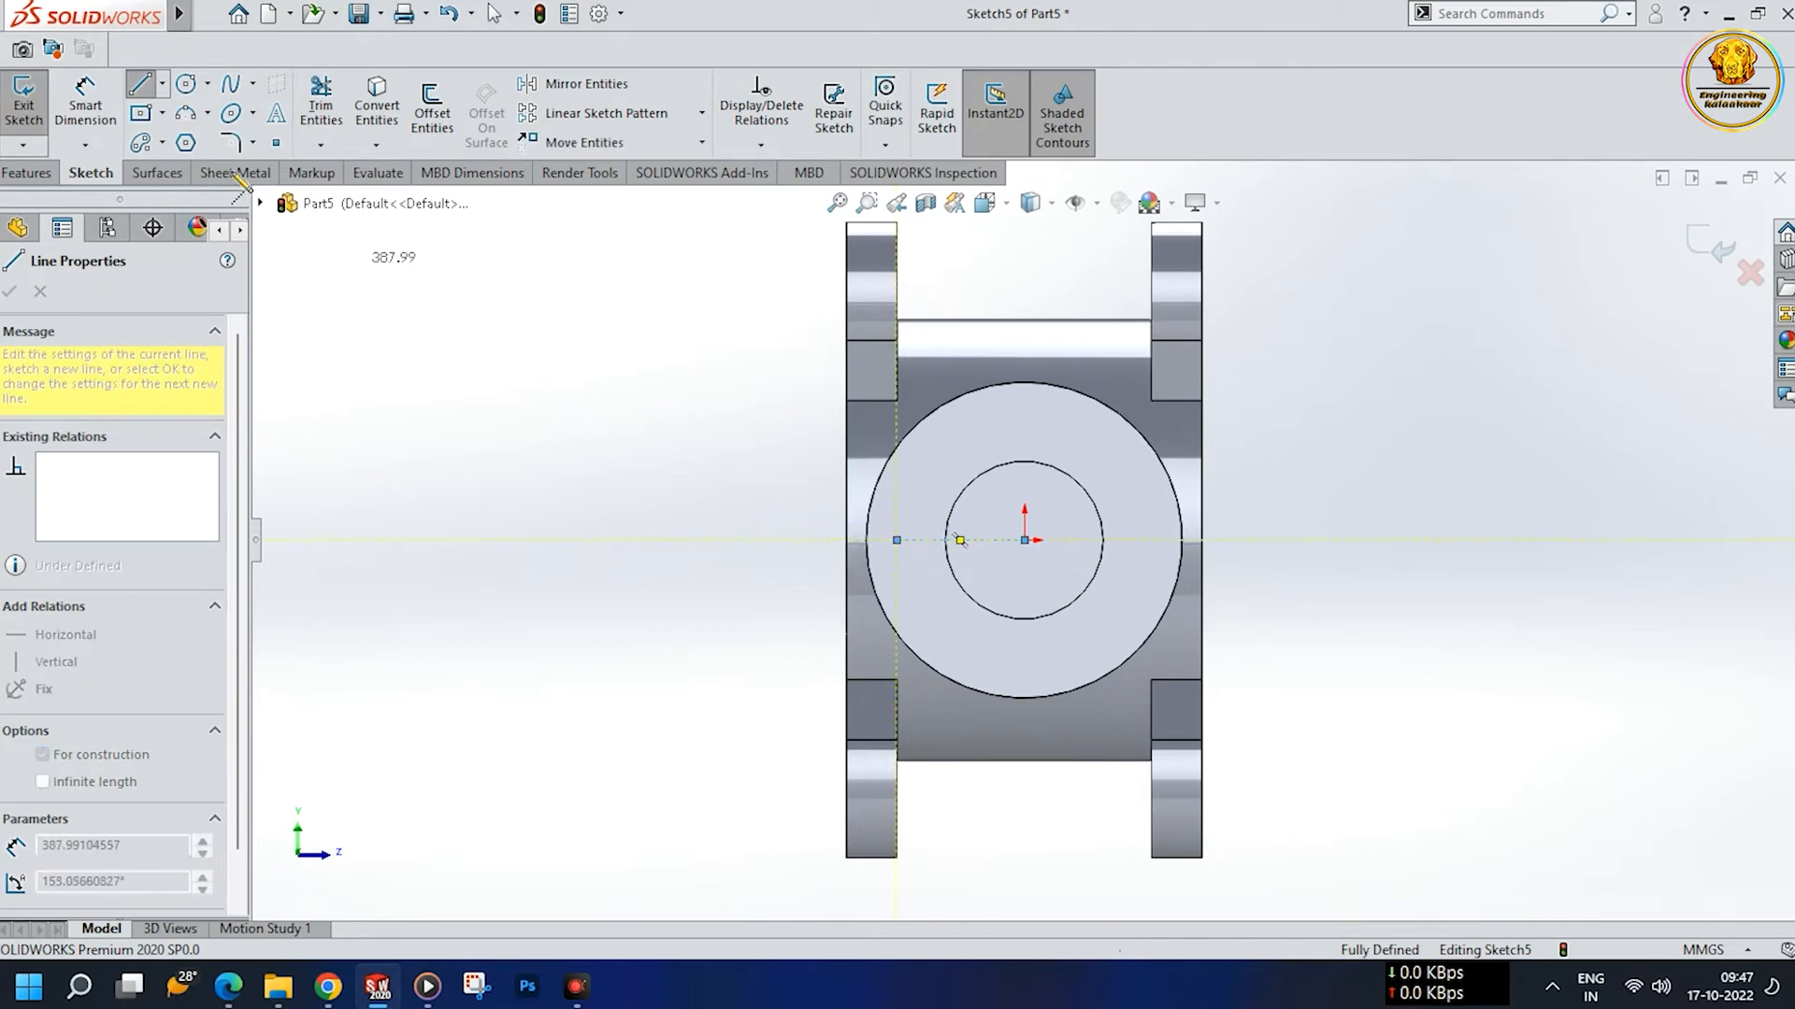
- Dimension the horizontal construction line on the boss end face with a length of 75 mm
{"action": "left_click", "coordinate": [85, 103]}
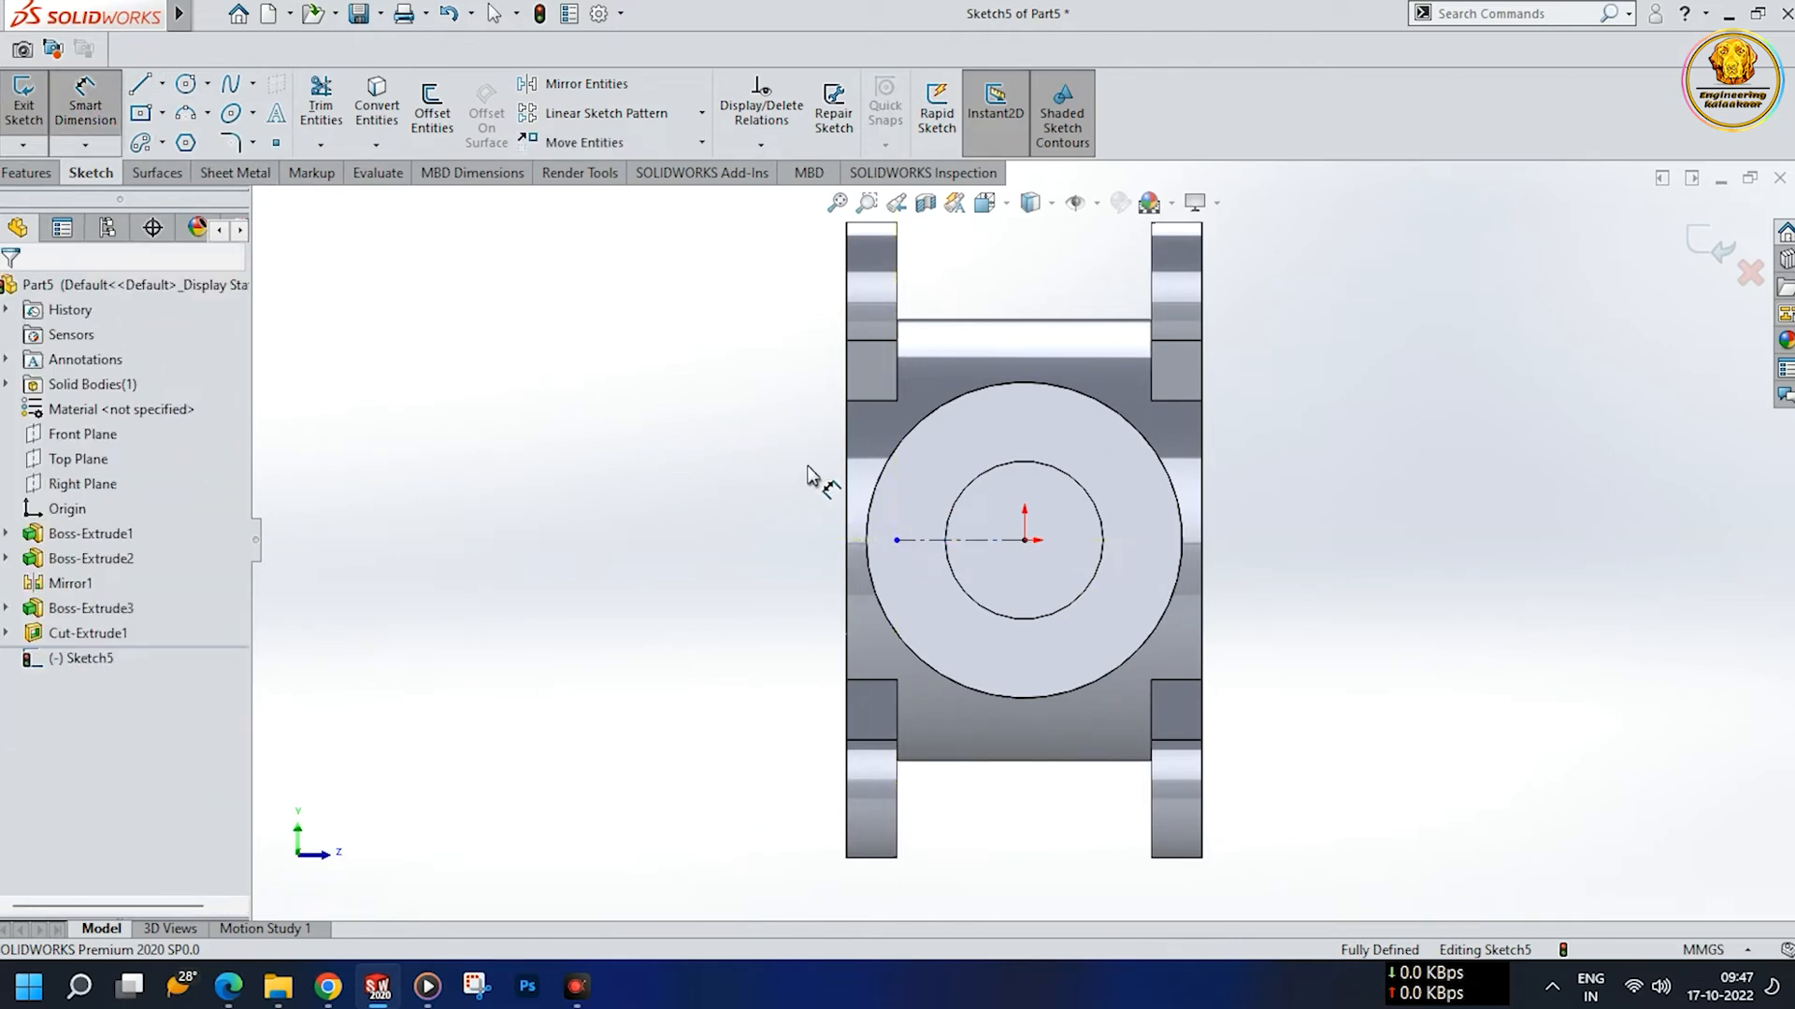
{"action": "left_click", "coordinate": [931, 551]}
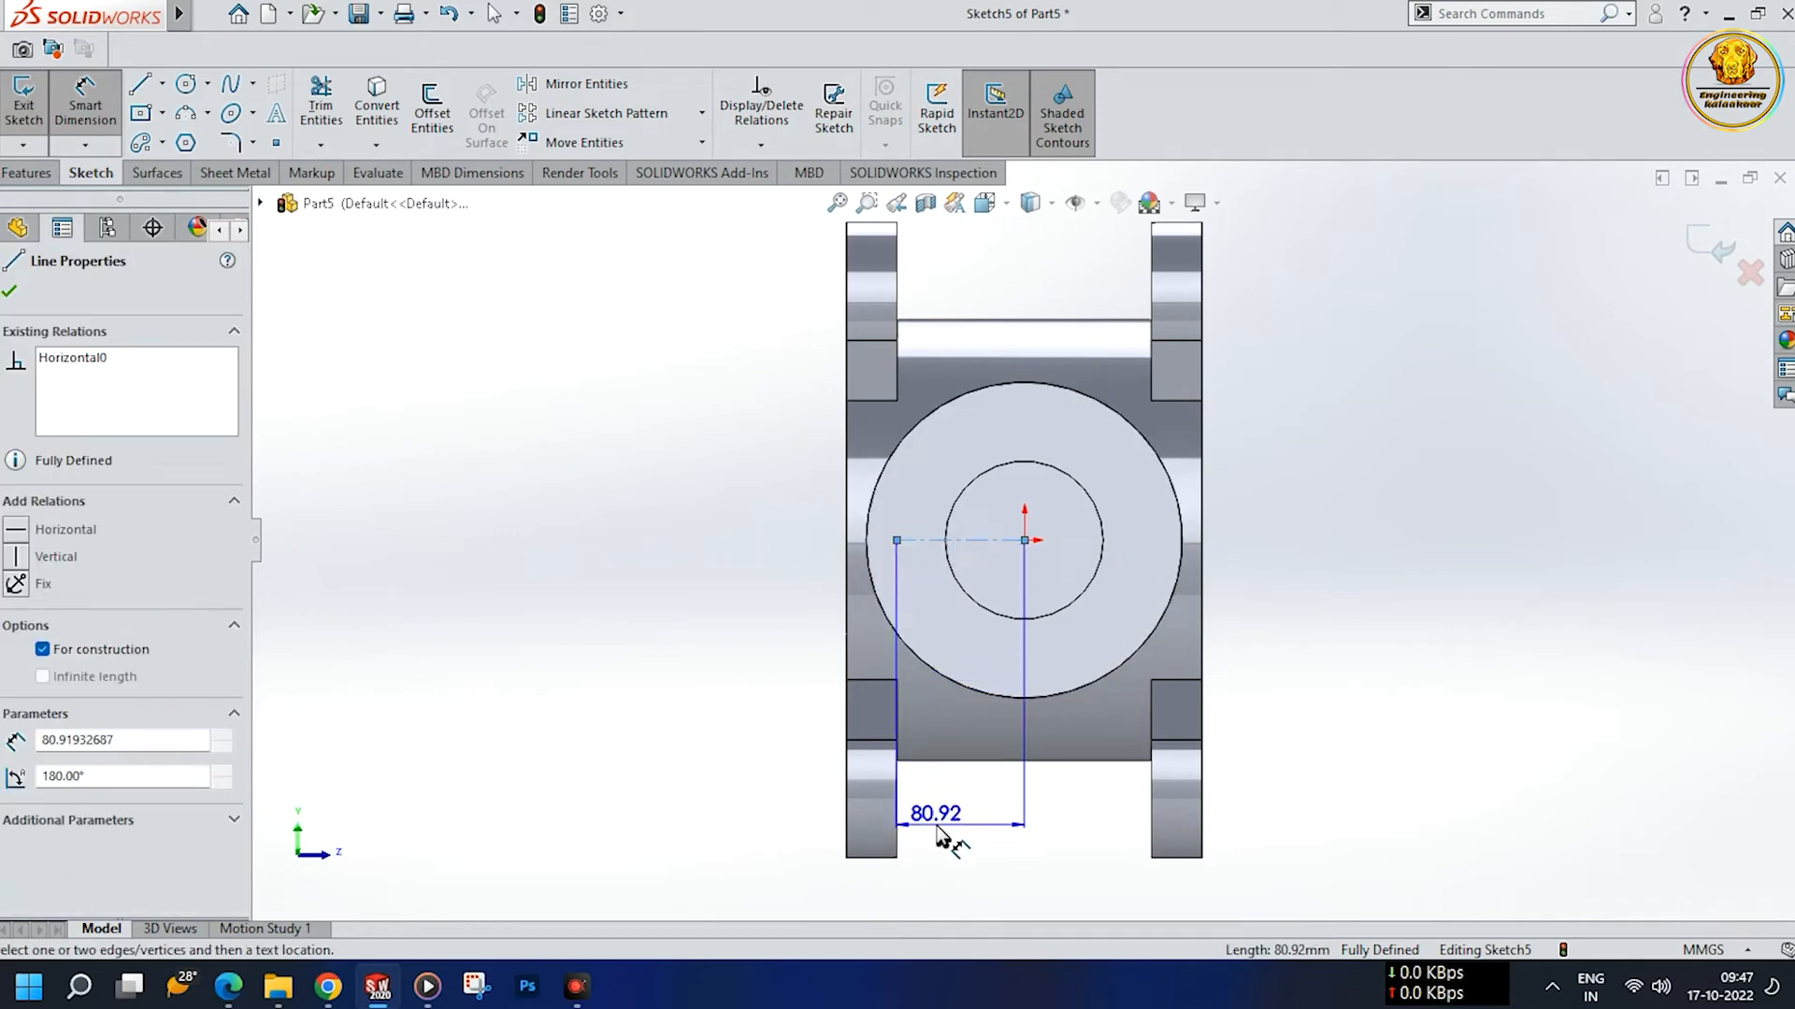
{"action": "left_click", "coordinate": [935, 823]}
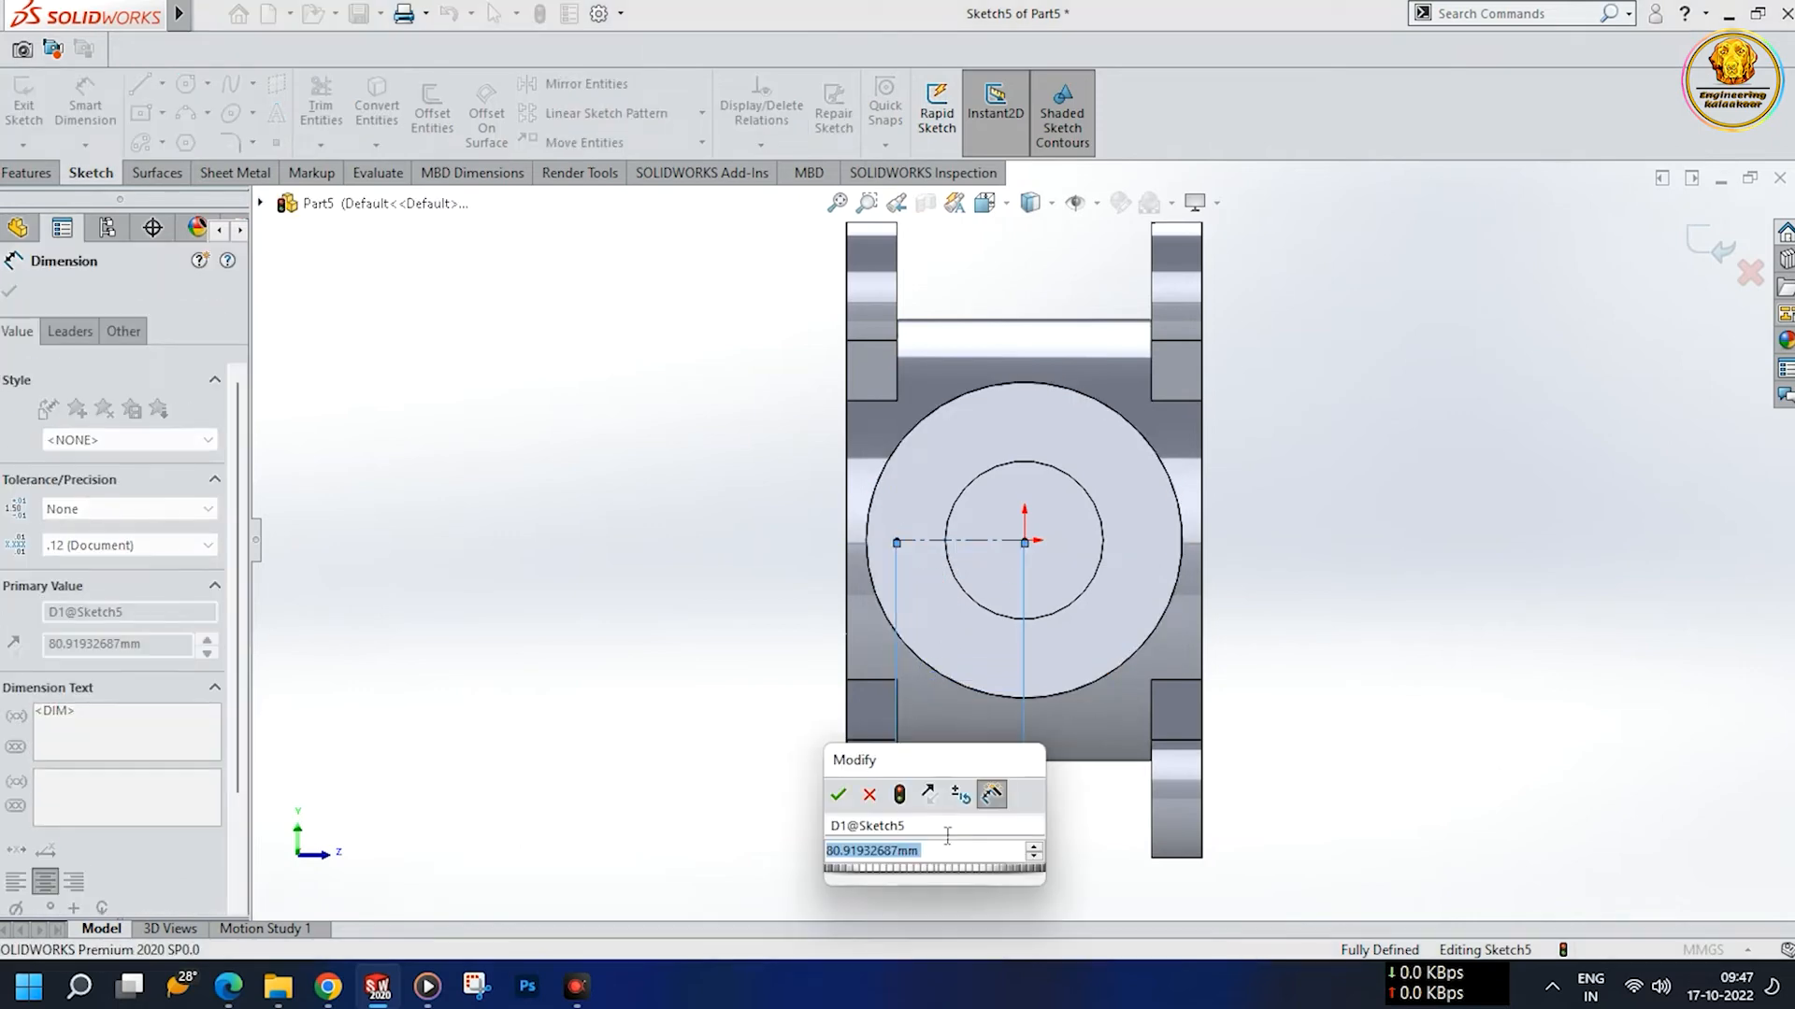
{"action": "type", "text": "75"}
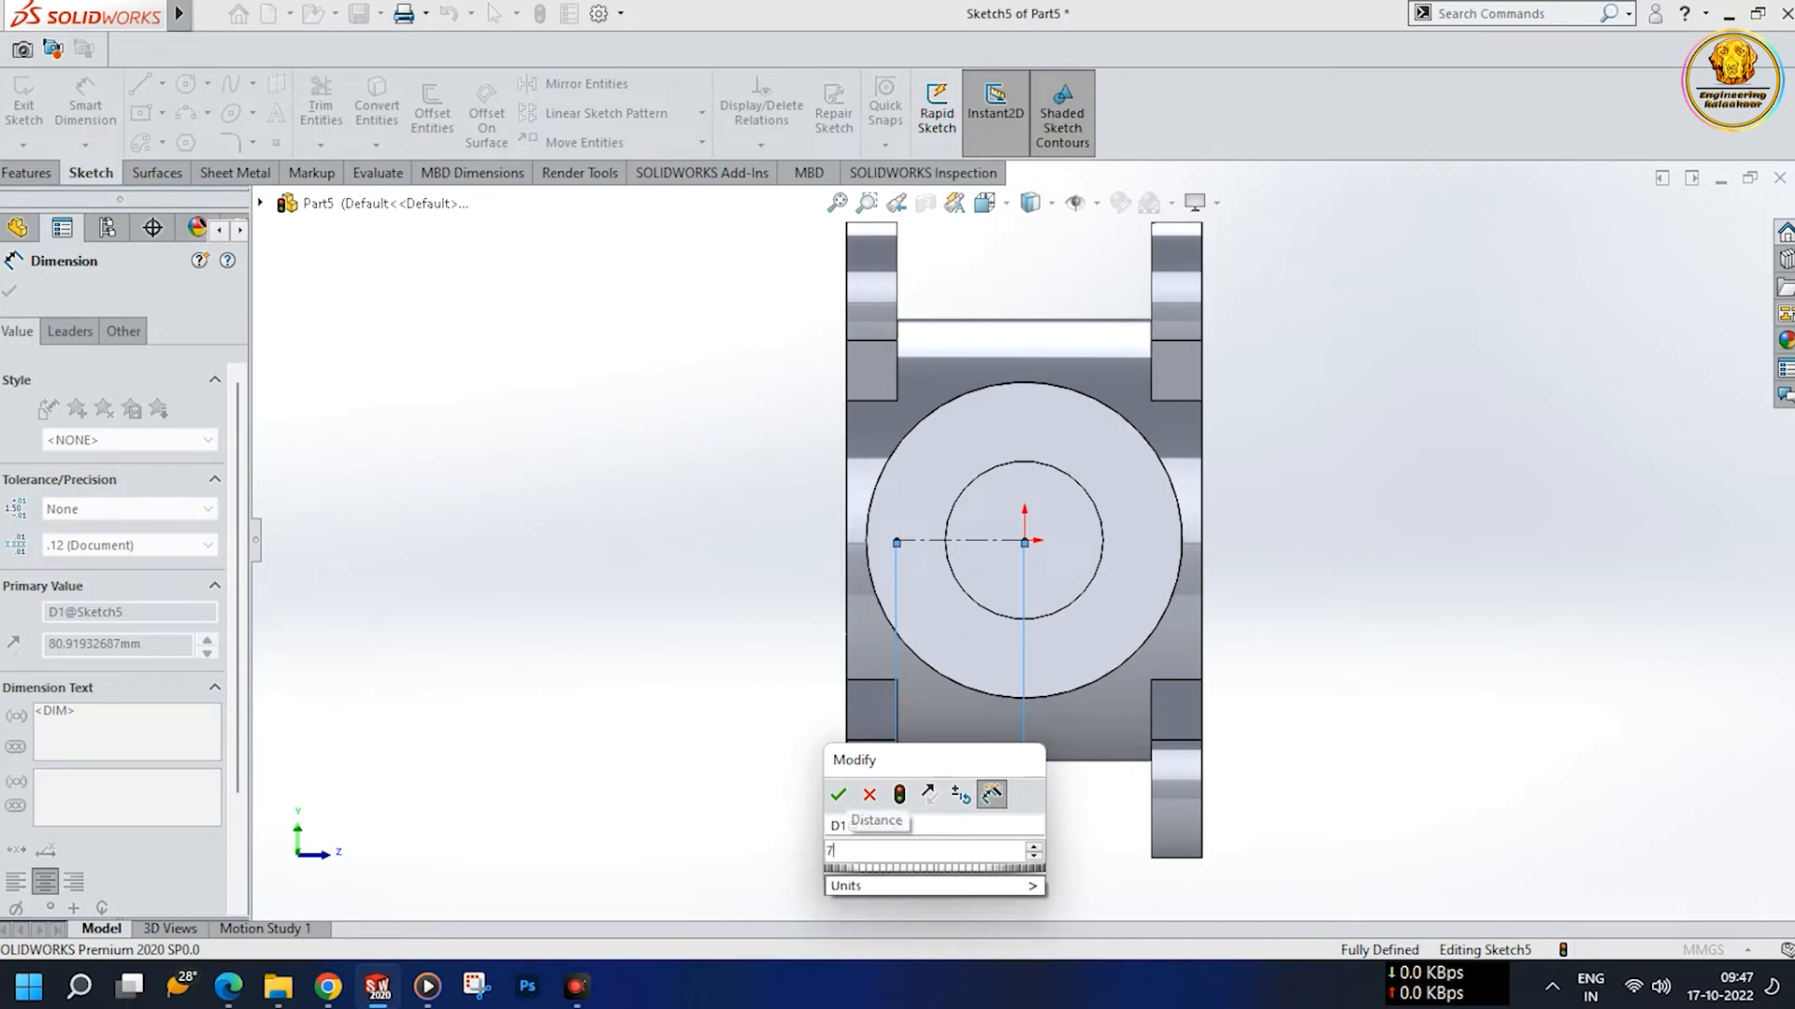
{"action": "key", "text": "Return"}
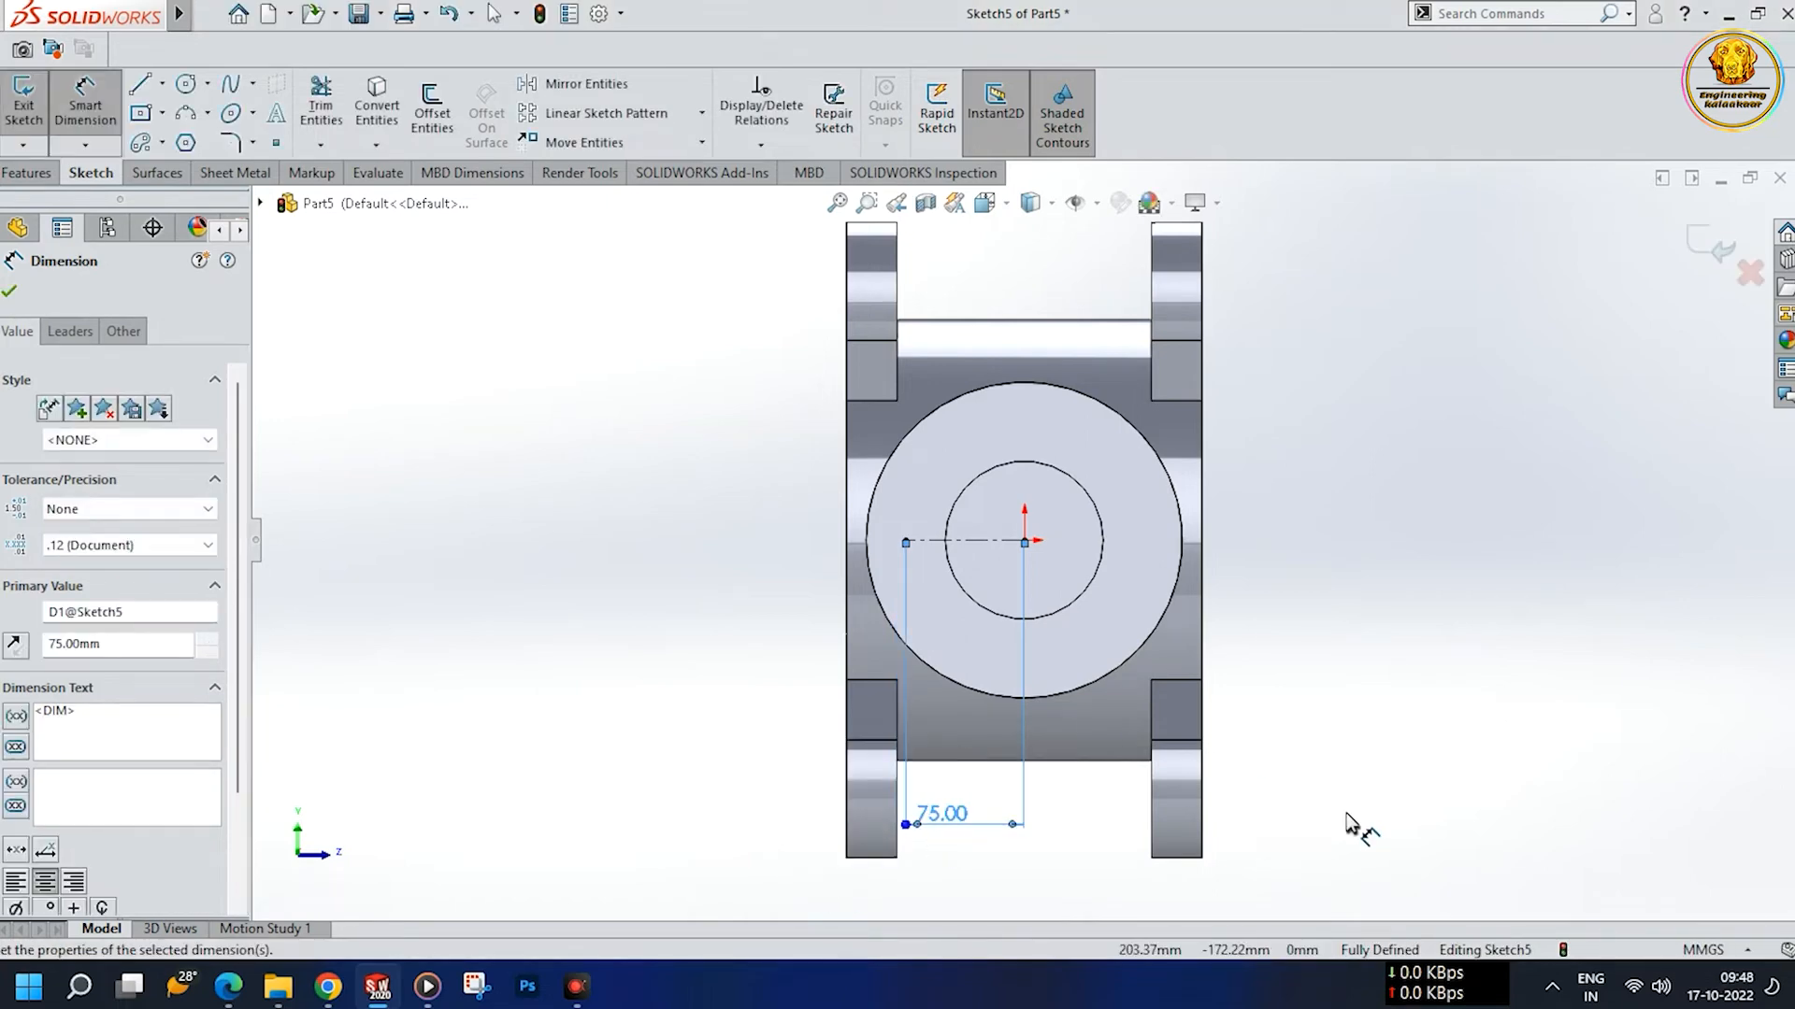
{"action": "key", "text": "Escape"}
{"action": "key", "text": "Escape"}
{"action": "right_click", "coordinate": [964, 542]}
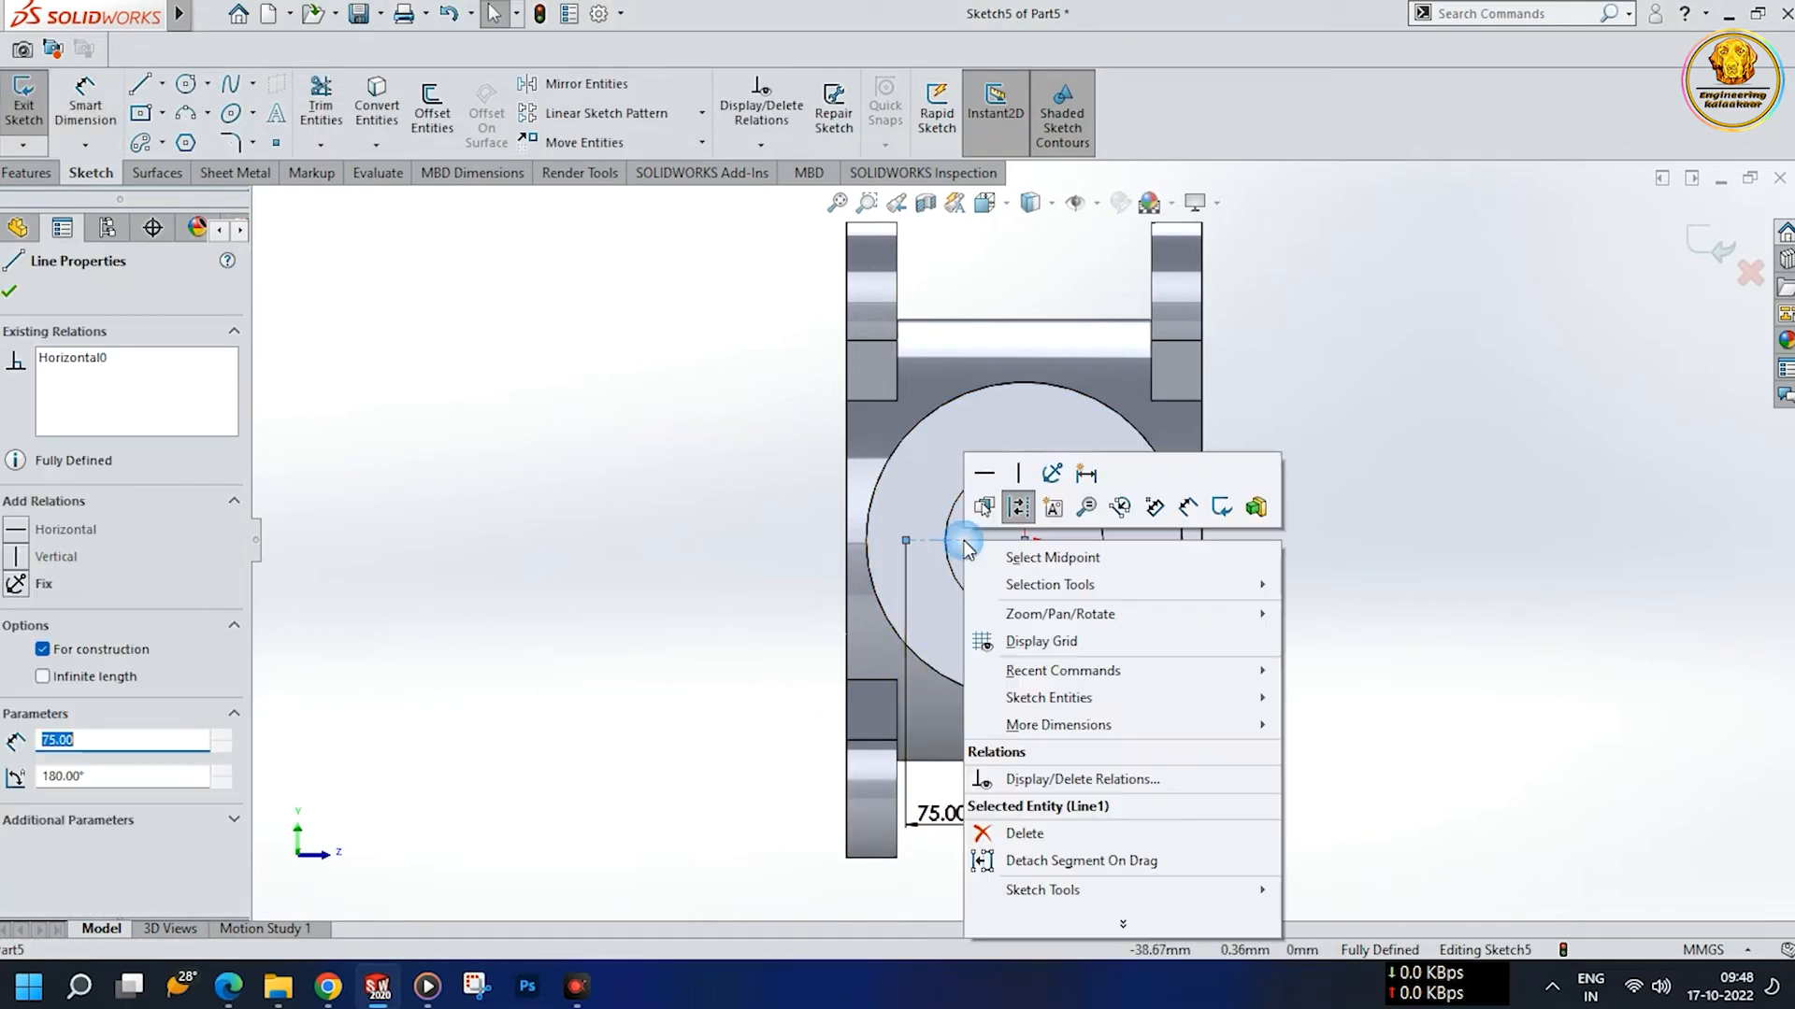
{"action": "left_click", "coordinate": [885, 511]}
{"action": "left_click", "coordinate": [609, 511]}
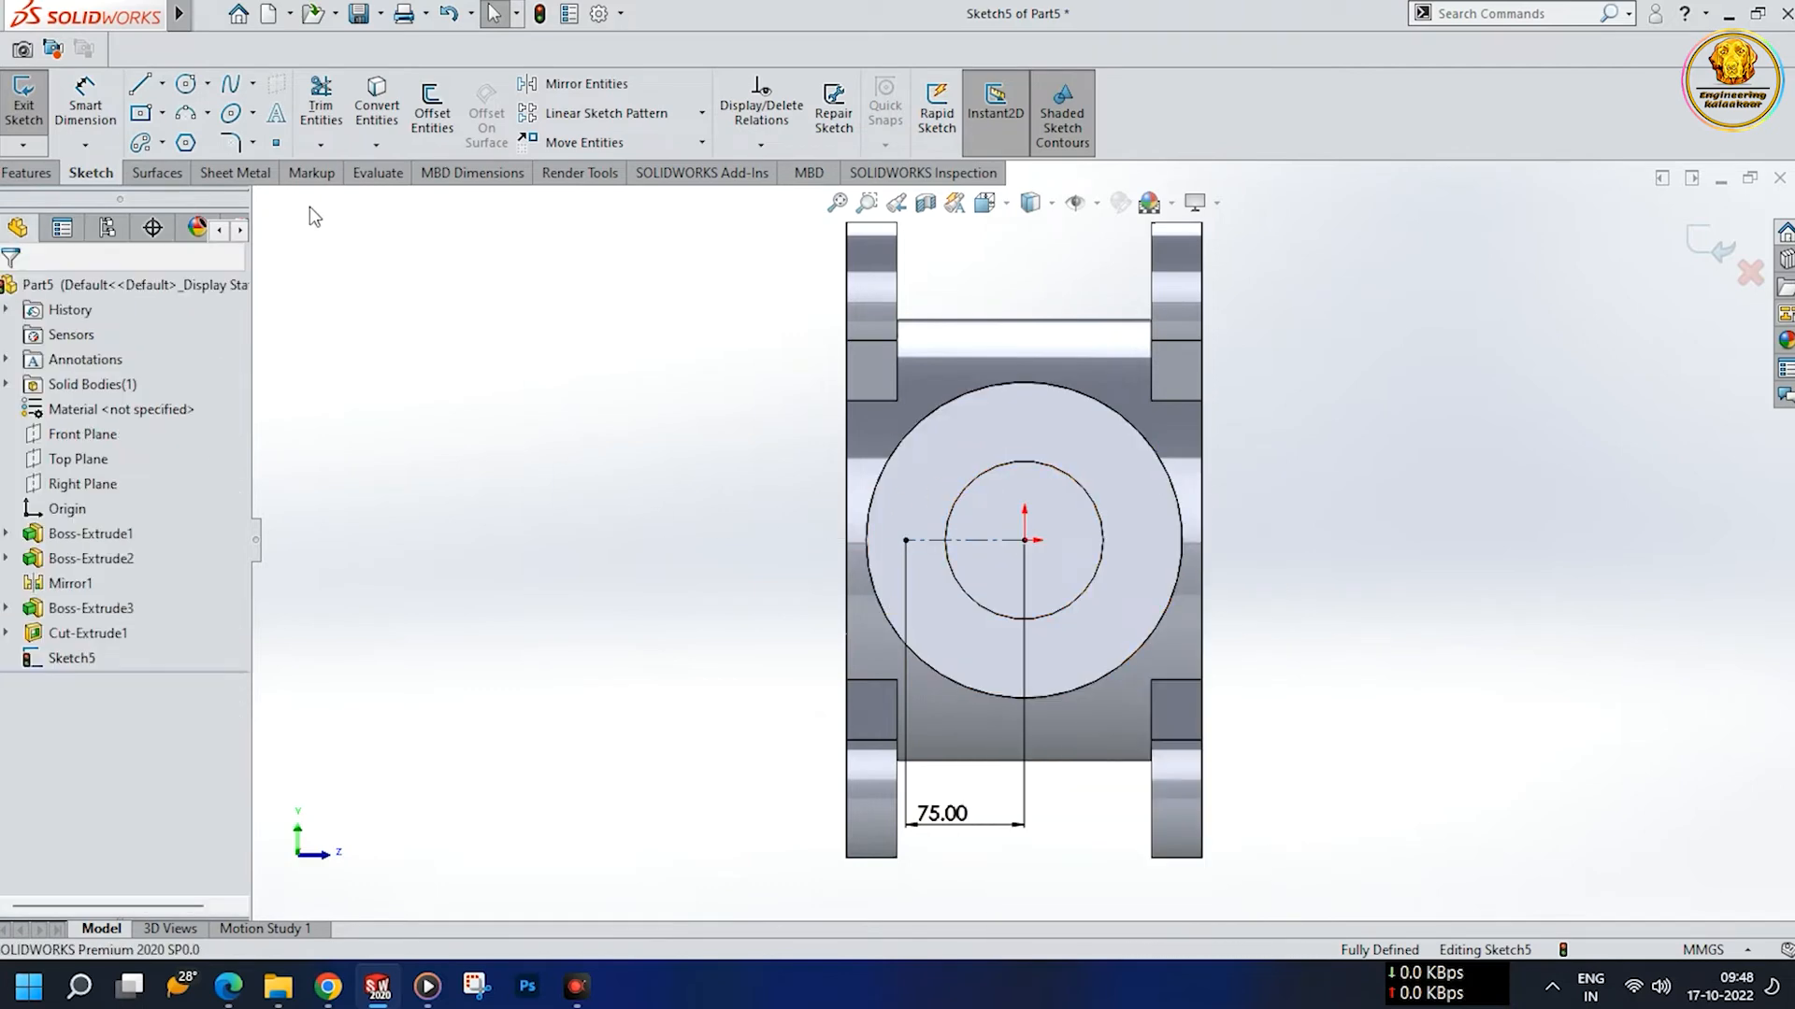
- Draw a circle about 42 mm in diameter centred on the outer endpoint of the construction line
{"action": "left_click", "coordinate": [186, 85]}
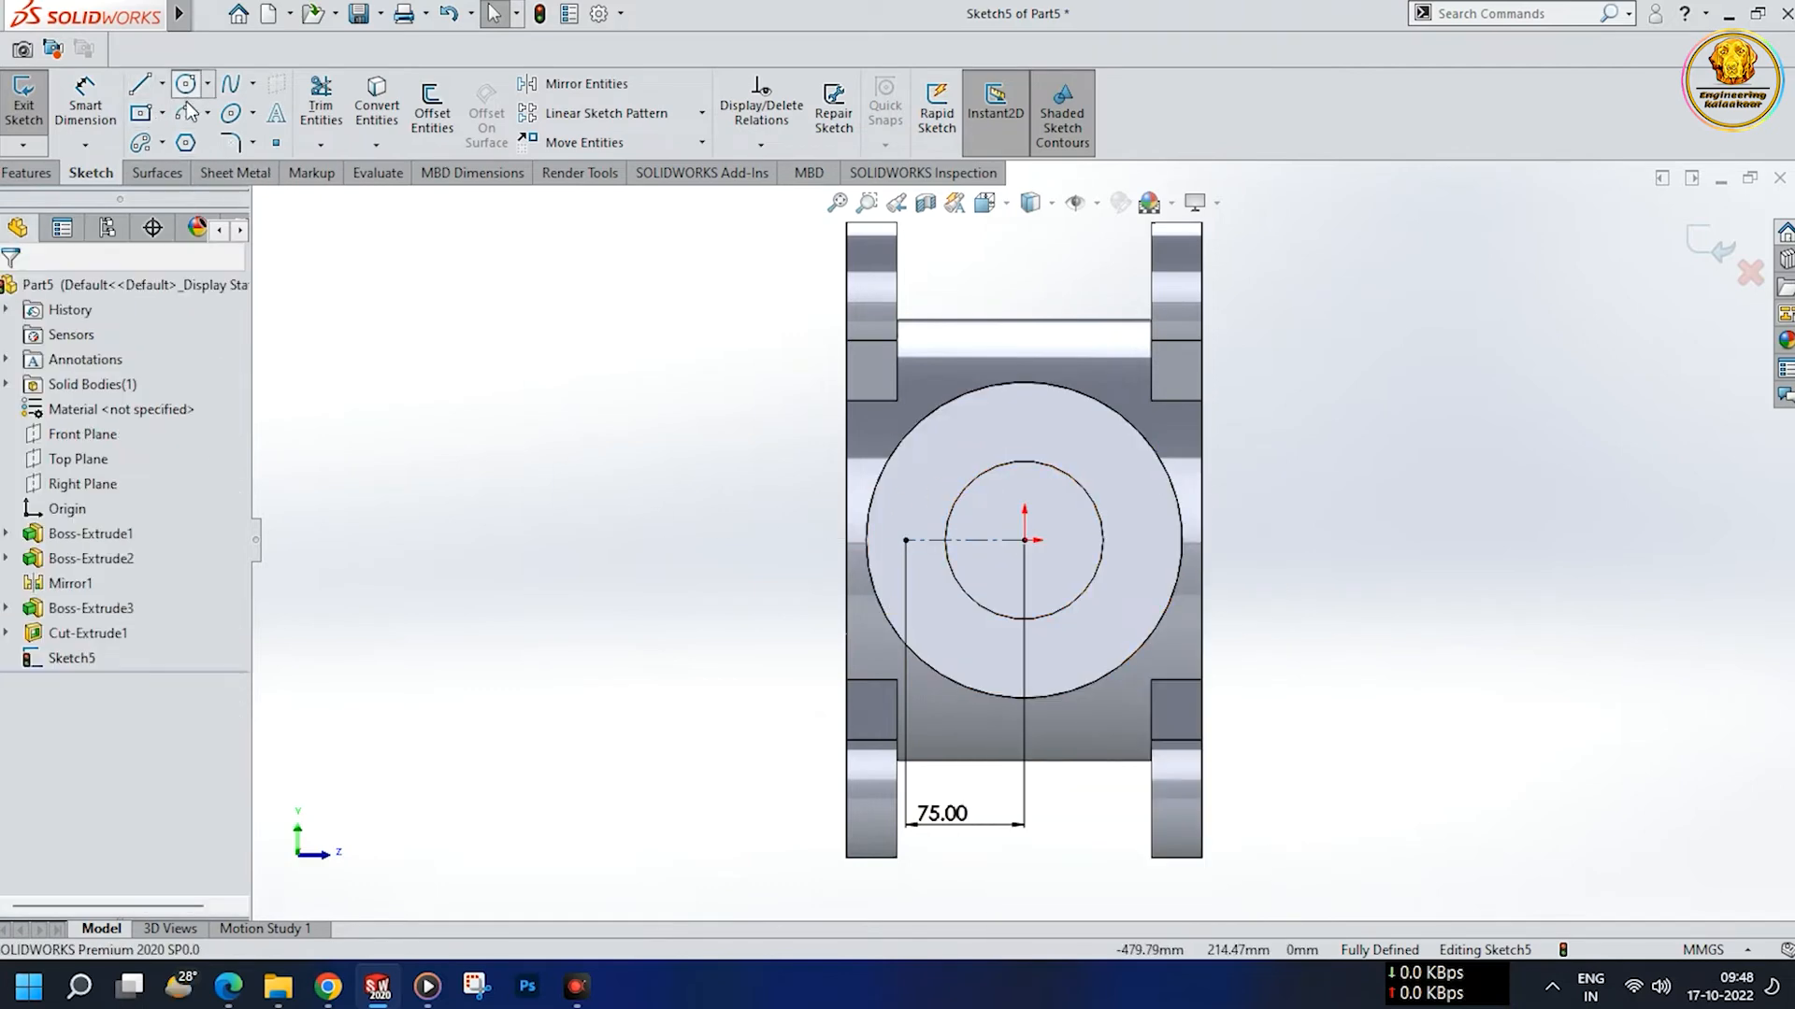
{"action": "left_click", "coordinate": [904, 541]}
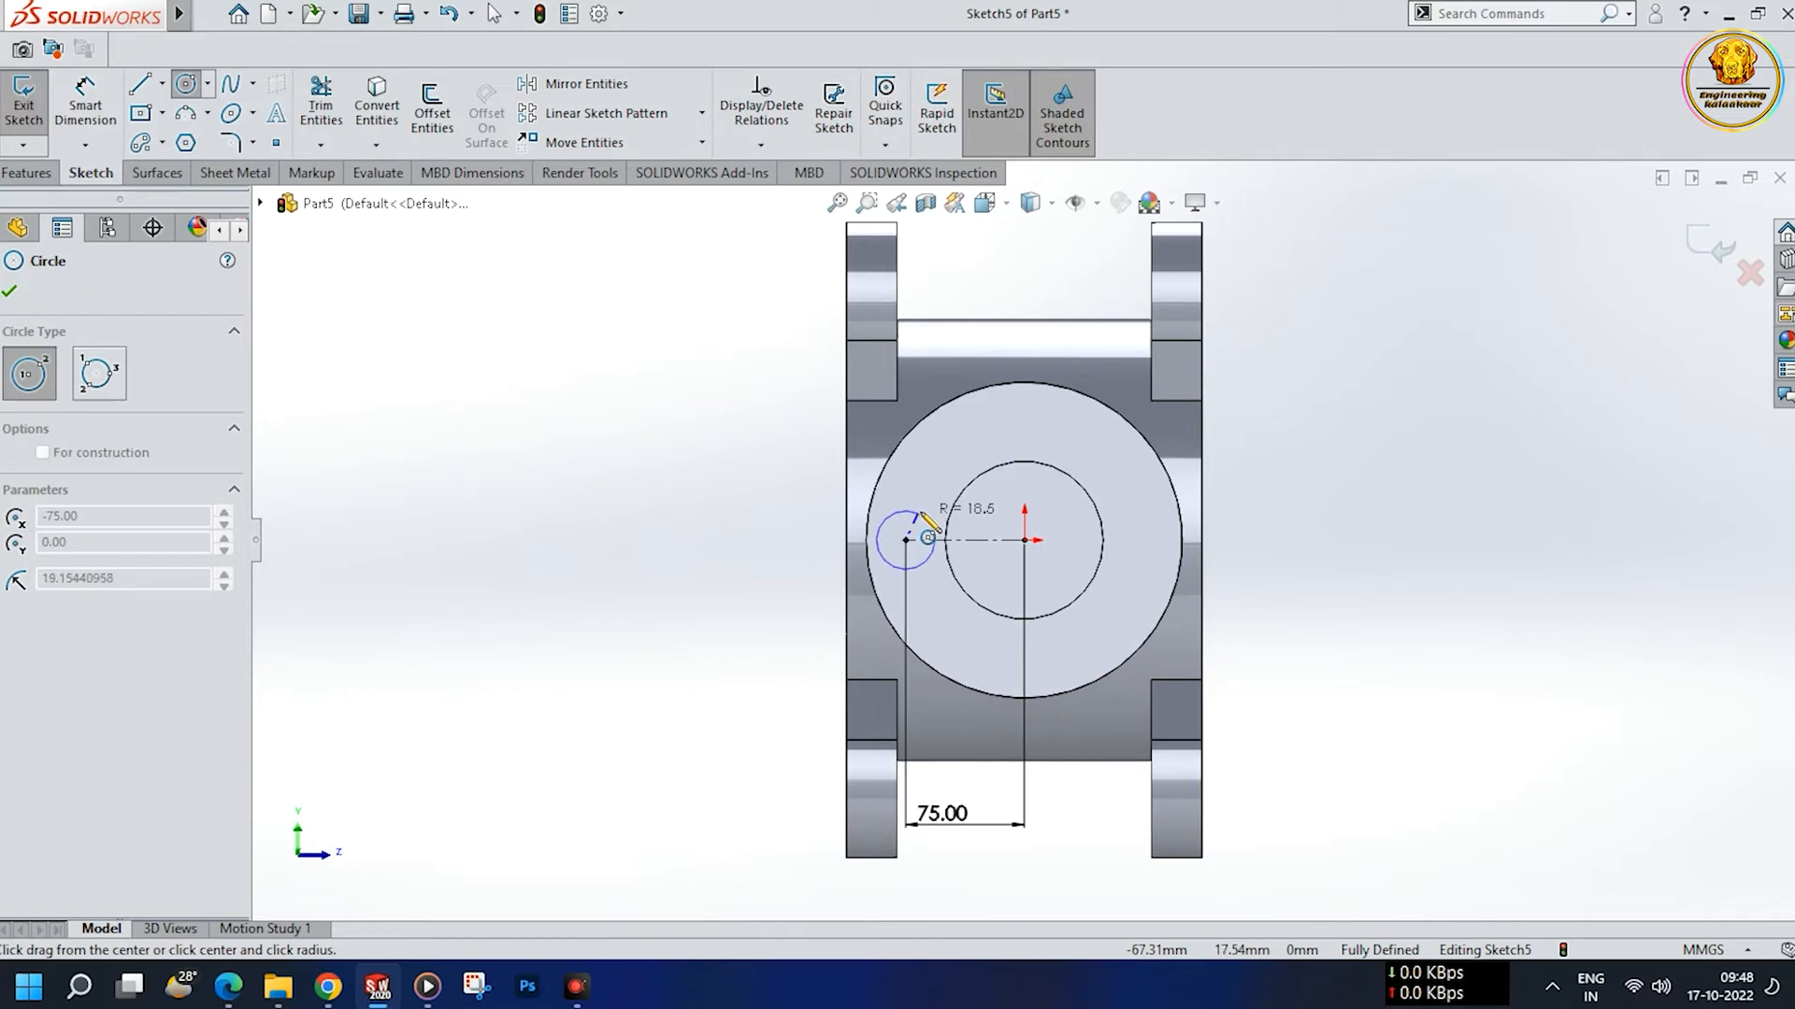
{"action": "left_click", "coordinate": [928, 525]}
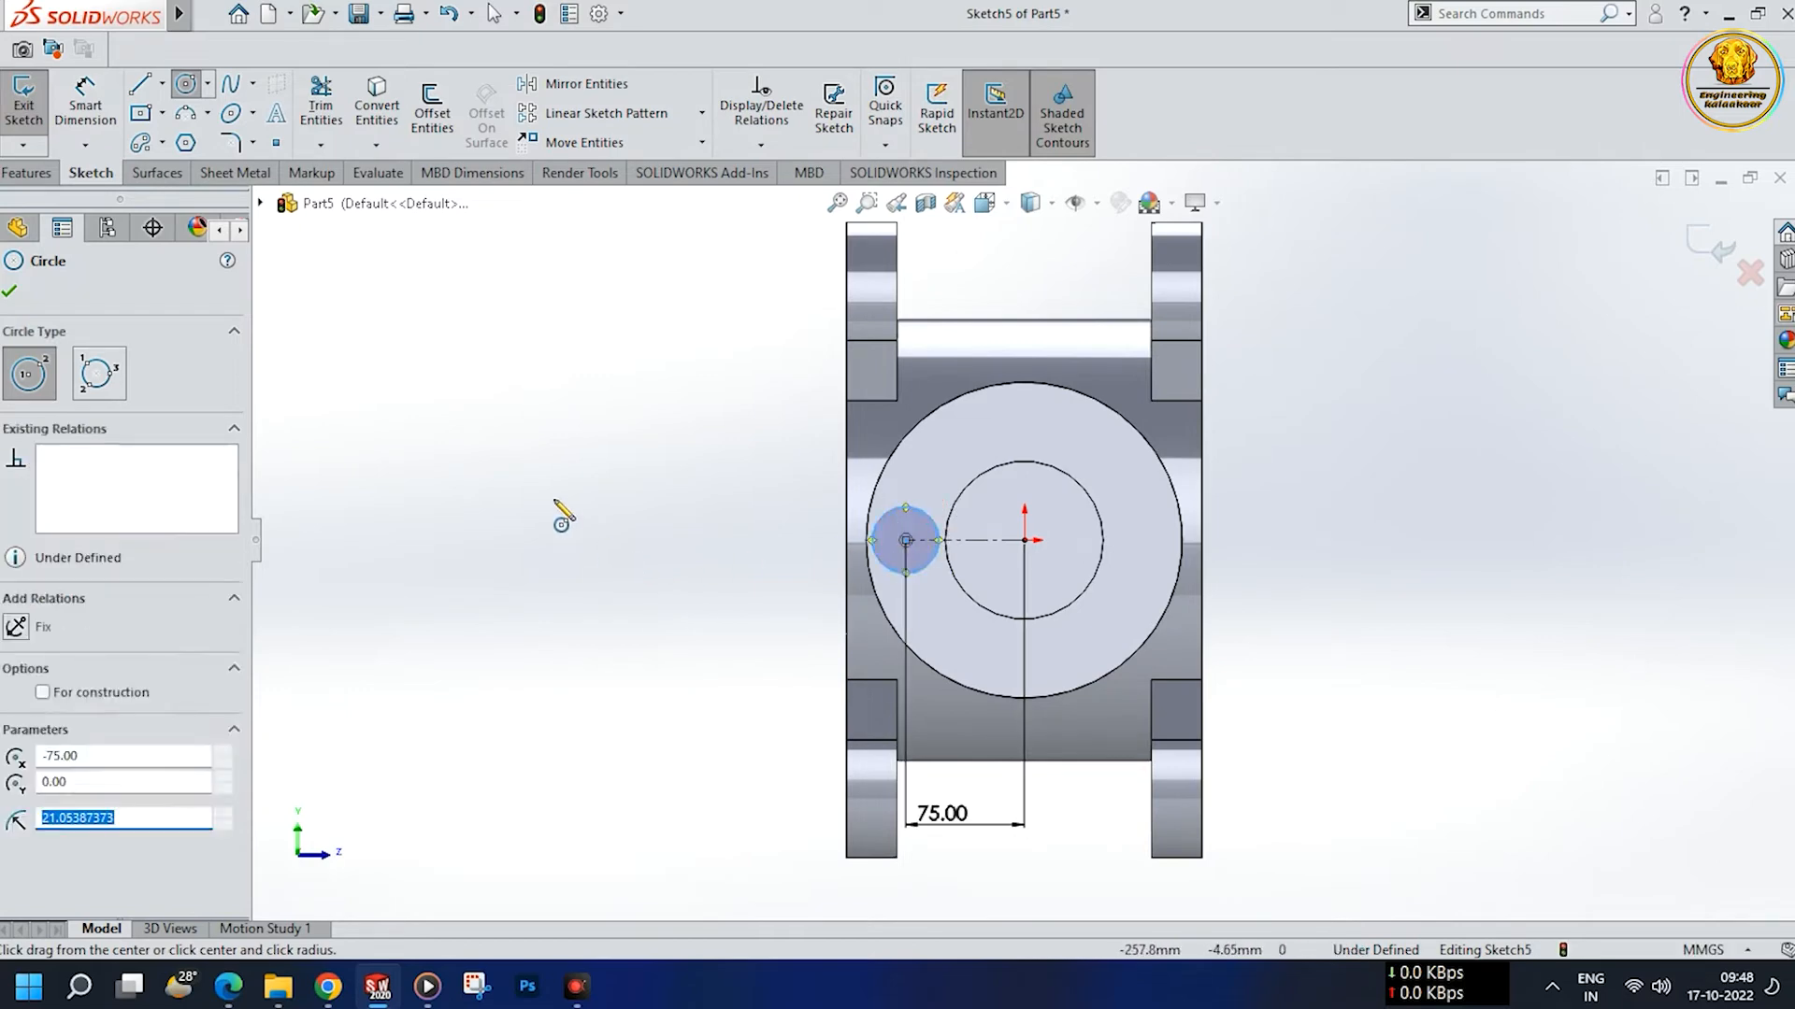
- Dimension the small circle at the end of the construction line with a diameter of 20.3 mm
{"action": "left_click", "coordinate": [81, 117]}
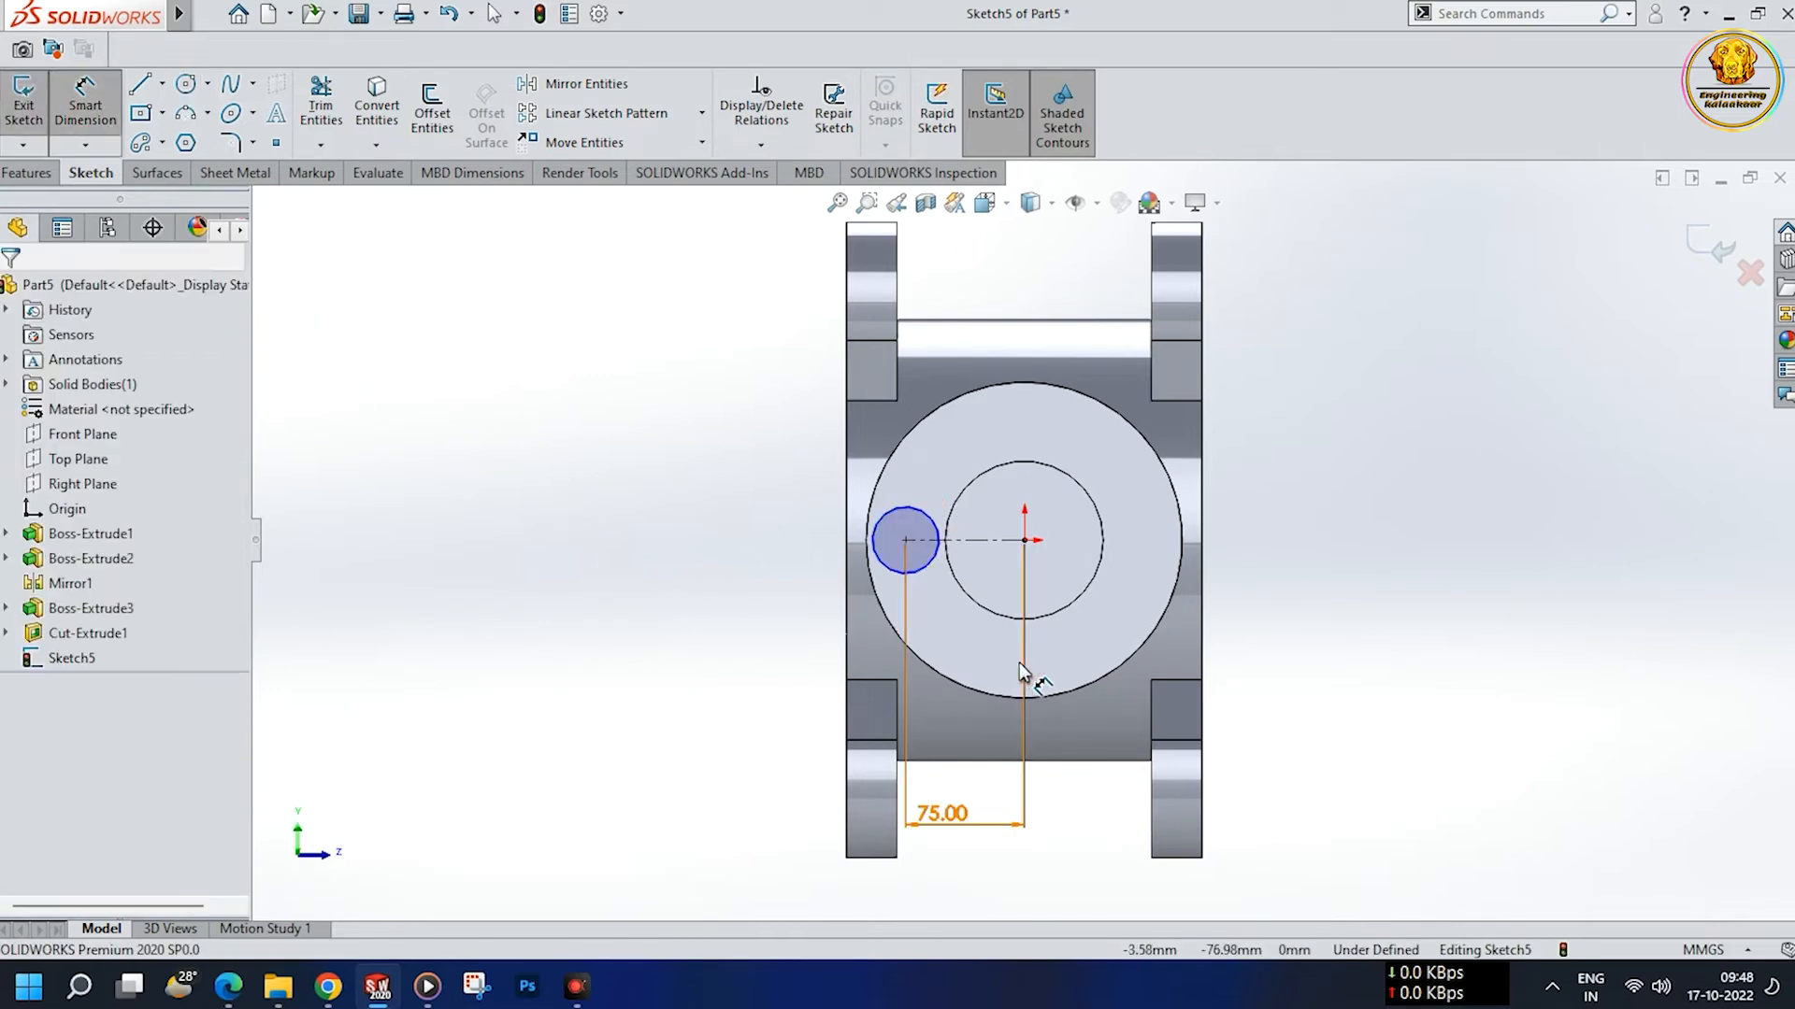
{"action": "left_click", "coordinate": [929, 565]}
{"action": "left_click", "coordinate": [726, 583]}
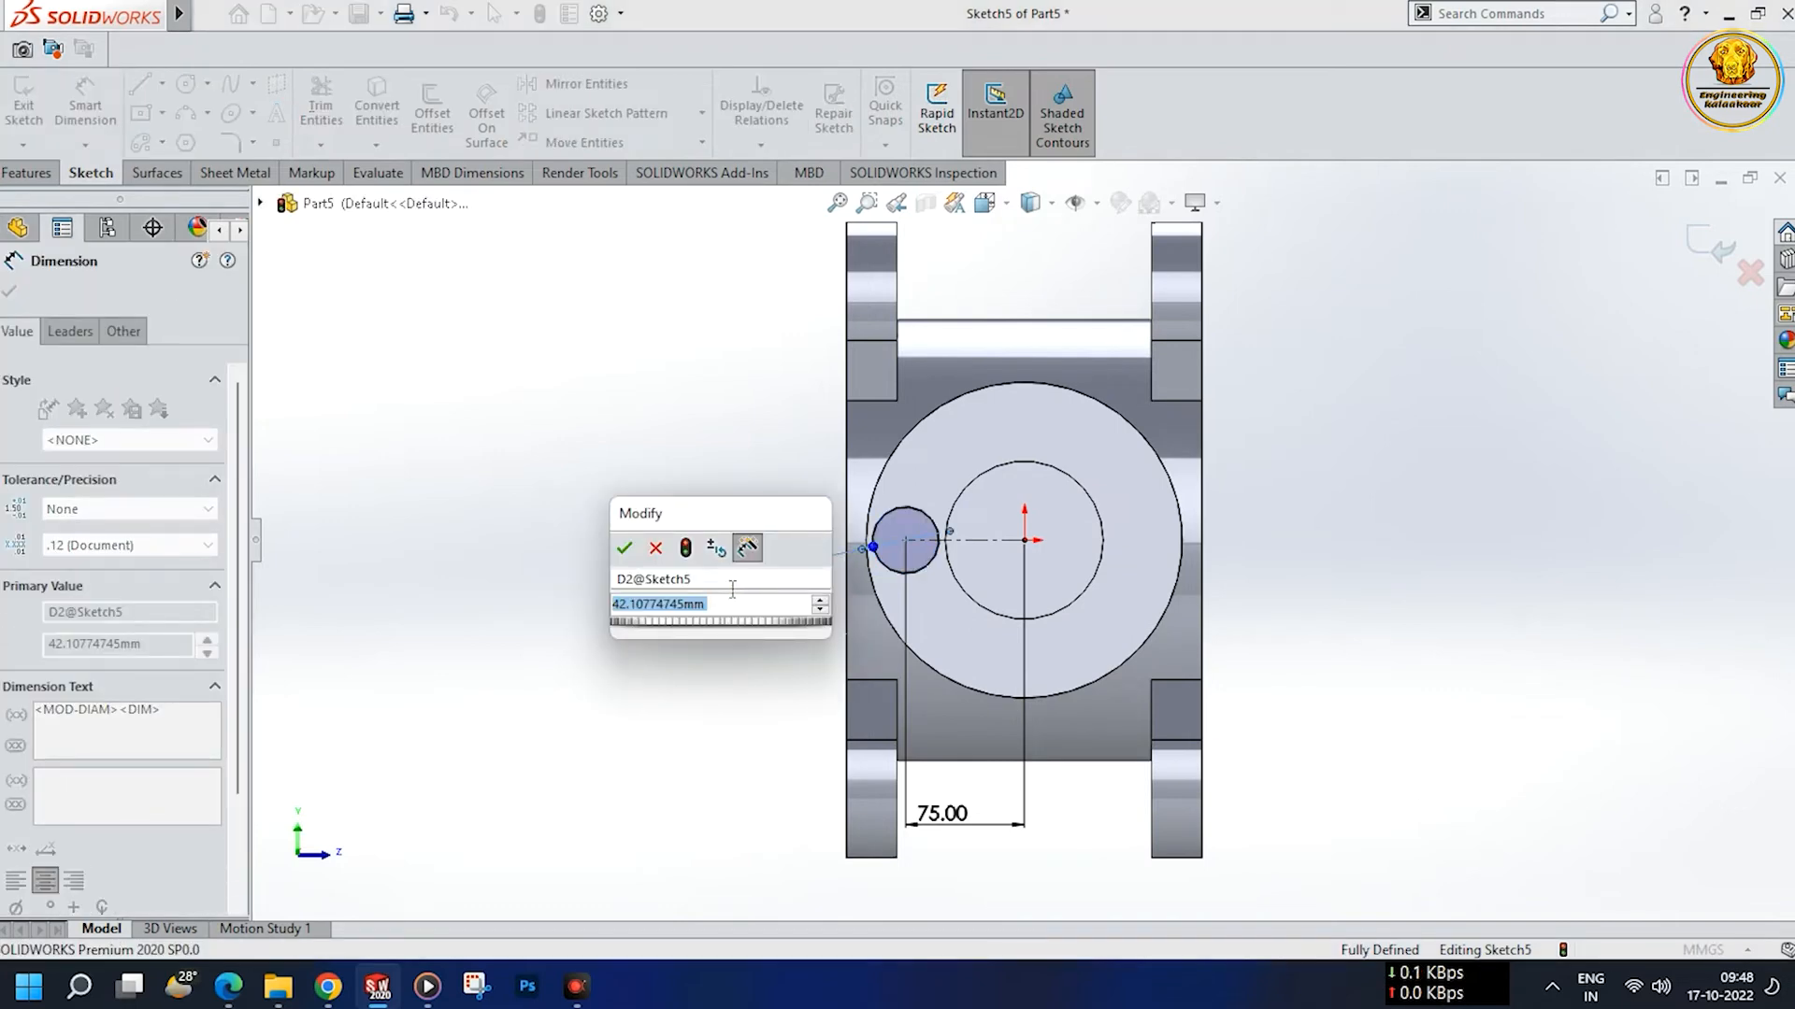
{"action": "type", "text": "20.3"}
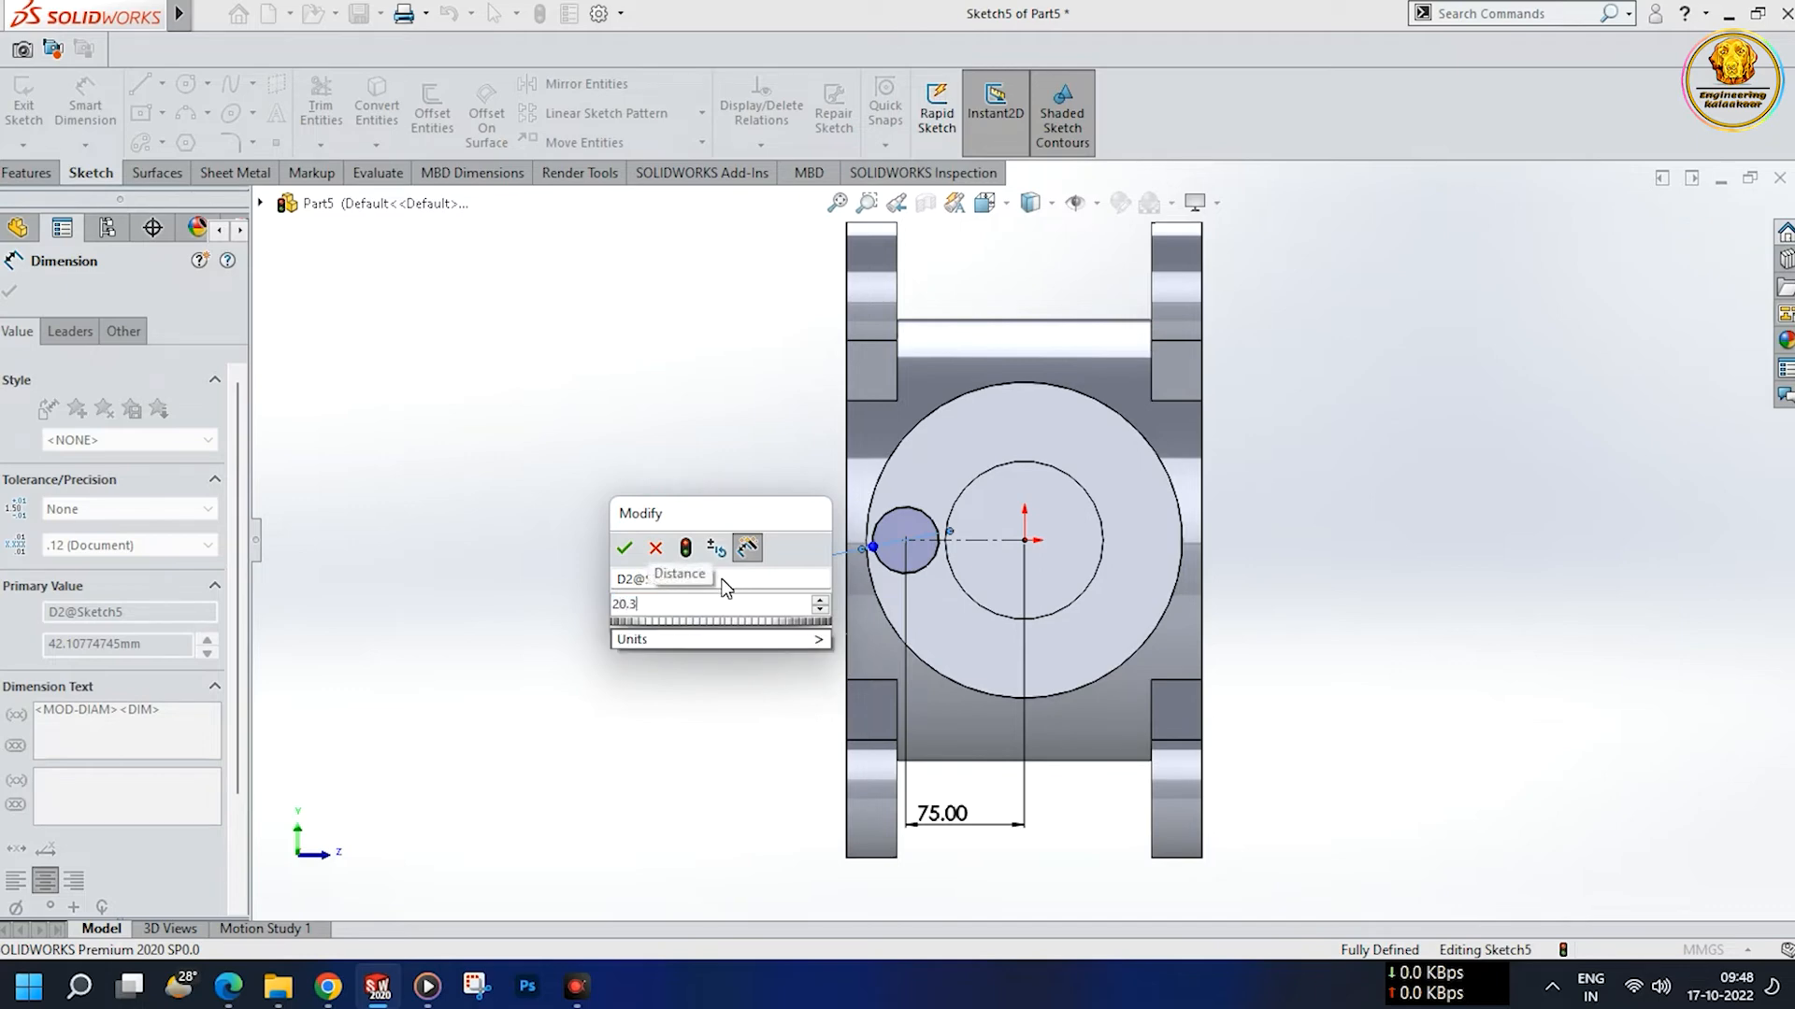
{"action": "key", "text": "Return"}
{"action": "left_click", "coordinate": [663, 691]}
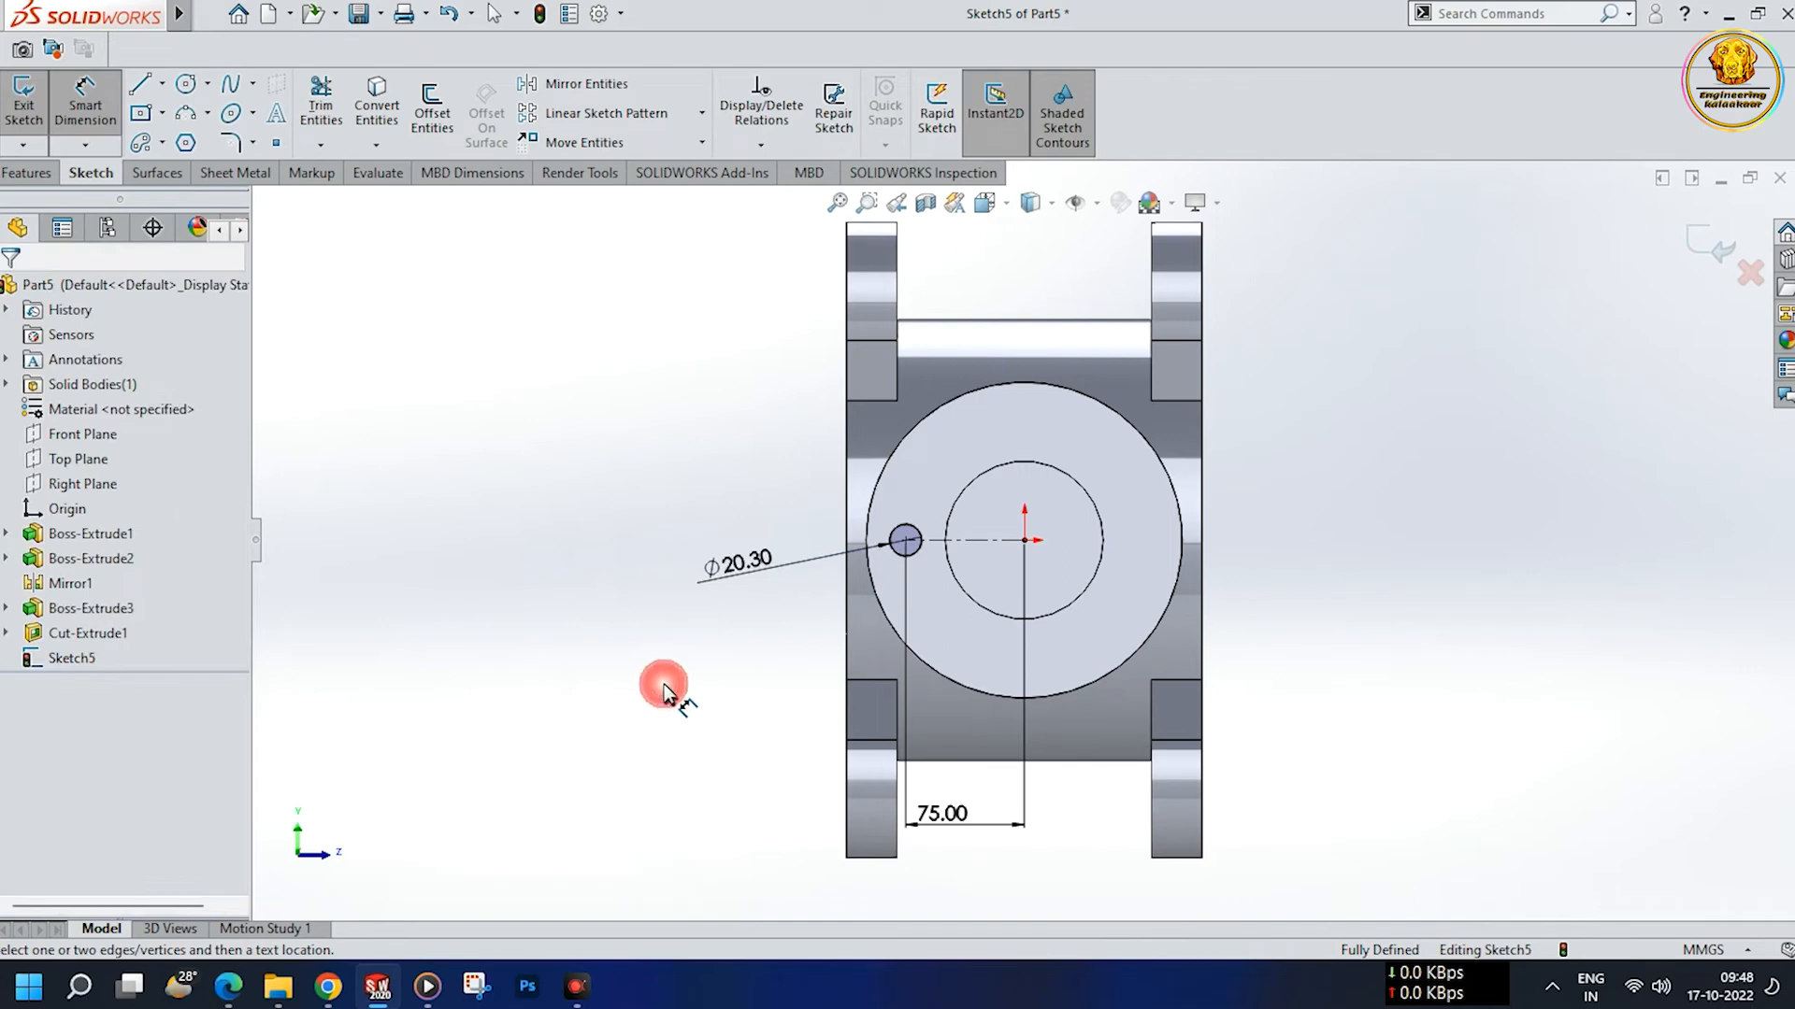
- Cut the 20.3 mm circle 15 mm deep into the boss end face as a blind hole
{"action": "left_click", "coordinate": [20, 172]}
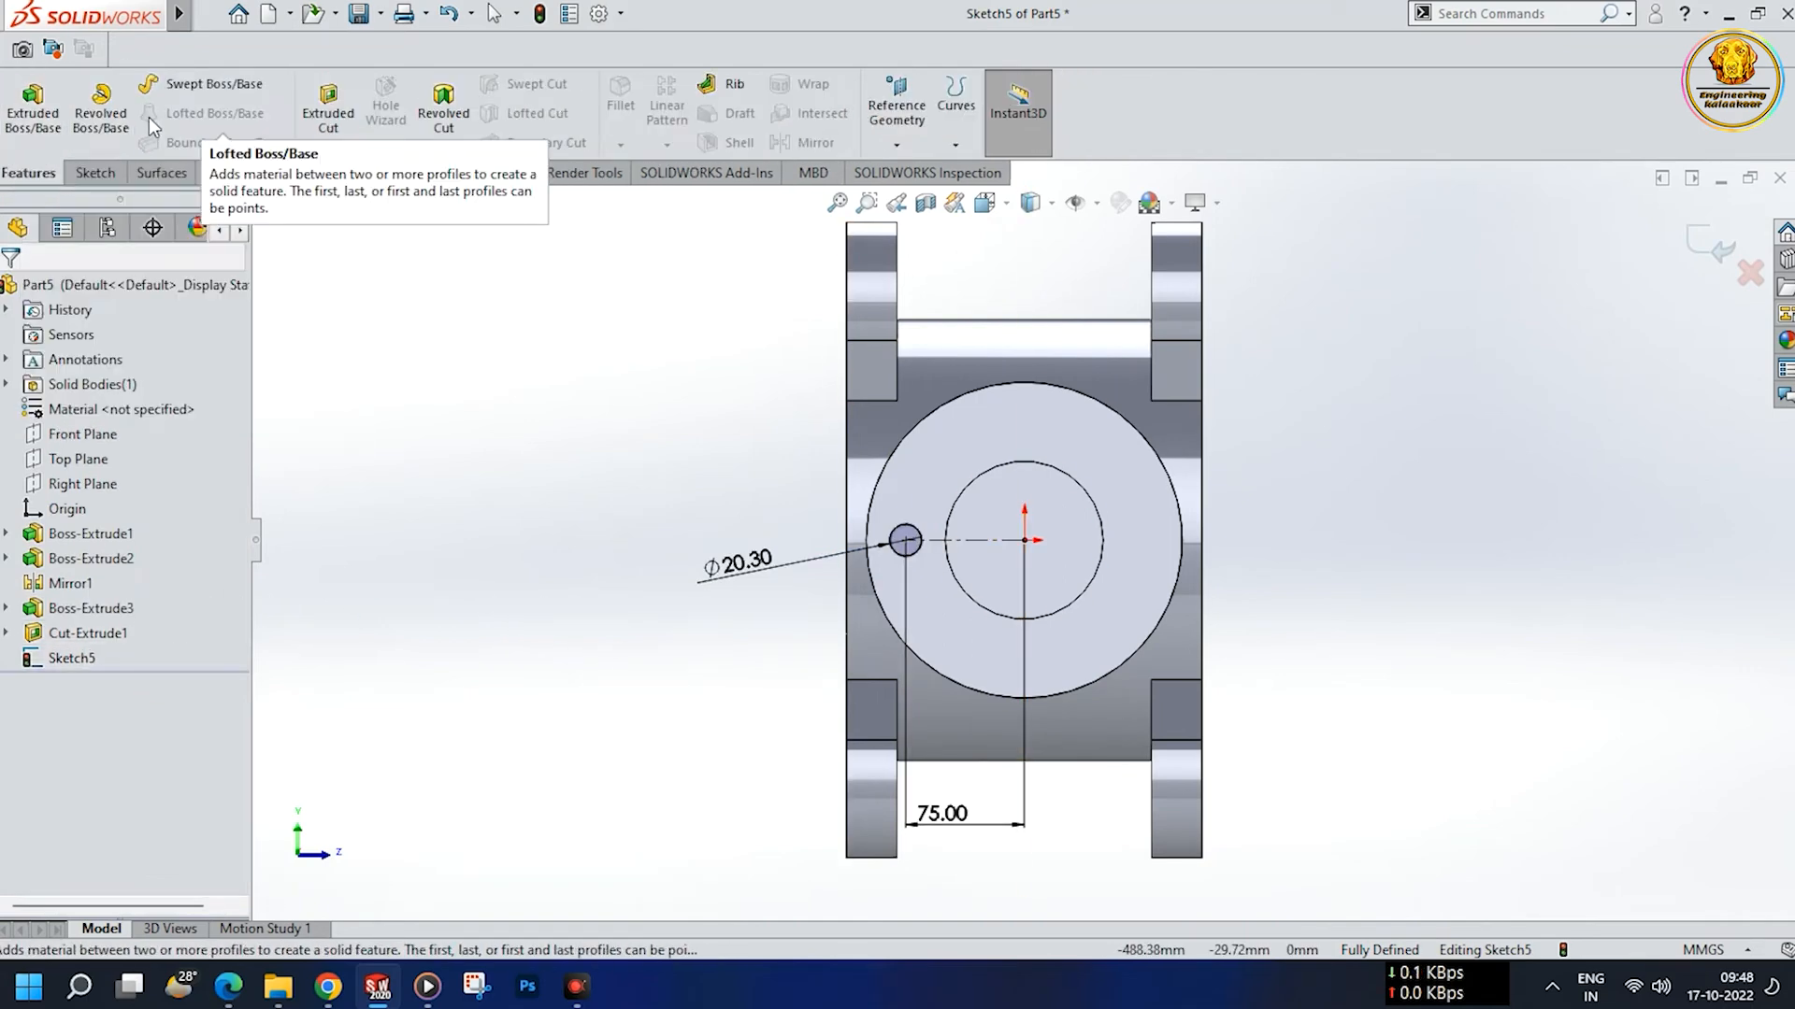
{"action": "left_click", "coordinate": [327, 110]}
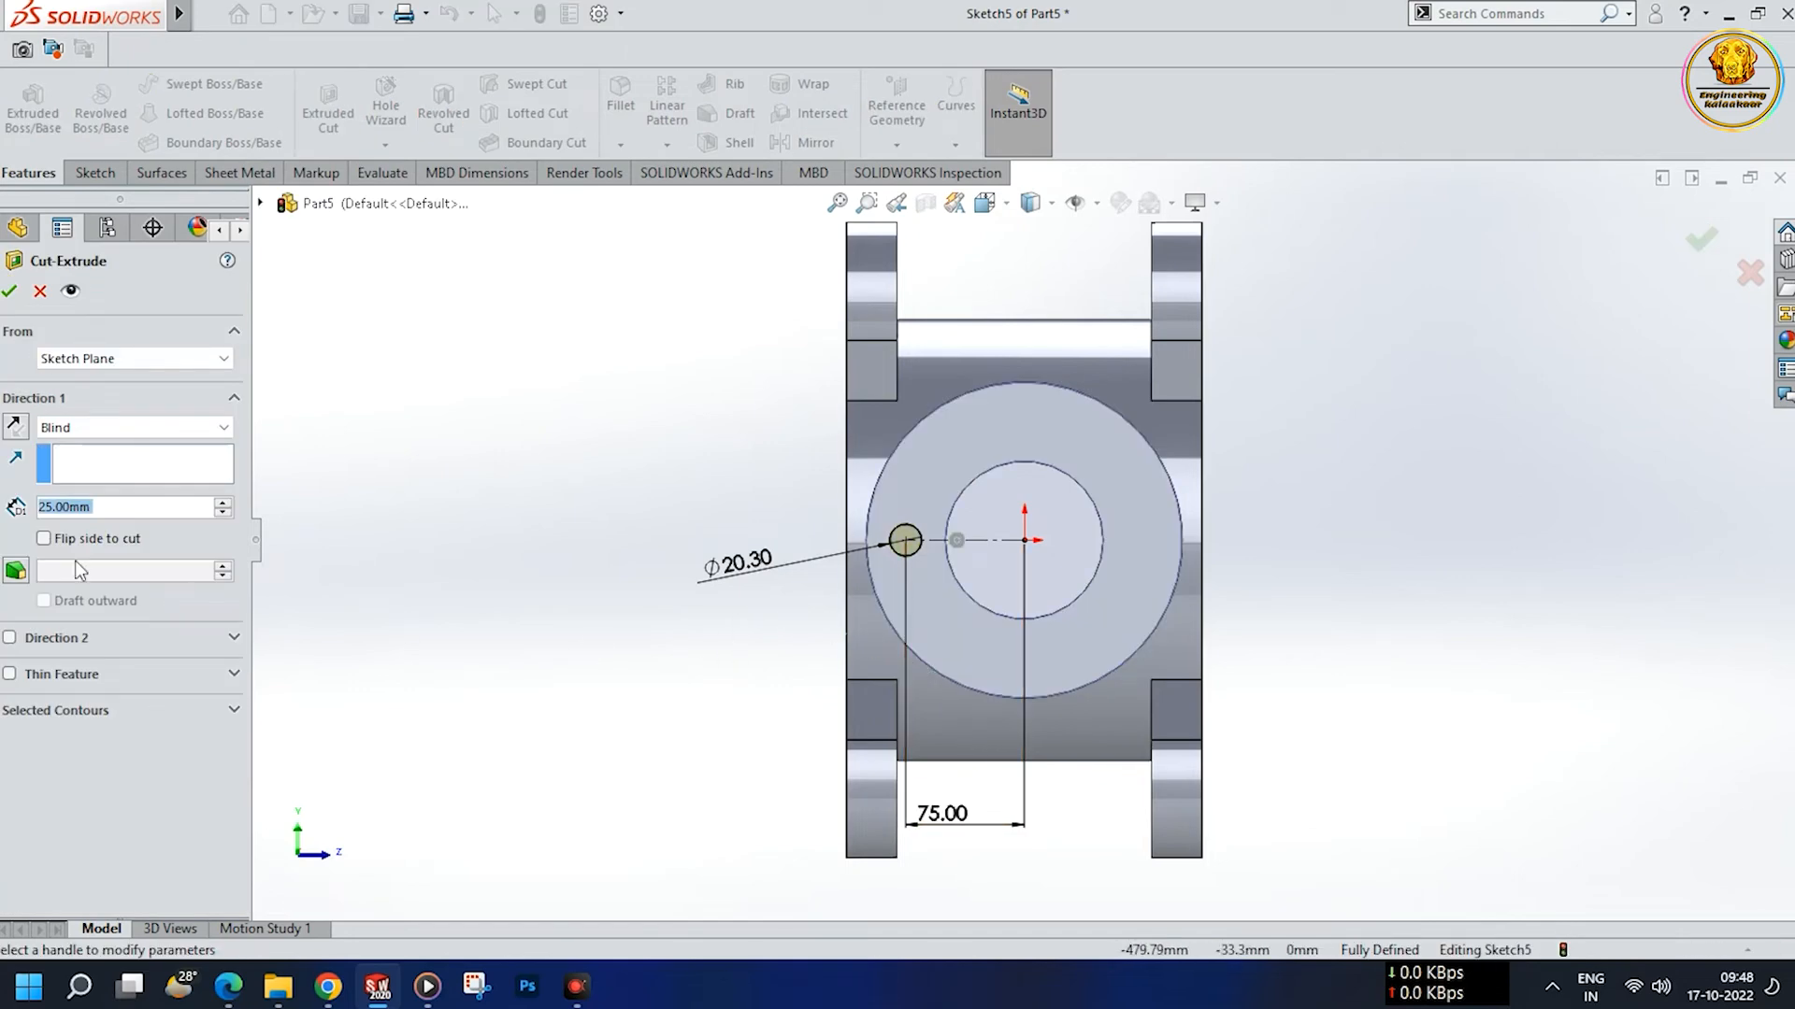
{"action": "type", "text": "15"}
{"action": "key", "text": "Return"}
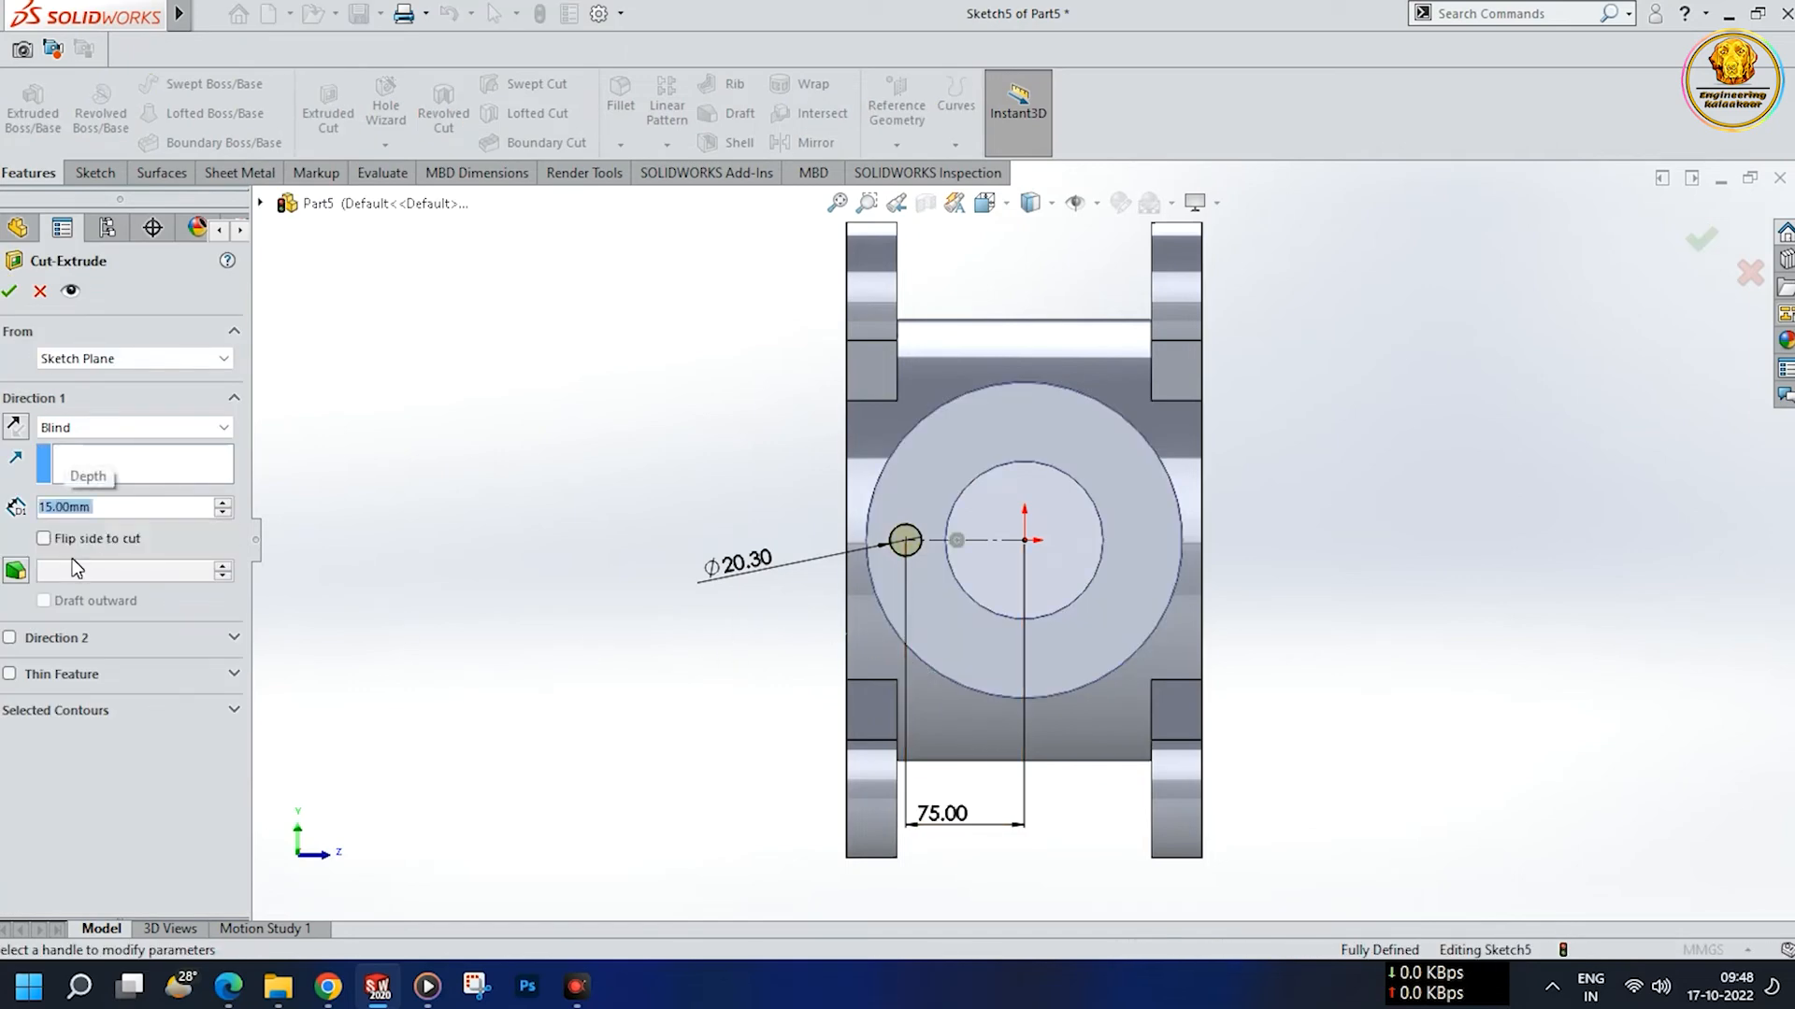
{"action": "middle_click_drag", "start_coordinate": [744, 505], "coordinate": [897, 565]}
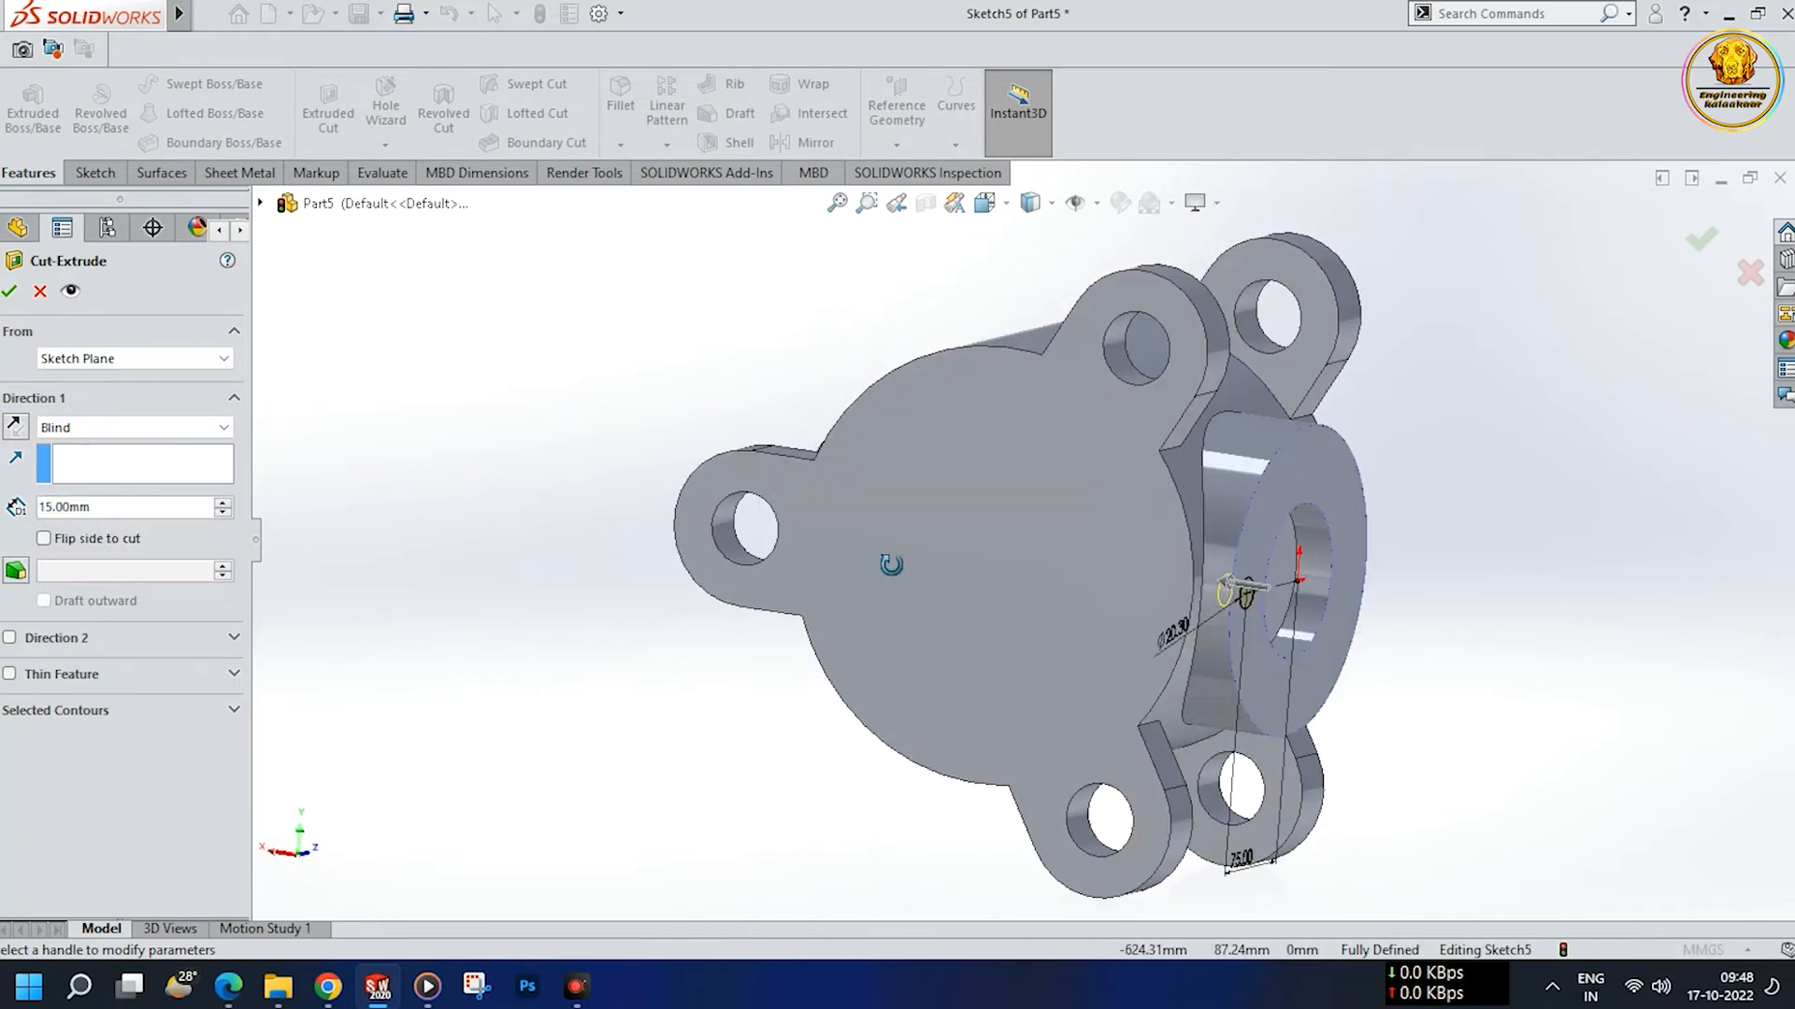
{"action": "left_click", "coordinate": [11, 290]}
{"action": "left_click", "coordinate": [572, 734]}
{"action": "middle_click_drag", "start_coordinate": [578, 734], "coordinate": [529, 727]}
- Start a circular pattern with the 20.3 mm blind hole cut as the feature to pattern
{"action": "left_click", "coordinate": [78, 641]}
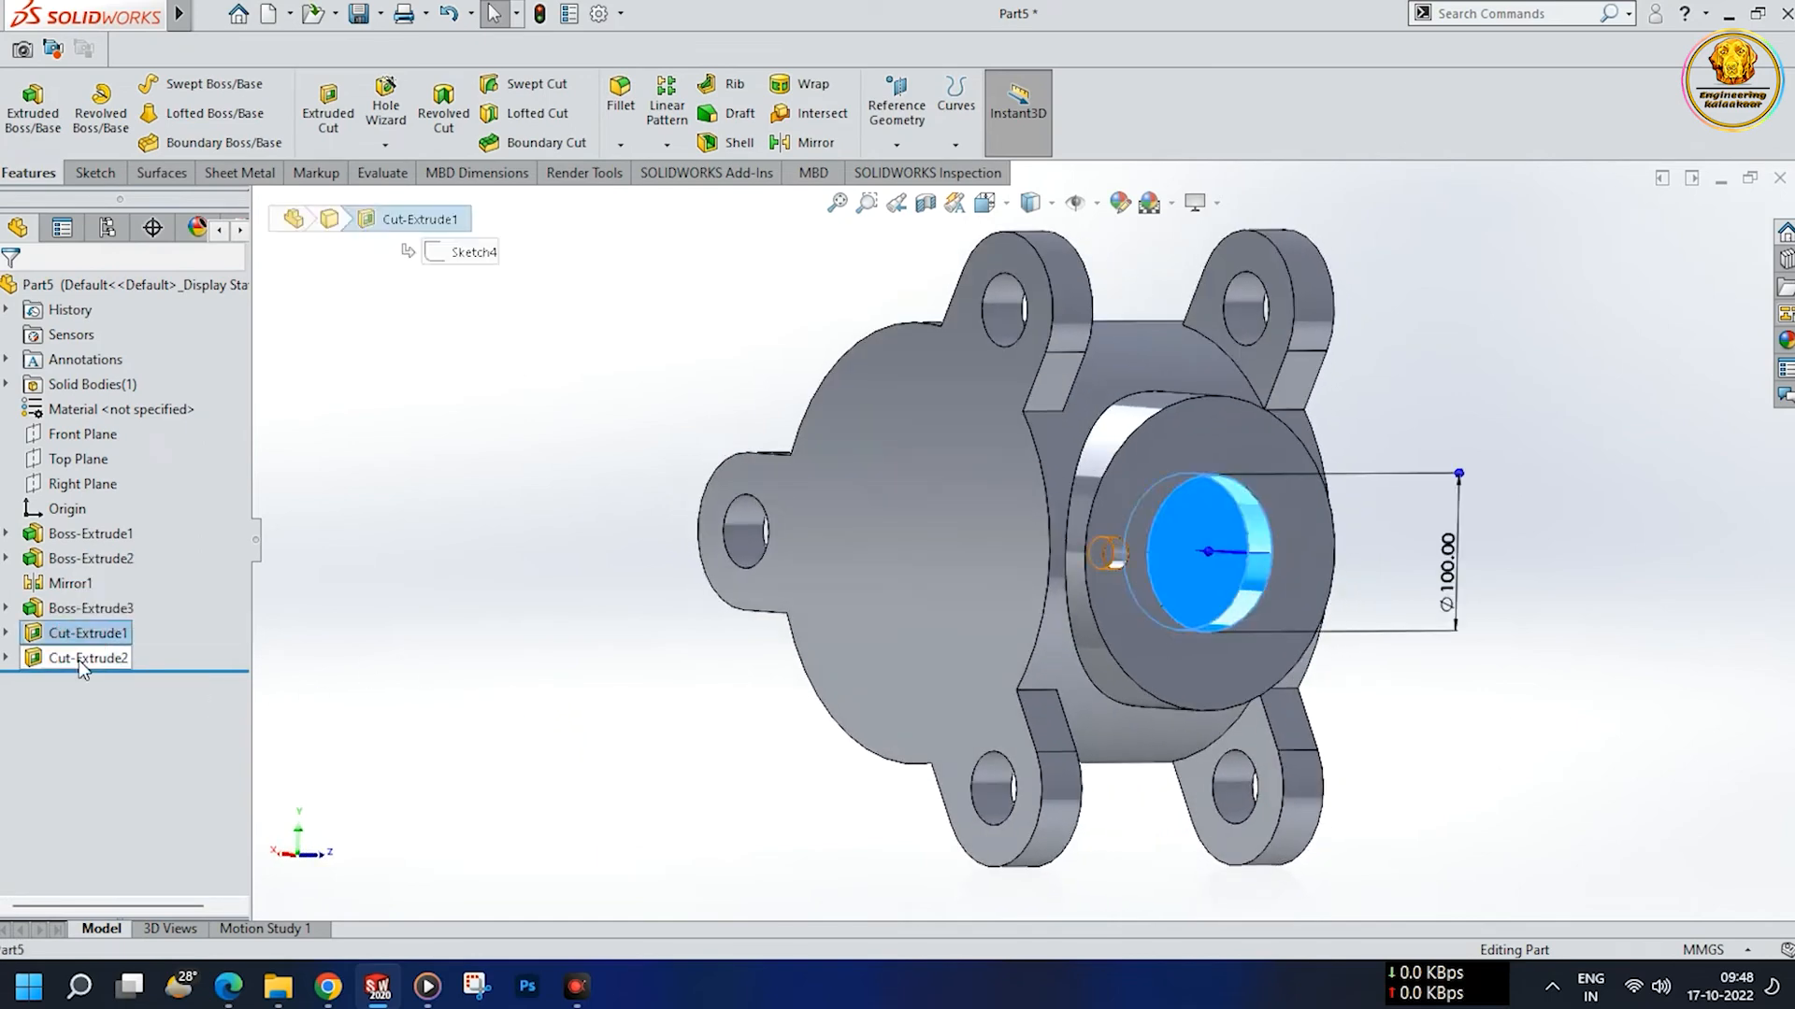
{"action": "left_click", "coordinate": [79, 660]}
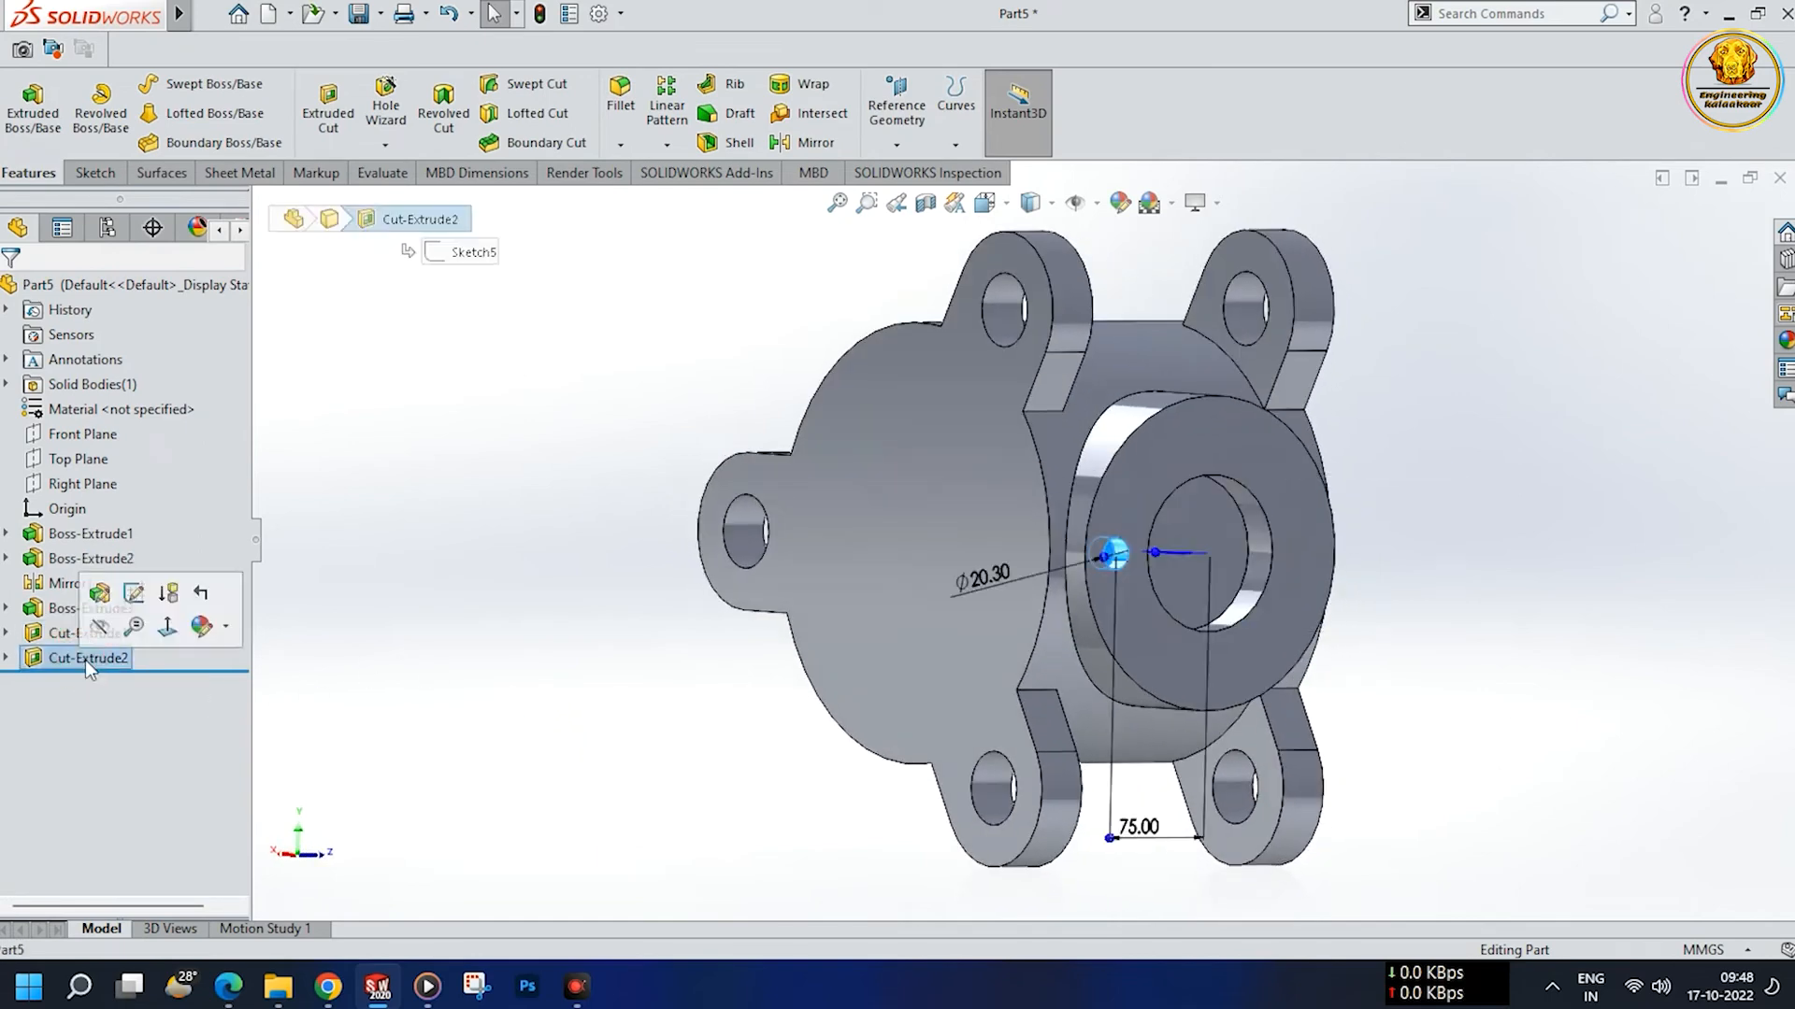
{"action": "left_click", "coordinate": [666, 144]}
{"action": "left_click", "coordinate": [690, 197]}
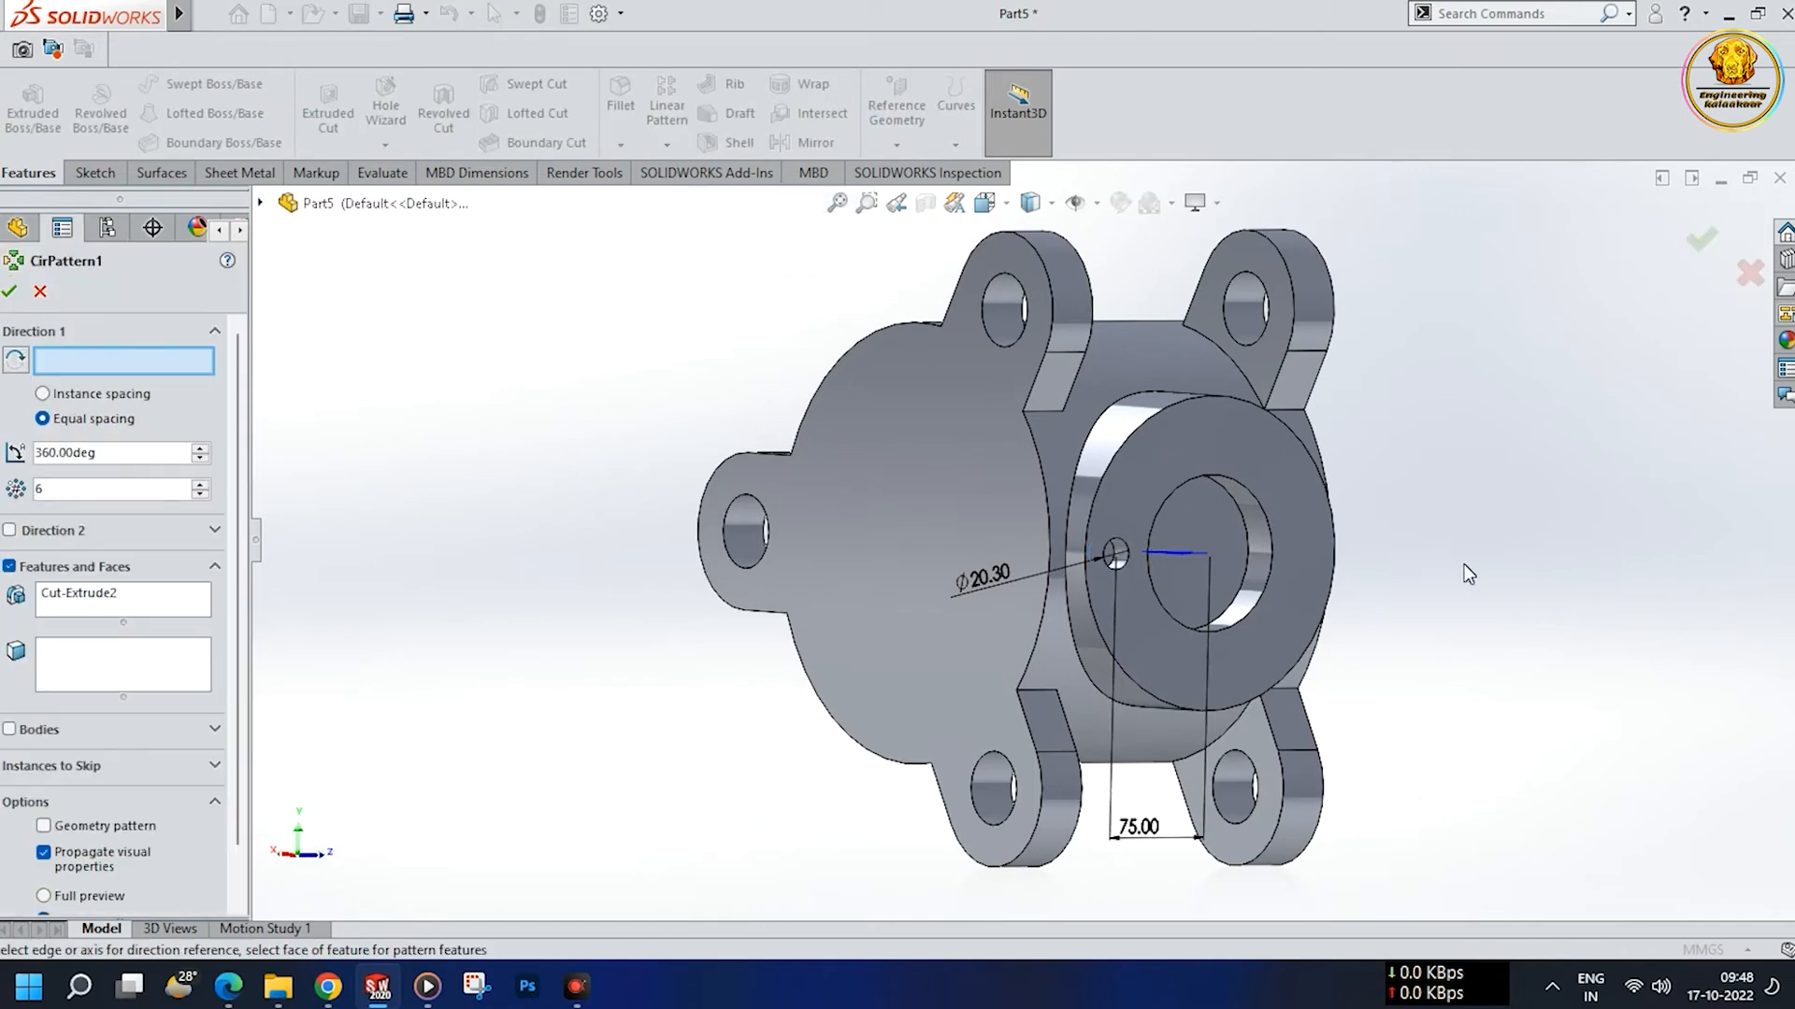
{"action": "middle_click_drag", "start_coordinate": [1452, 565], "coordinate": [1425, 567]}
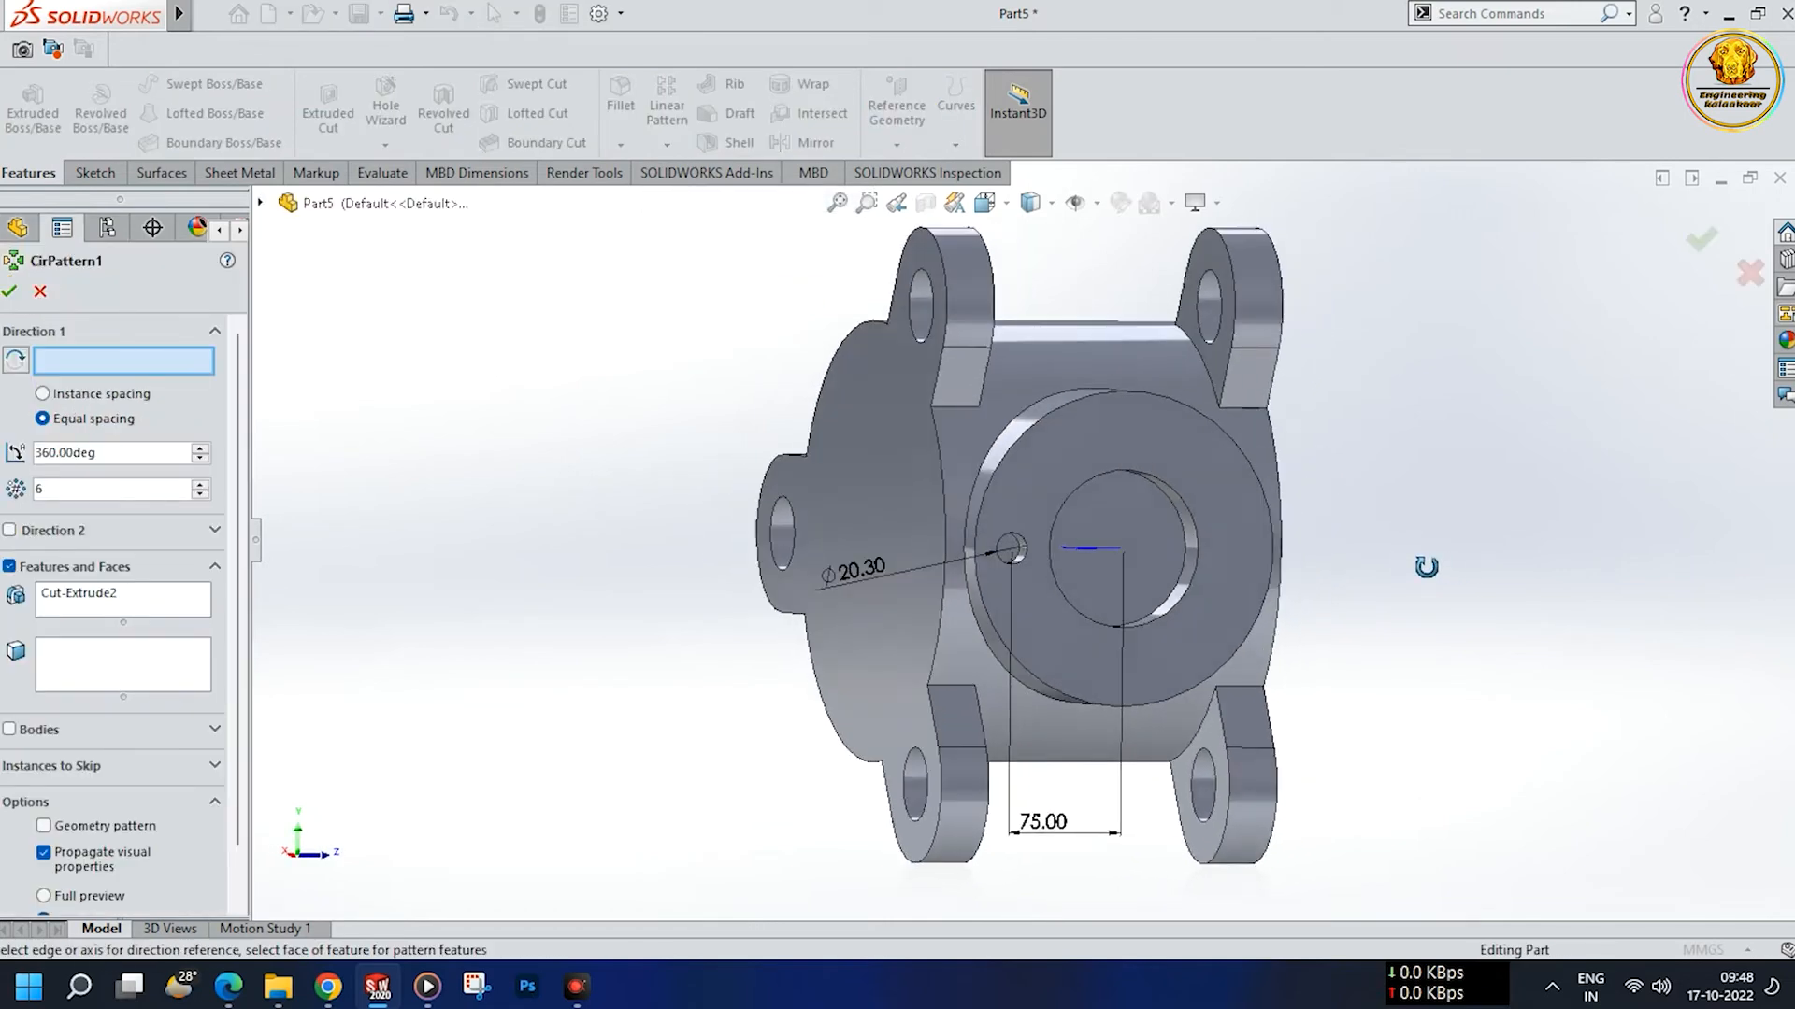
{"action": "left_click", "coordinate": [148, 665]}
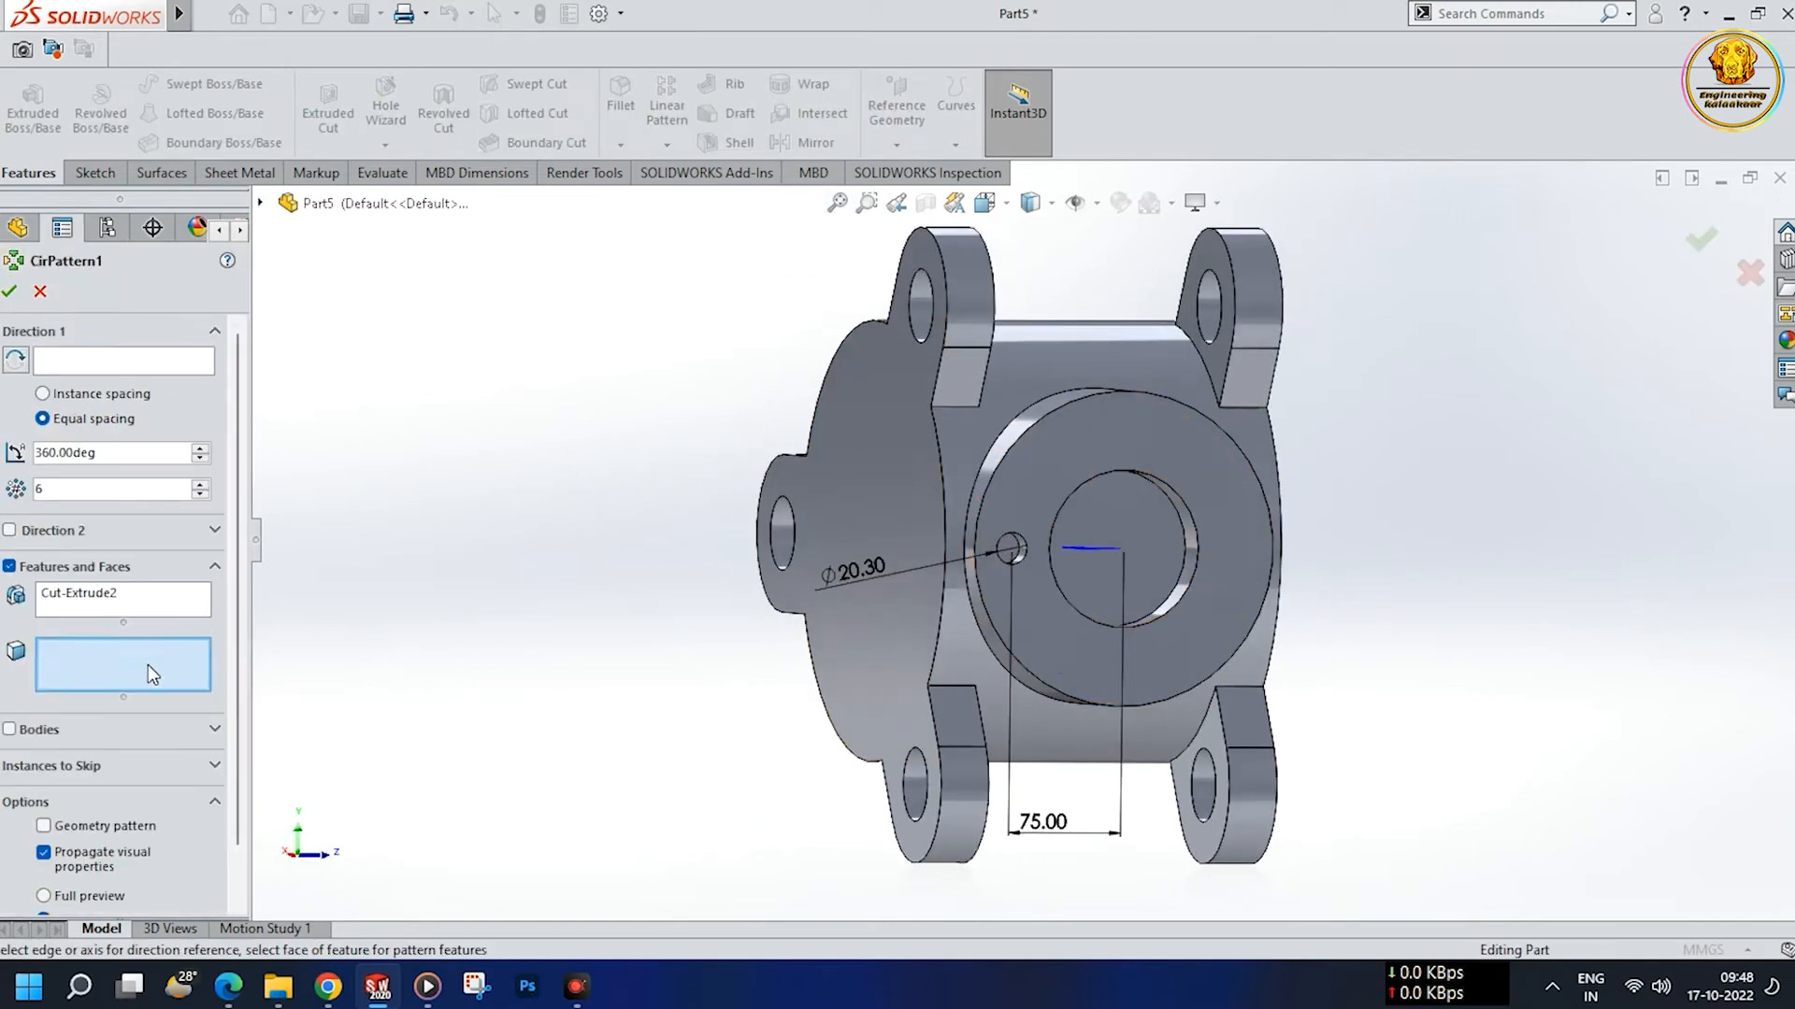
{"action": "left_click", "coordinate": [1186, 662]}
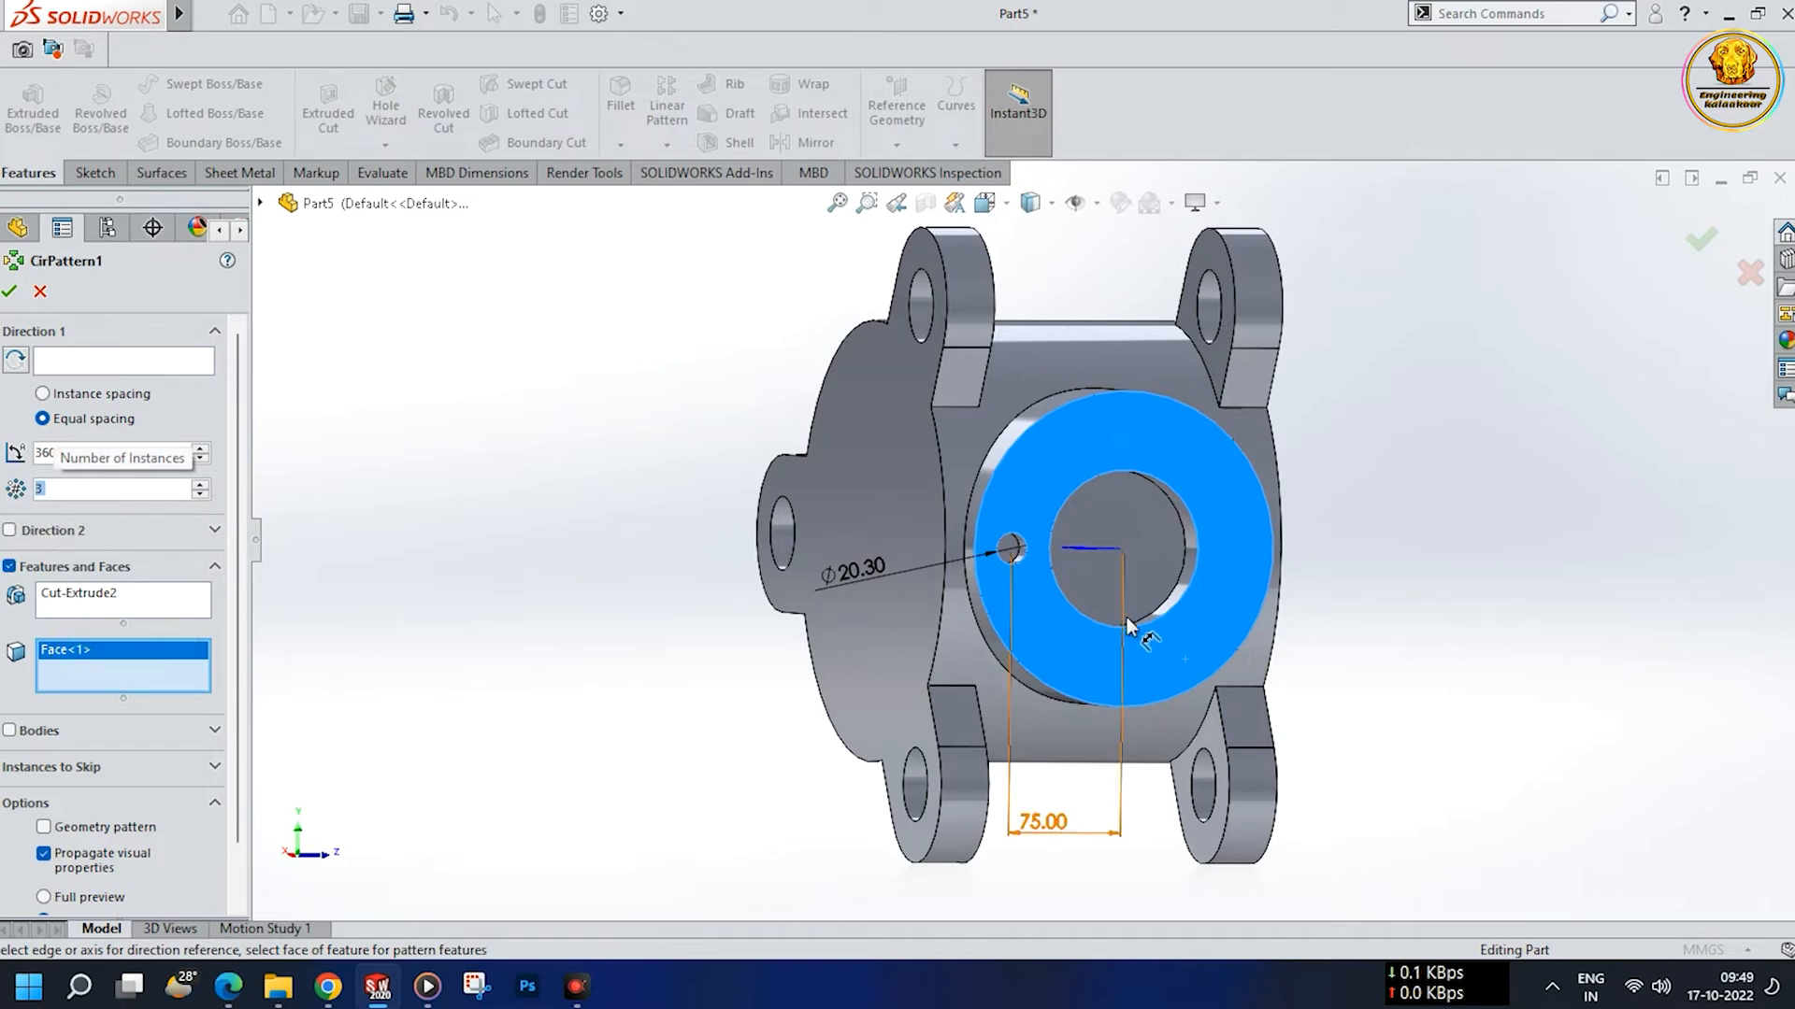
{"action": "middle_click_drag", "start_coordinate": [1099, 626], "coordinate": [1024, 637]}
{"action": "left_click", "coordinate": [1077, 635]}
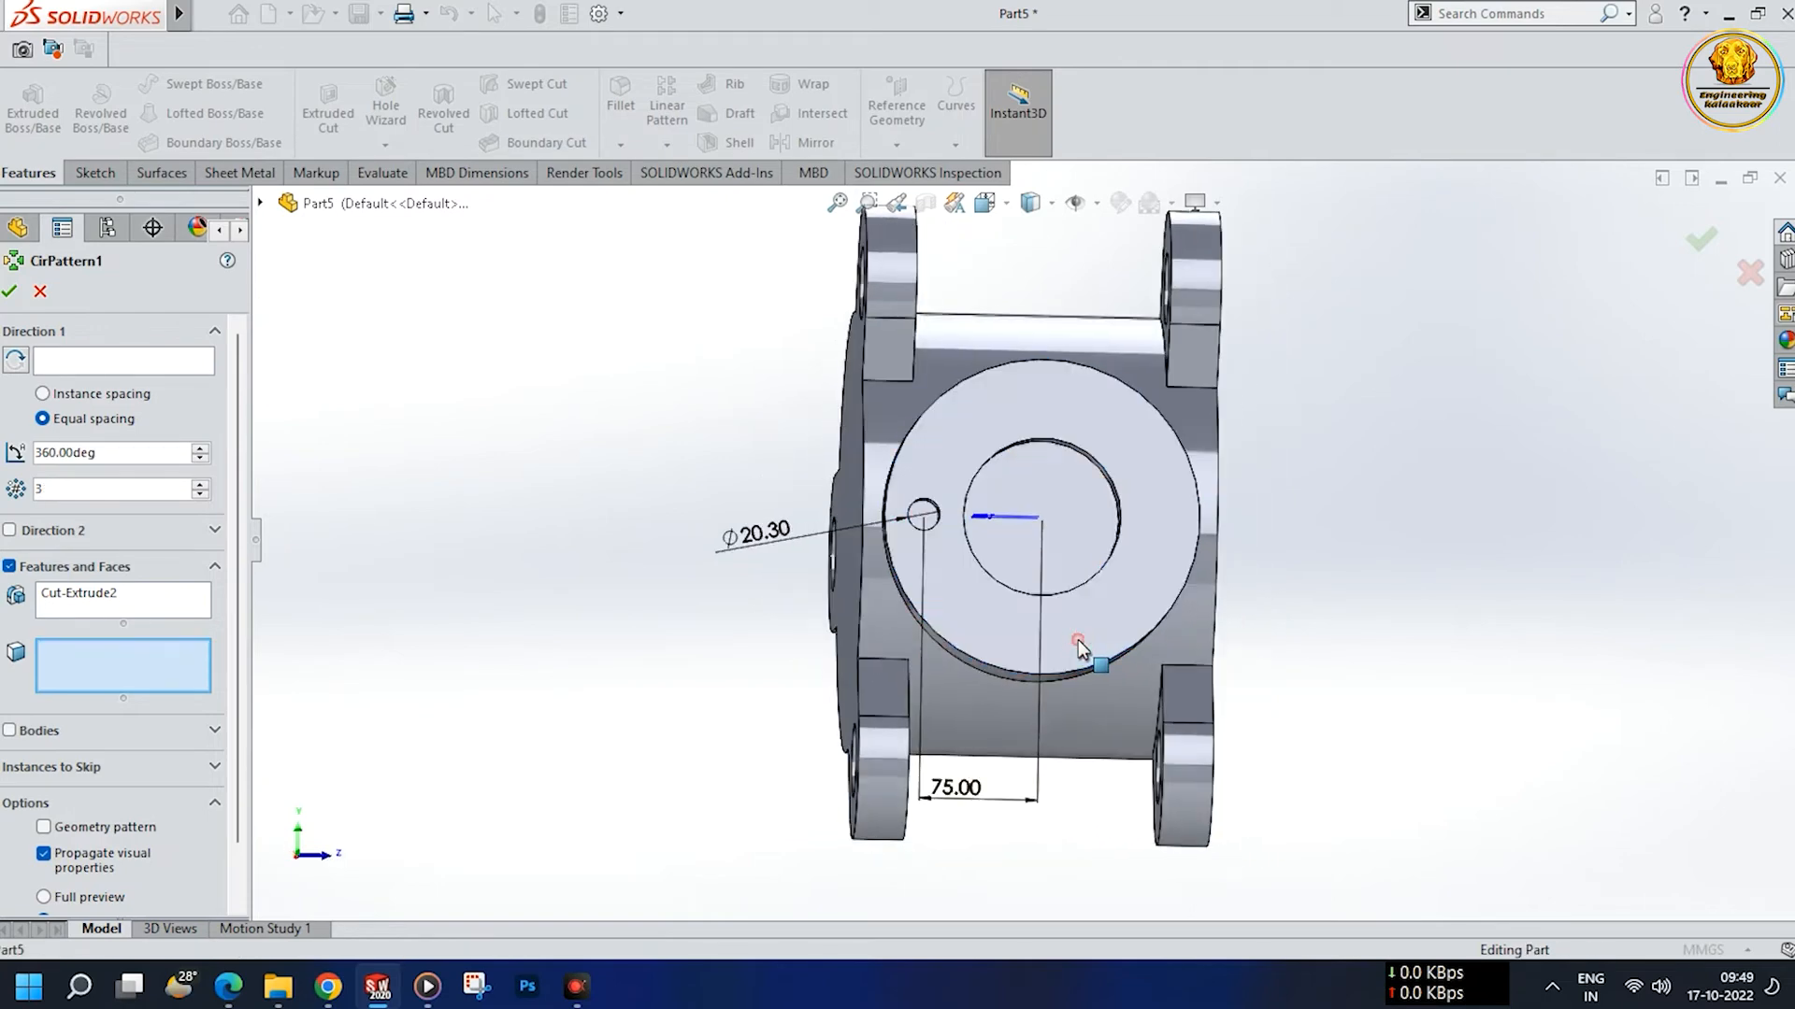
{"action": "left_click", "coordinate": [1085, 634]}
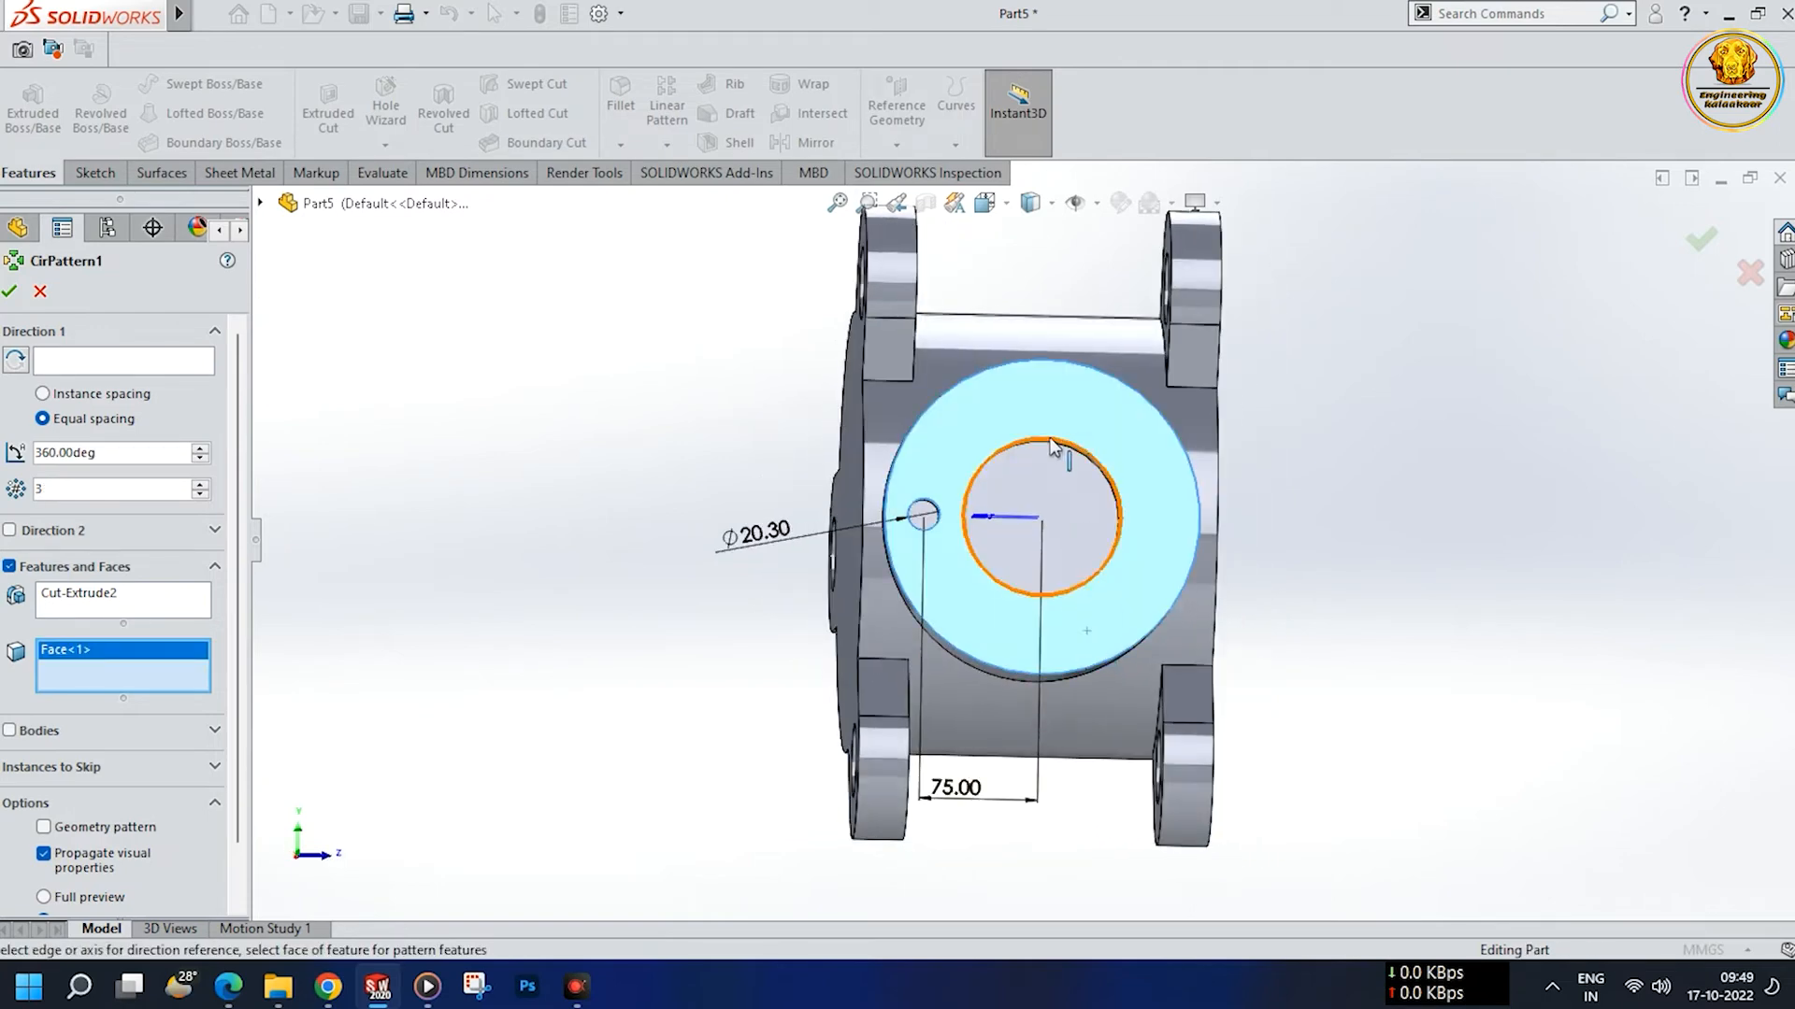
{"action": "left_click", "coordinate": [1043, 408]}
{"action": "middle_click_drag", "start_coordinate": [1034, 401], "coordinate": [1002, 462]}
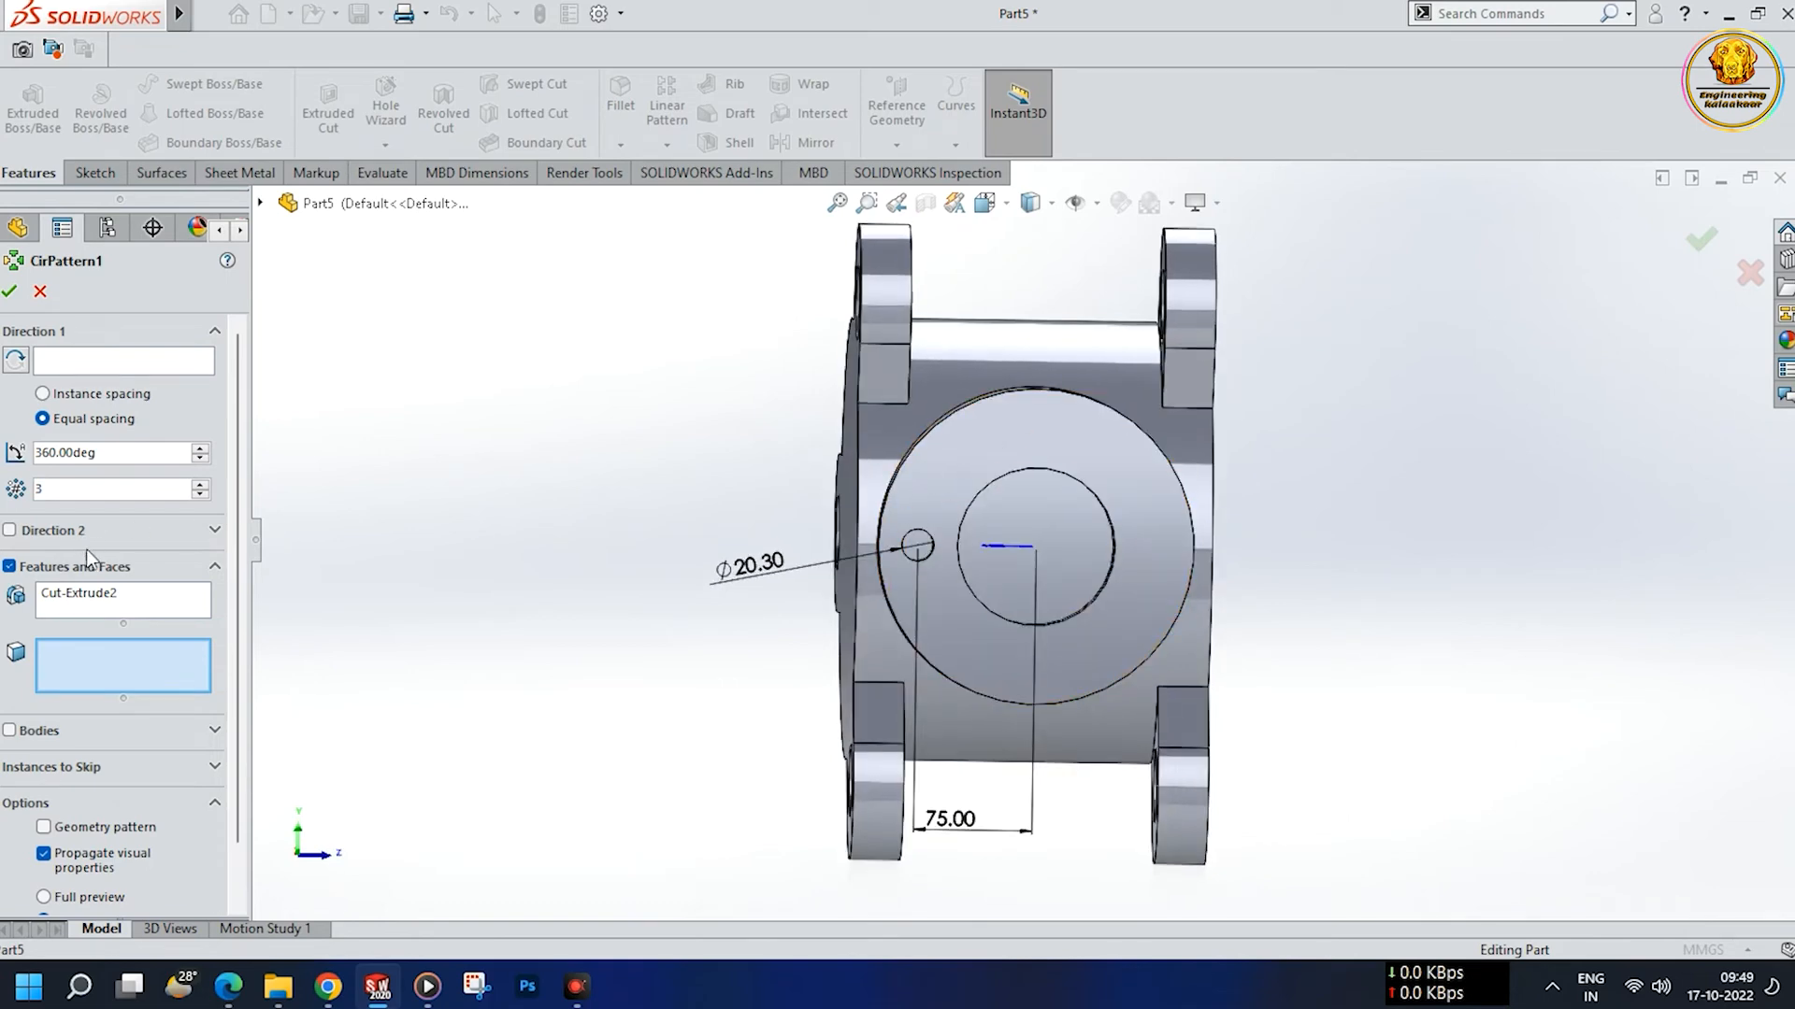
- Pattern the hole about the circular recess edge with 3 equally spaced instances over 360 degrees
{"action": "left_click", "coordinate": [85, 354]}
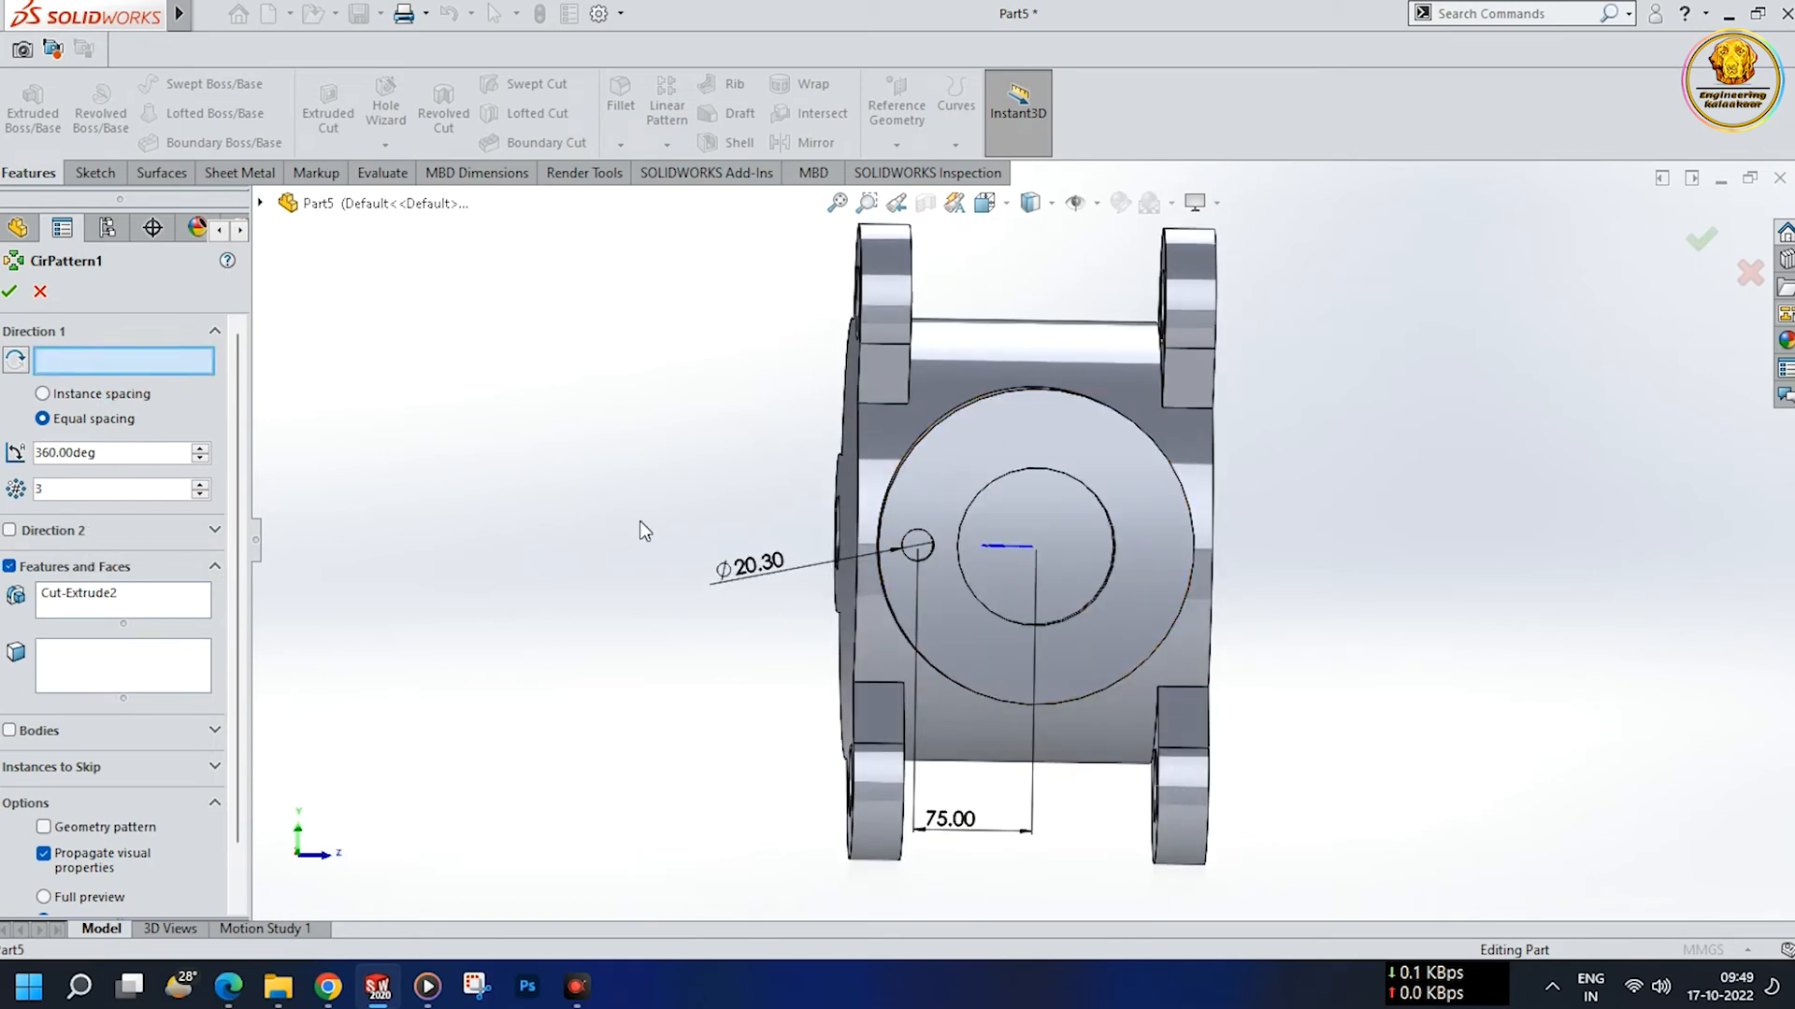
{"action": "left_click", "coordinate": [1109, 572]}
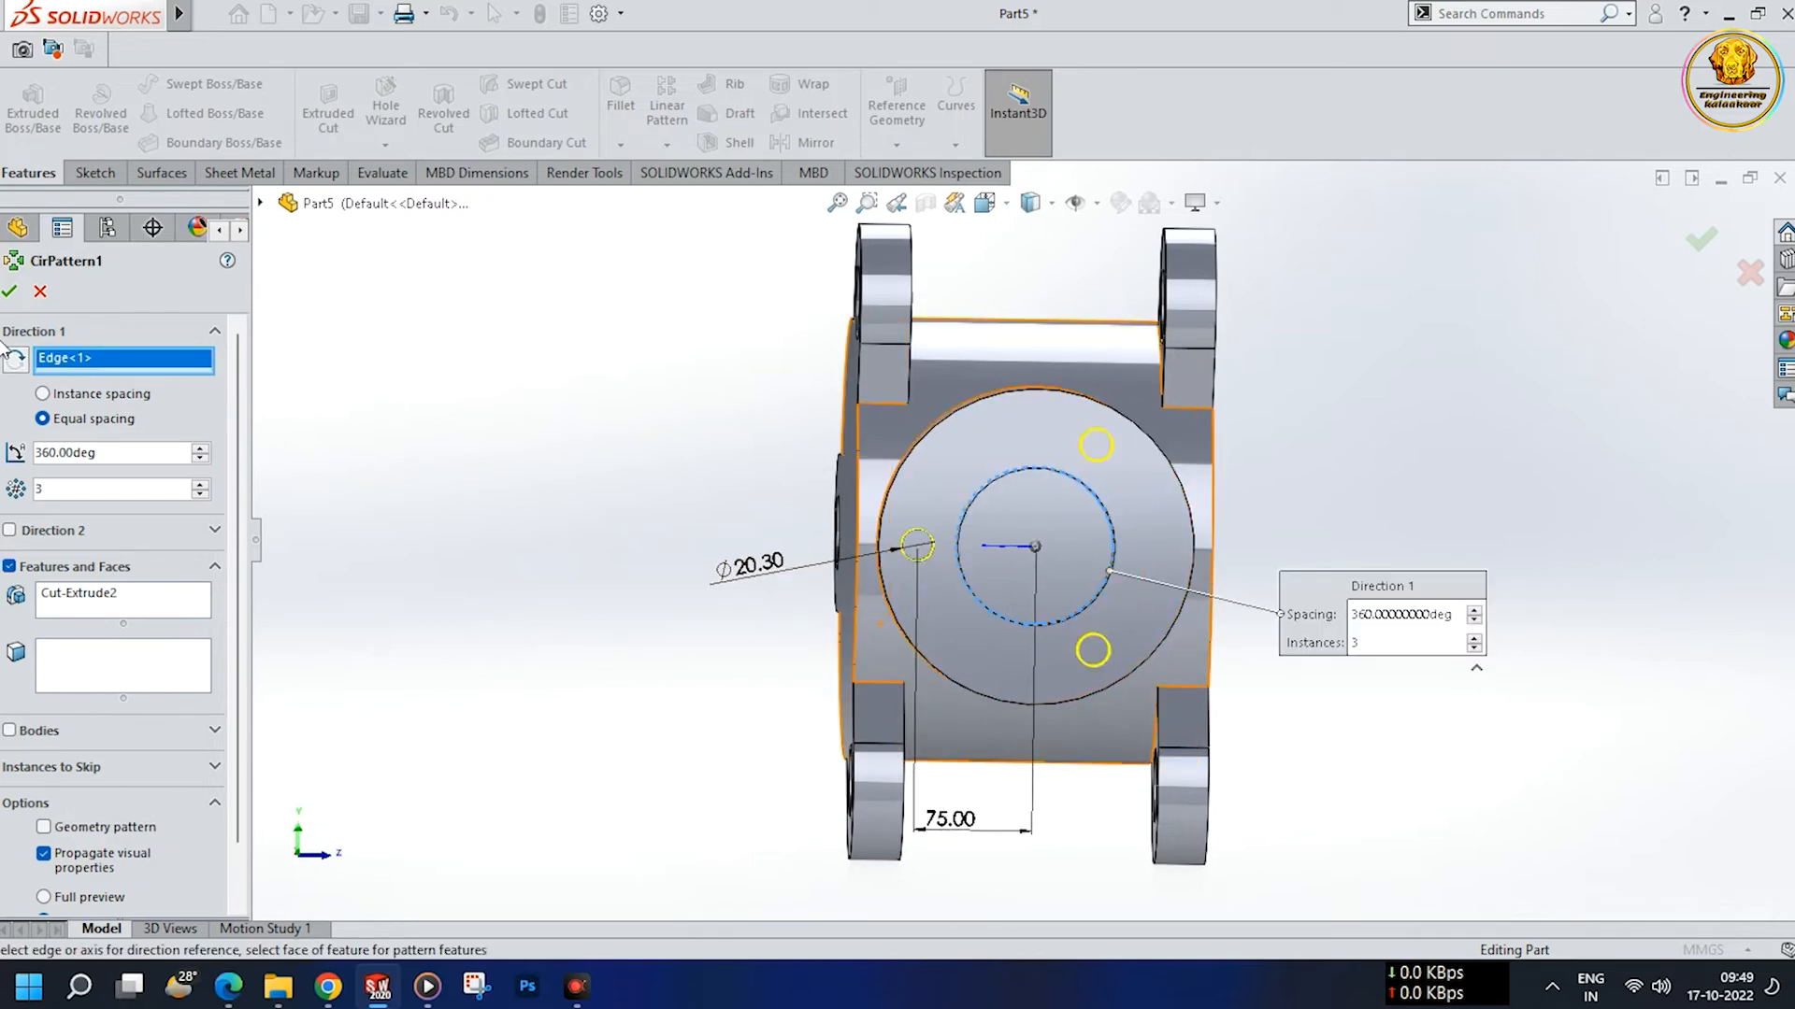
{"action": "left_click", "coordinate": [9, 290]}
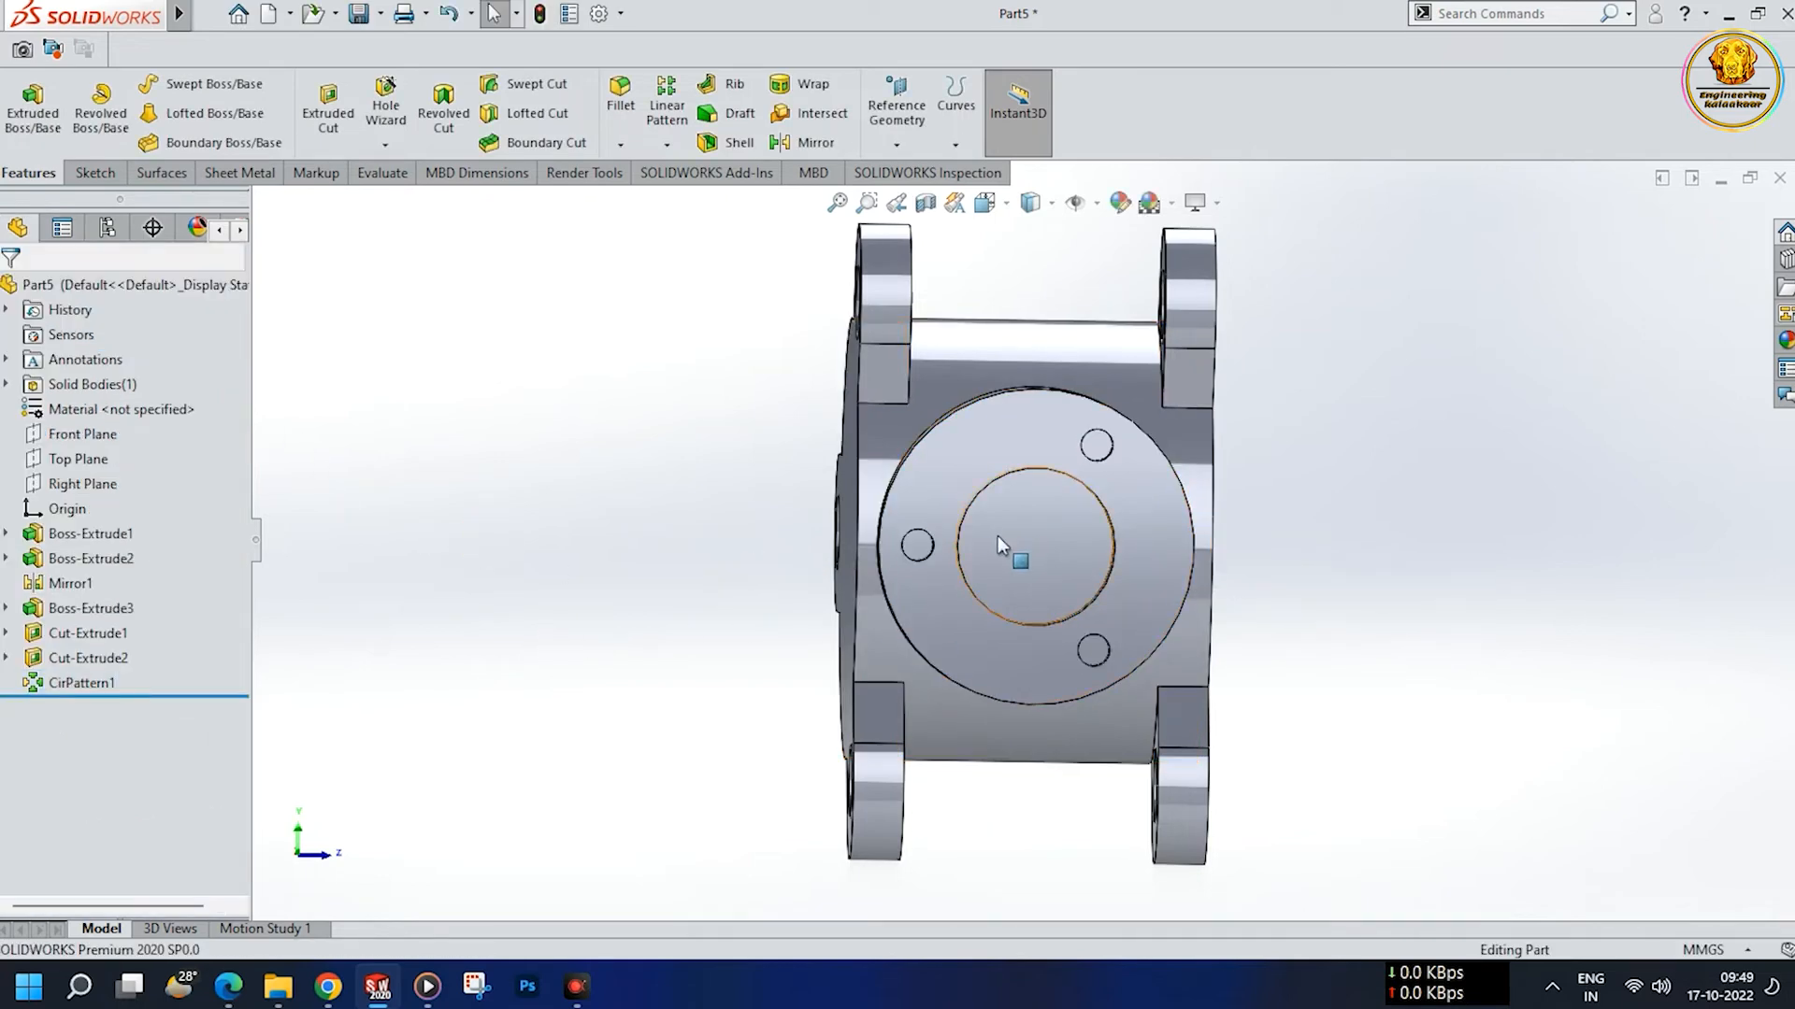
- Sketch a circle about 98 mm in diameter centred on the origin on the Right Plane
{"action": "middle_click_drag", "start_coordinate": [1253, 561], "coordinate": [1177, 567]}
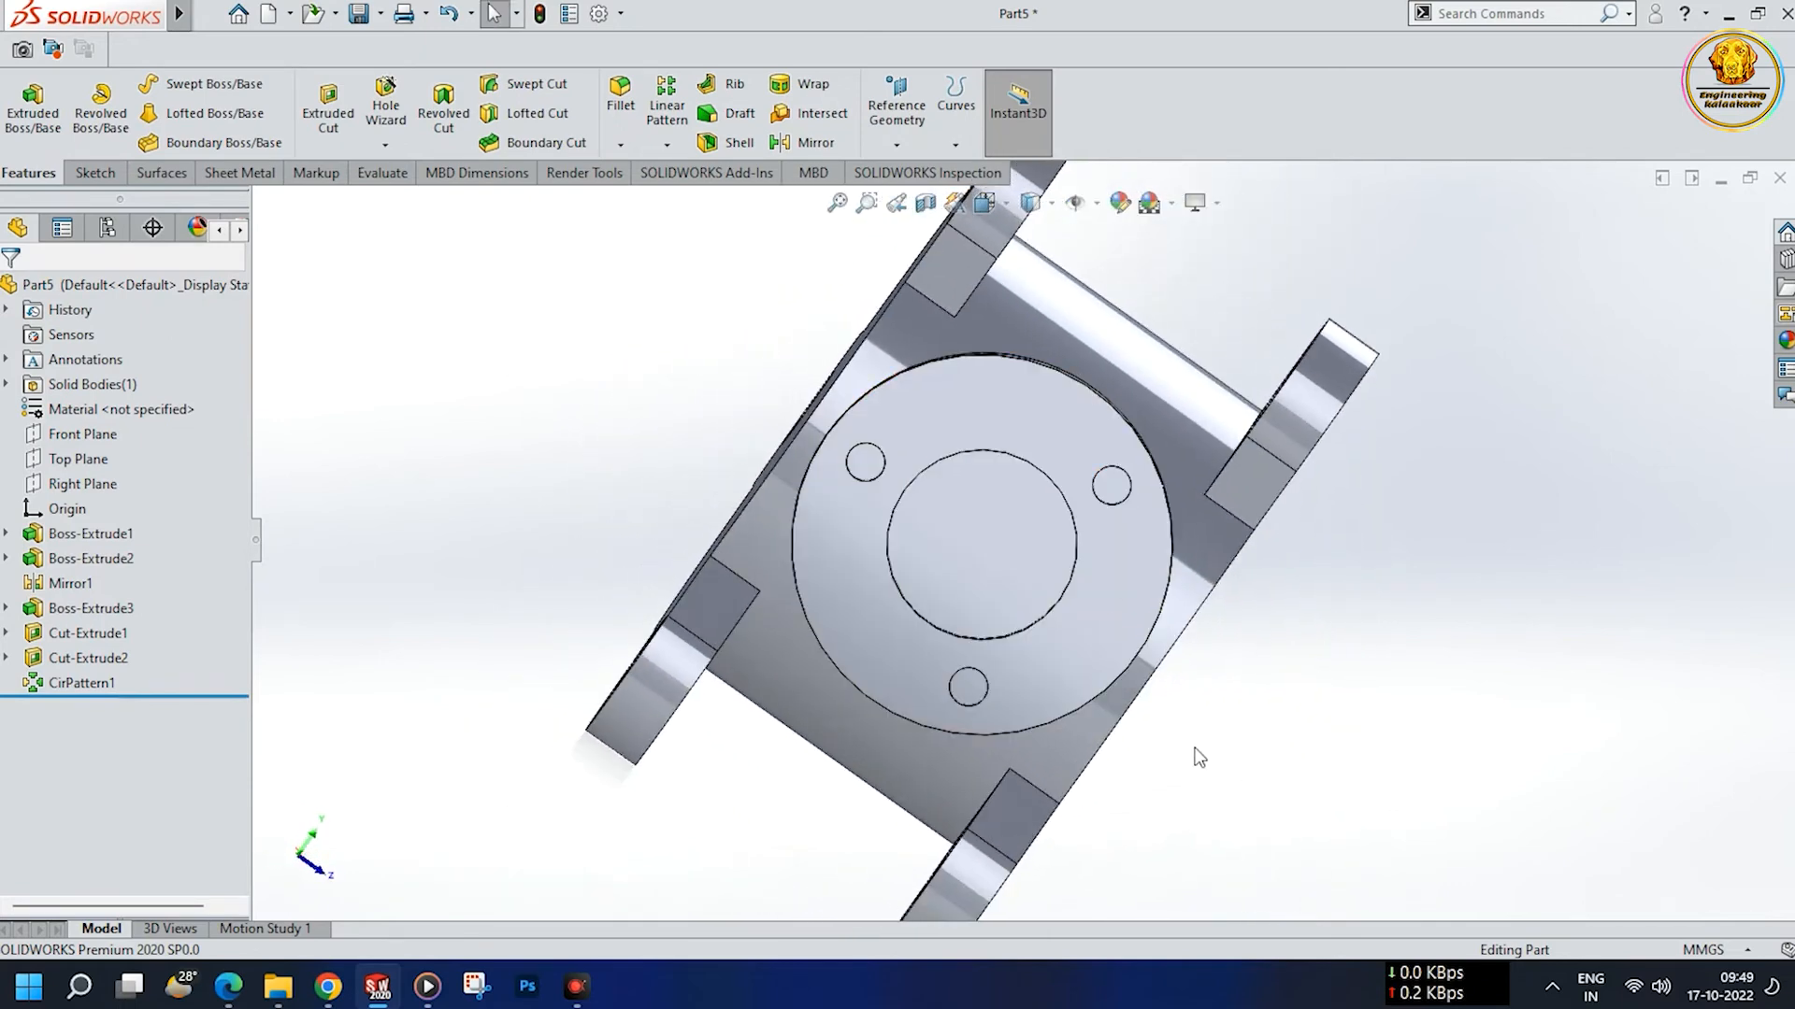
{"action": "middle_click_drag", "start_coordinate": [1131, 648], "coordinate": [1131, 841]}
{"action": "scroll", "coordinate": [1127, 835], "scroll_direction": "up", "scroll_amount": 5}
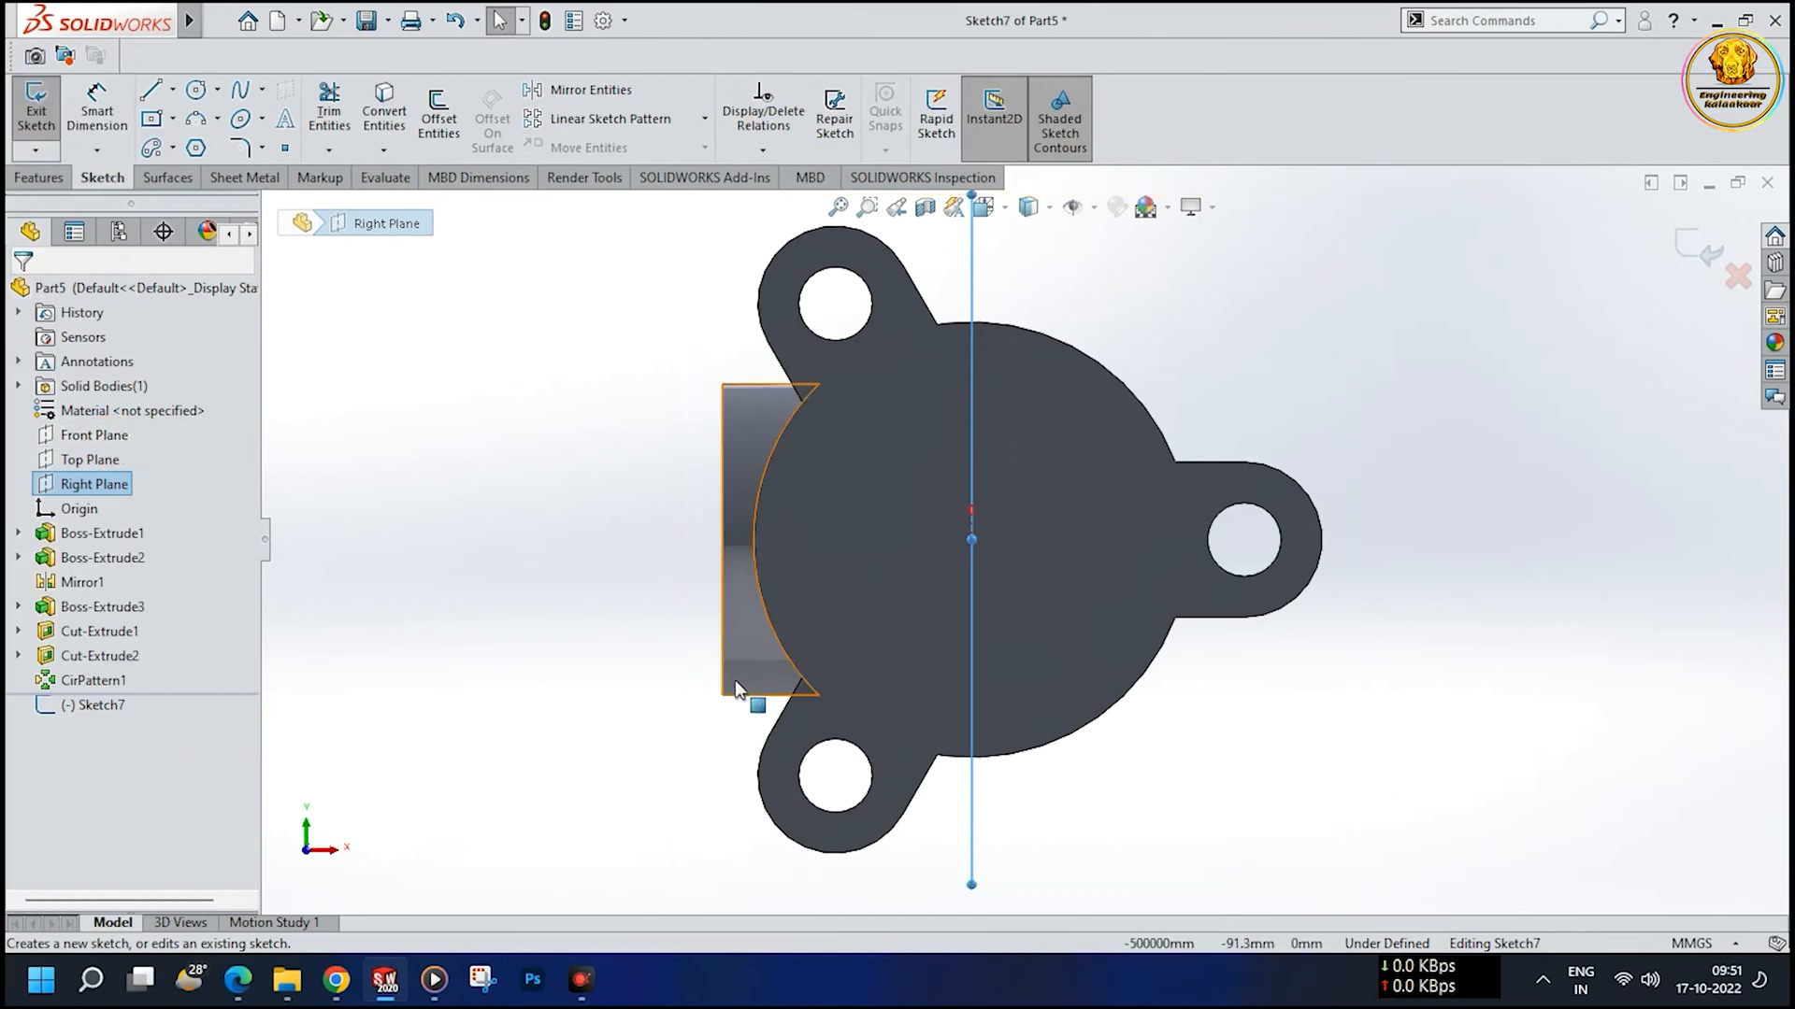
{"action": "mouse_move", "coordinate": [739, 689]}
{"action": "middle_mouse_down"}
{"action": "mouse_move", "coordinate": [605, 573]}
{"action": "mouse_move", "coordinate": [501, 533]}
{"action": "mouse_move", "coordinate": [473, 601]}
{"action": "mouse_move", "coordinate": [458, 582]}
{"action": "middle_mouse_up"}
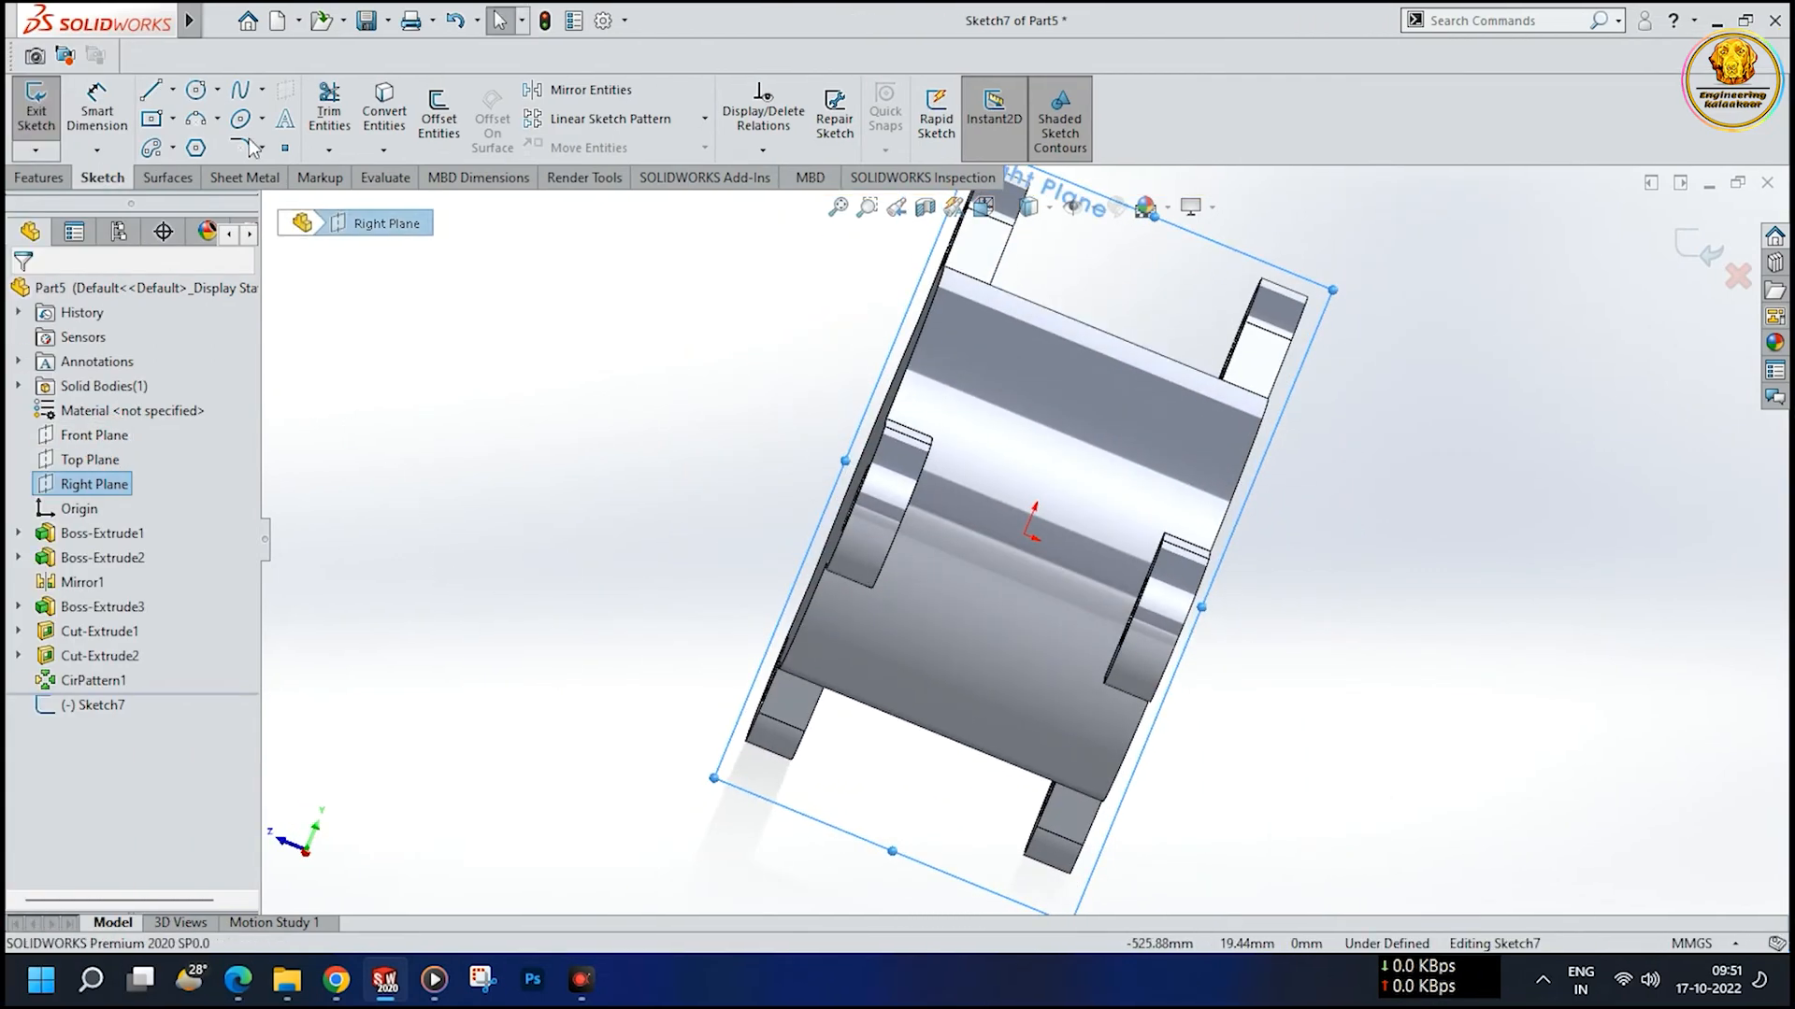
{"action": "left_click", "coordinate": [195, 90]}
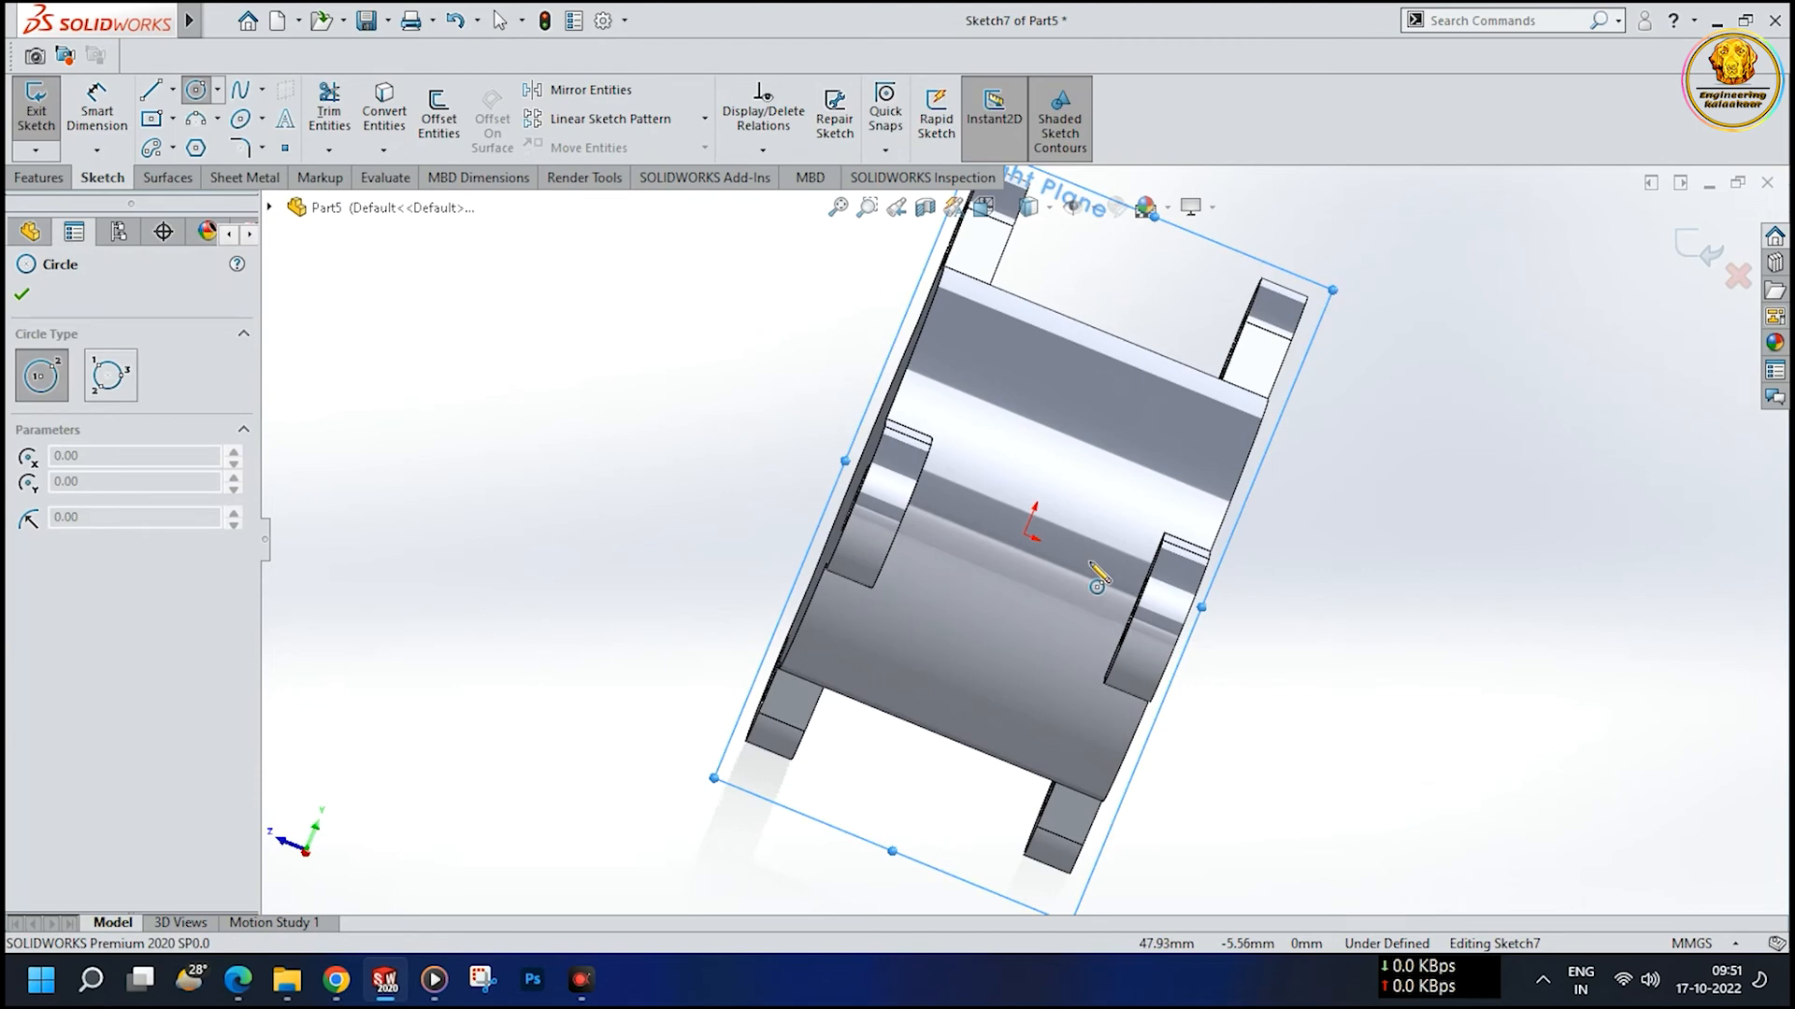
{"action": "left_click", "coordinate": [1026, 536]}
{"action": "left_click", "coordinate": [1077, 585]}
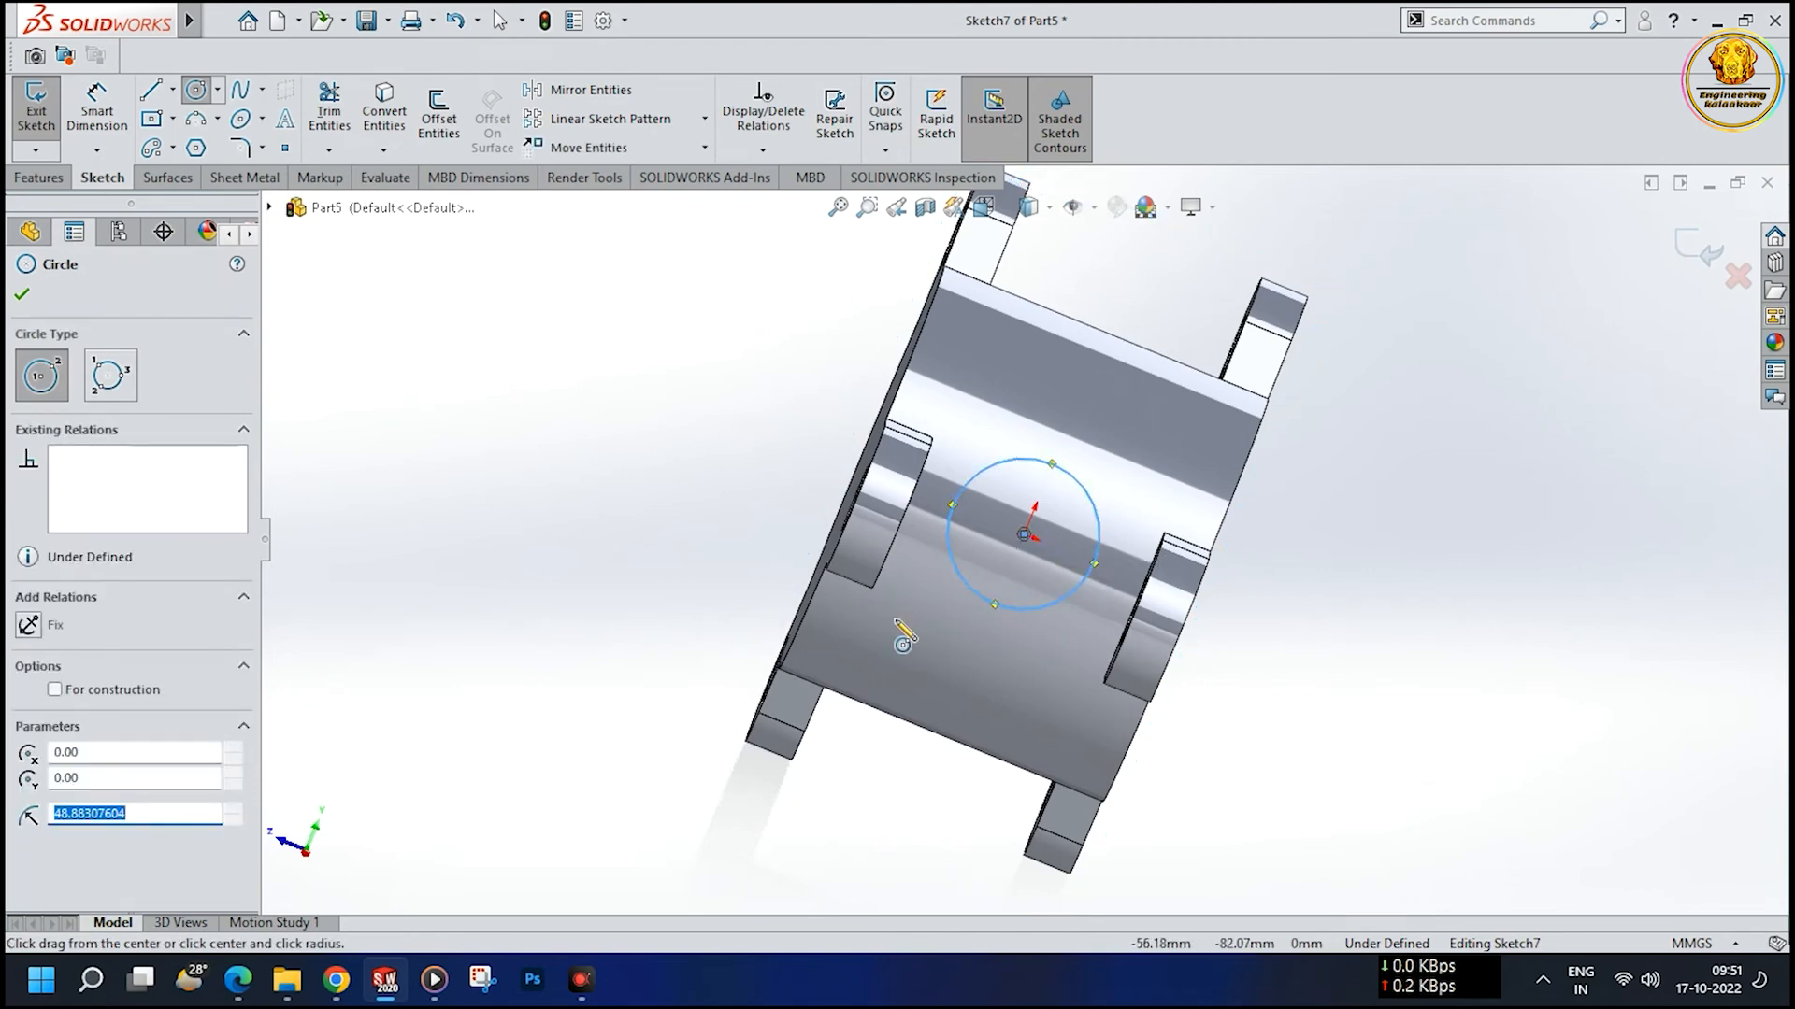
- Dimension the circle on the Right Plane with a diameter of 75 mm
{"action": "left_click", "coordinate": [97, 111]}
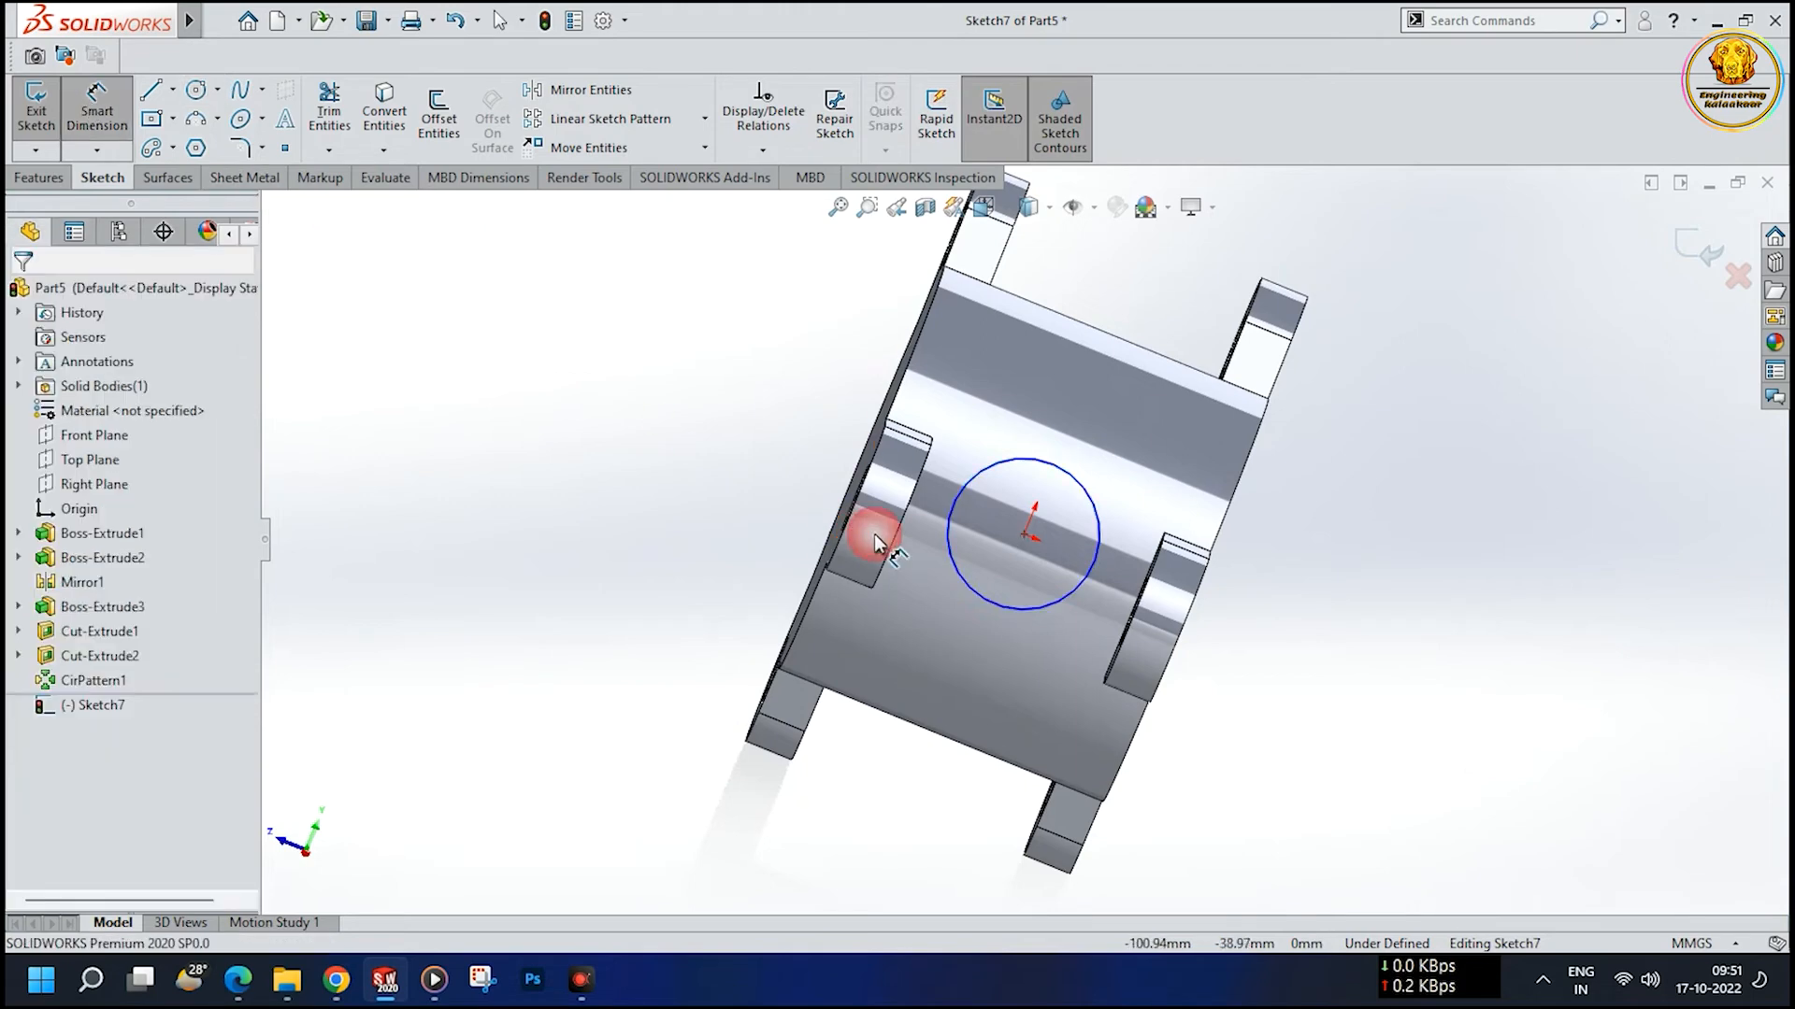
{"action": "left_click", "coordinate": [1013, 608]}
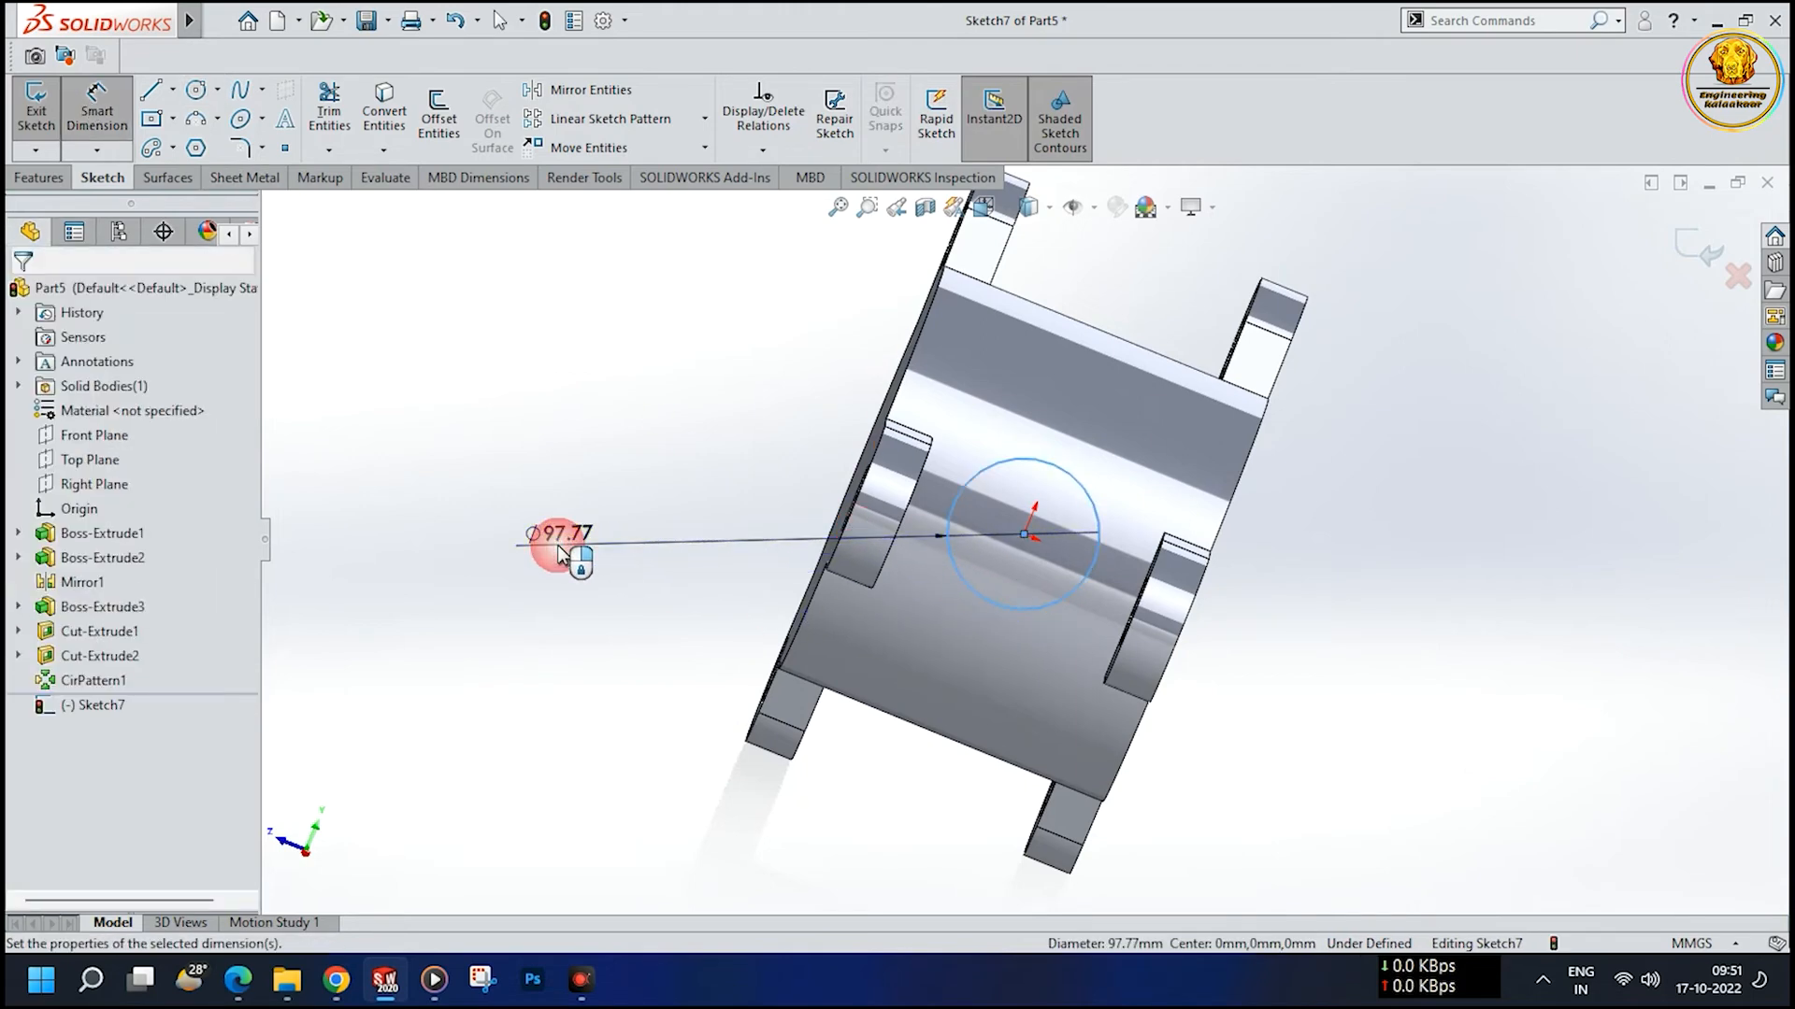
{"action": "left_click", "coordinate": [561, 537]}
{"action": "type", "text": "75"}
{"action": "key", "text": "Return"}
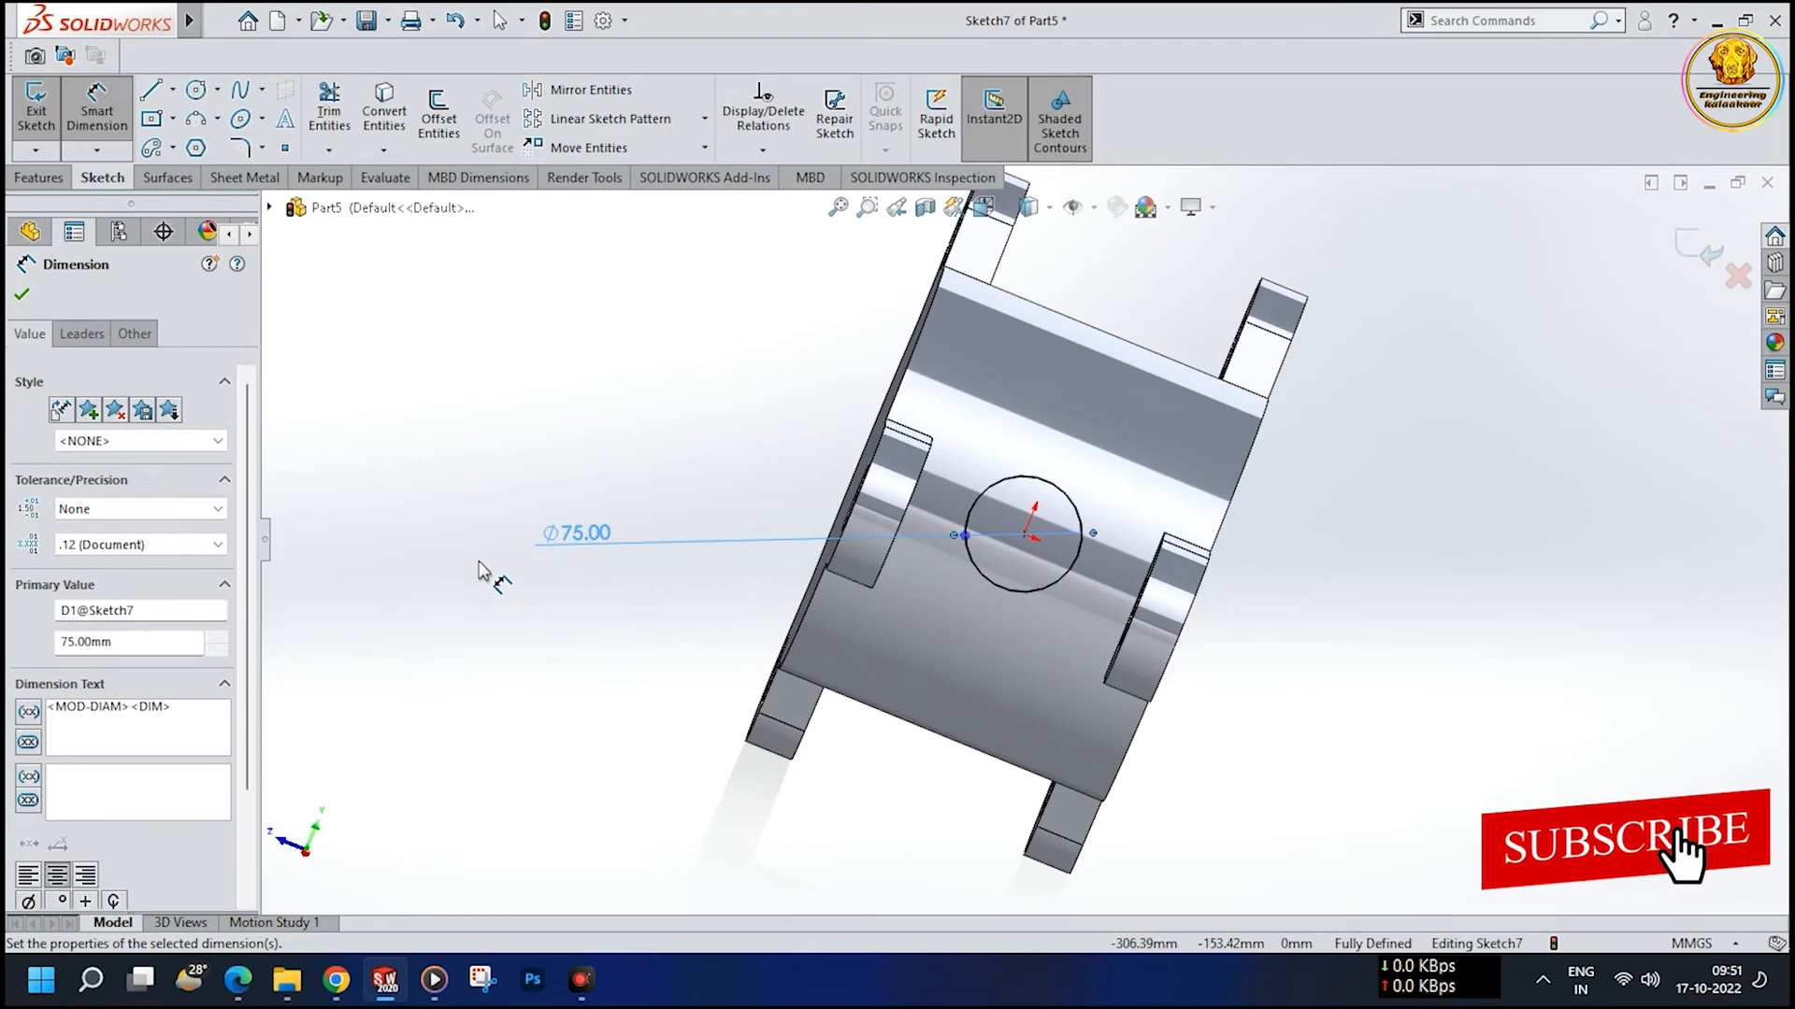
- Extrude the 75 mm circle as a blind boss 155 mm deep, merged with the valve body
{"action": "middle_click_drag", "start_coordinate": [541, 665], "coordinate": [625, 772]}
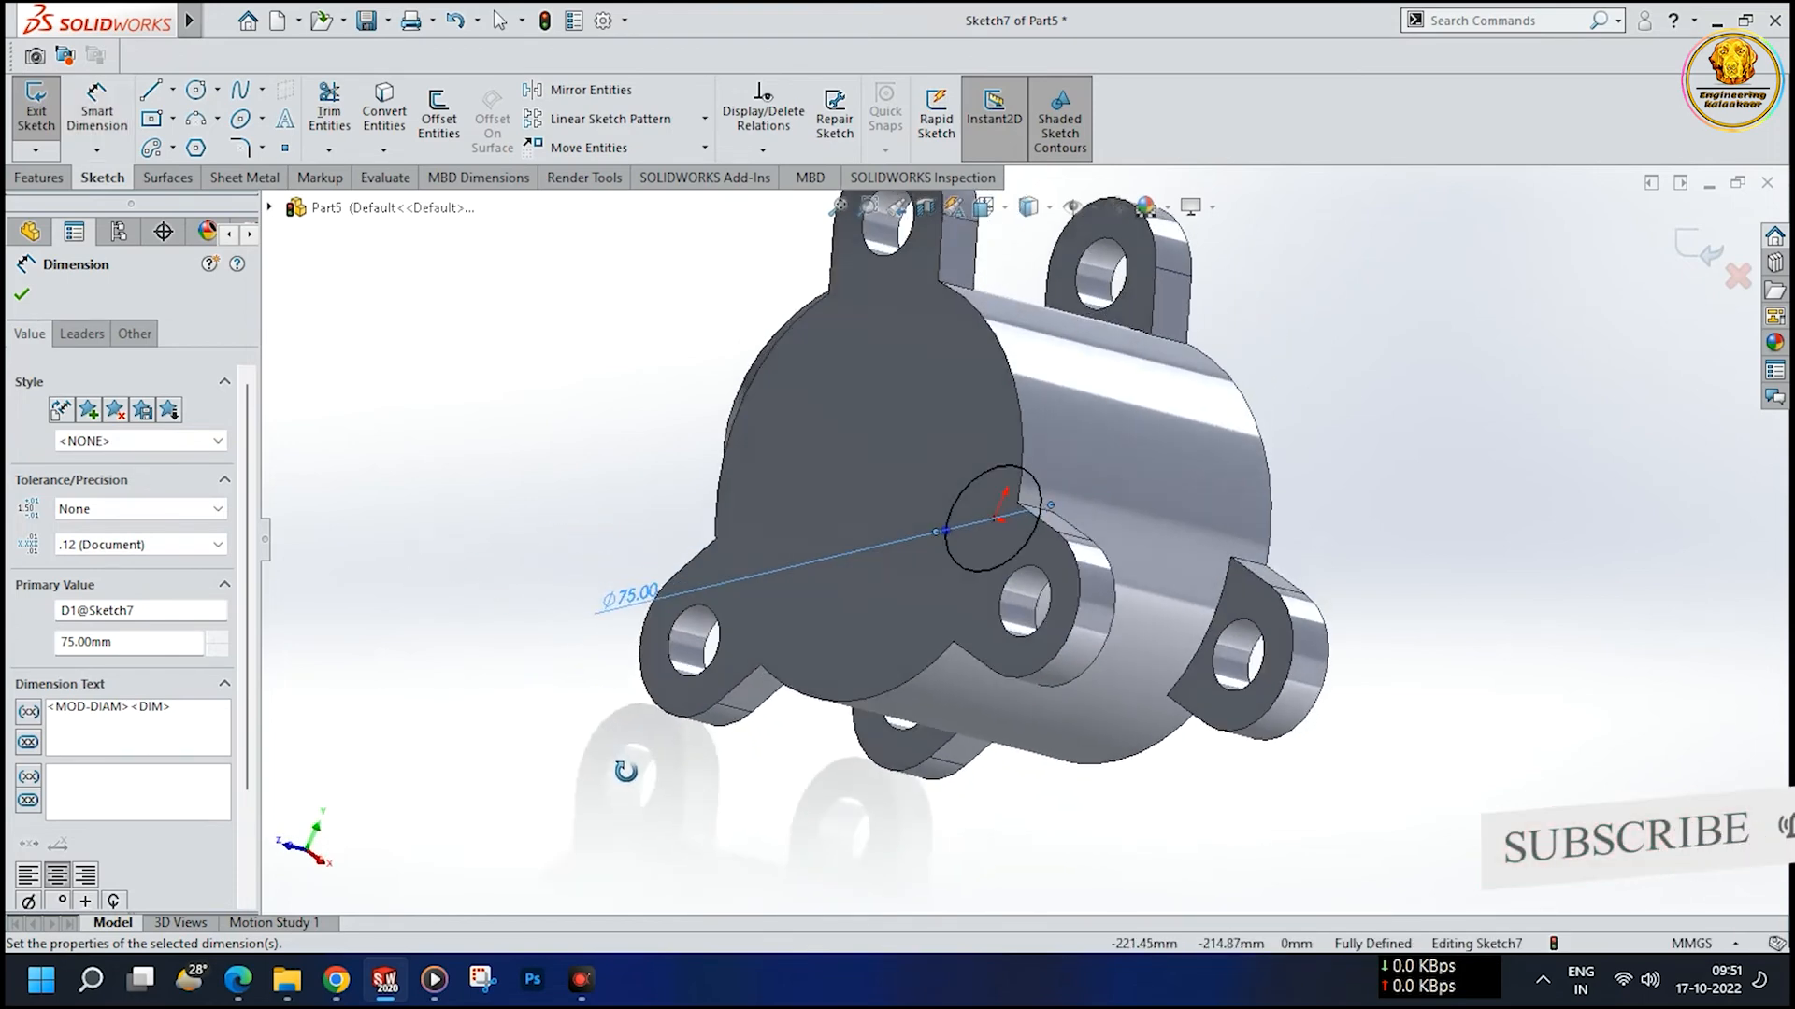
{"action": "left_click", "coordinate": [42, 178]}
{"action": "left_click", "coordinate": [45, 112]}
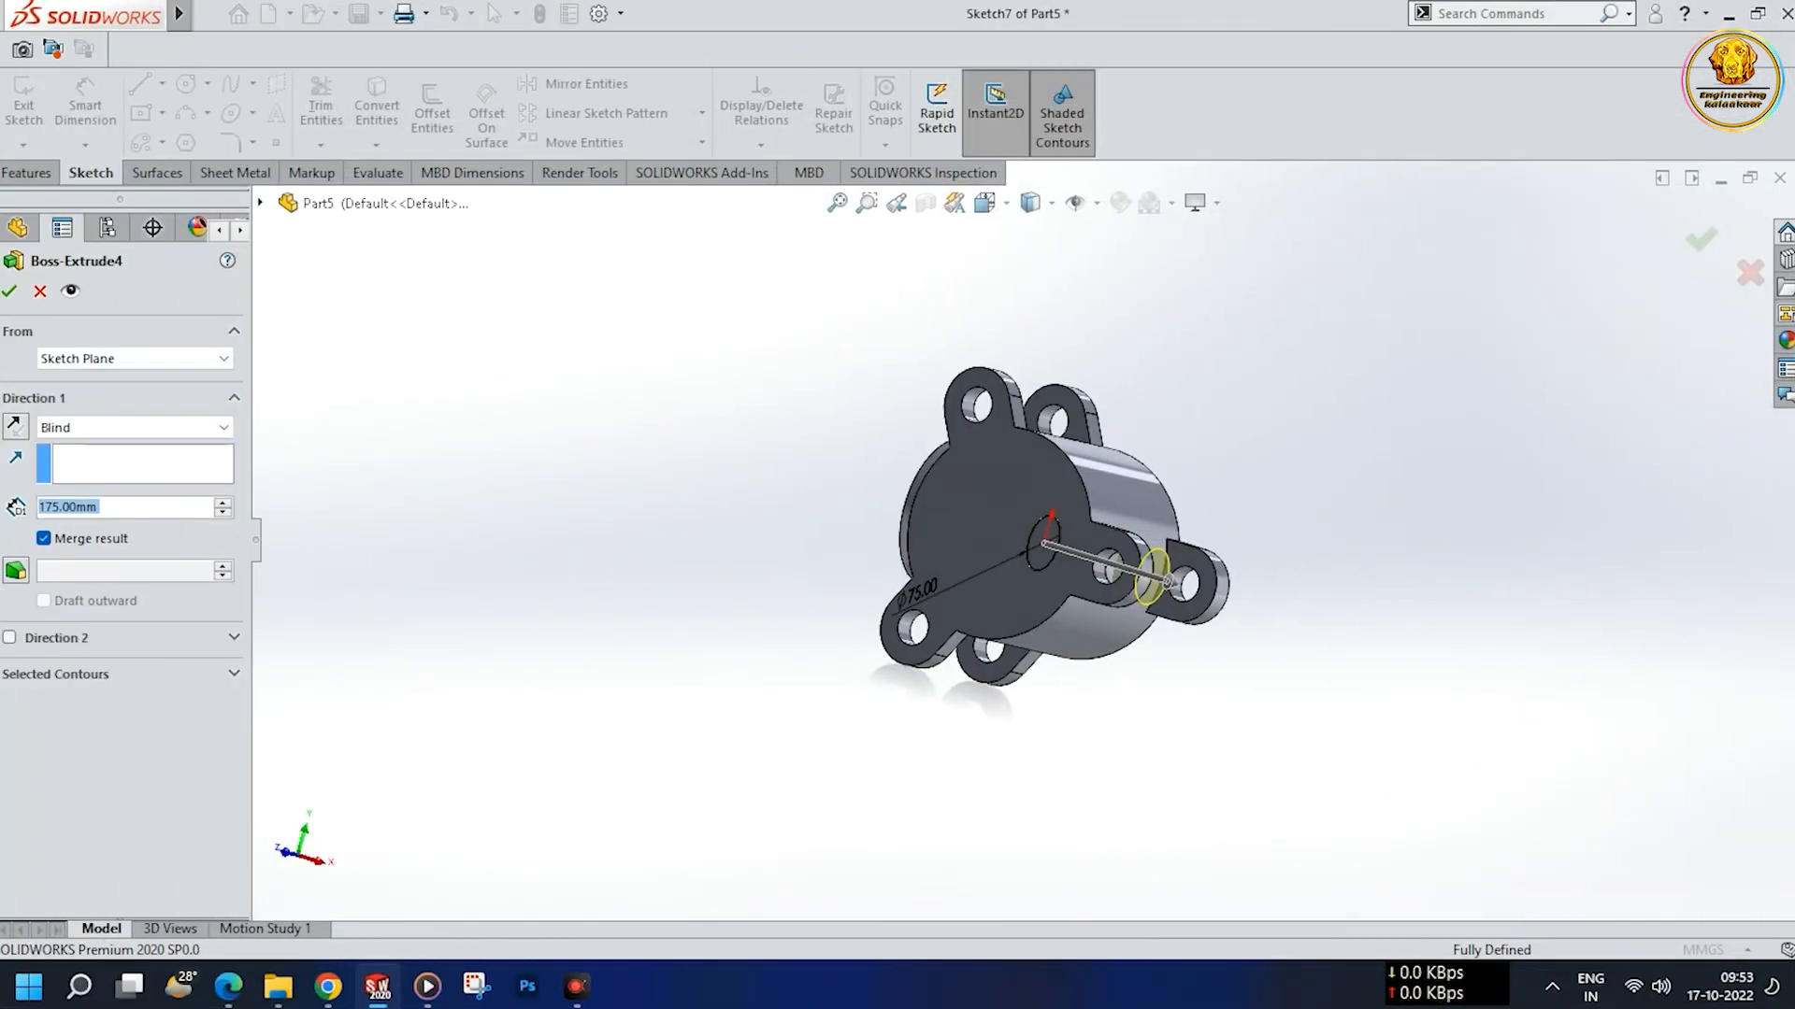
{"action": "type", "text": "155"}
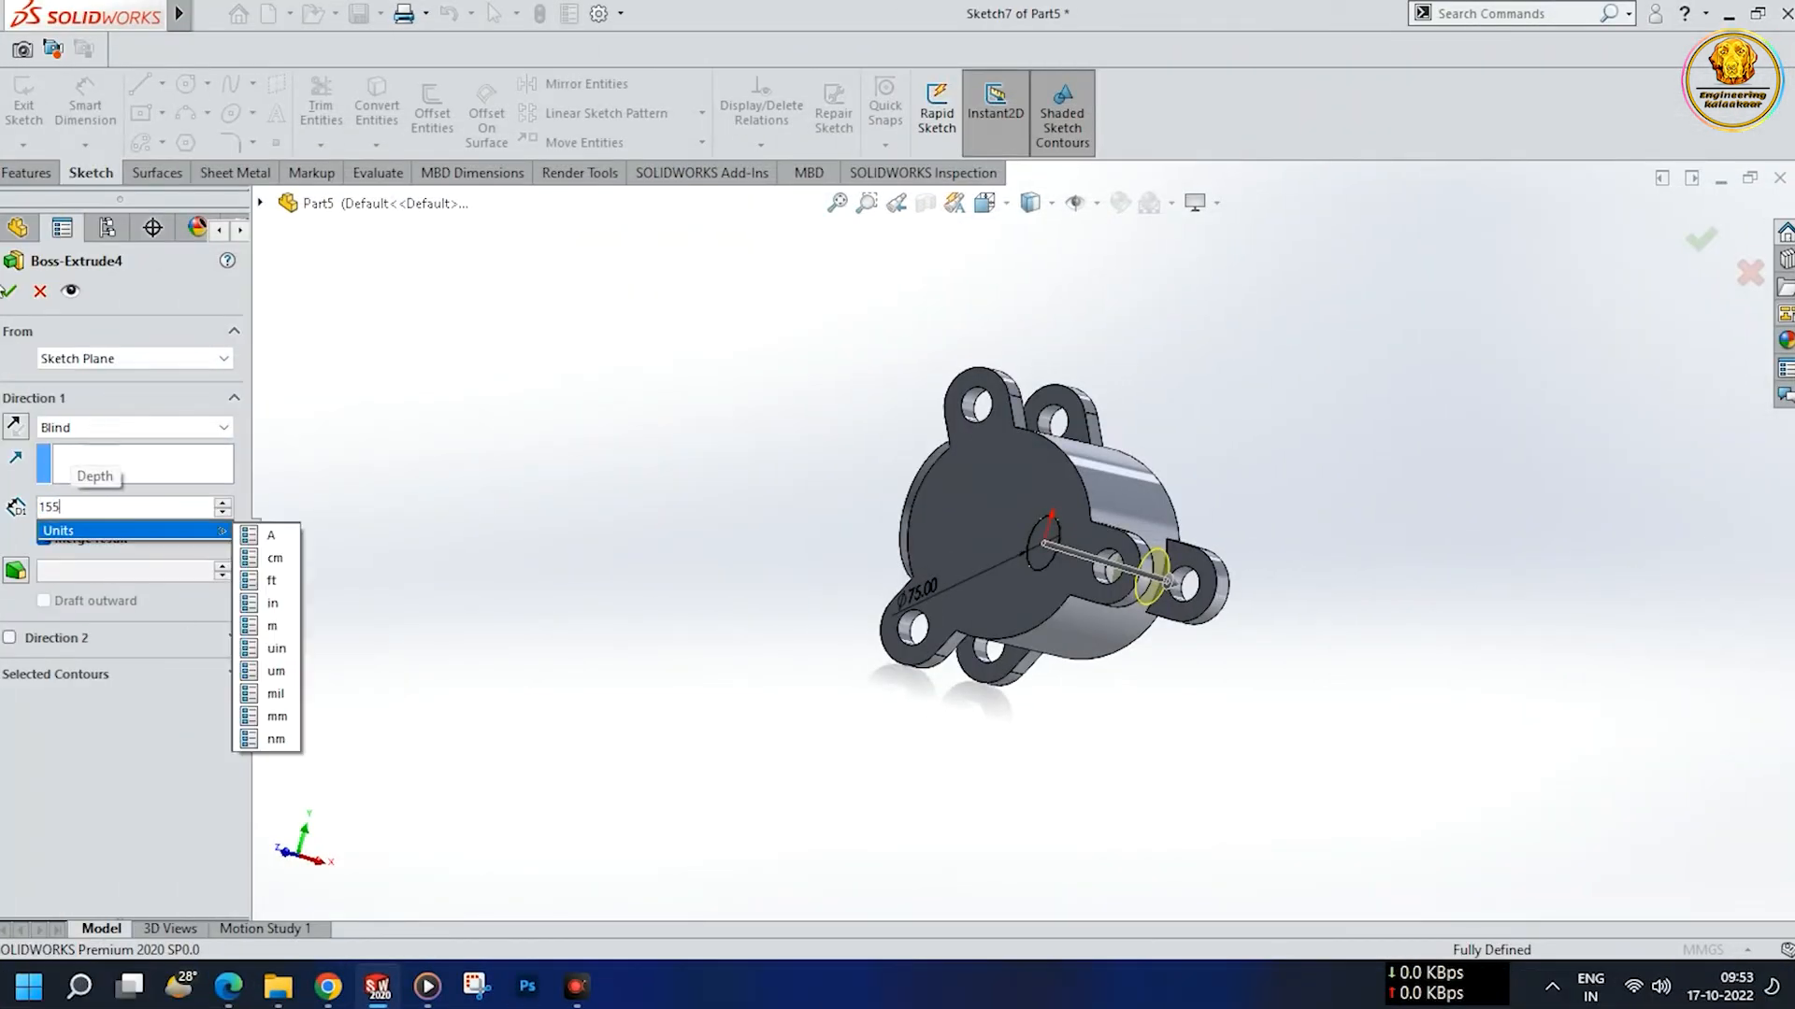
{"action": "left_click", "coordinate": [10, 293]}
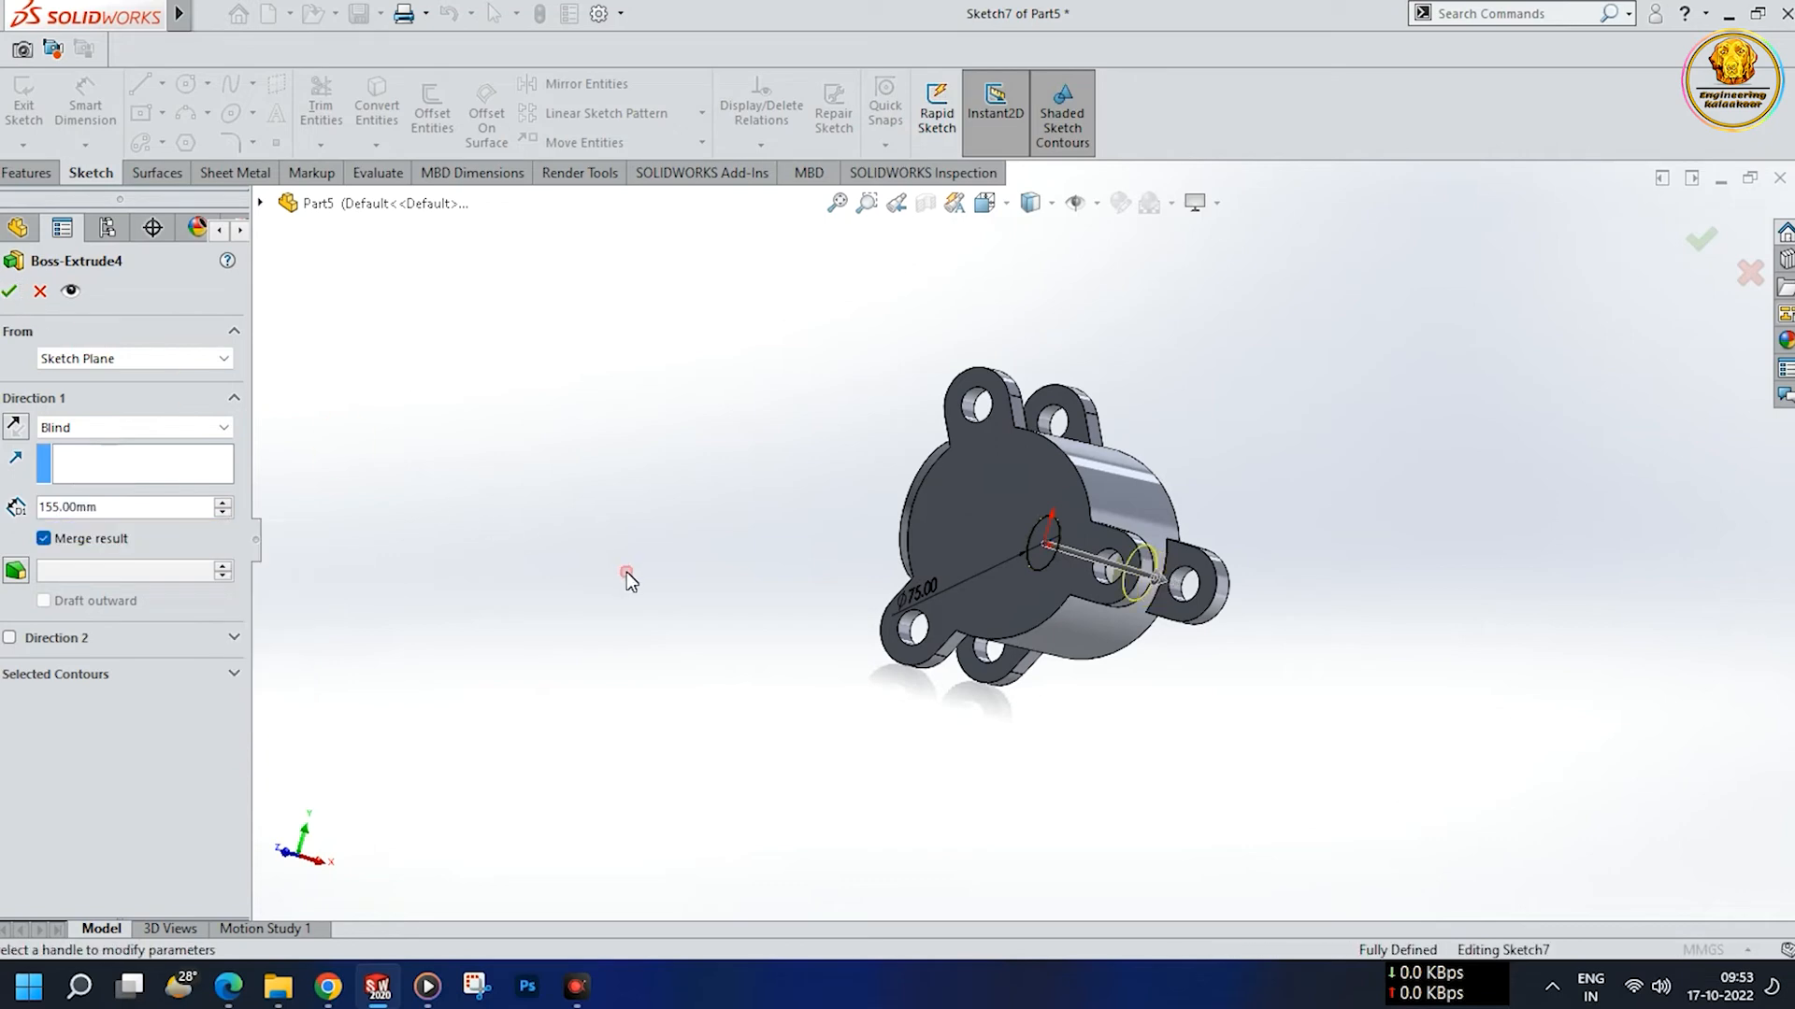
{"action": "middle_click_drag", "start_coordinate": [749, 596], "coordinate": [870, 832]}
{"action": "left_click", "coordinate": [1698, 245]}
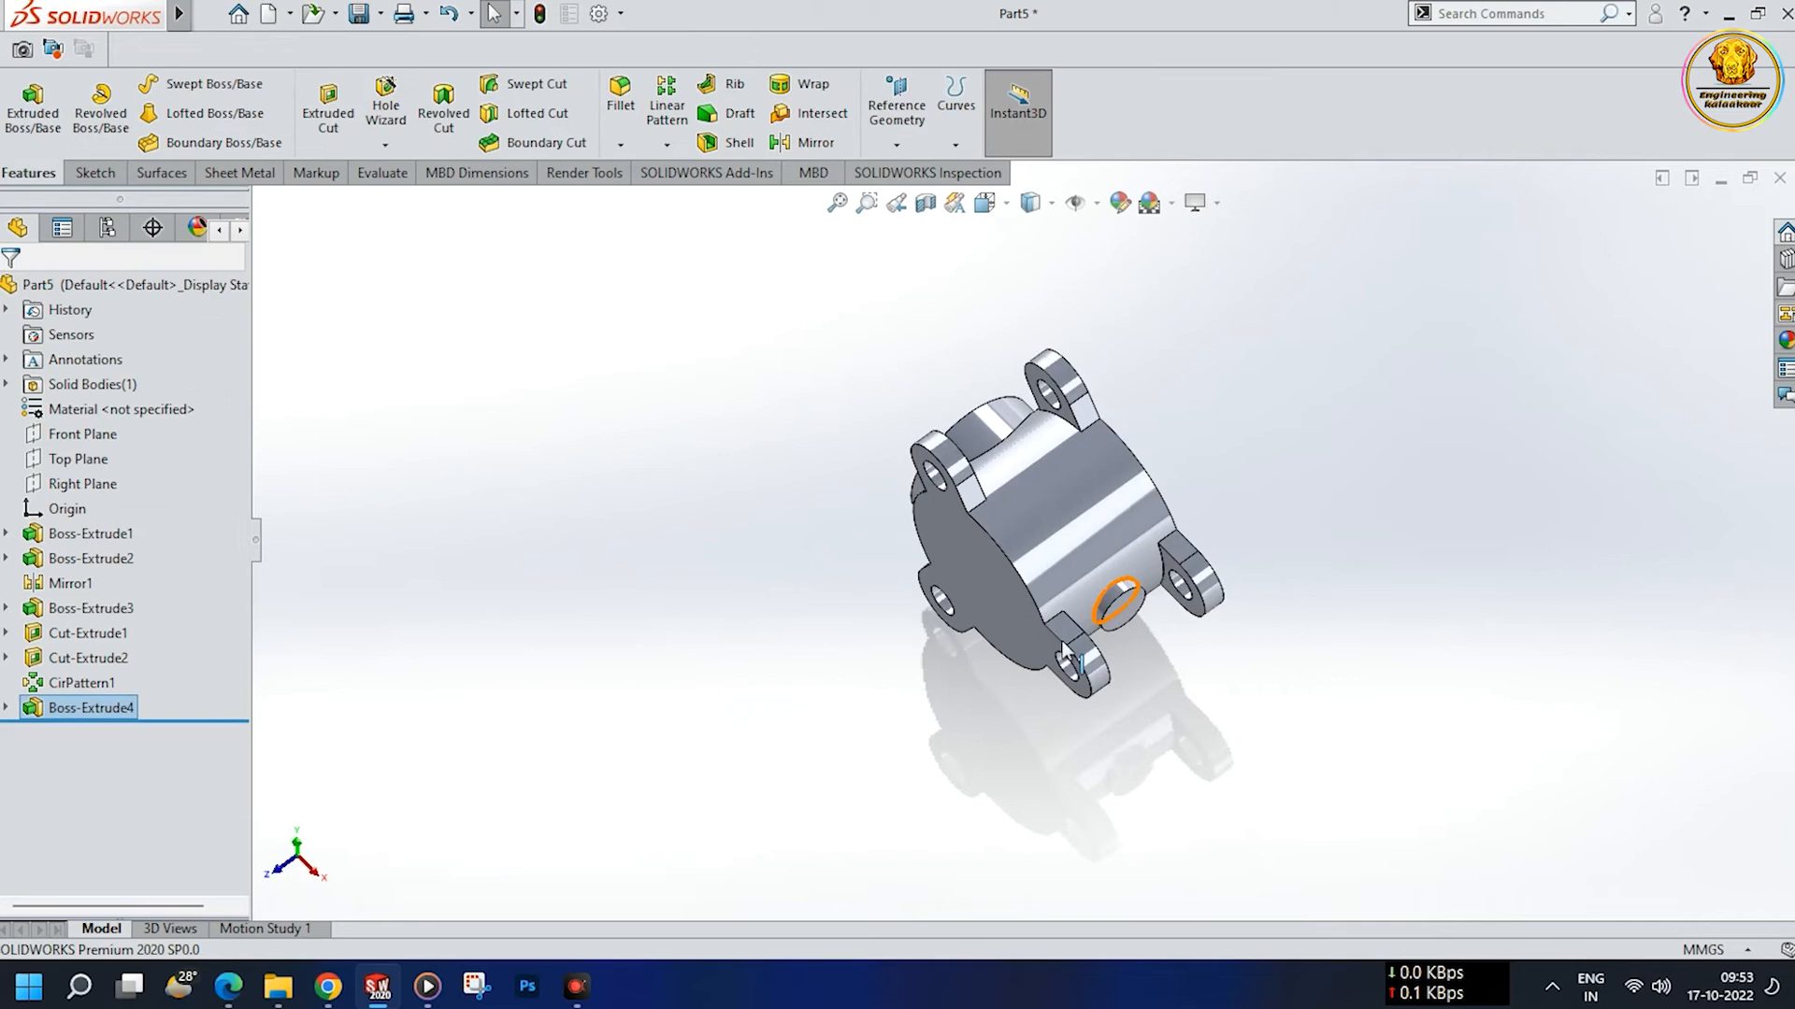
{"action": "middle_click_drag", "start_coordinate": [642, 589], "coordinate": [721, 641]}
{"action": "middle_click_drag", "start_coordinate": [709, 513], "coordinate": [934, 826]}
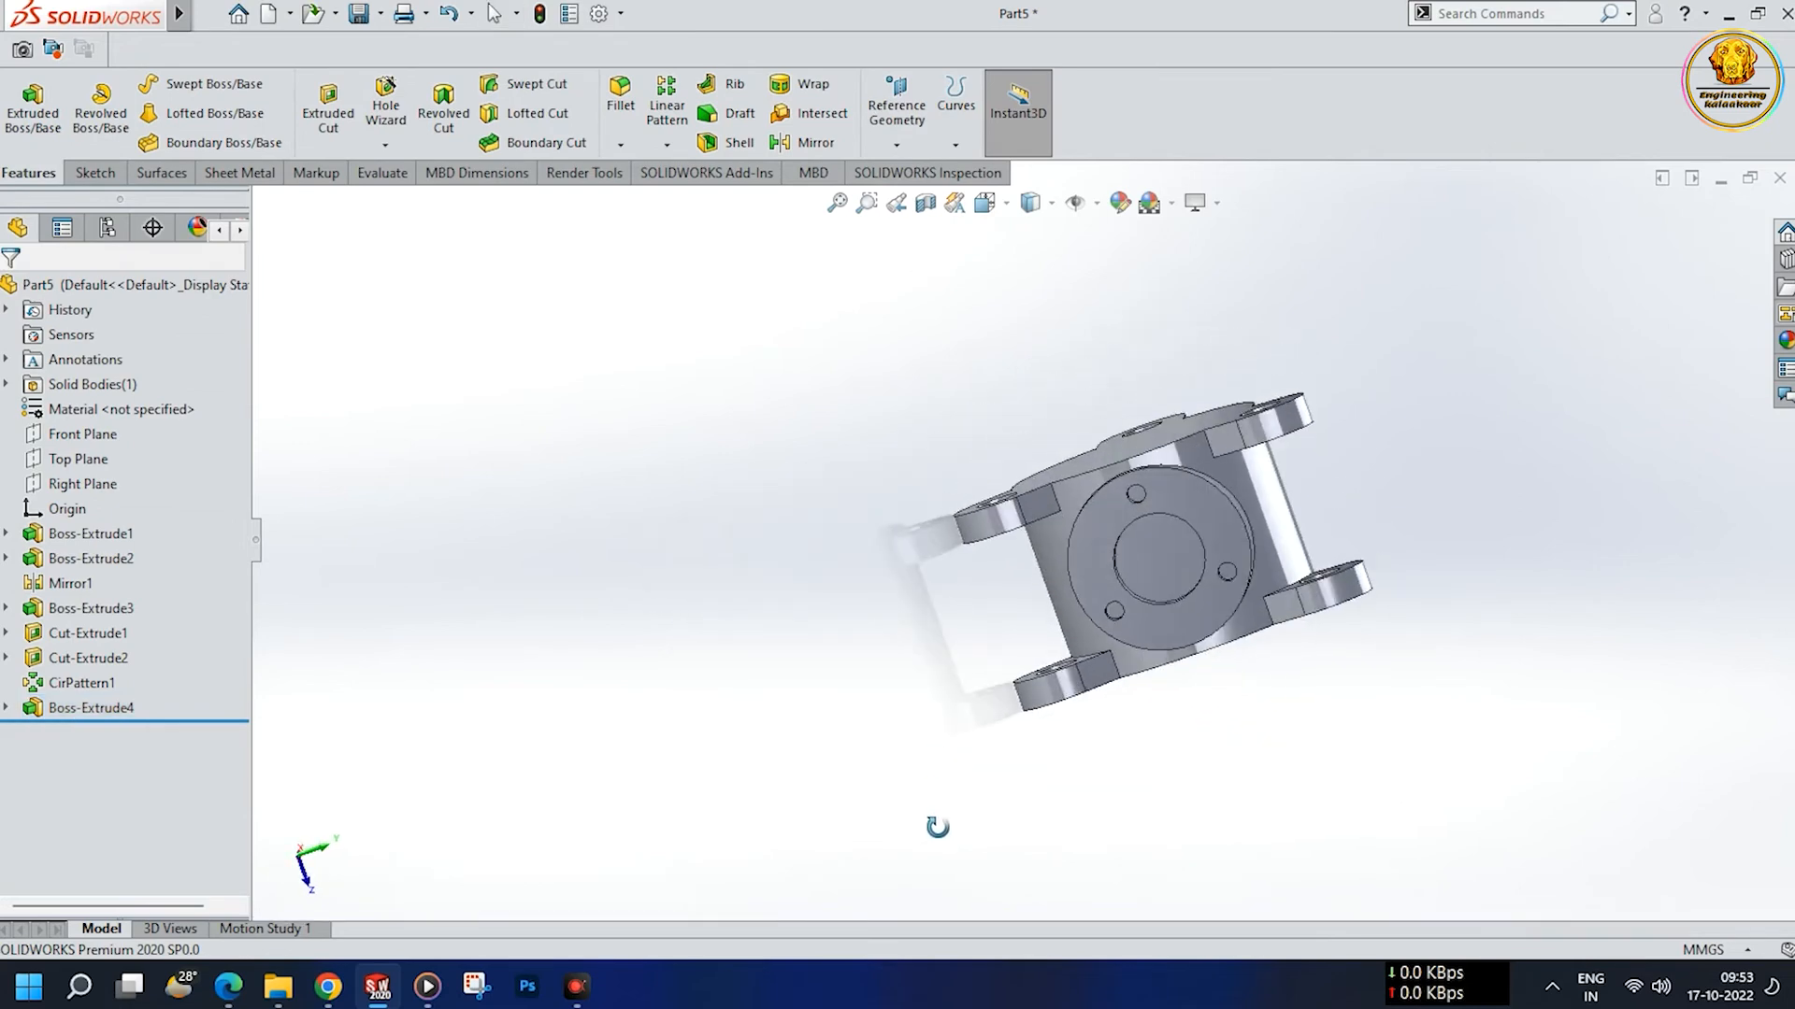
{"action": "left_click", "coordinate": [1165, 621]}
{"action": "left_click", "coordinate": [1266, 517]}
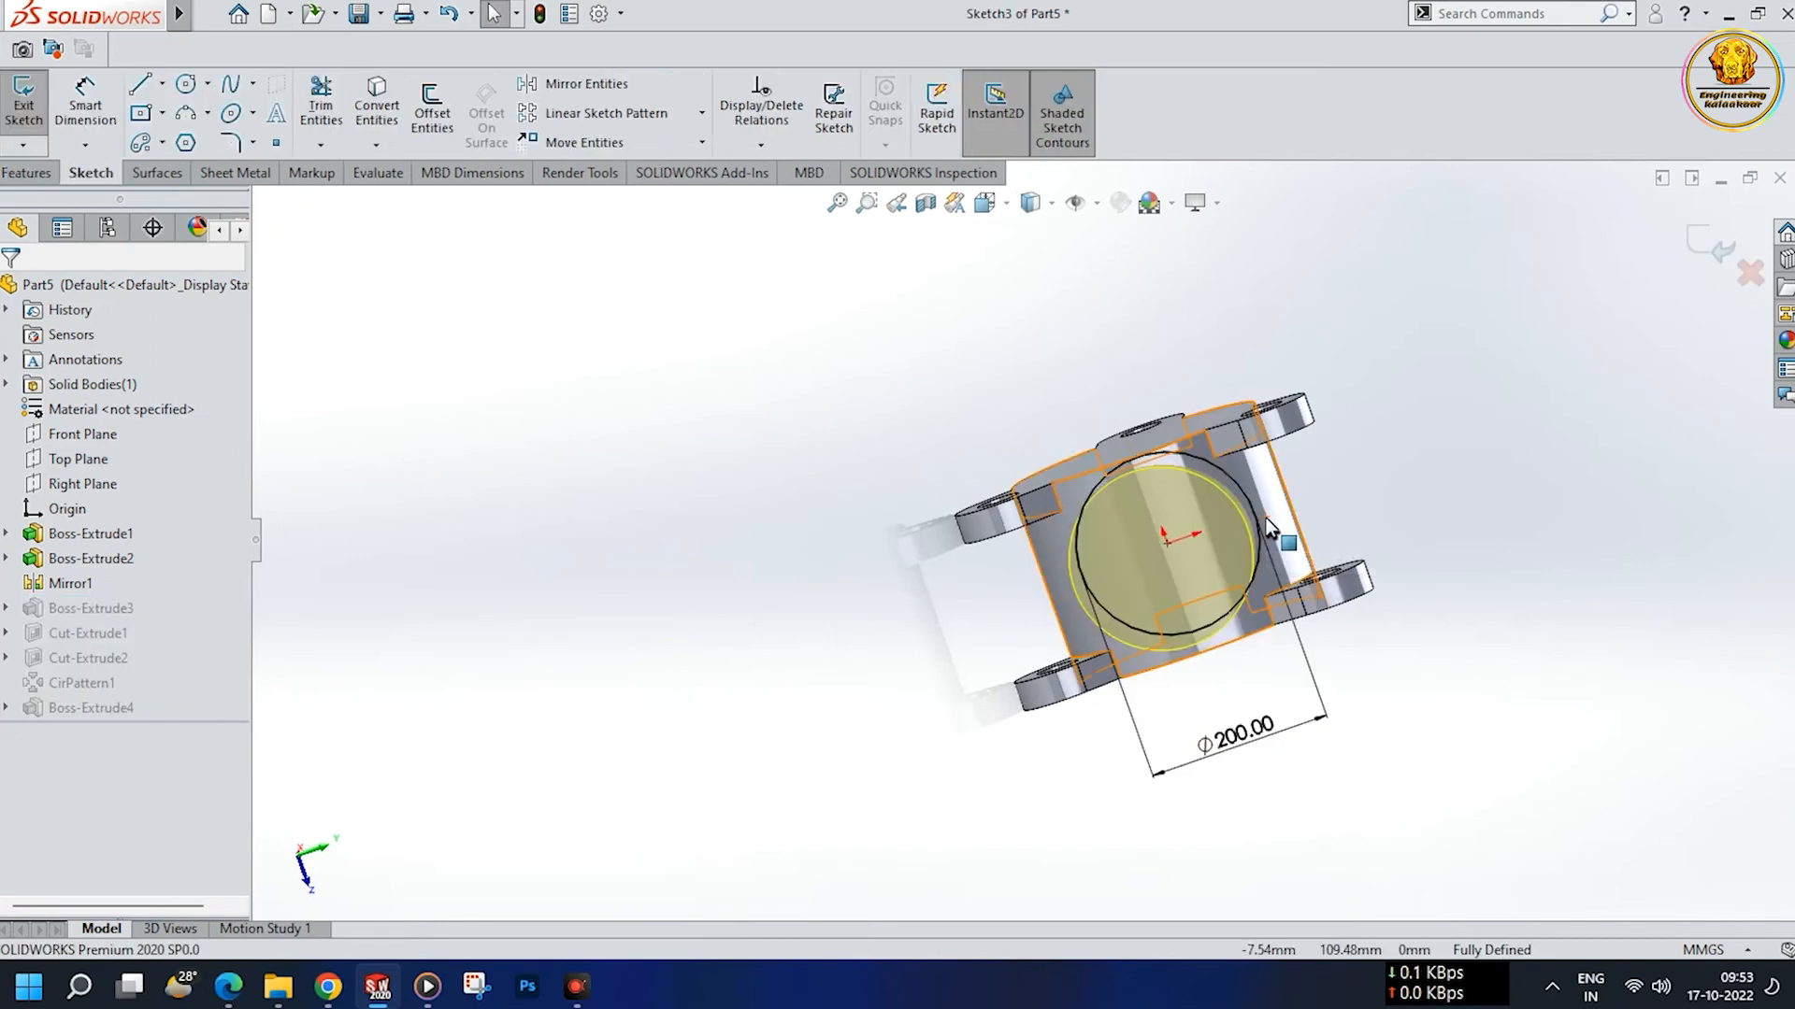
{"action": "key", "text": "ctrl+8"}
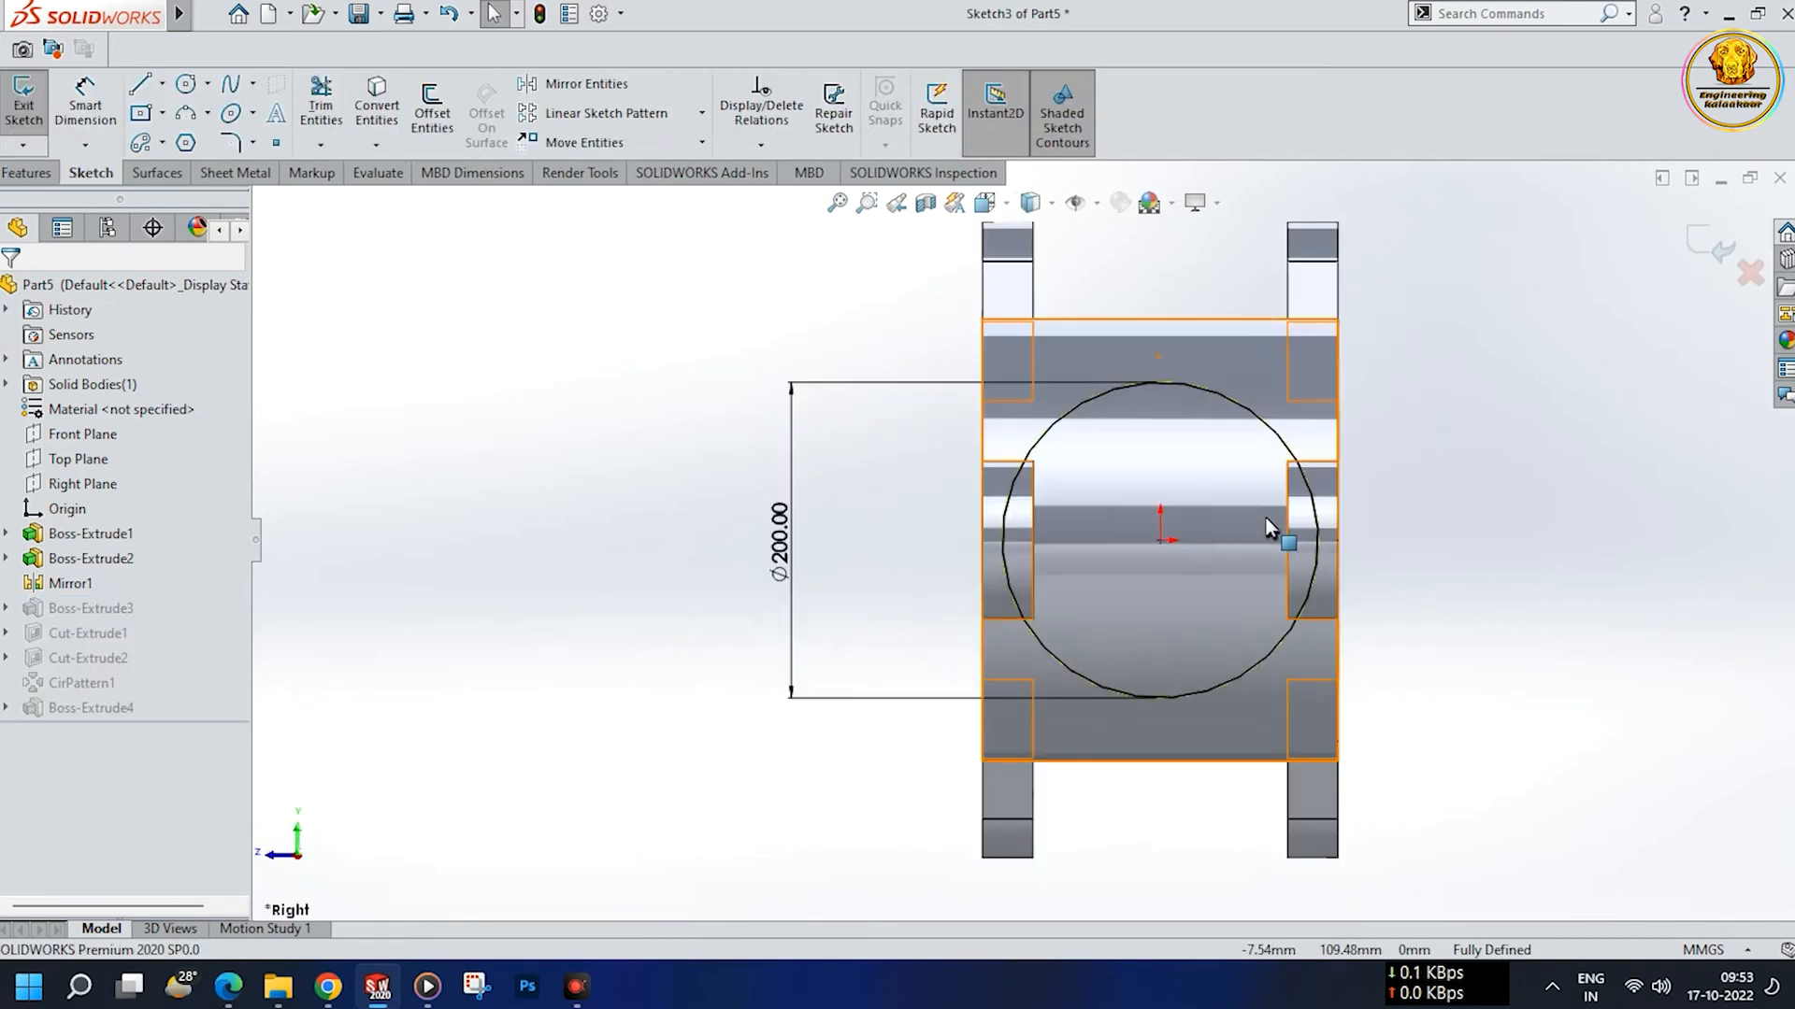
{"action": "key", "text": "ctrl+8"}
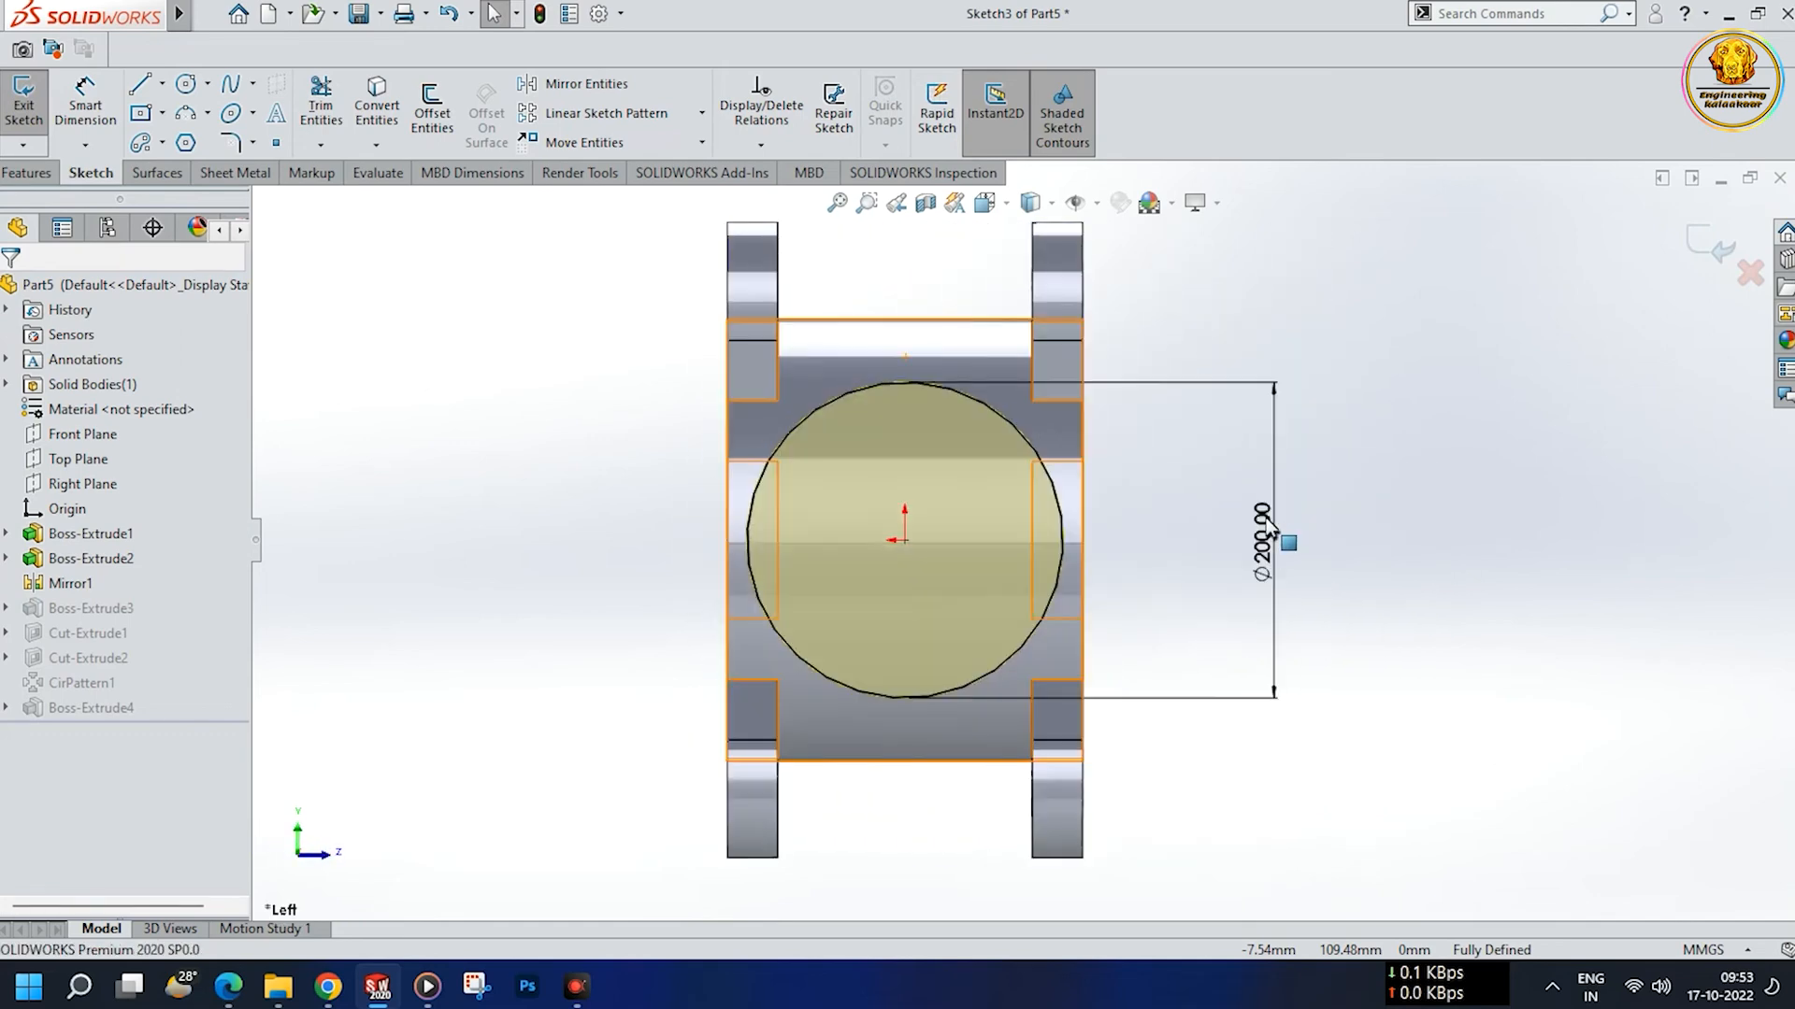
{"action": "left_click", "coordinate": [178, 88]}
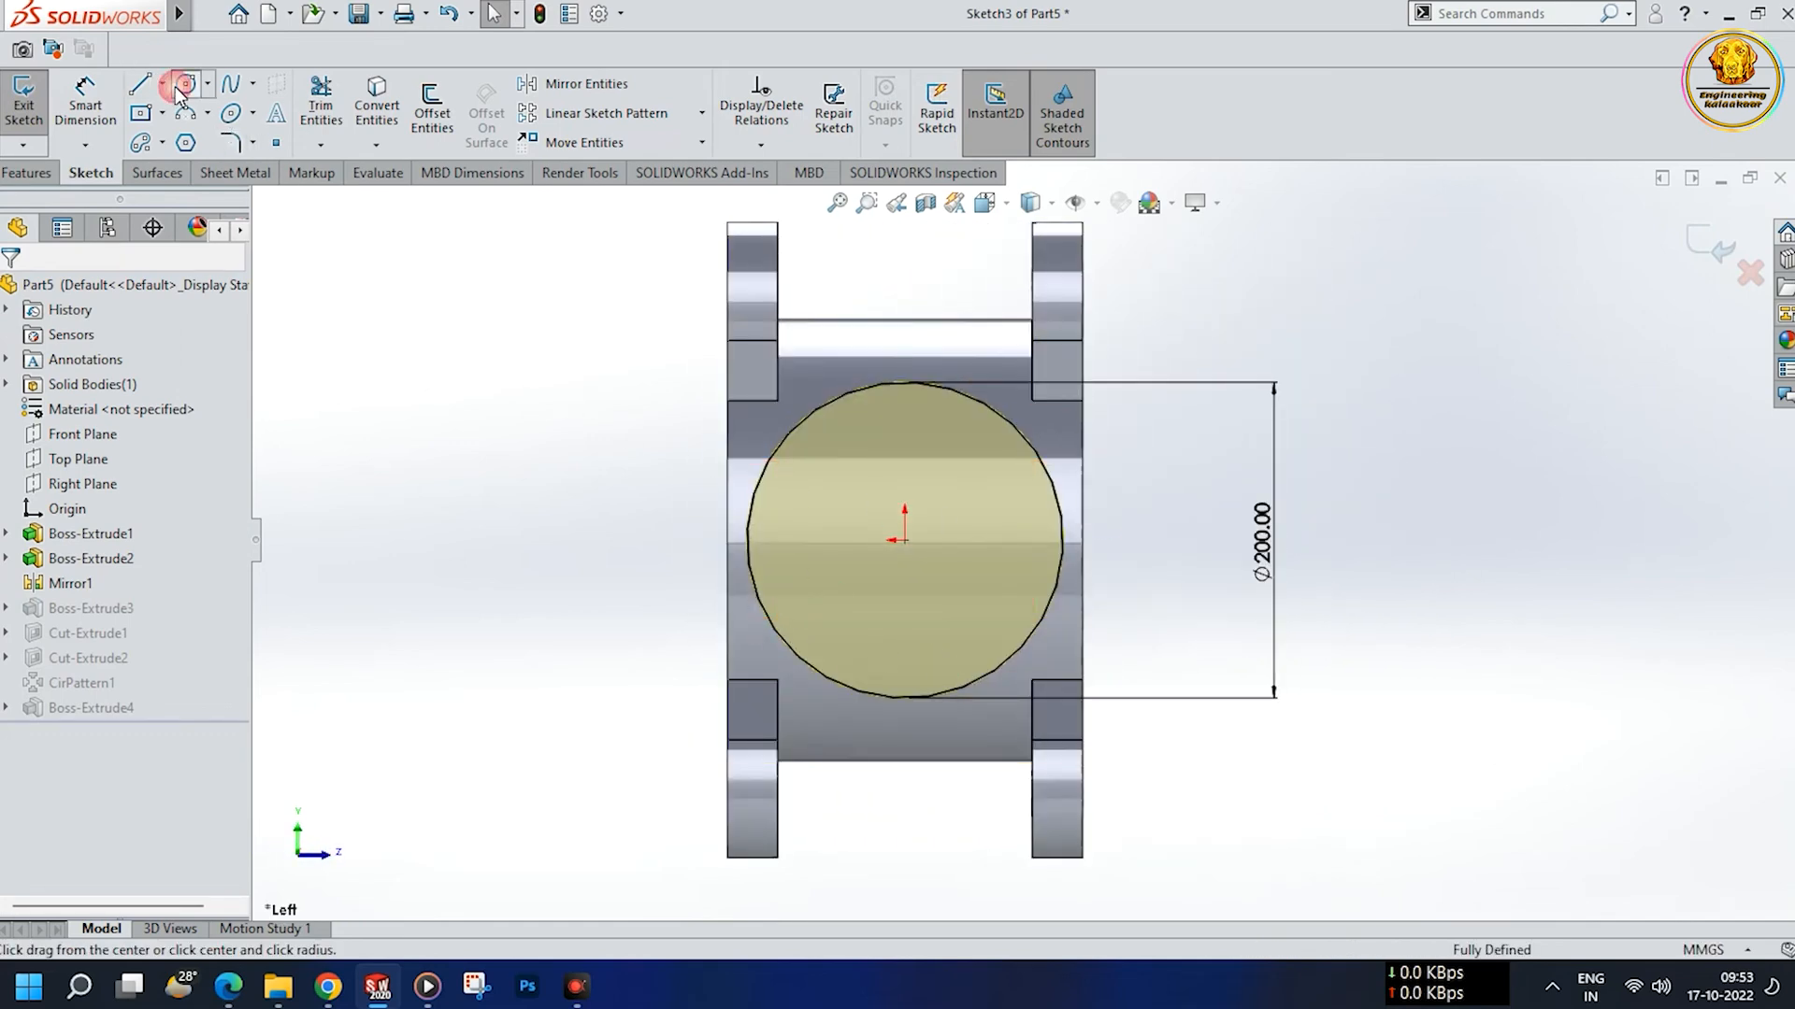
{"action": "left_click", "coordinate": [904, 541]}
{"action": "left_click", "coordinate": [944, 563]}
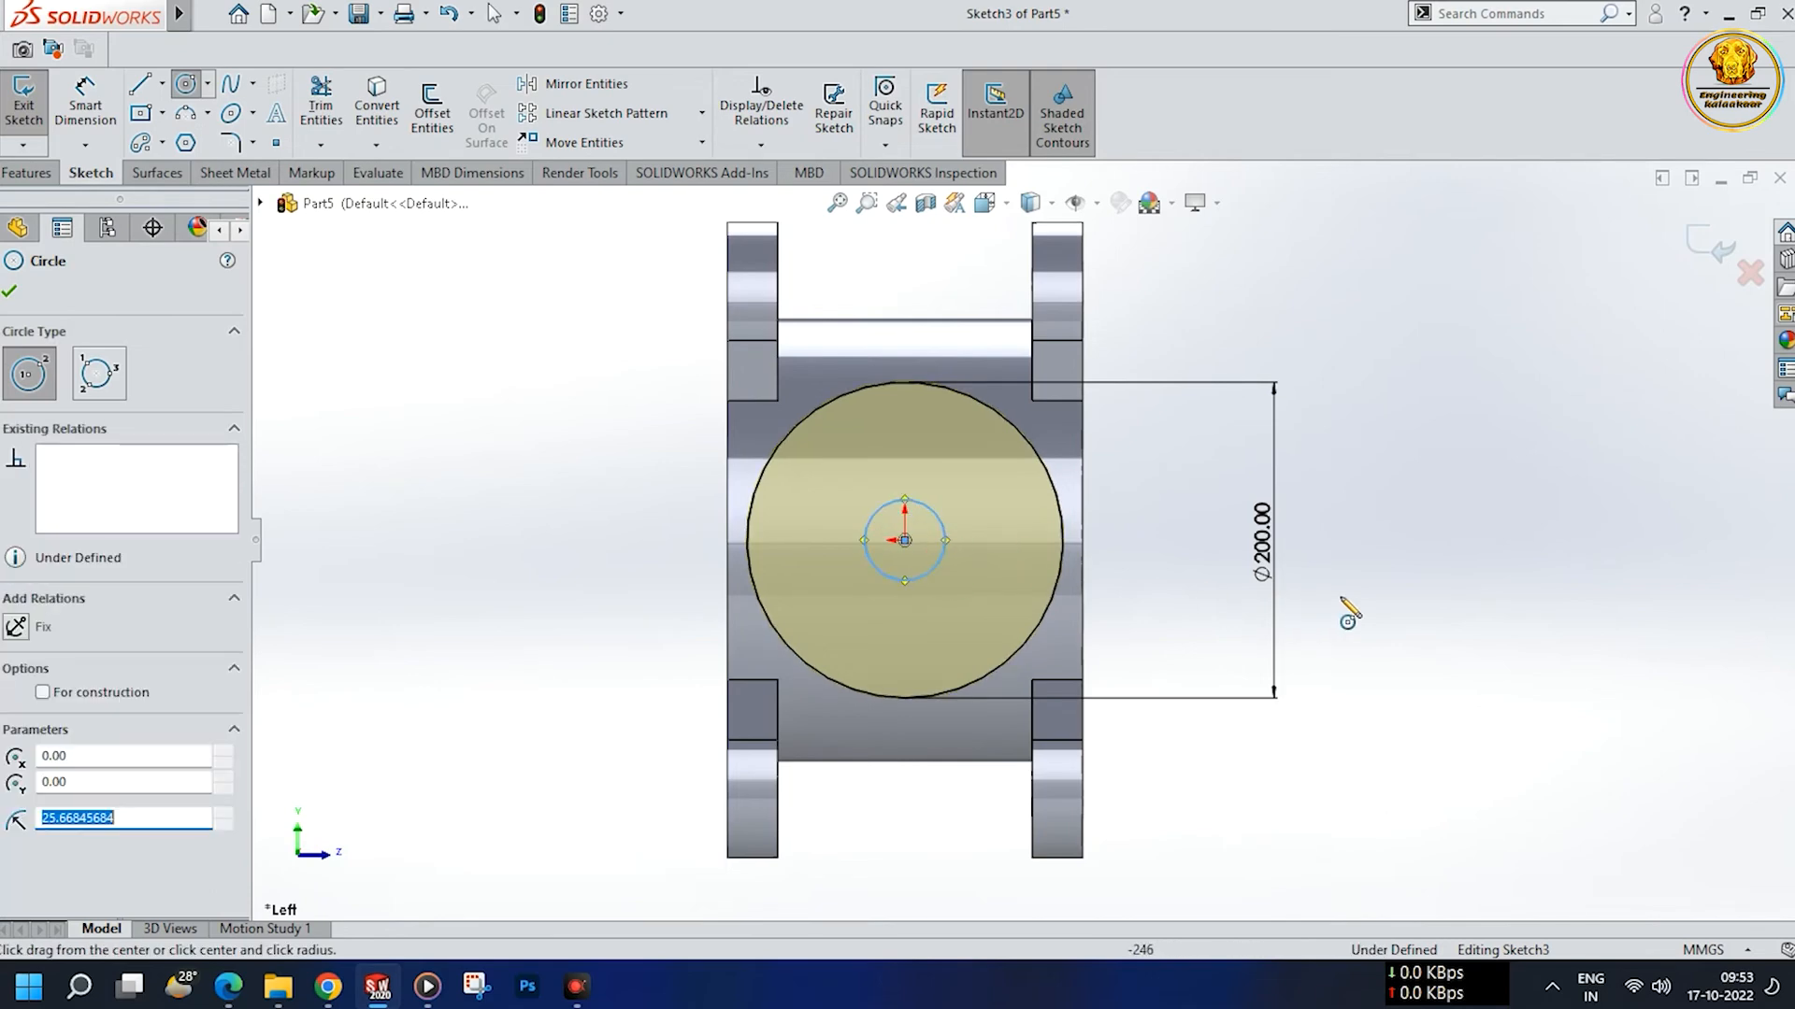
{"action": "middle_click_drag", "start_coordinate": [1459, 592], "coordinate": [1382, 593]}
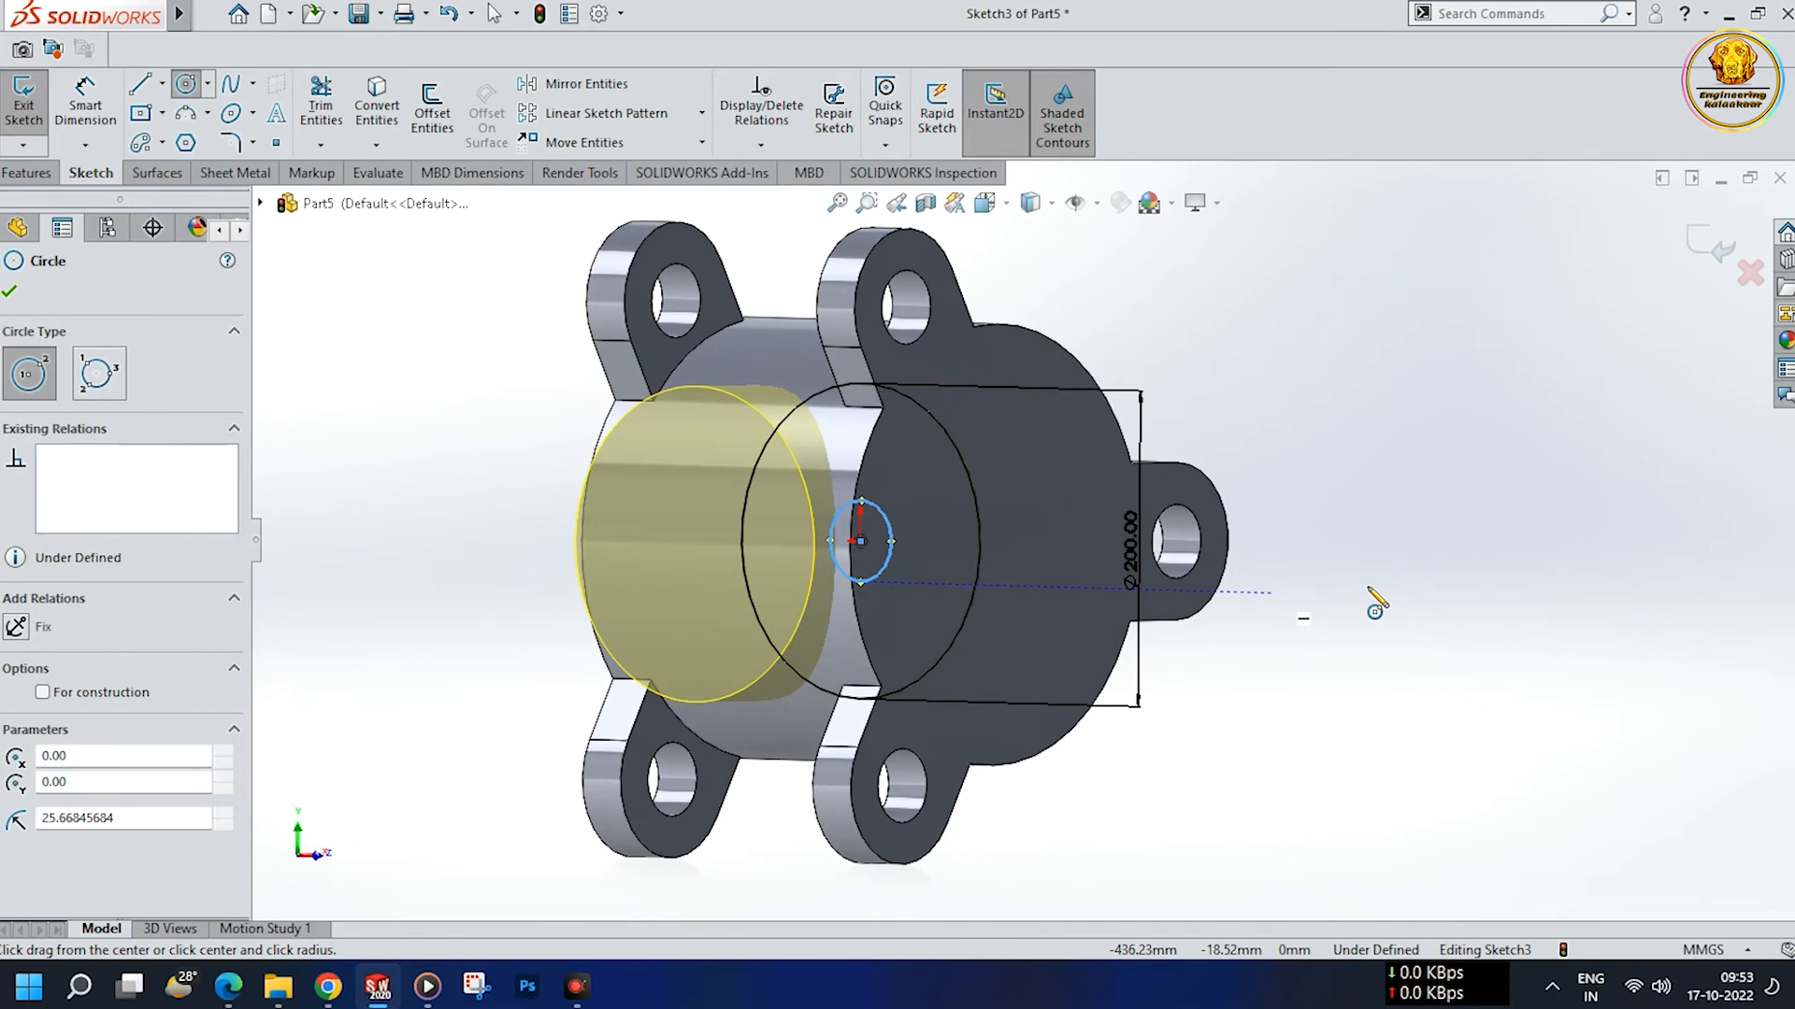
{"action": "key", "text": "Escape"}
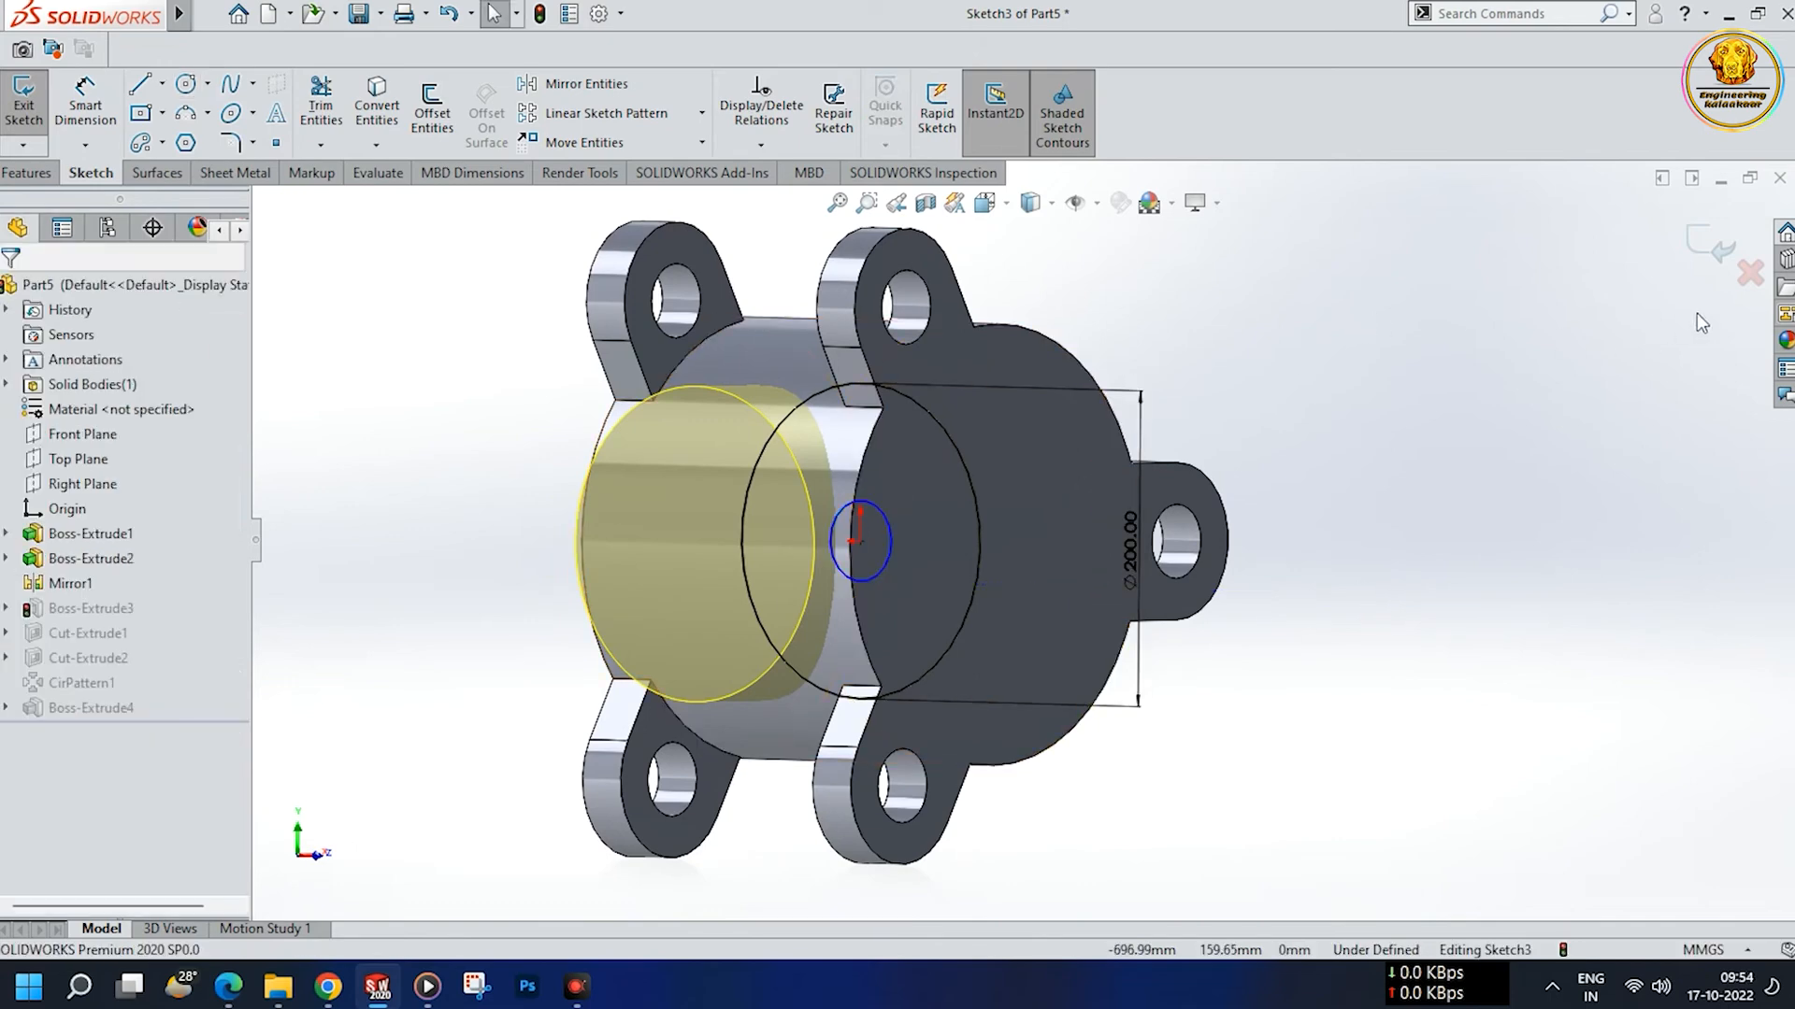
{"action": "left_click", "coordinate": [1755, 279]}
{"action": "left_click", "coordinate": [981, 497]}
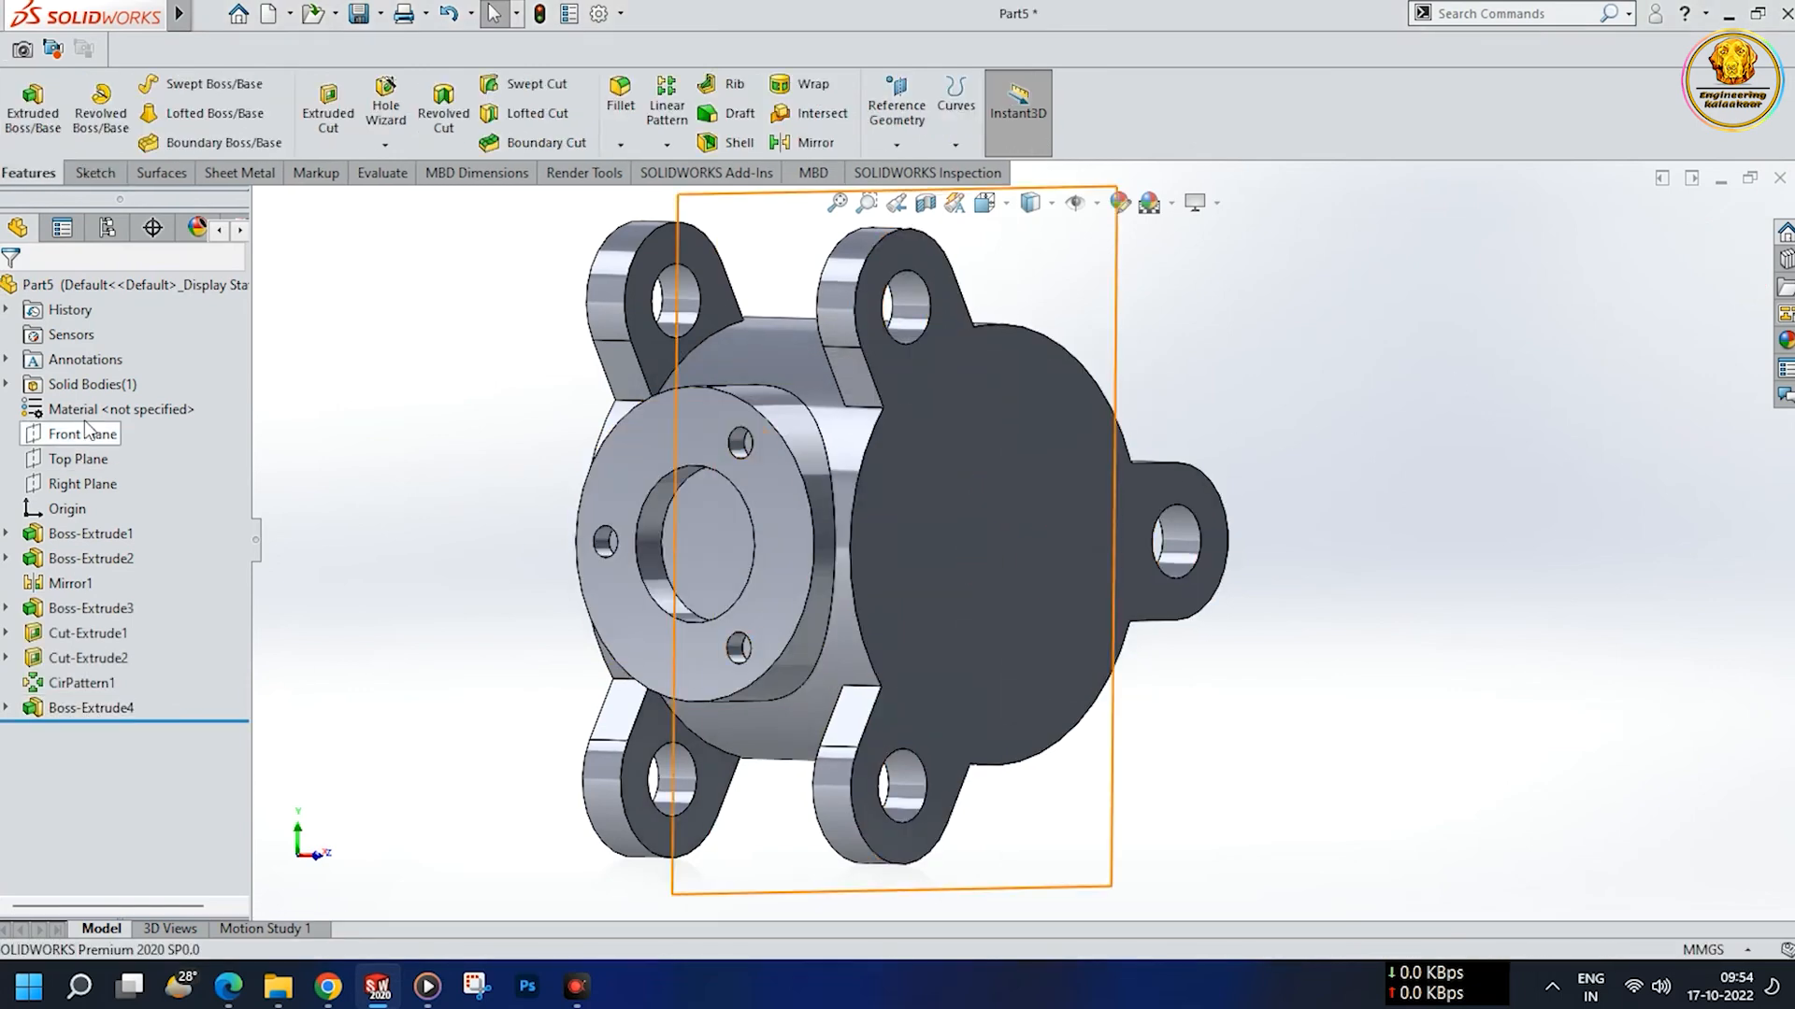
- Sketch a circle about 63 mm in diameter, centred on the origin, on the outer face of the 200 mm side boss
{"action": "left_click", "coordinate": [658, 669]}
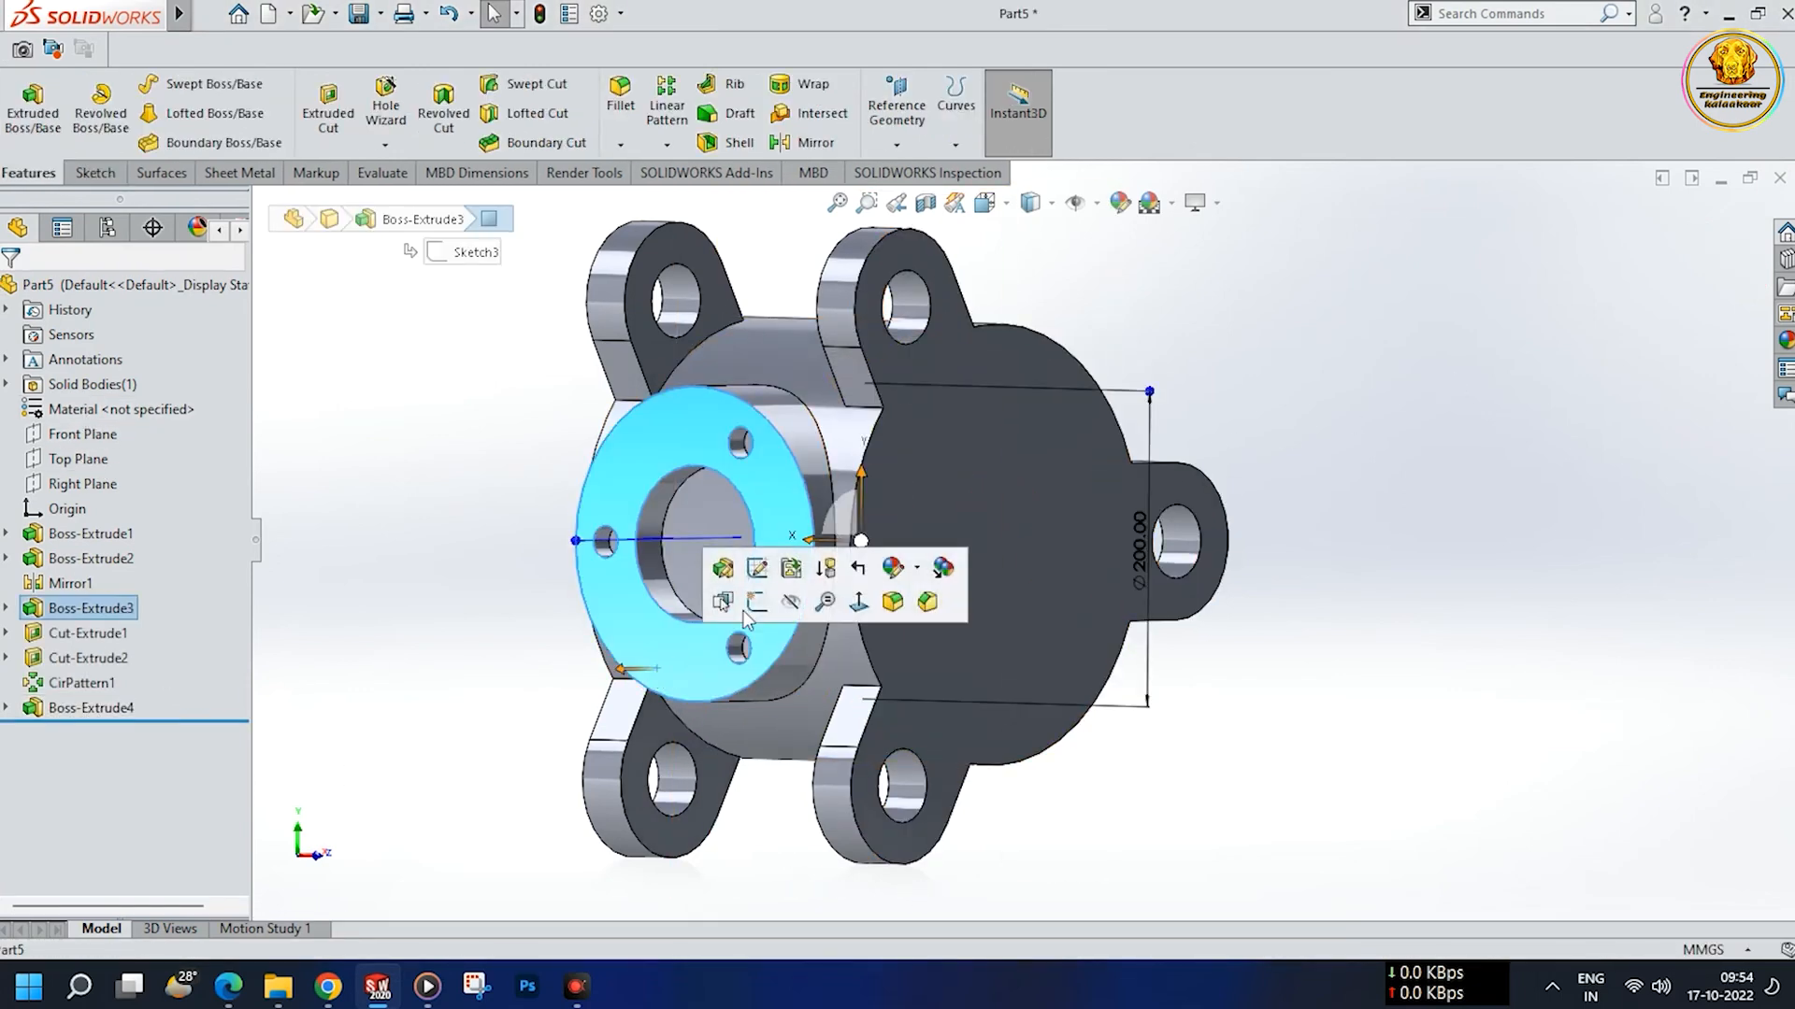
{"action": "left_click", "coordinate": [755, 604]}
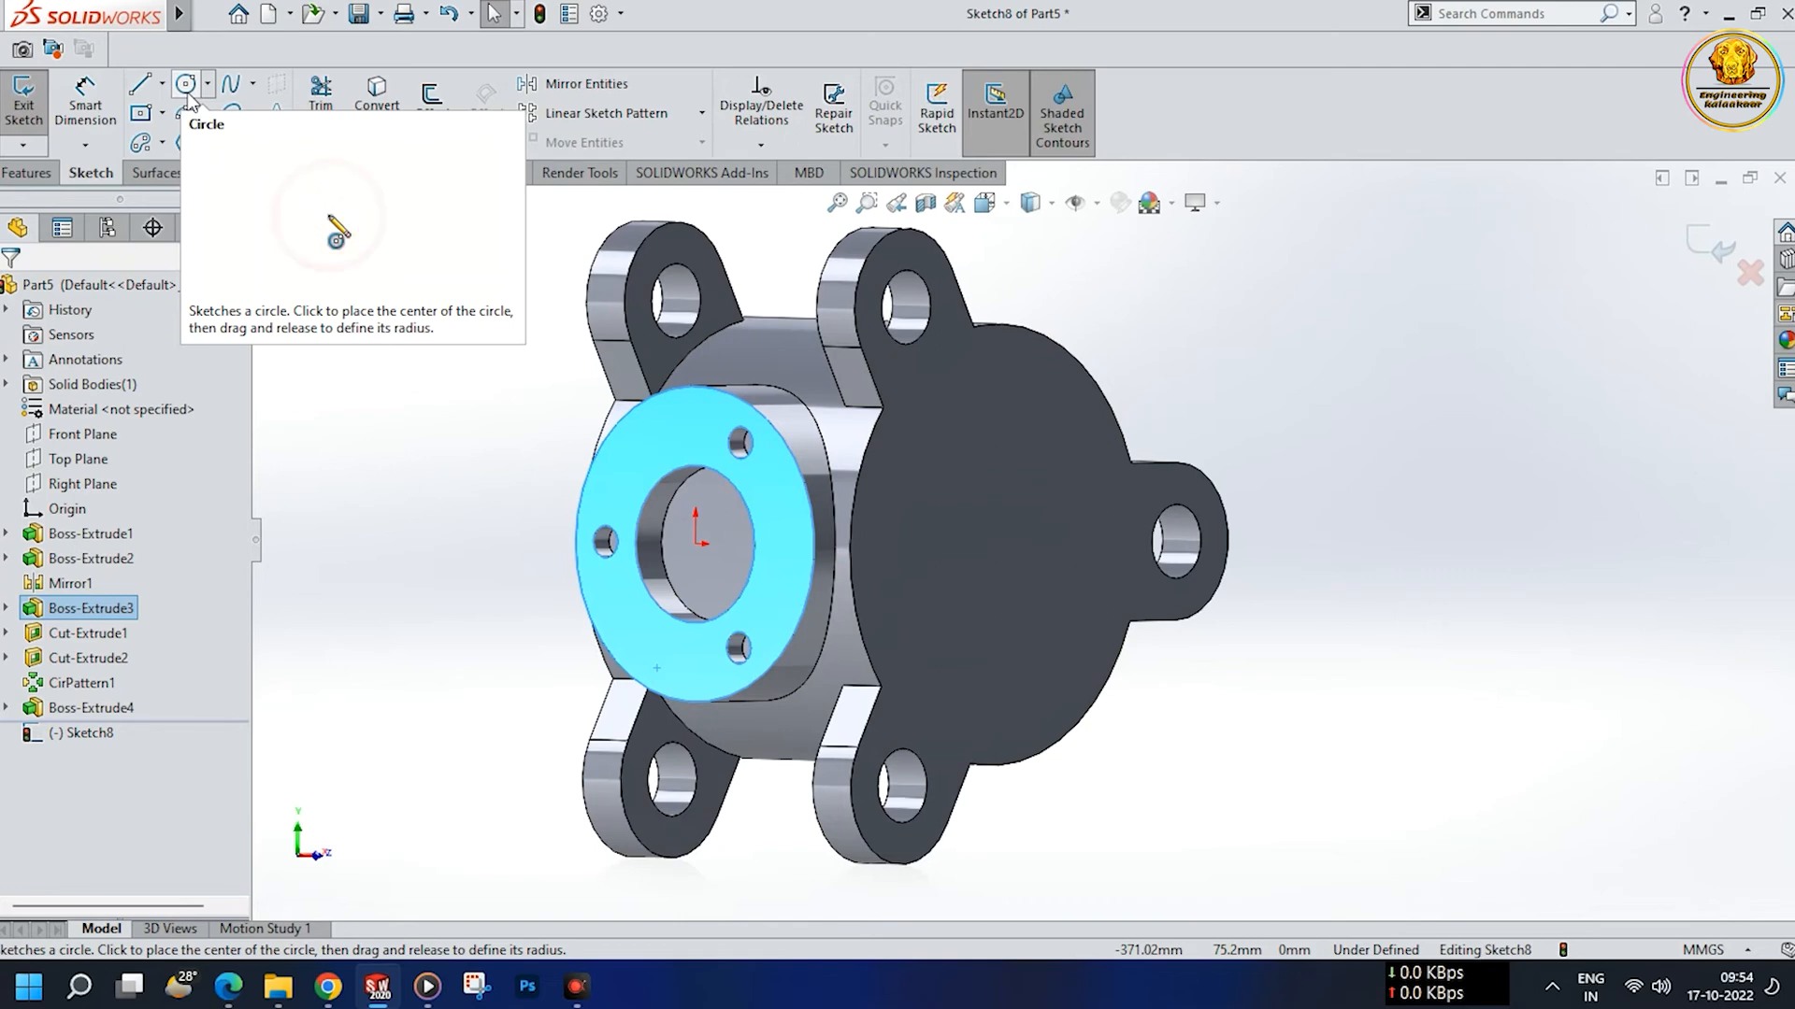
{"action": "key", "text": "ctrl+8"}
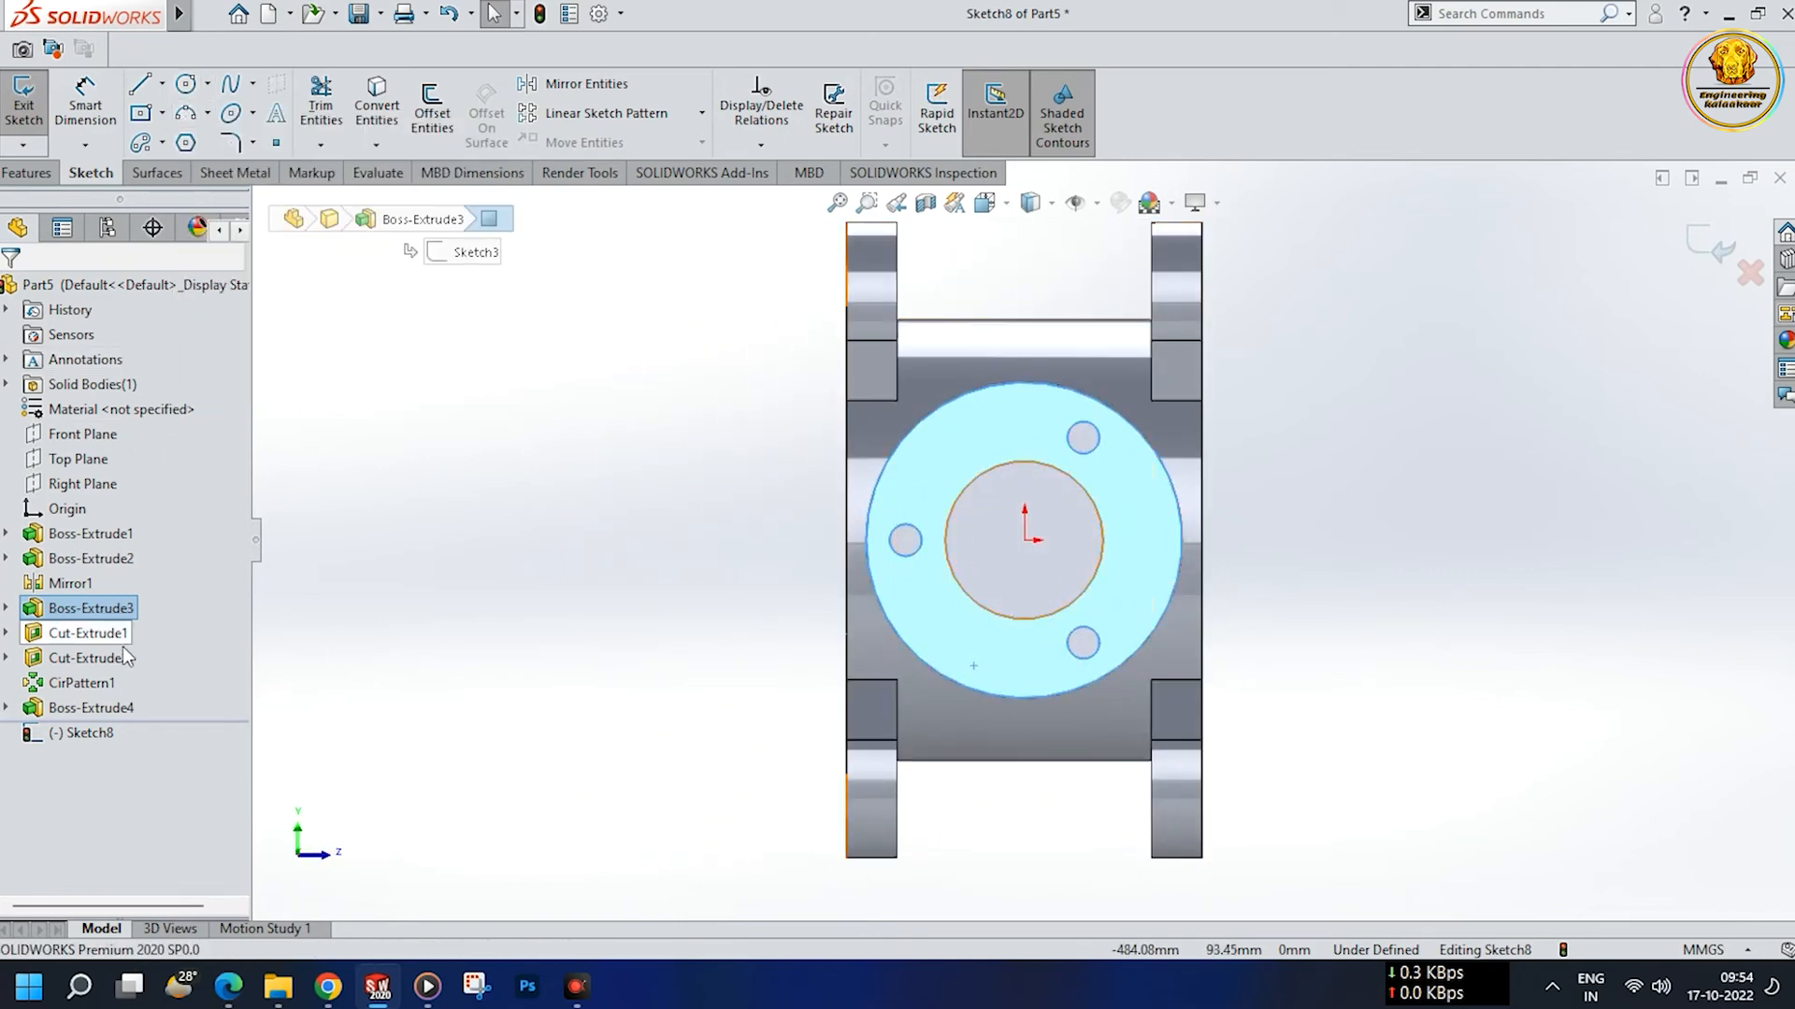
{"action": "left_click", "coordinate": [190, 86]}
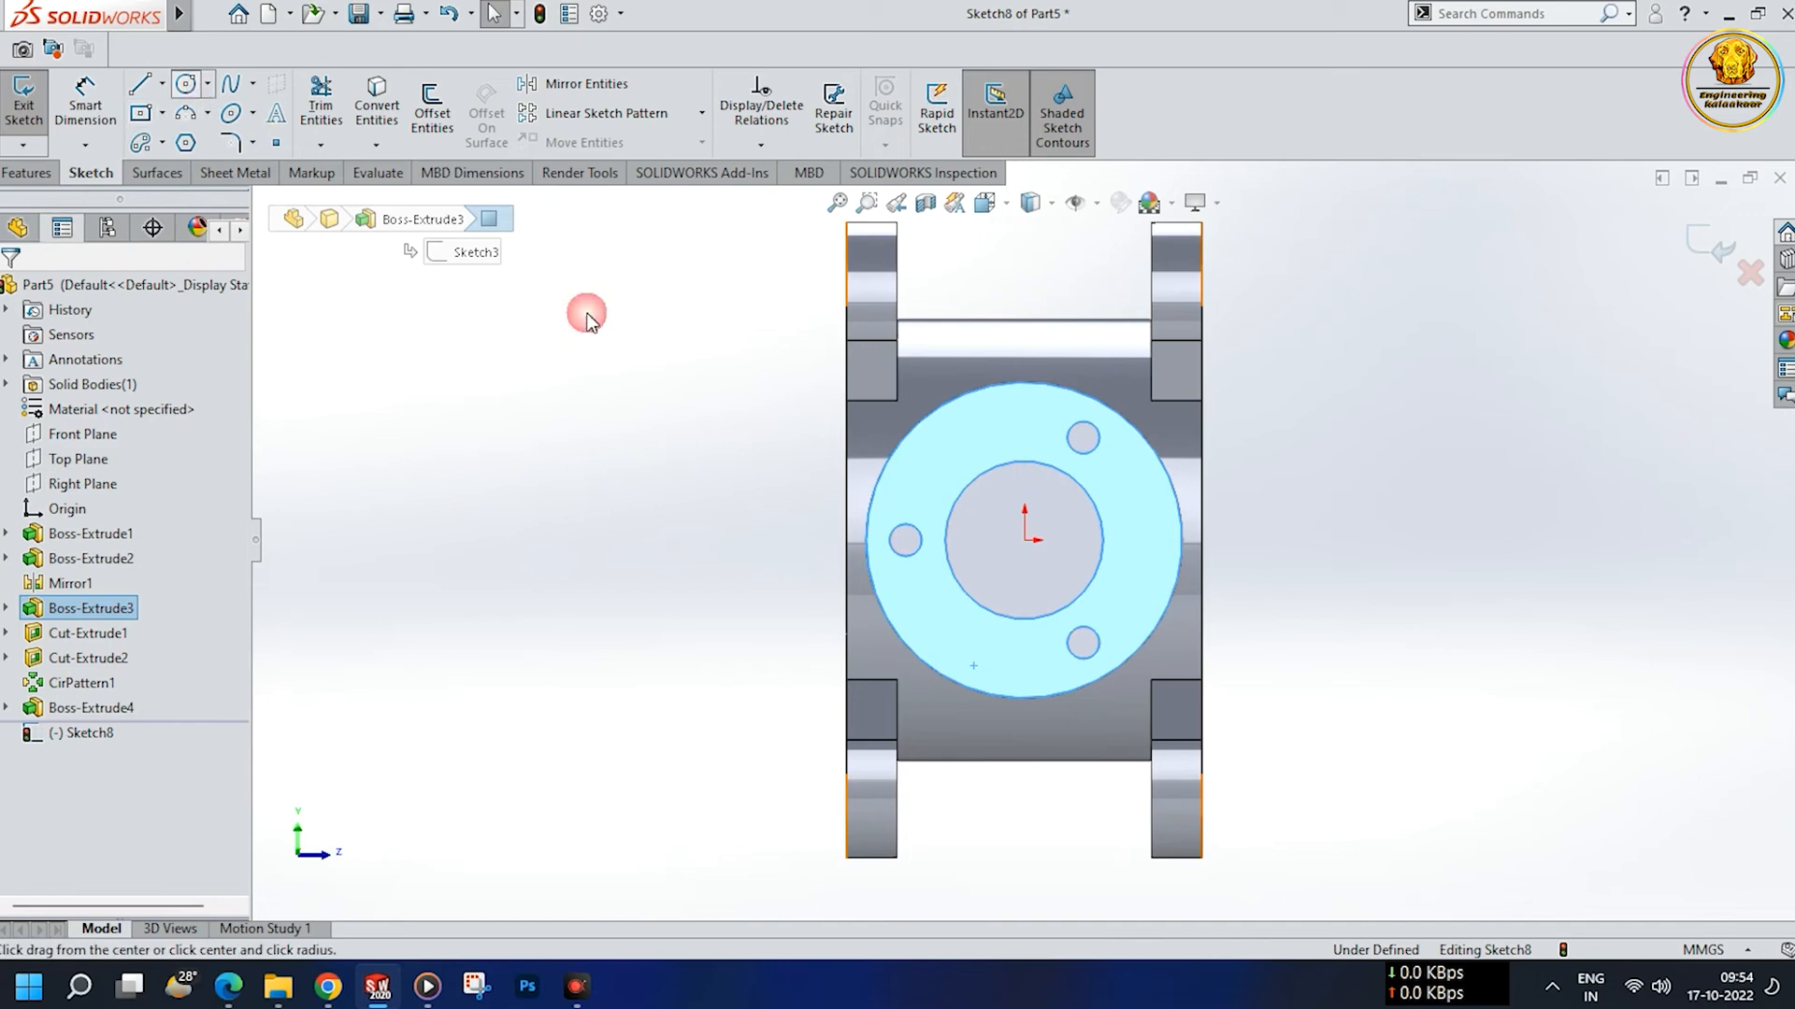
{"action": "left_click", "coordinate": [1024, 540]}
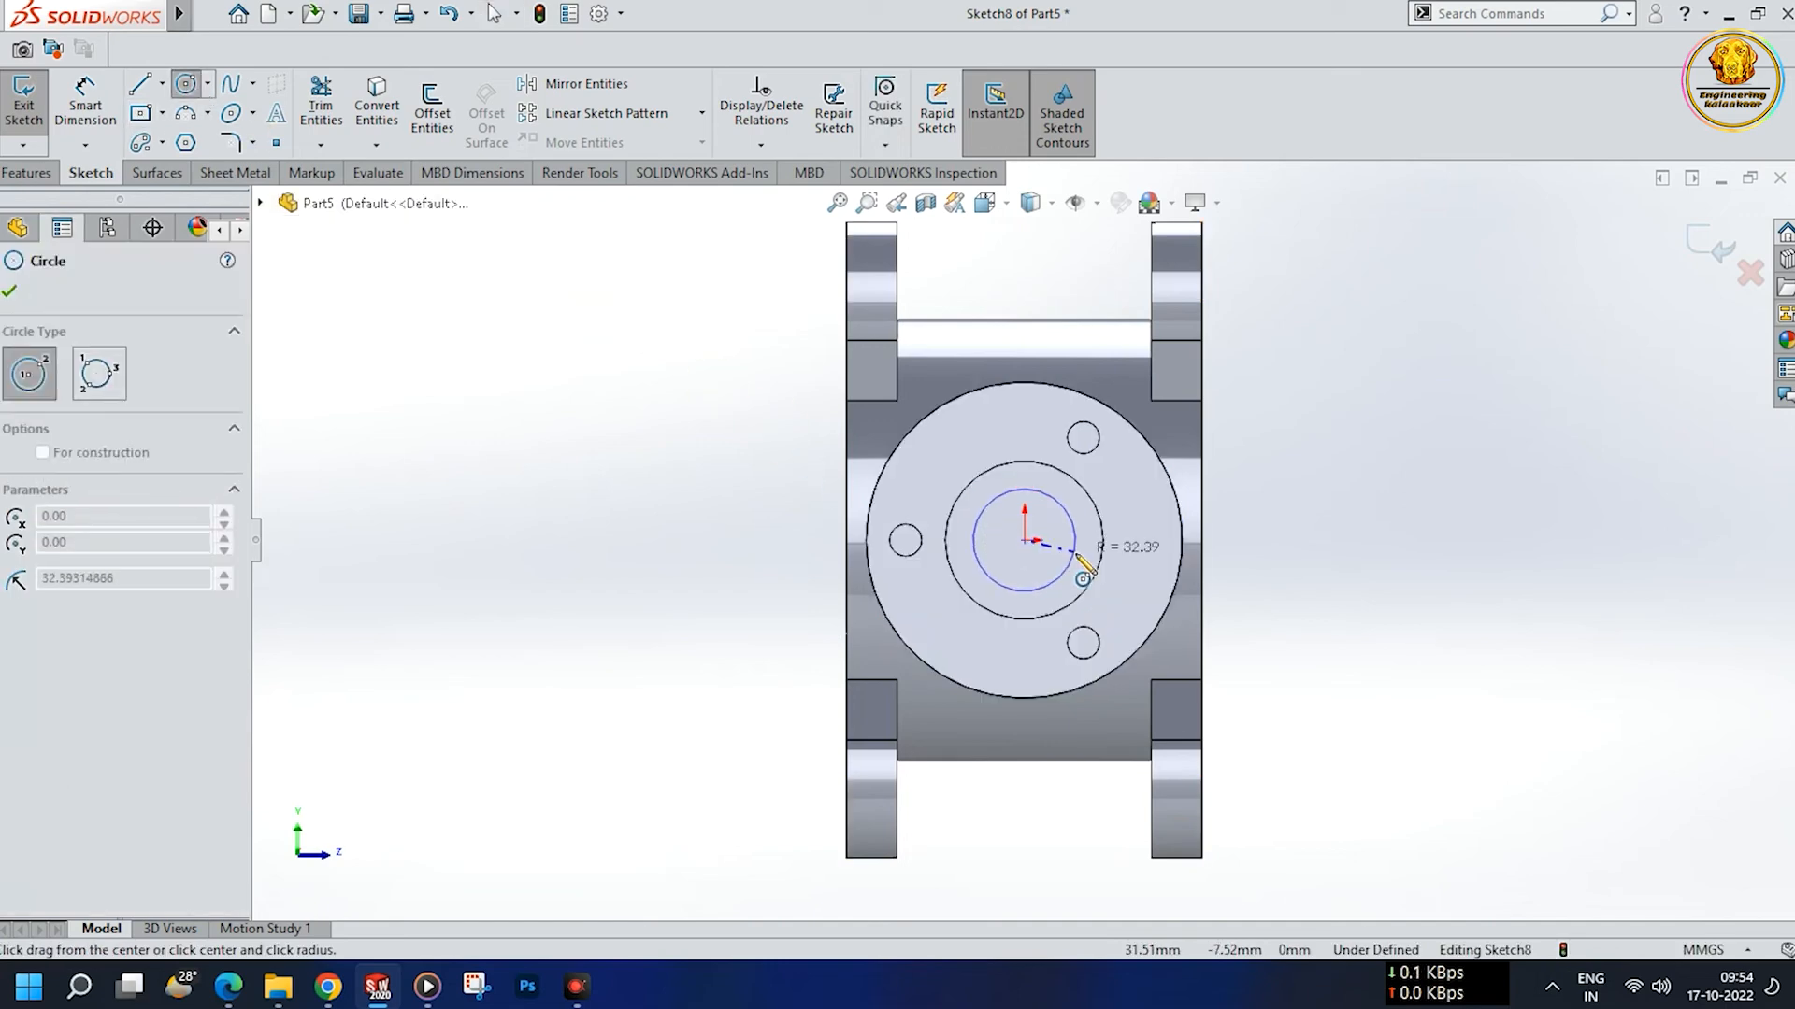
{"action": "left_click", "coordinate": [1070, 561]}
{"action": "key", "text": "Escape"}
- Dimension the circle on the side boss face with a diameter of 56.2 mm
{"action": "left_click", "coordinate": [113, 147]}
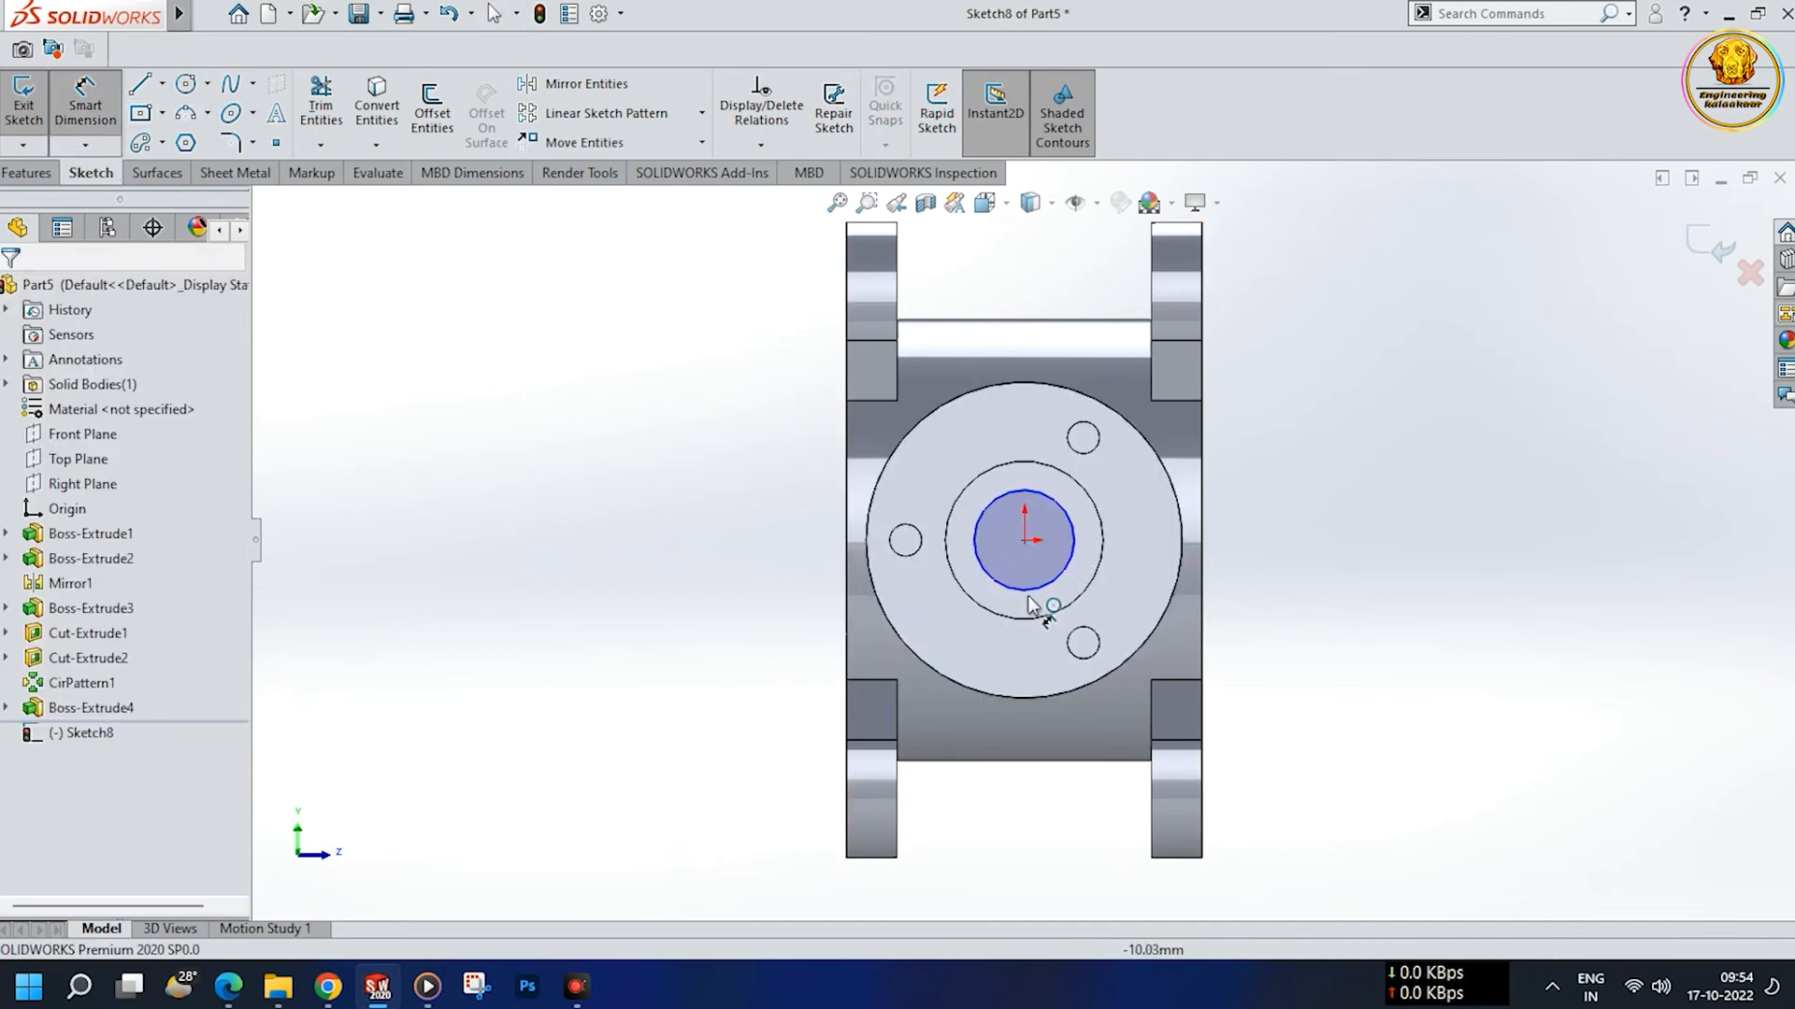
{"action": "left_click", "coordinate": [1031, 589]}
{"action": "left_click", "coordinate": [1331, 585]}
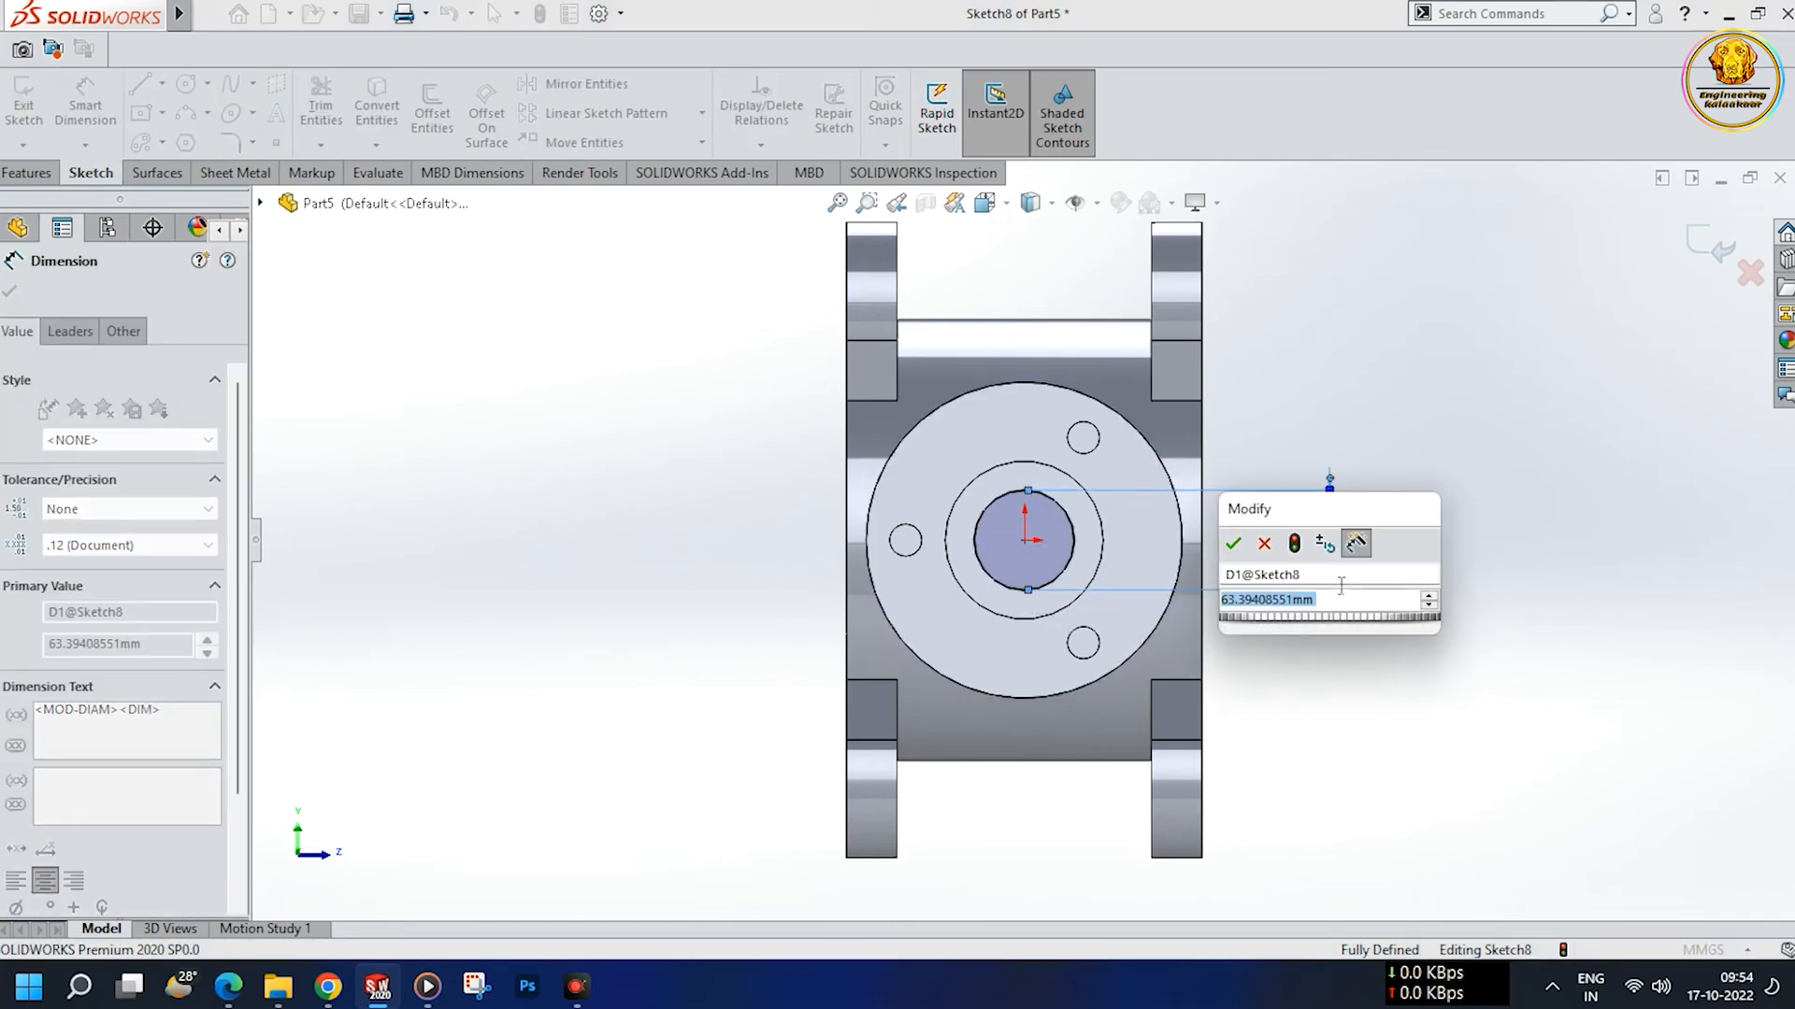
{"action": "type", "text": "56.2"}
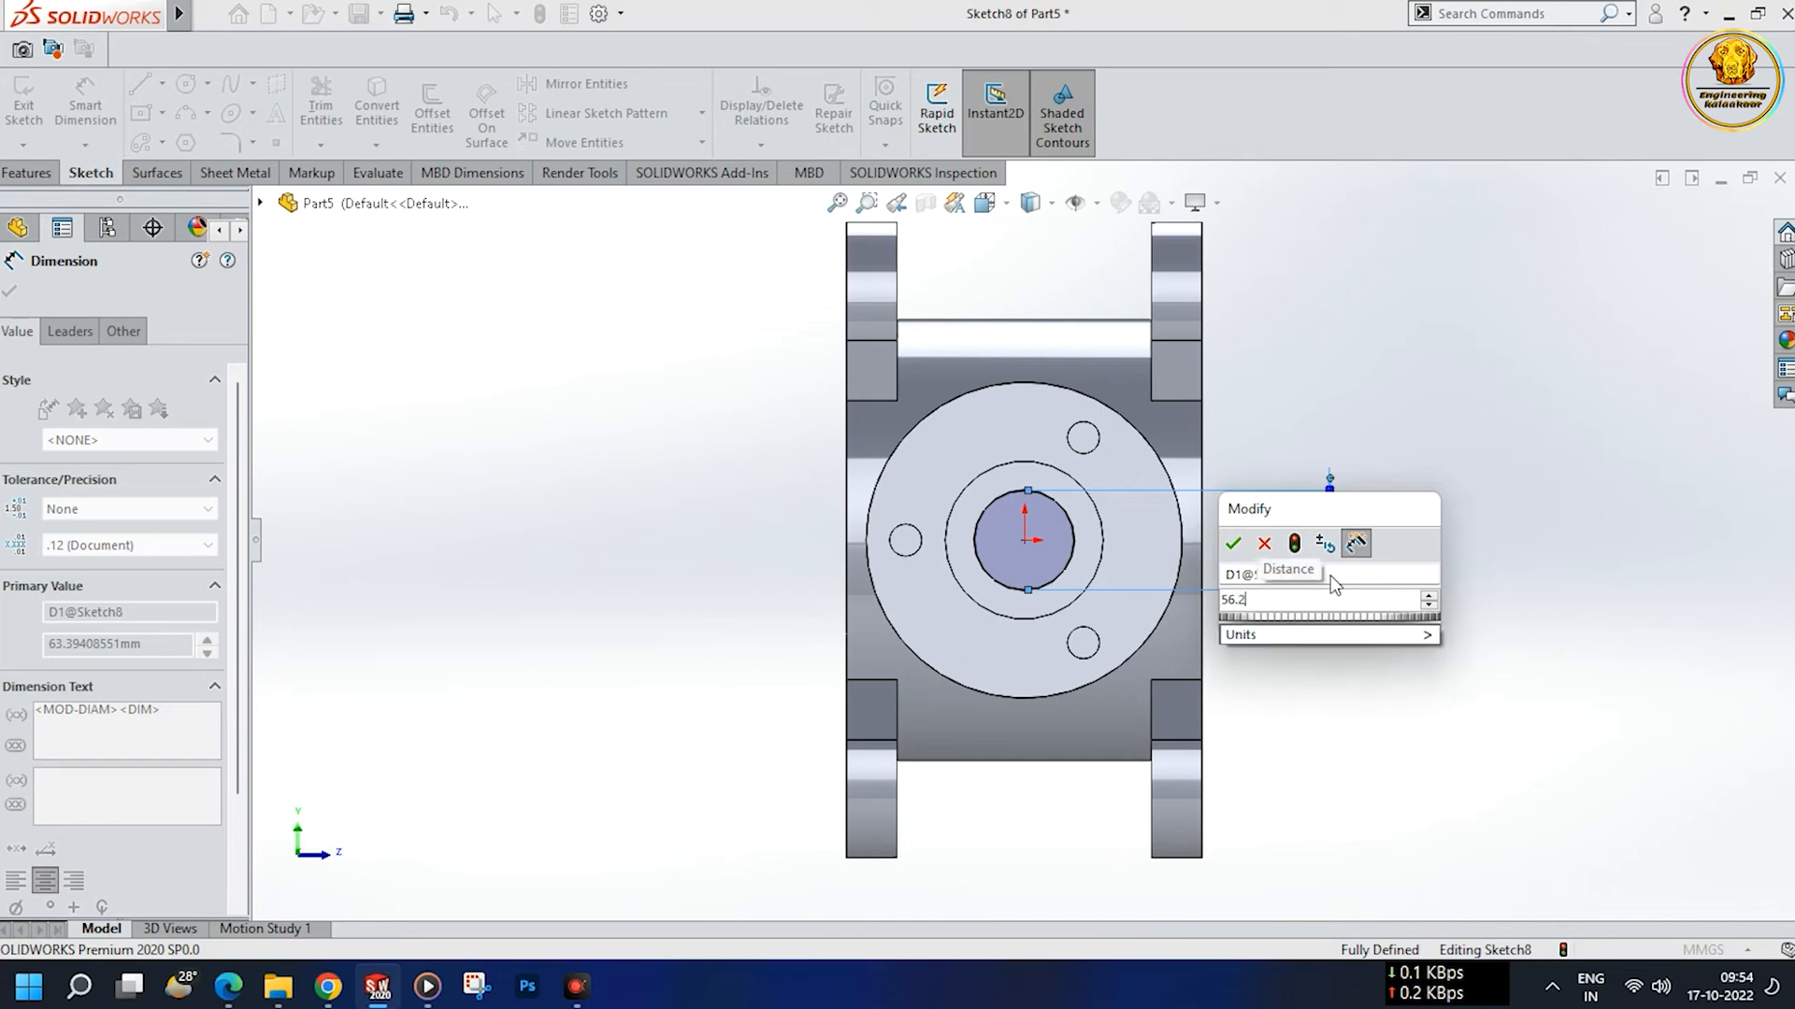
{"action": "key", "text": "Return"}
{"action": "scroll", "coordinate": [1381, 677], "scroll_direction": "down", "scroll_amount": 2}
{"action": "middle_click_drag", "start_coordinate": [1380, 669], "coordinate": [1269, 670]}
{"action": "scroll", "coordinate": [1337, 667], "scroll_direction": "up", "scroll_amount": 4}
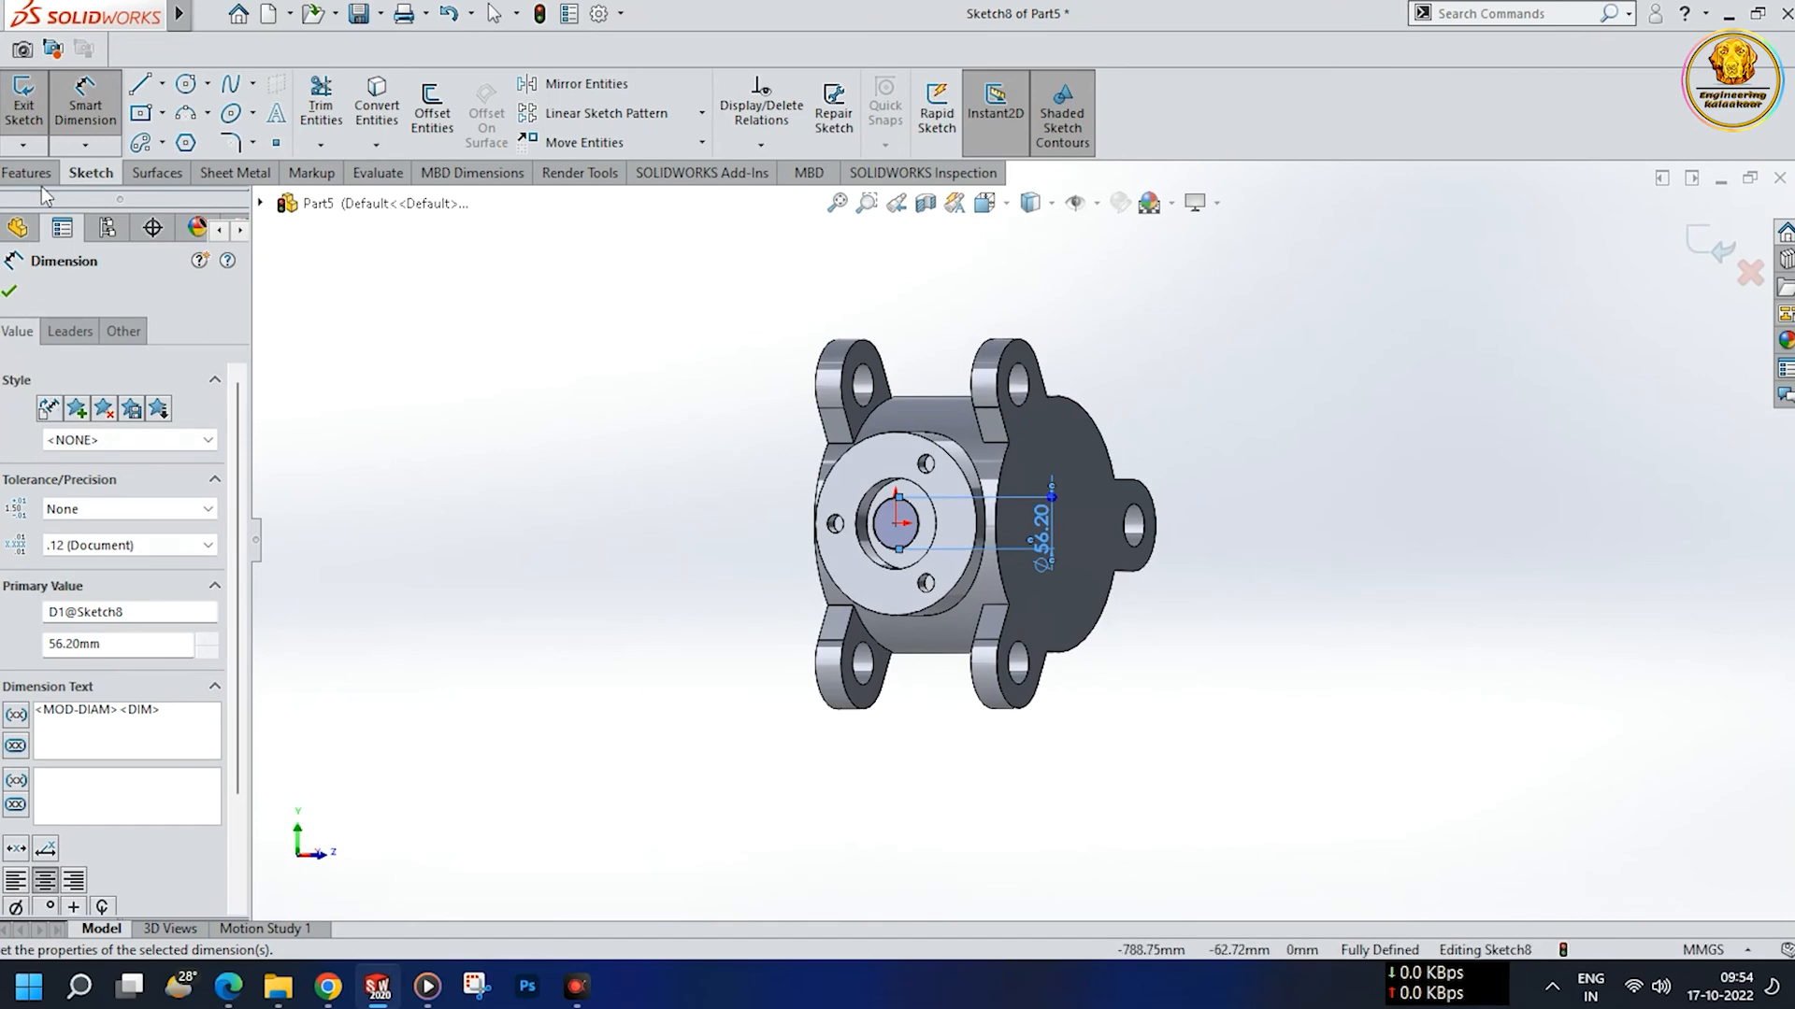
{"action": "key", "text": "Escape"}
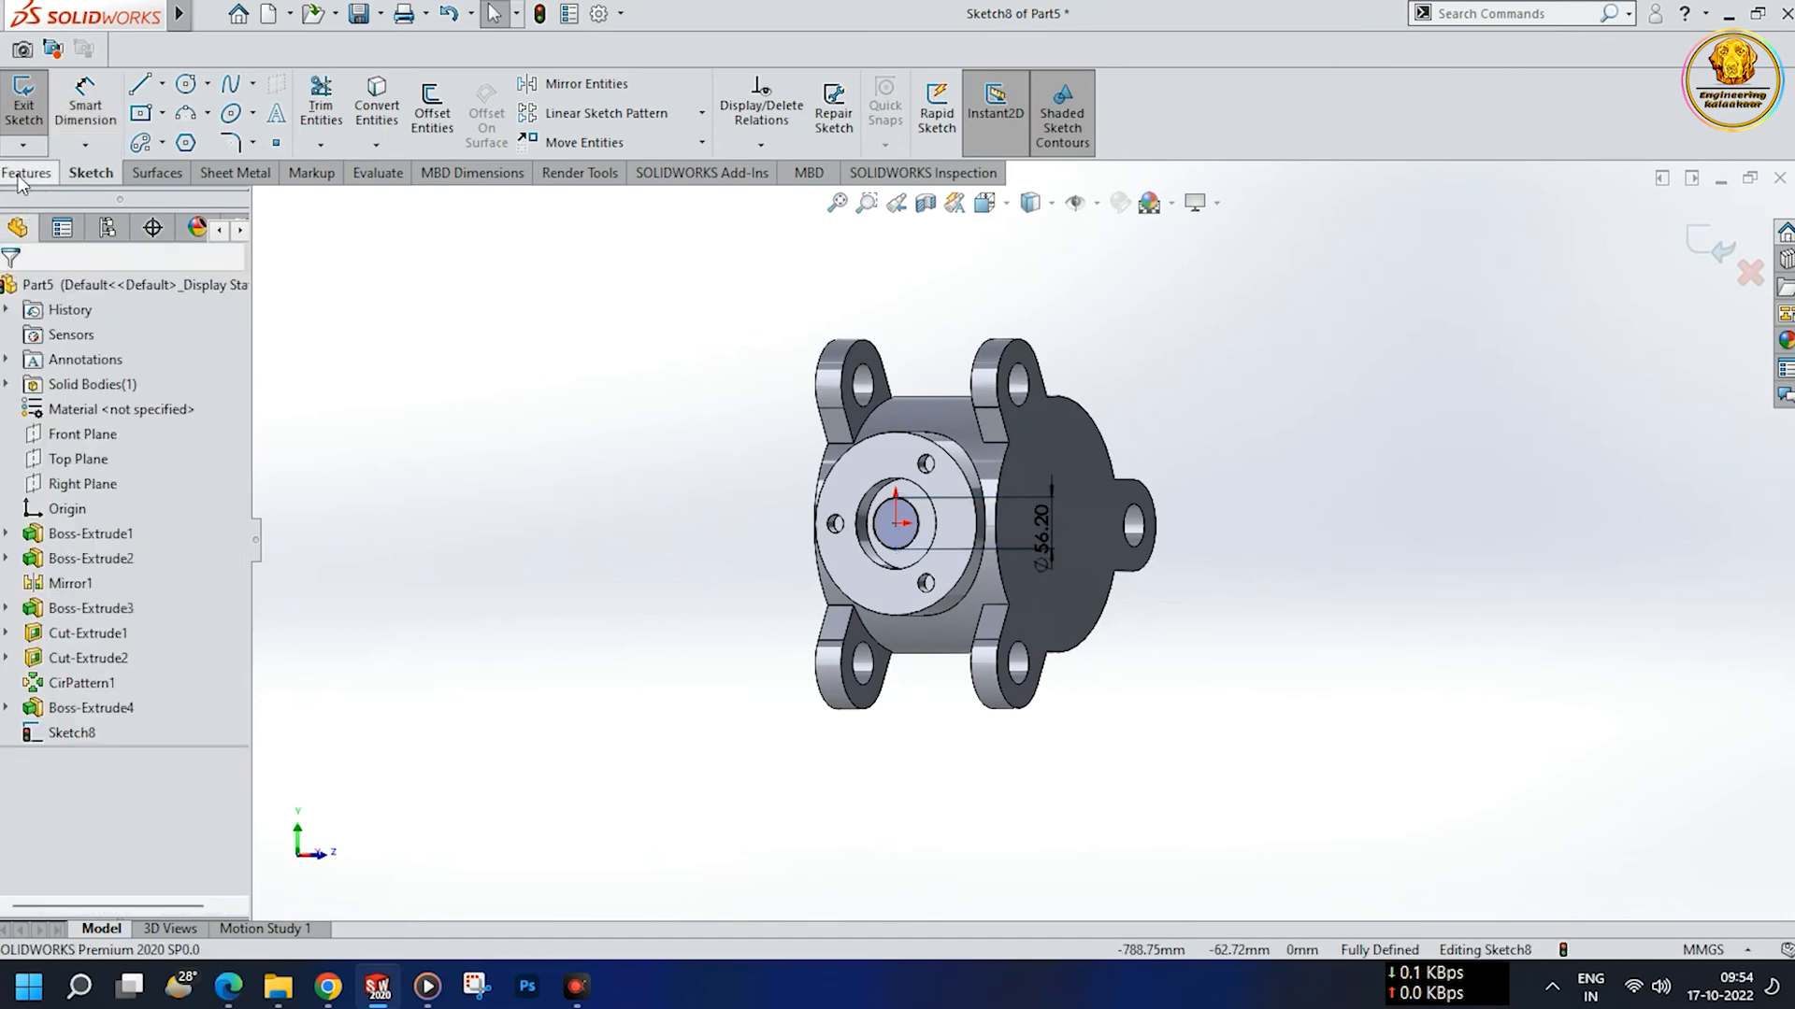
- Cut the 56.2 mm circle as a blind extruded cut 310 mm deep into the valve body
{"action": "left_click", "coordinate": [26, 173]}
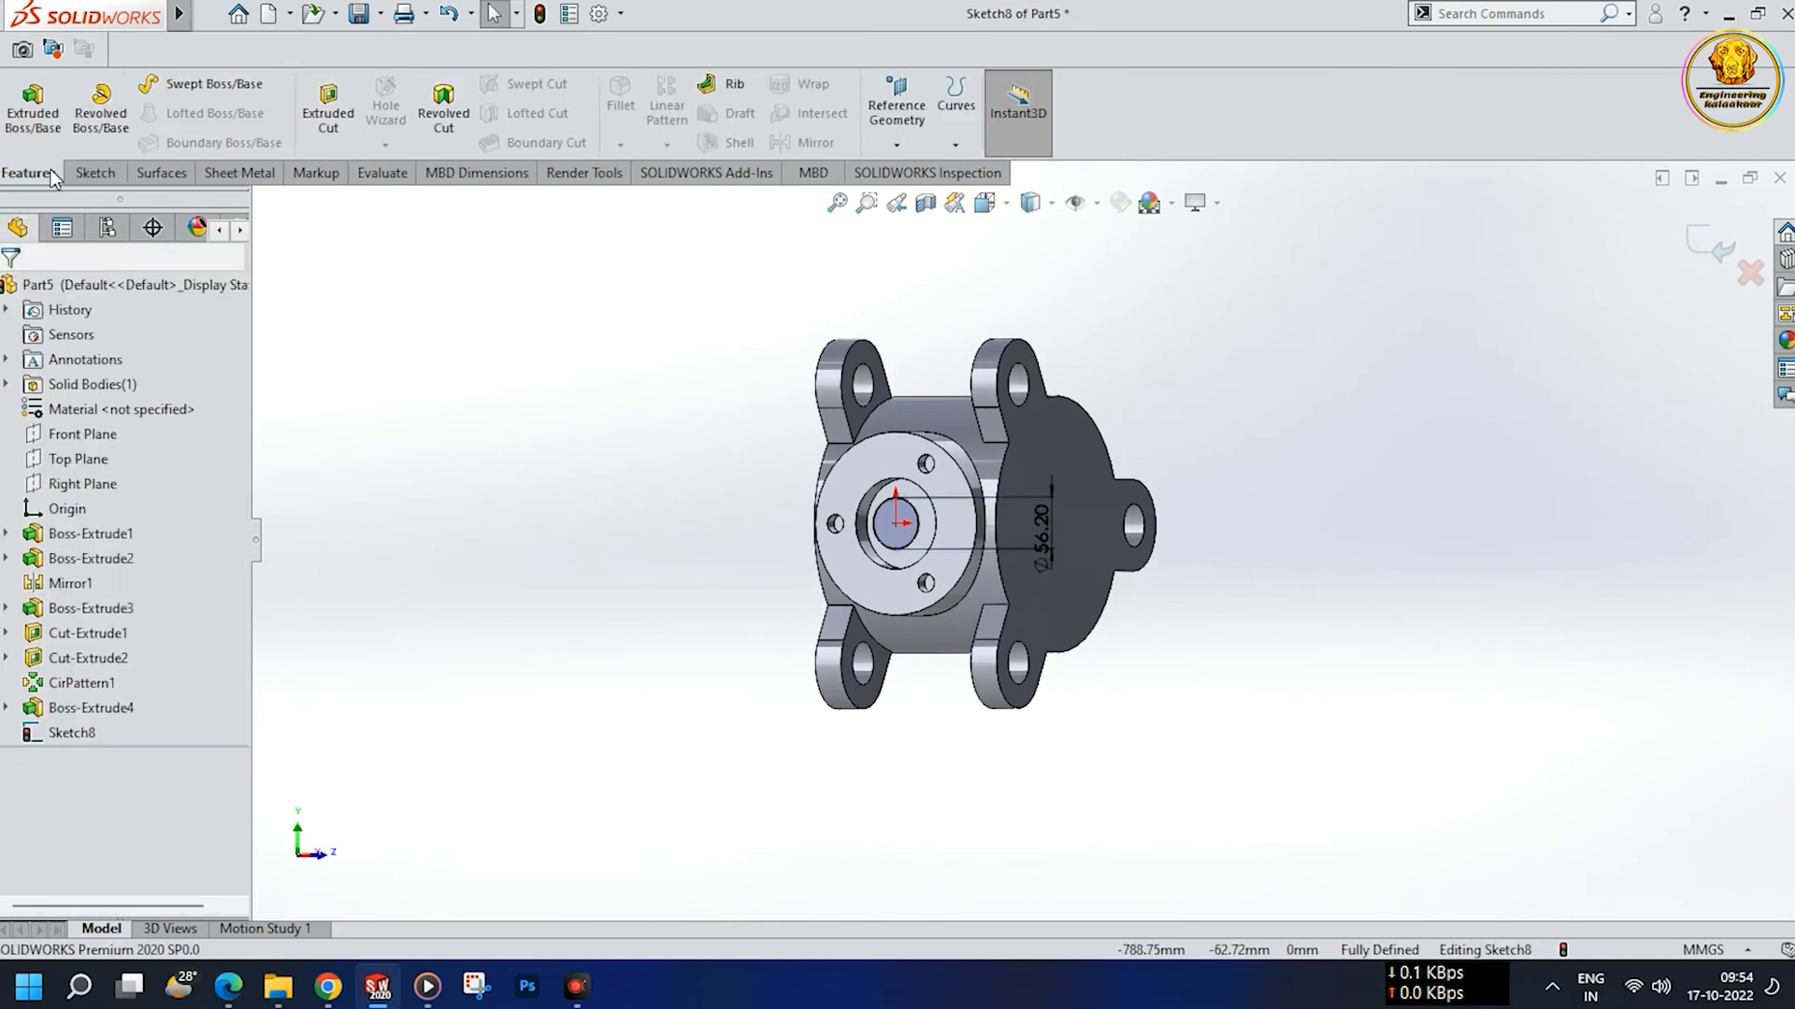
{"action": "left_click", "coordinate": [344, 127]}
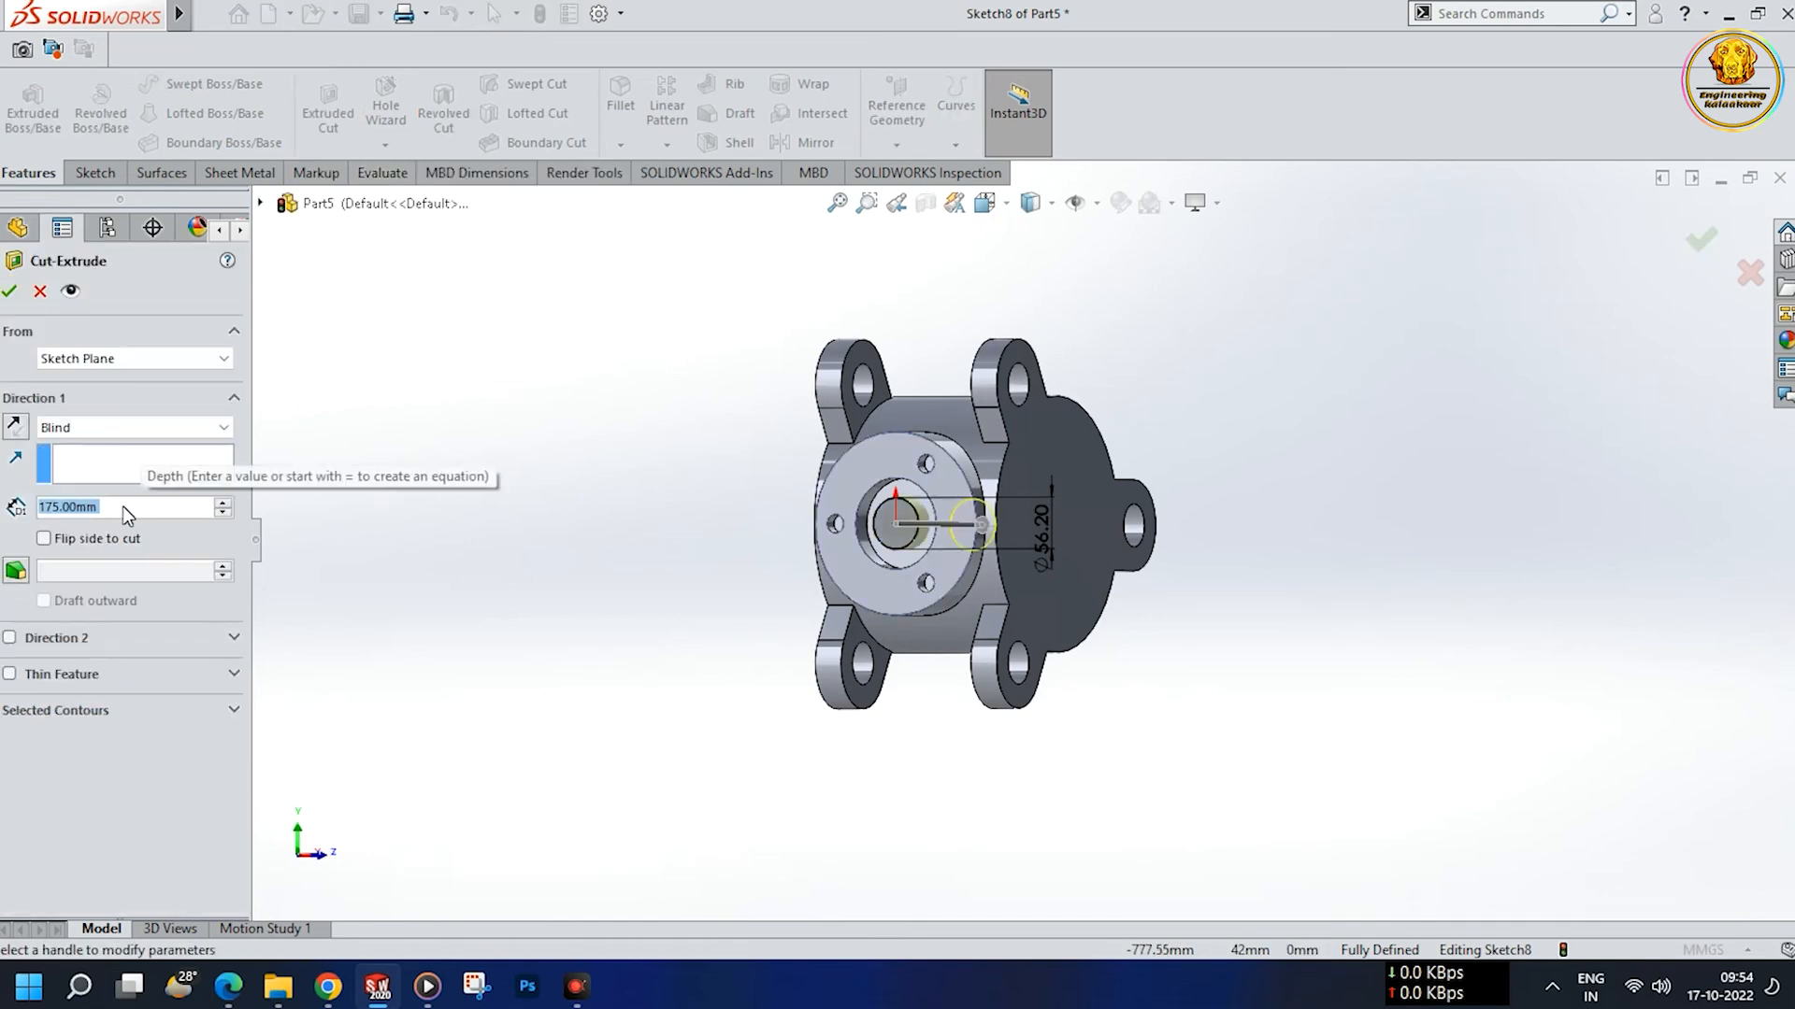
{"action": "type", "text": "310"}
{"action": "key", "text": "Return"}
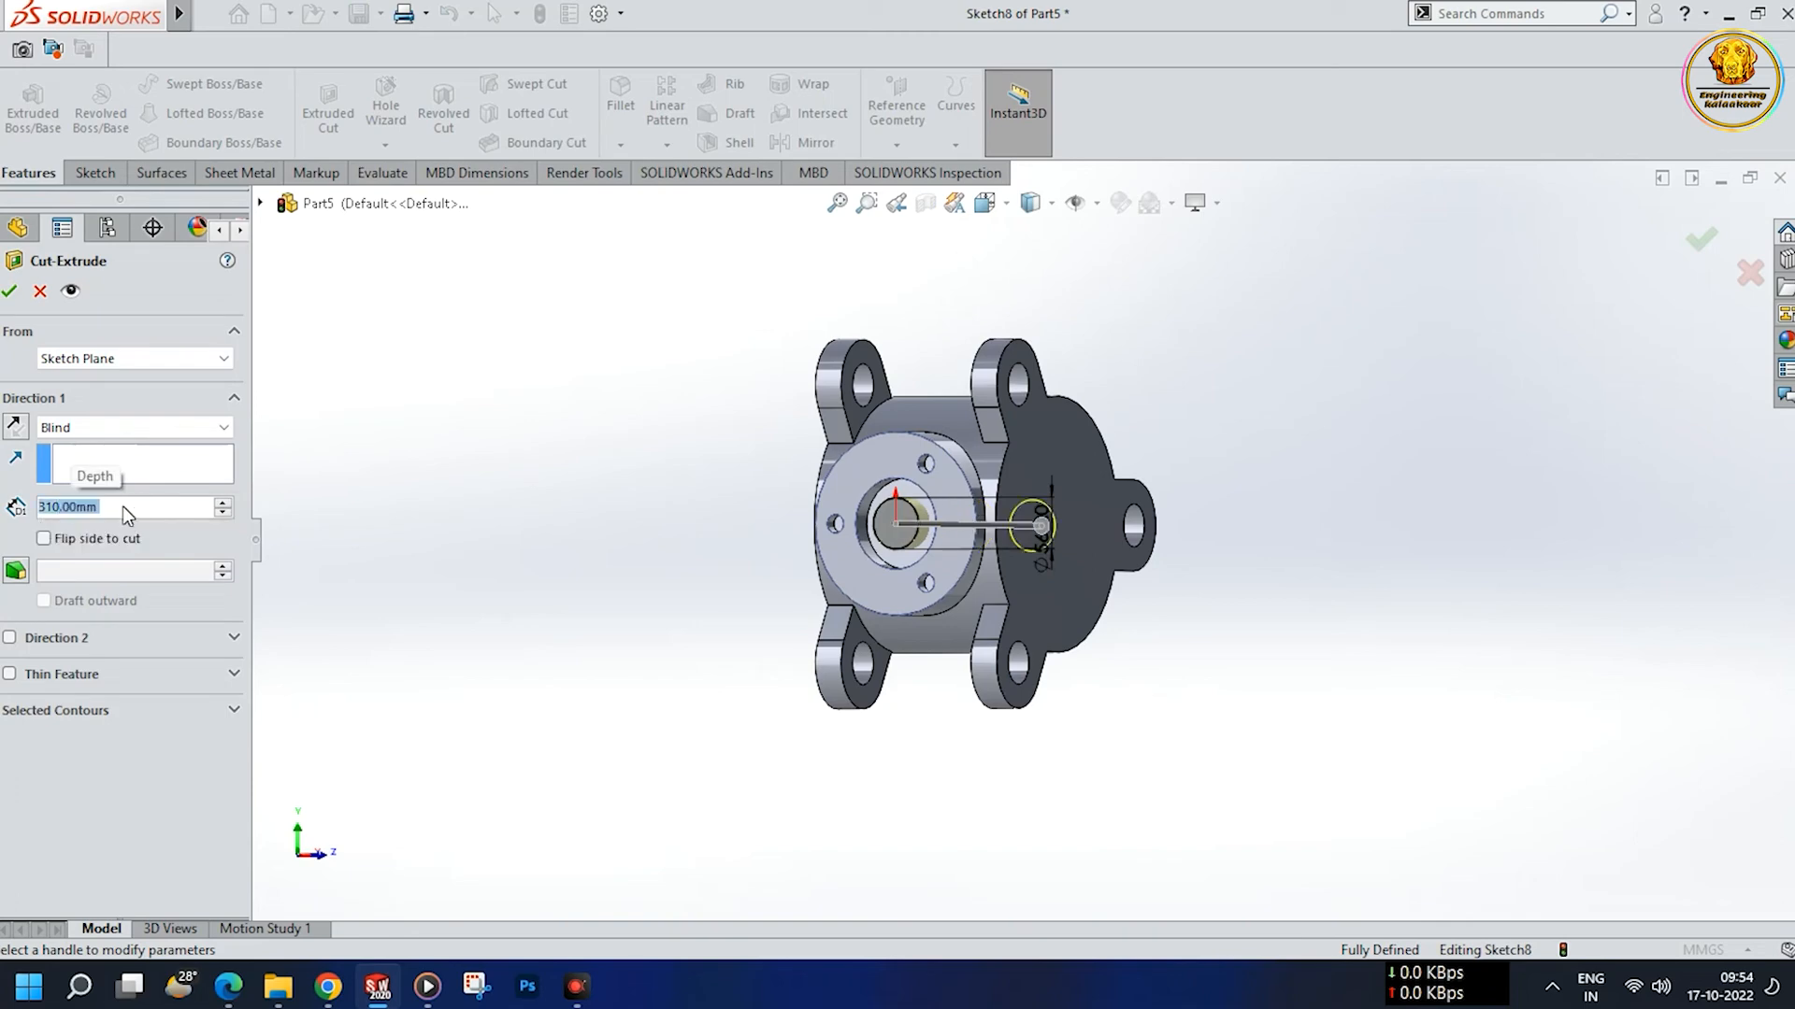
{"action": "left_click", "coordinate": [10, 291]}
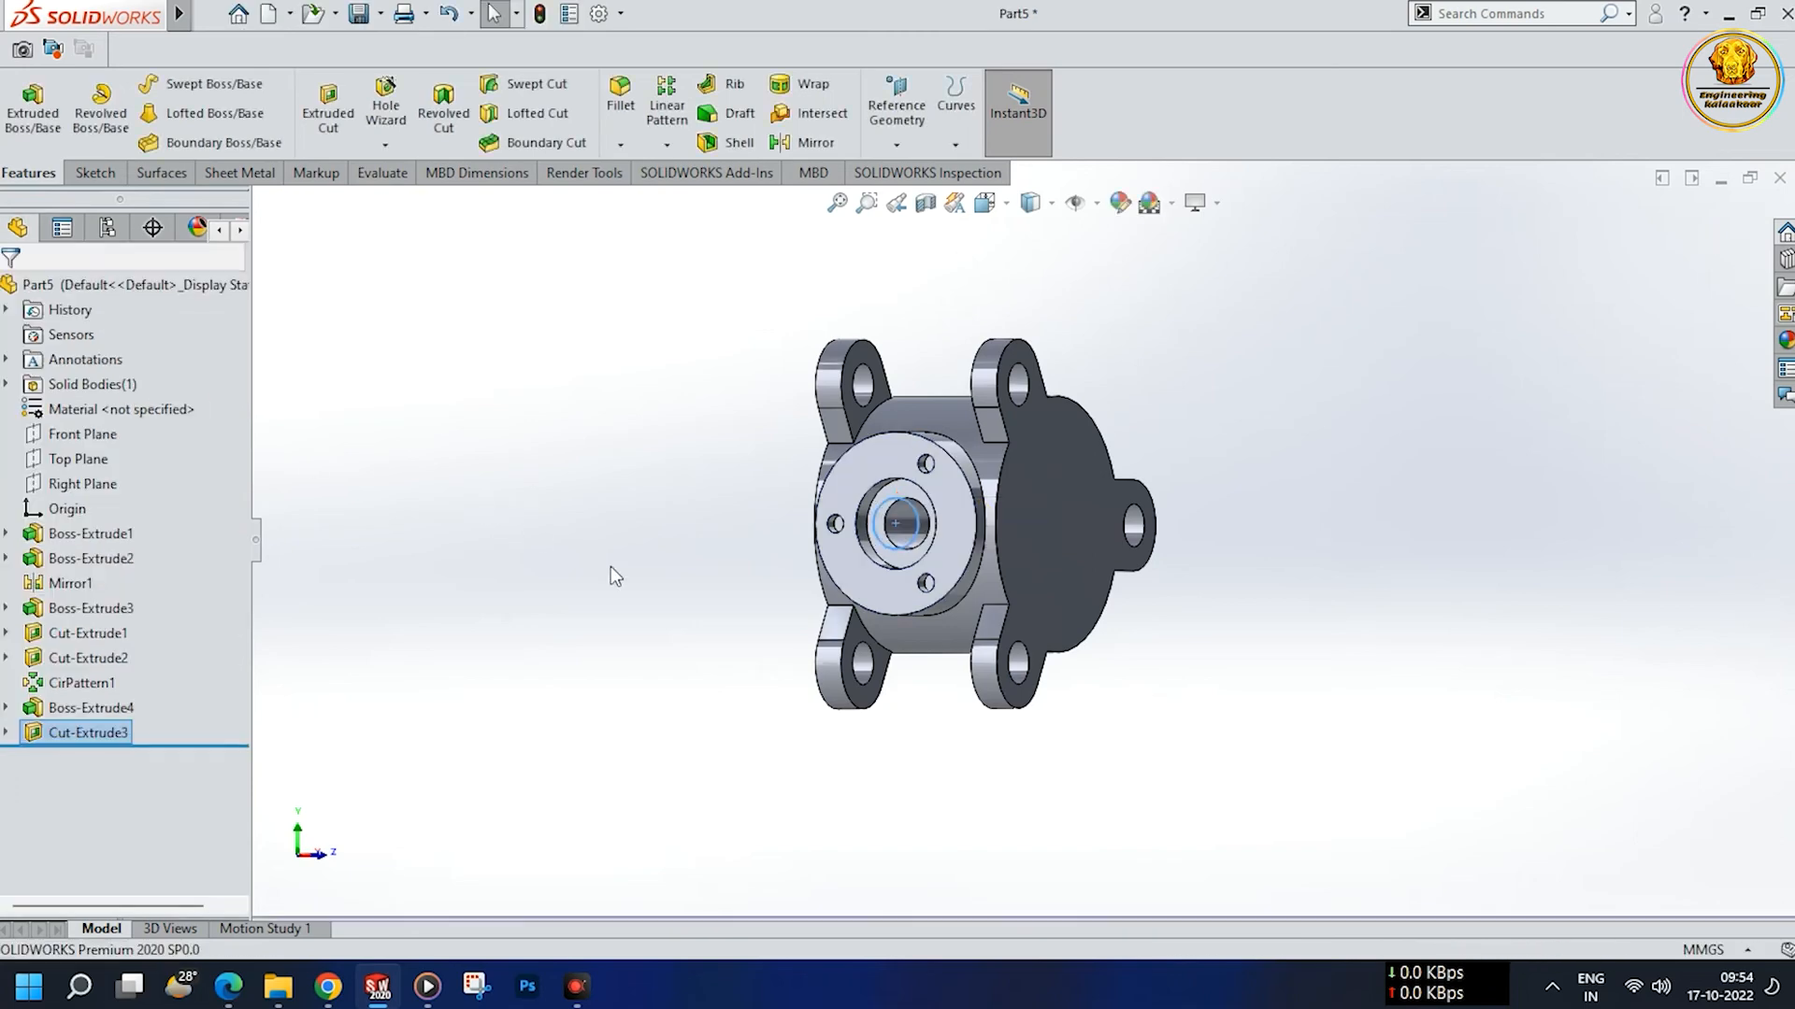
{"action": "left_click", "coordinate": [590, 587]}
- Sketch a circle about 171 mm in diameter, centred on the origin, on the flat end face of the main cylinder
{"action": "middle_click_drag", "start_coordinate": [580, 545], "coordinate": [497, 525]}
{"action": "left_click", "coordinate": [930, 552]}
{"action": "left_click", "coordinate": [994, 486]}
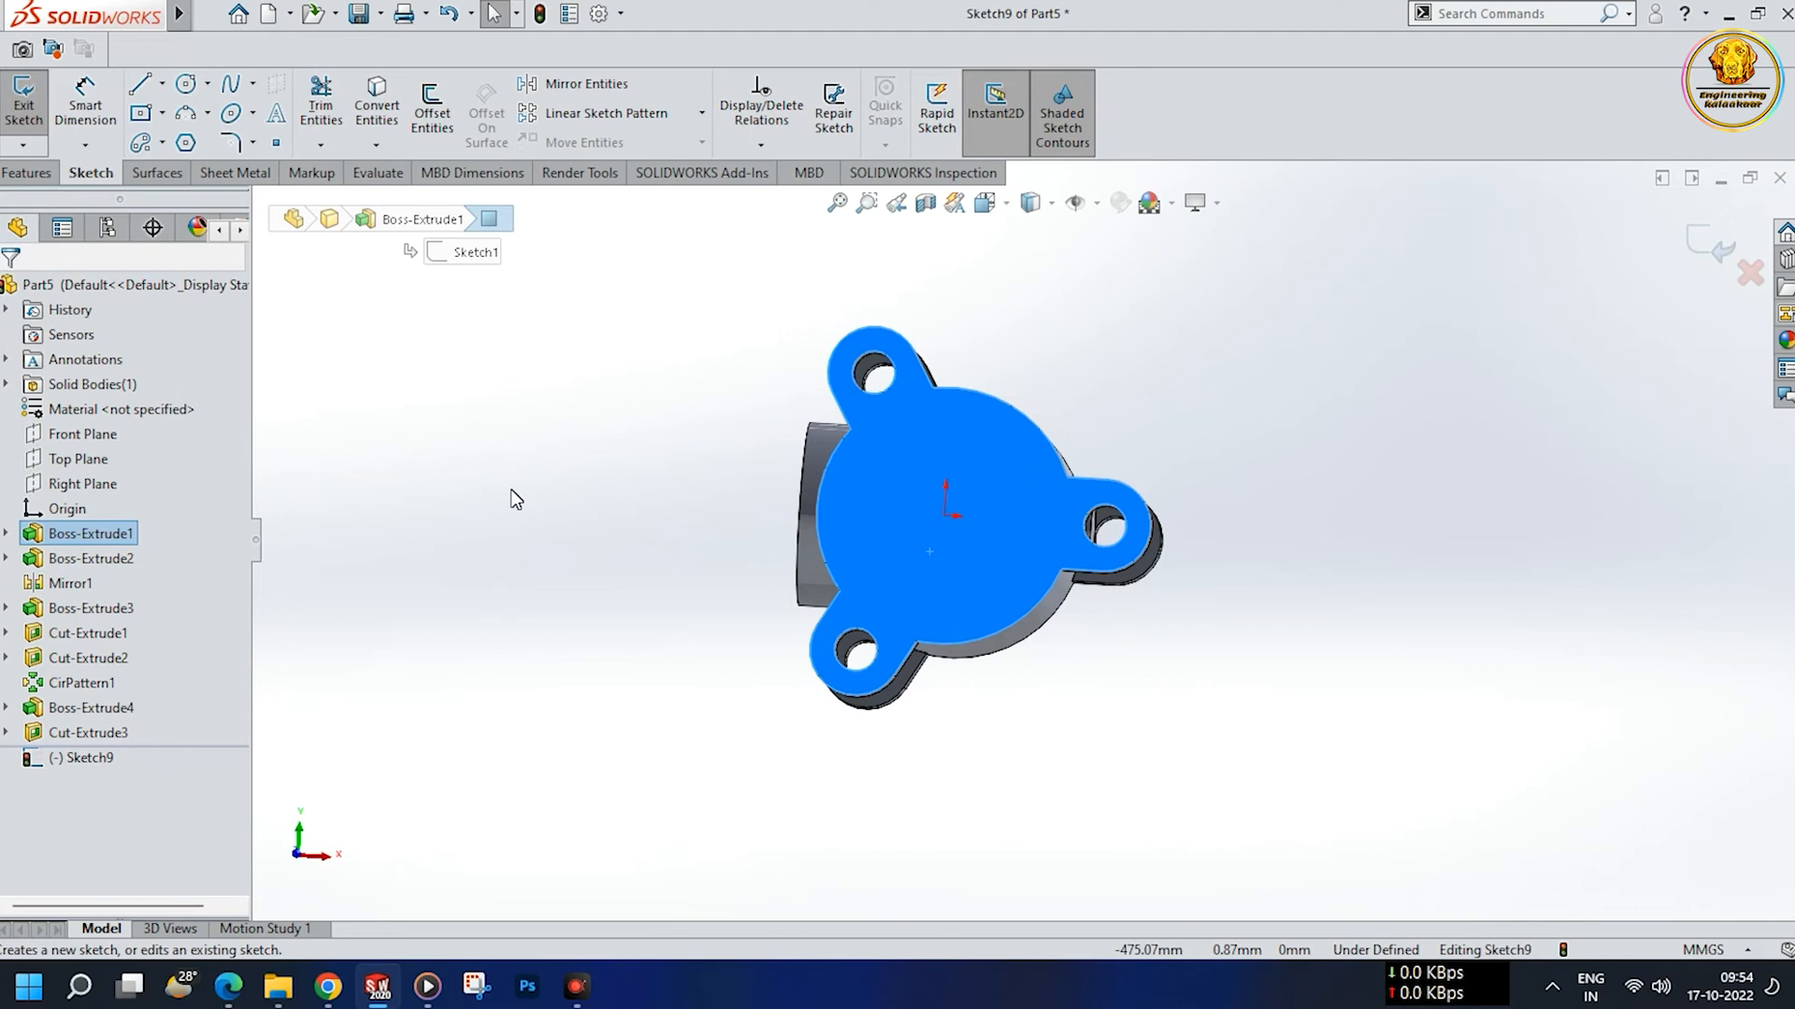
{"action": "left_click", "coordinate": [185, 85]}
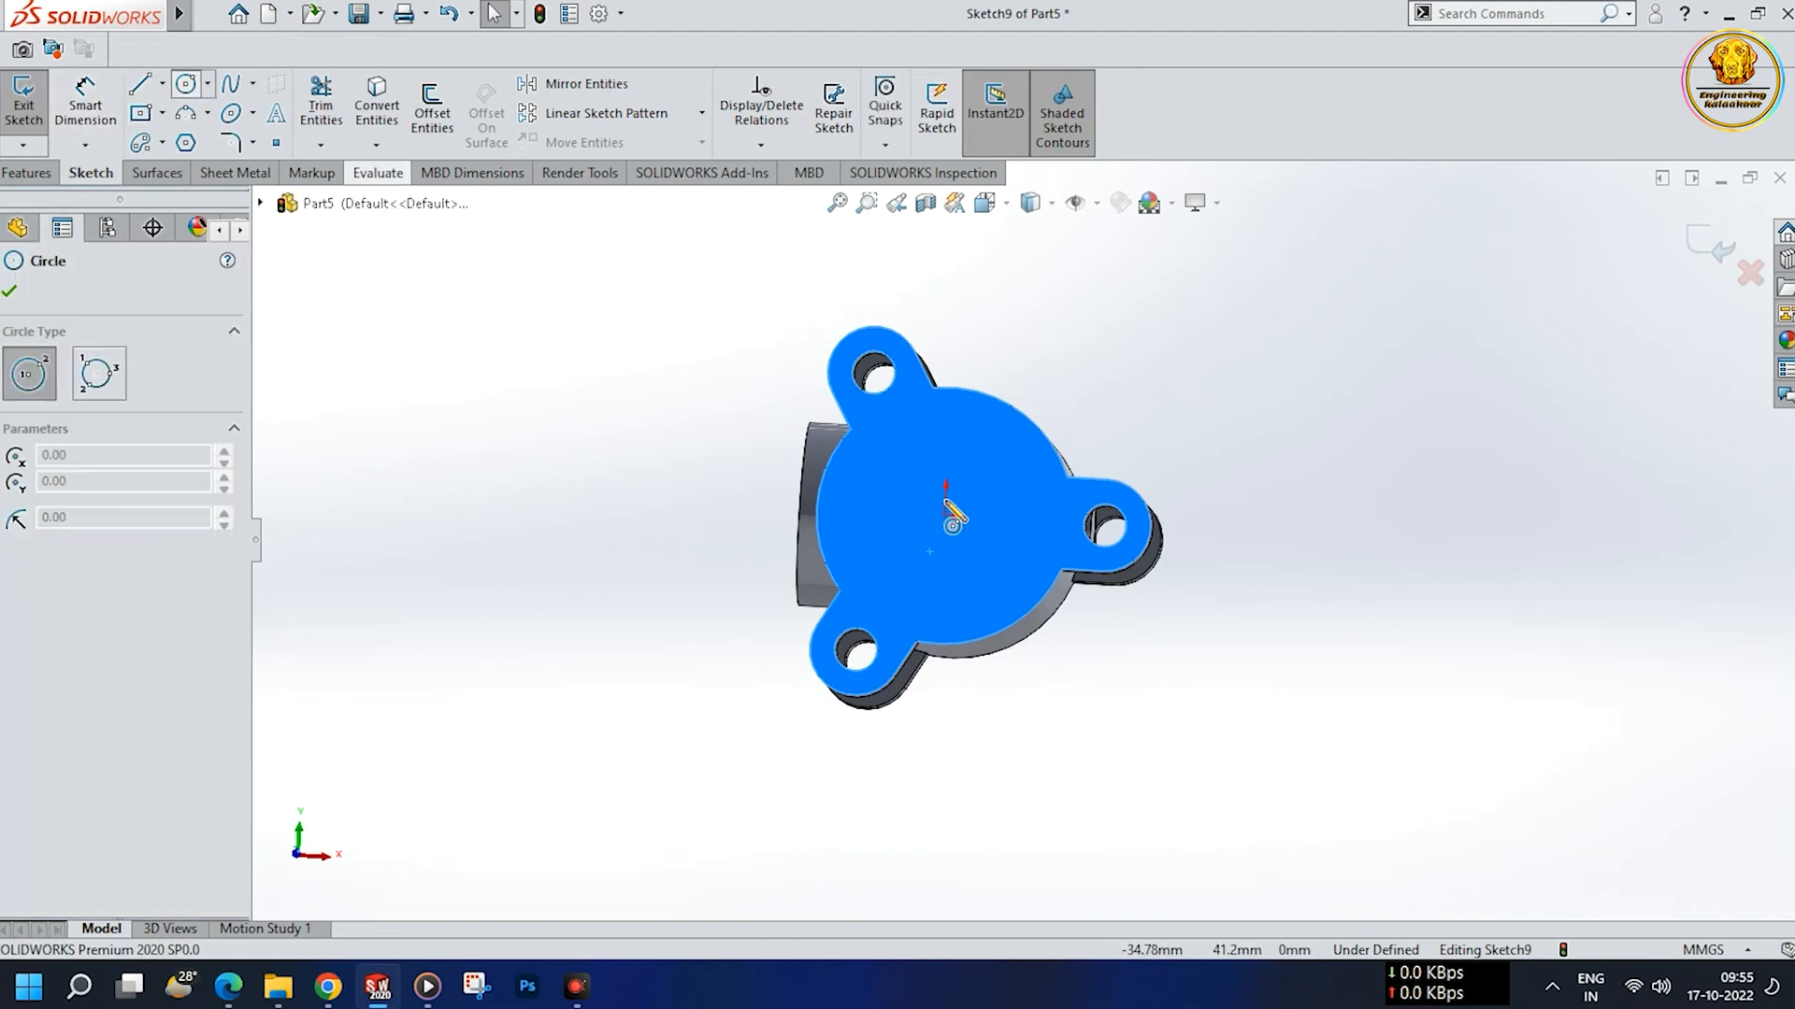
{"action": "left_click", "coordinate": [946, 515]}
{"action": "left_click", "coordinate": [1017, 545]}
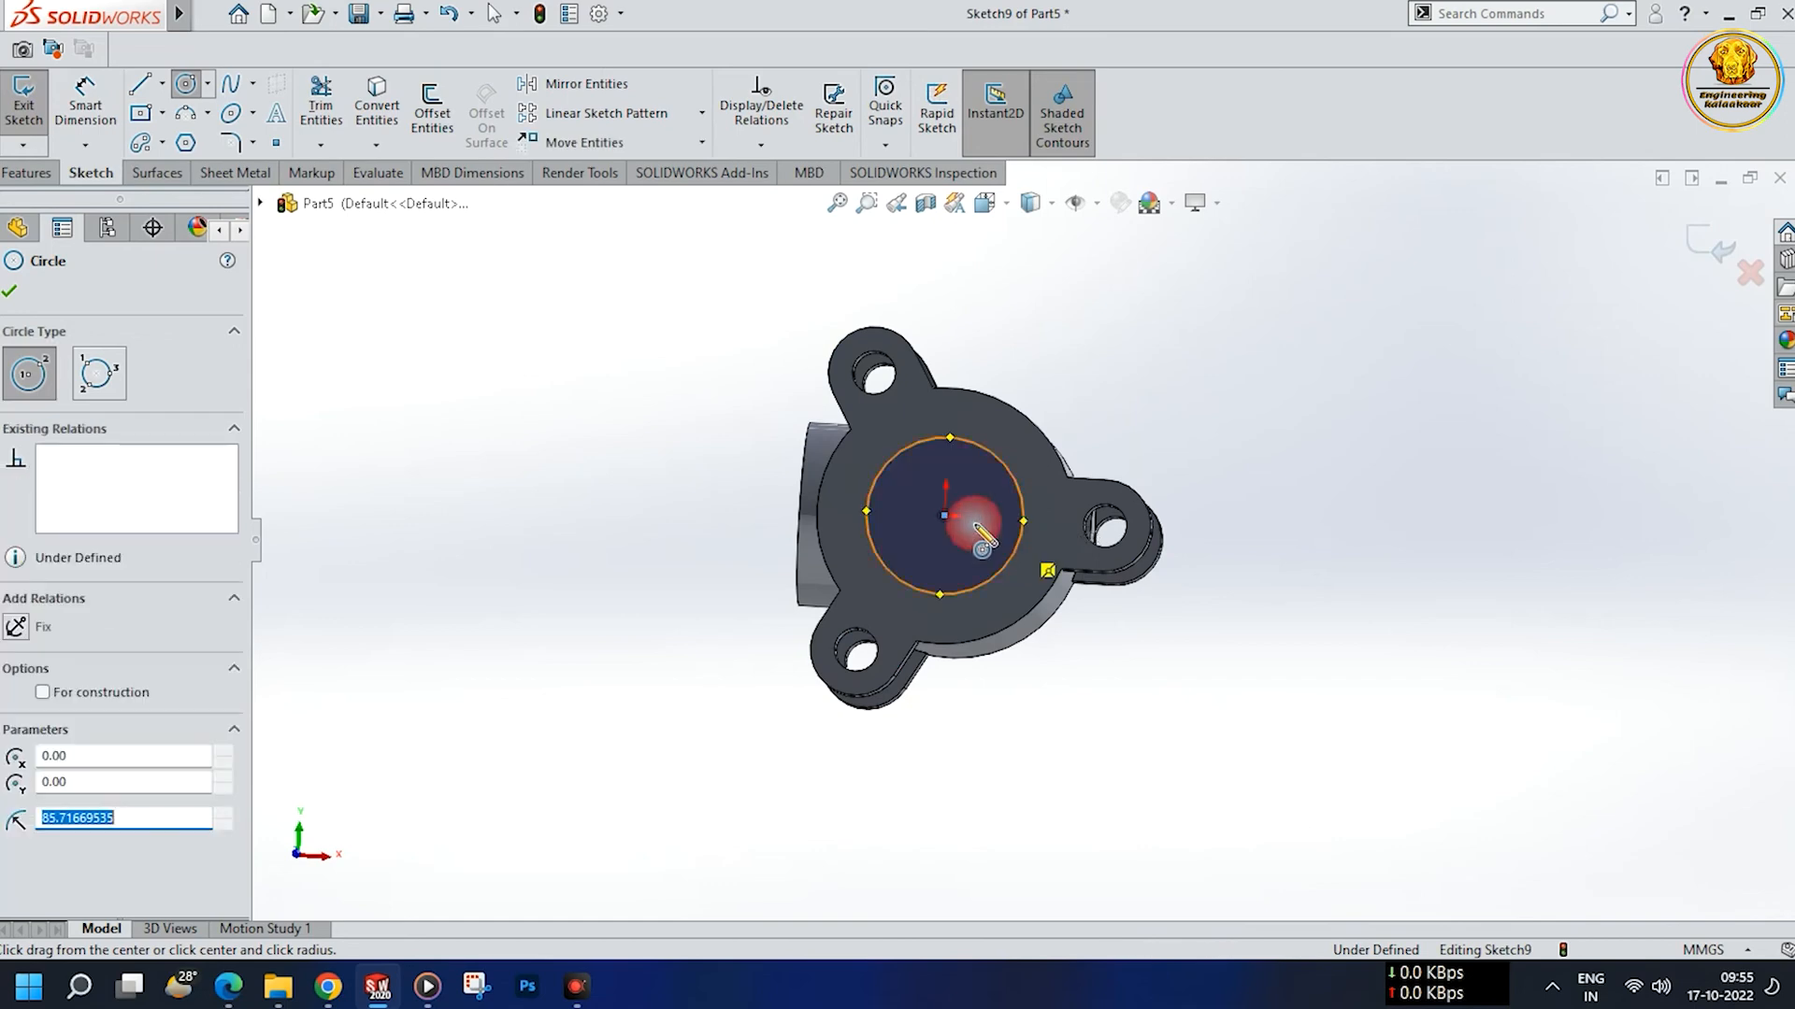
- Dimension the circle on the main cylinder's end face with a diameter of 194 mm
{"action": "left_click", "coordinate": [82, 101]}
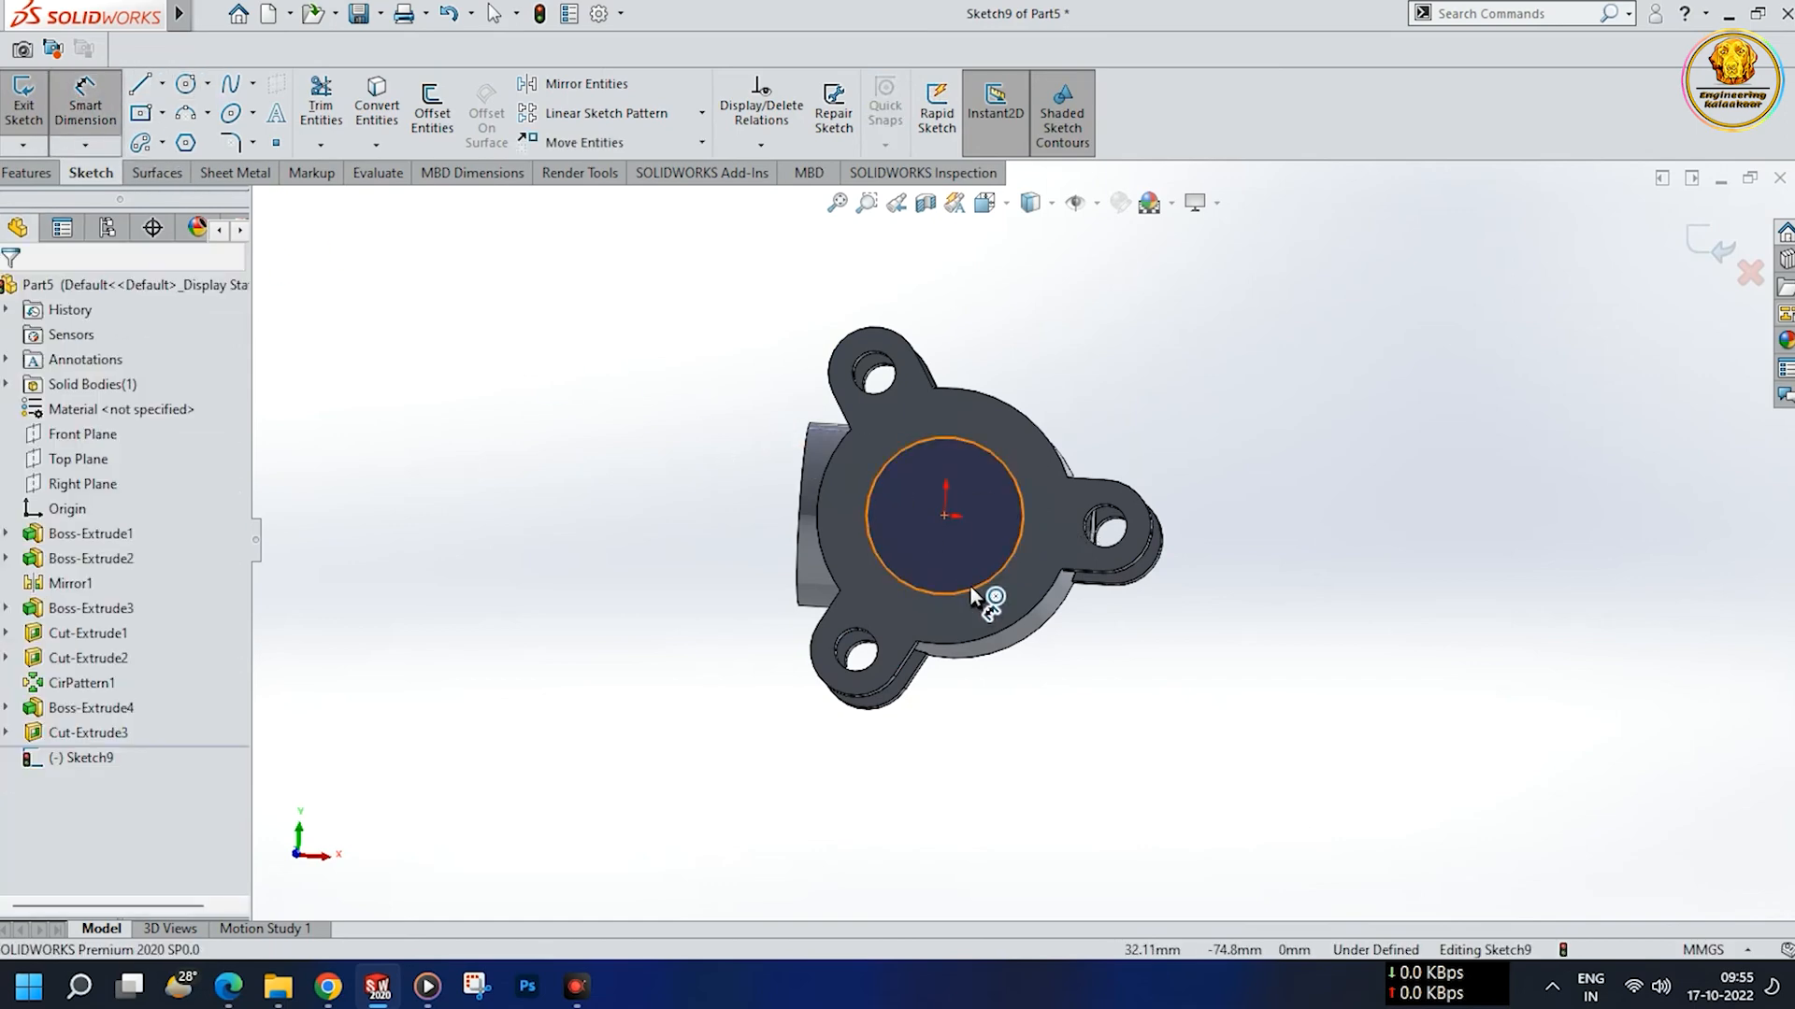
{"action": "left_click", "coordinate": [970, 586]}
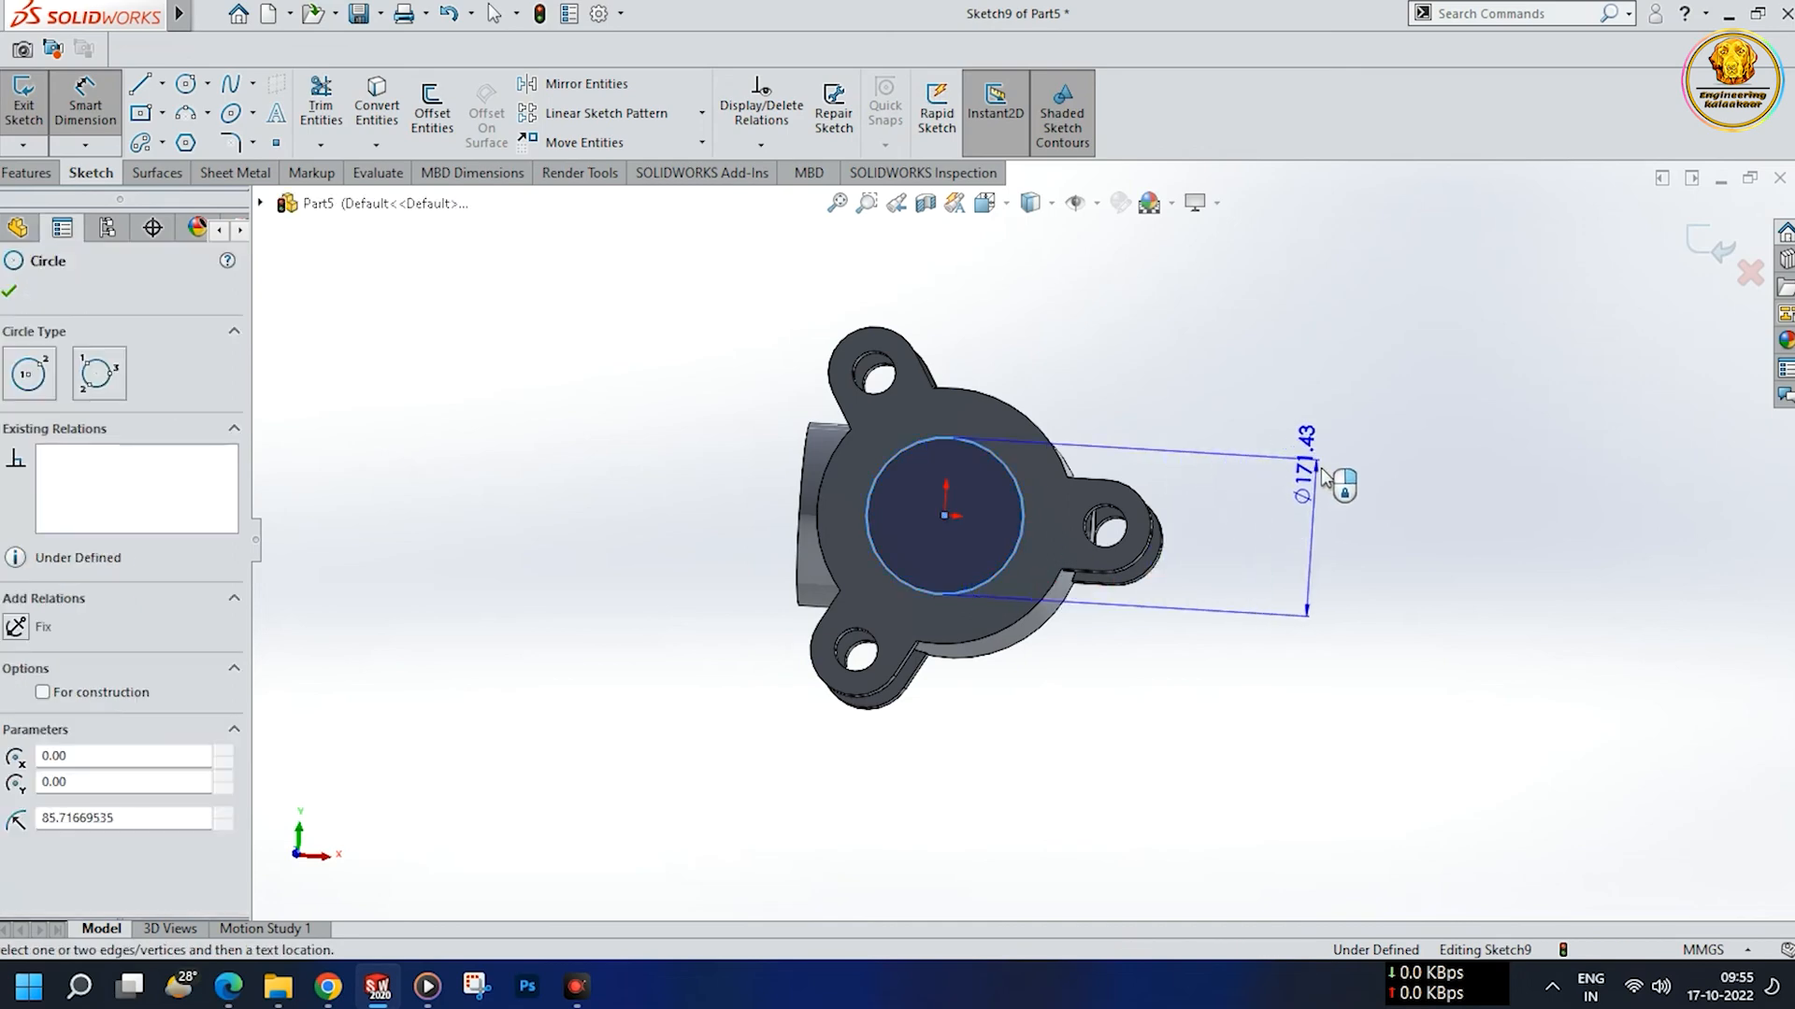
{"action": "left_click", "coordinate": [1321, 468]}
{"action": "type", "text": "194"}
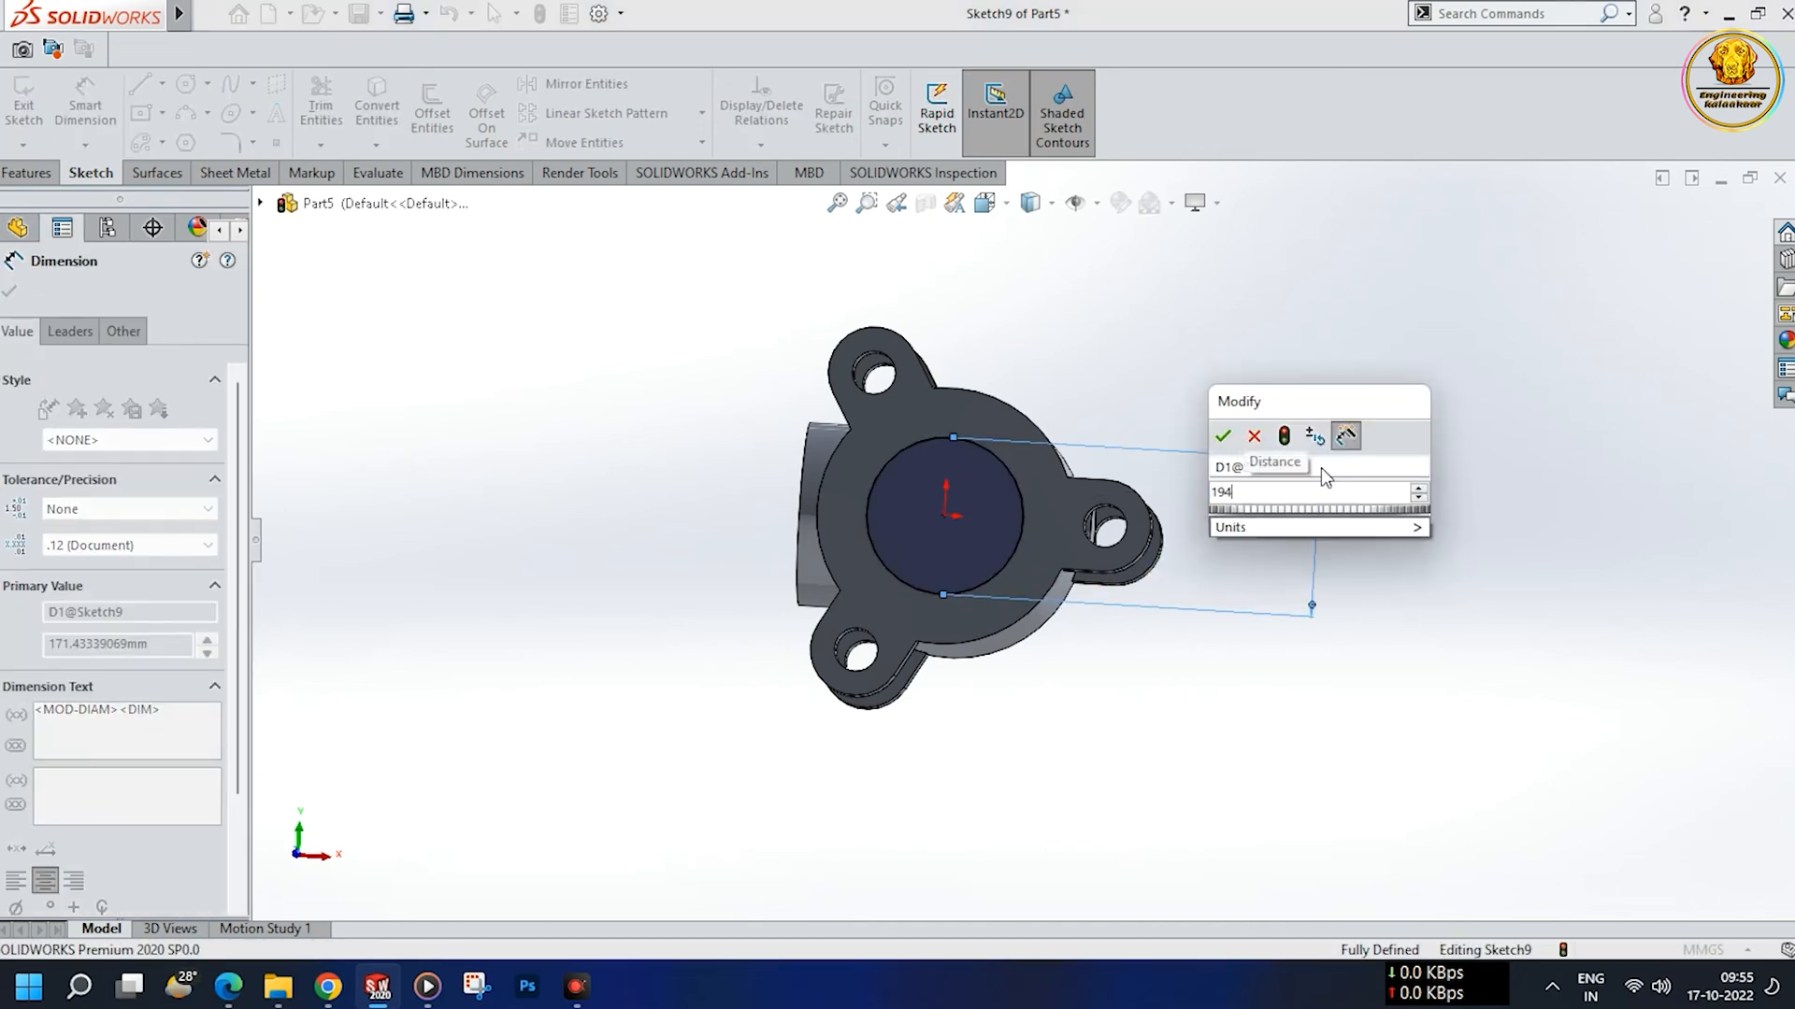
{"action": "key", "text": "Return"}
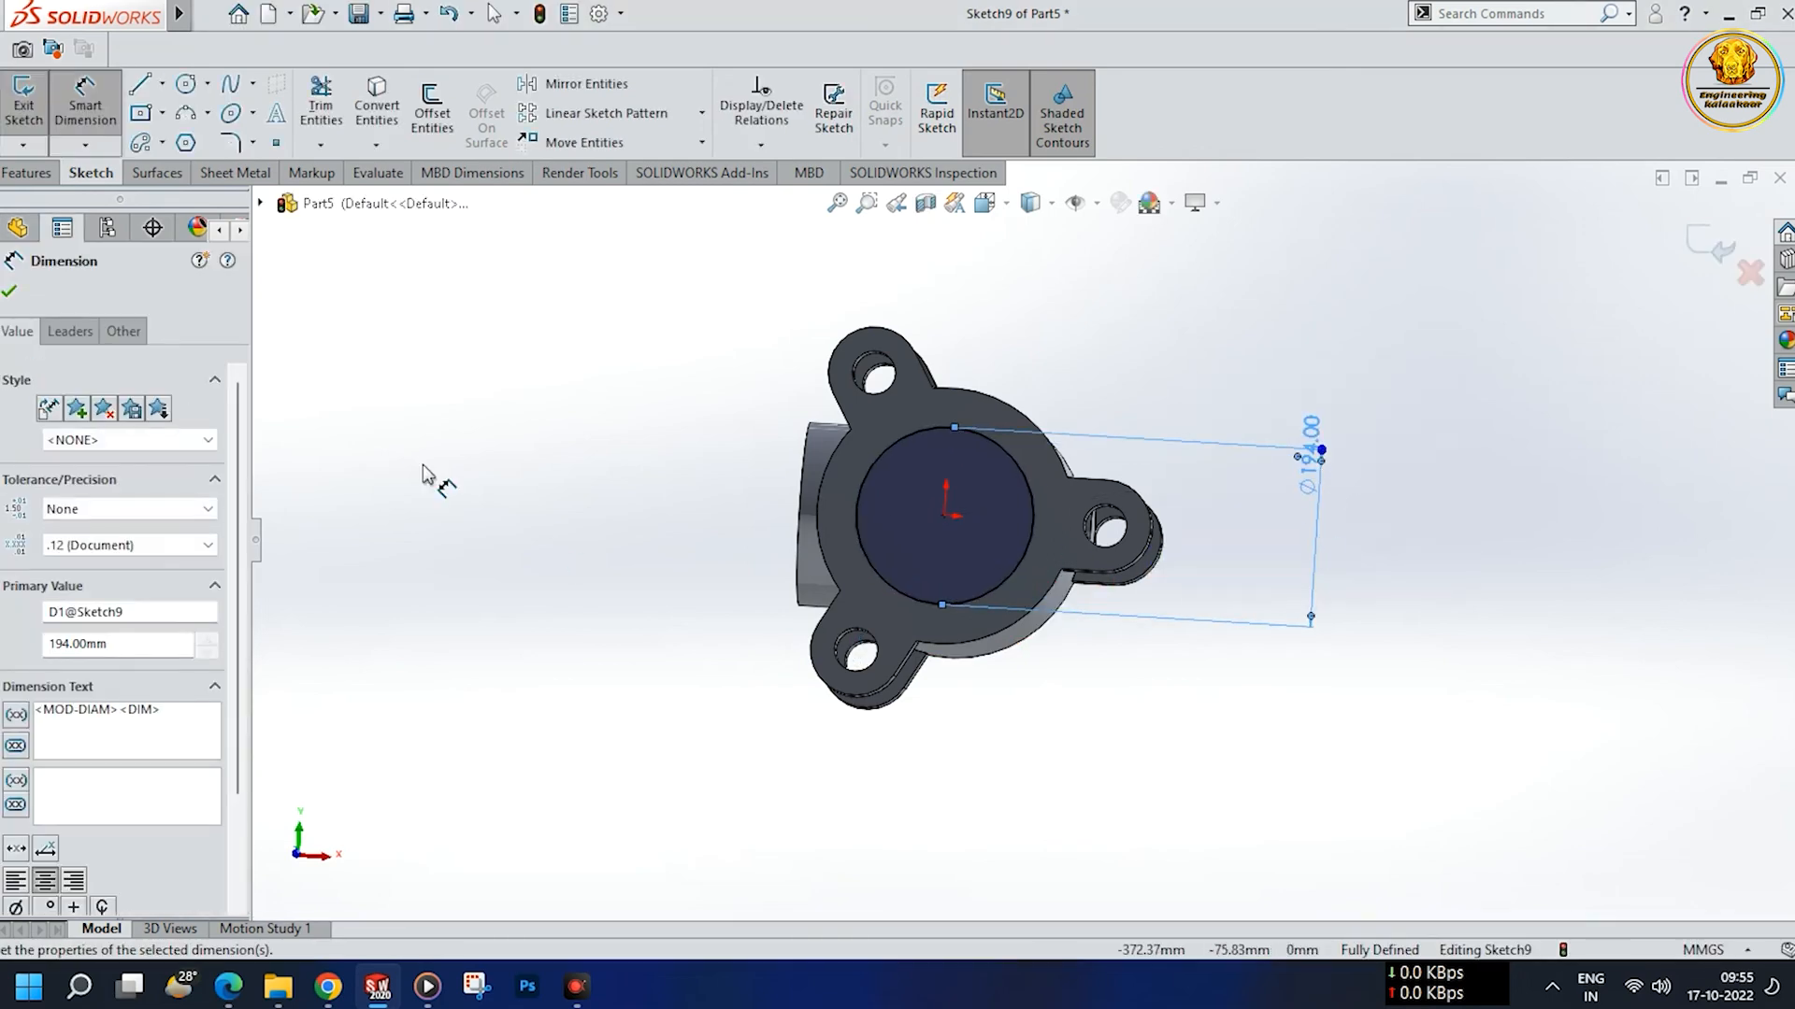
- Cut the 194 mm bore through the main cylinder with an Up To Surface extruded cut ending at the opposite end face
{"action": "left_click", "coordinate": [27, 172]}
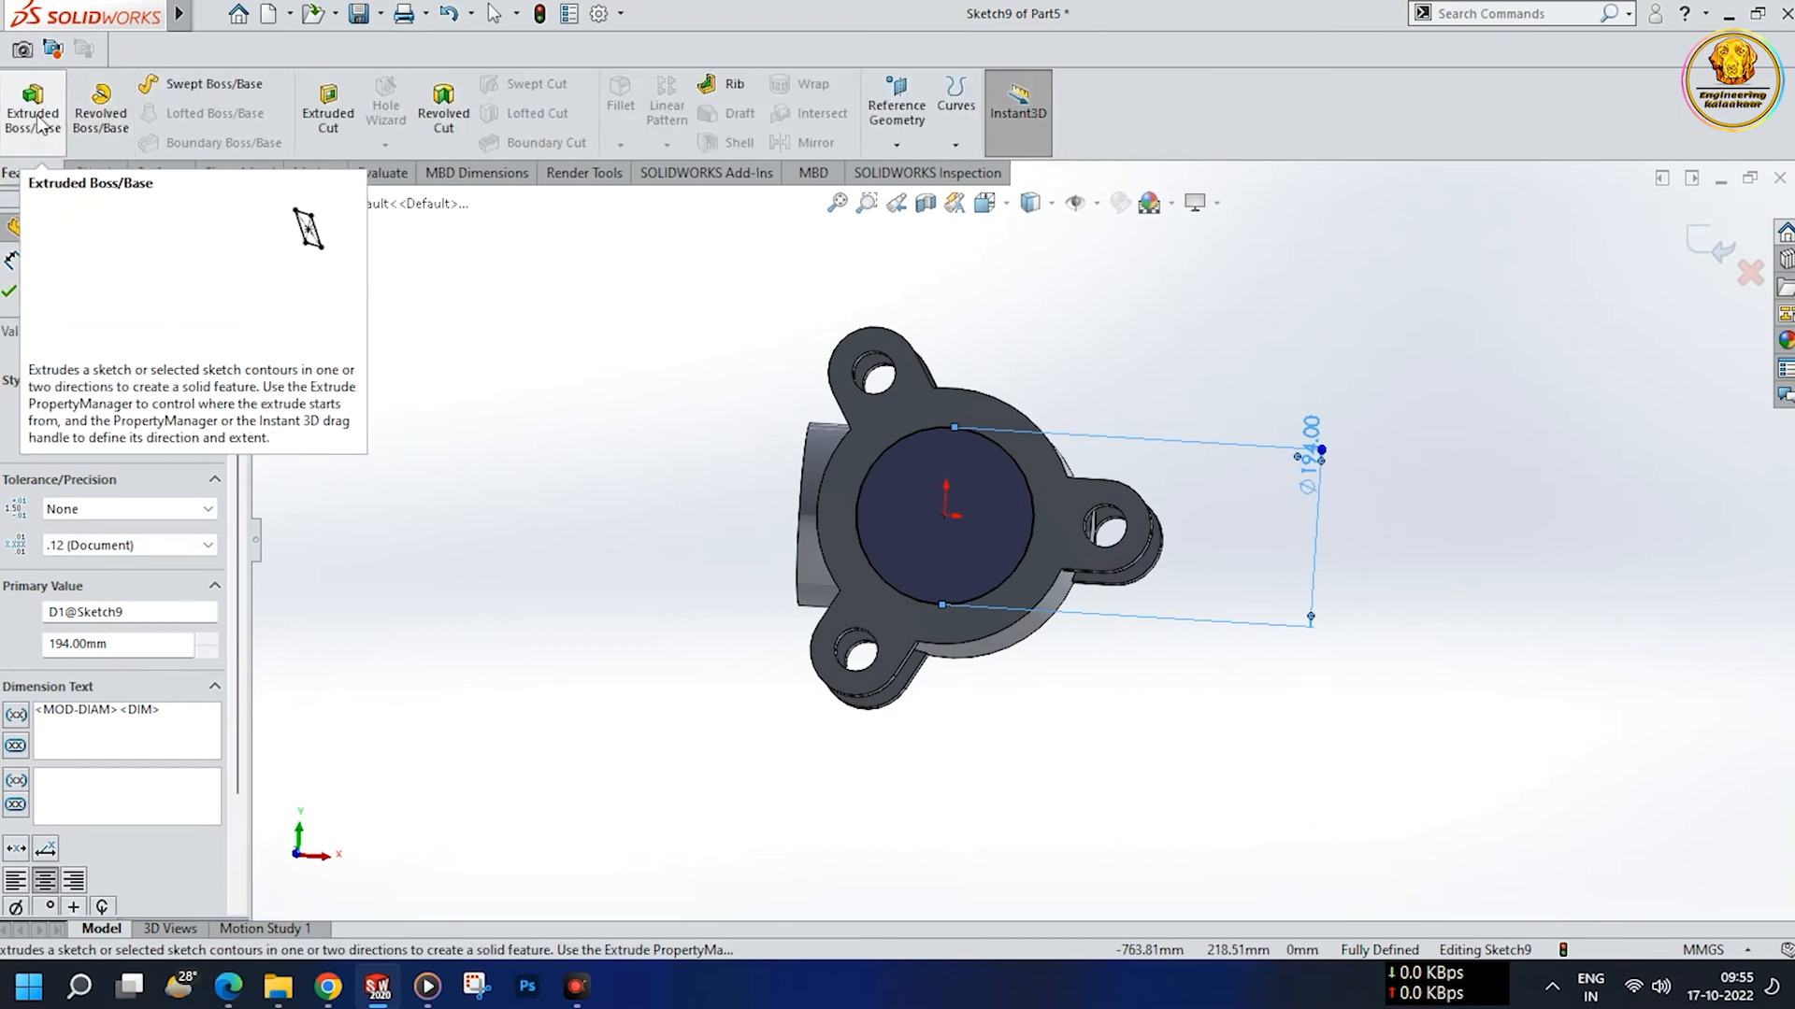
{"action": "left_click", "coordinate": [328, 112]}
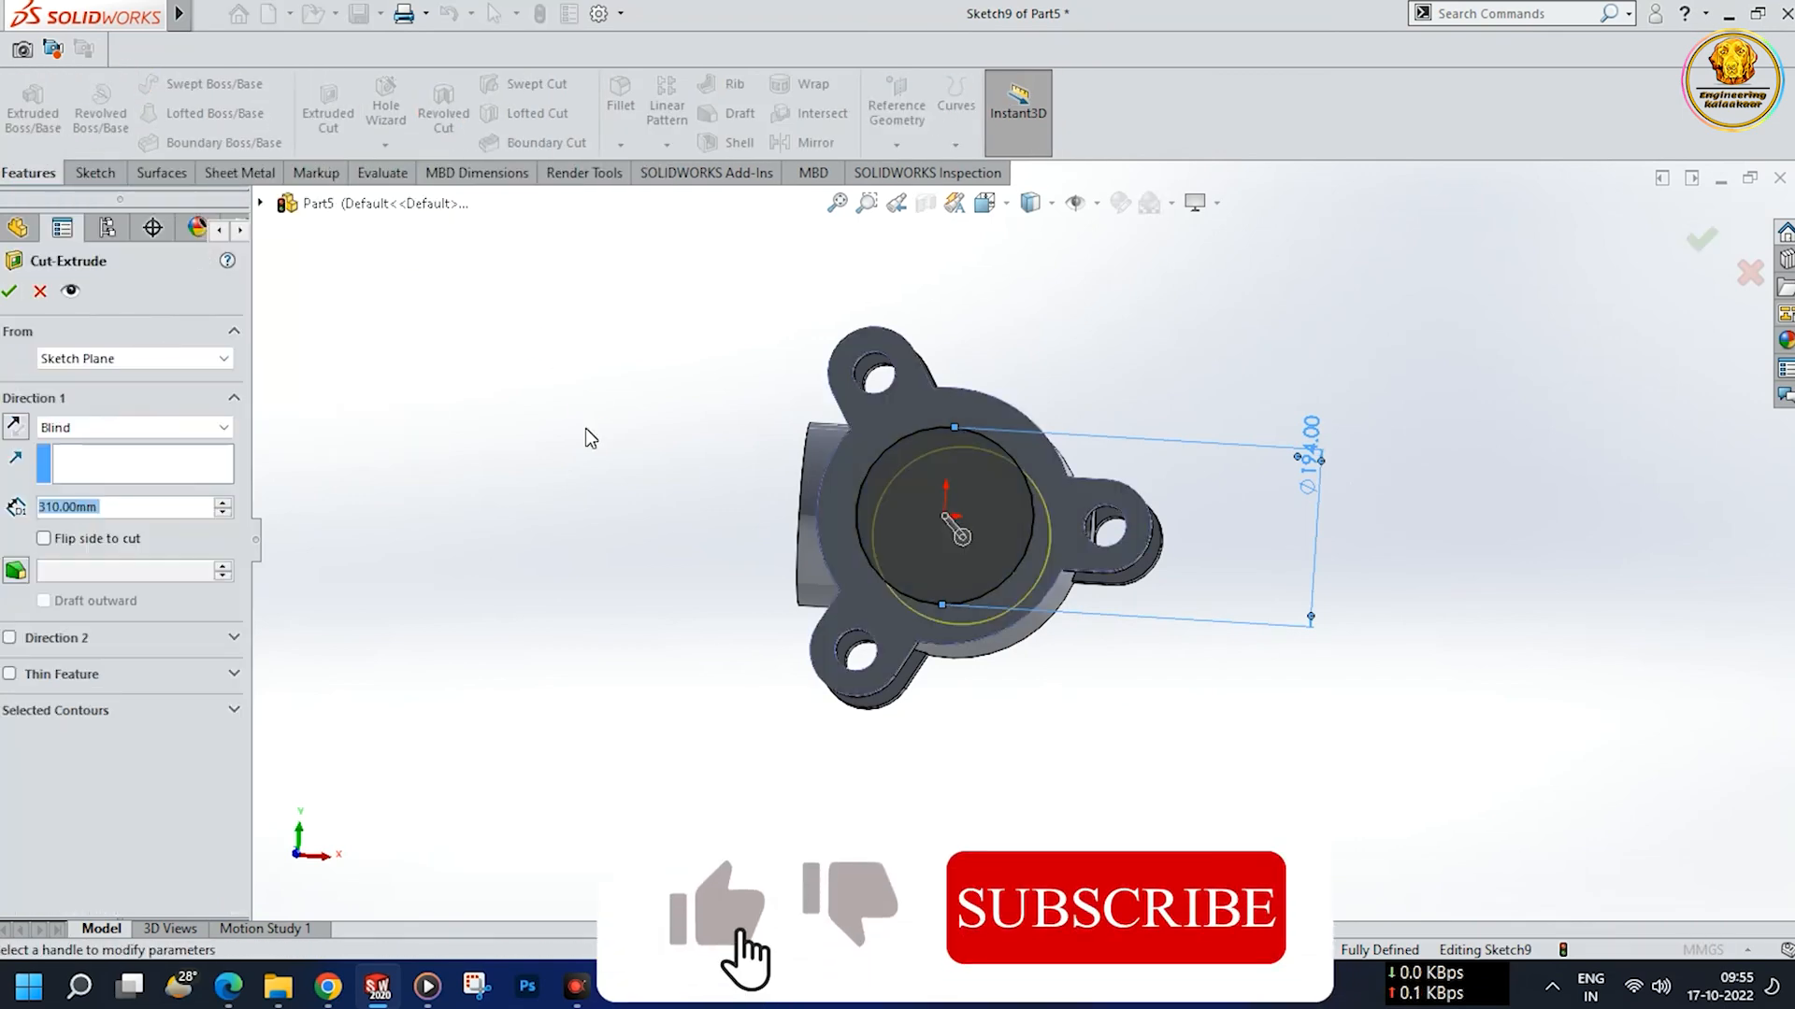
{"action": "left_click", "coordinate": [126, 428]}
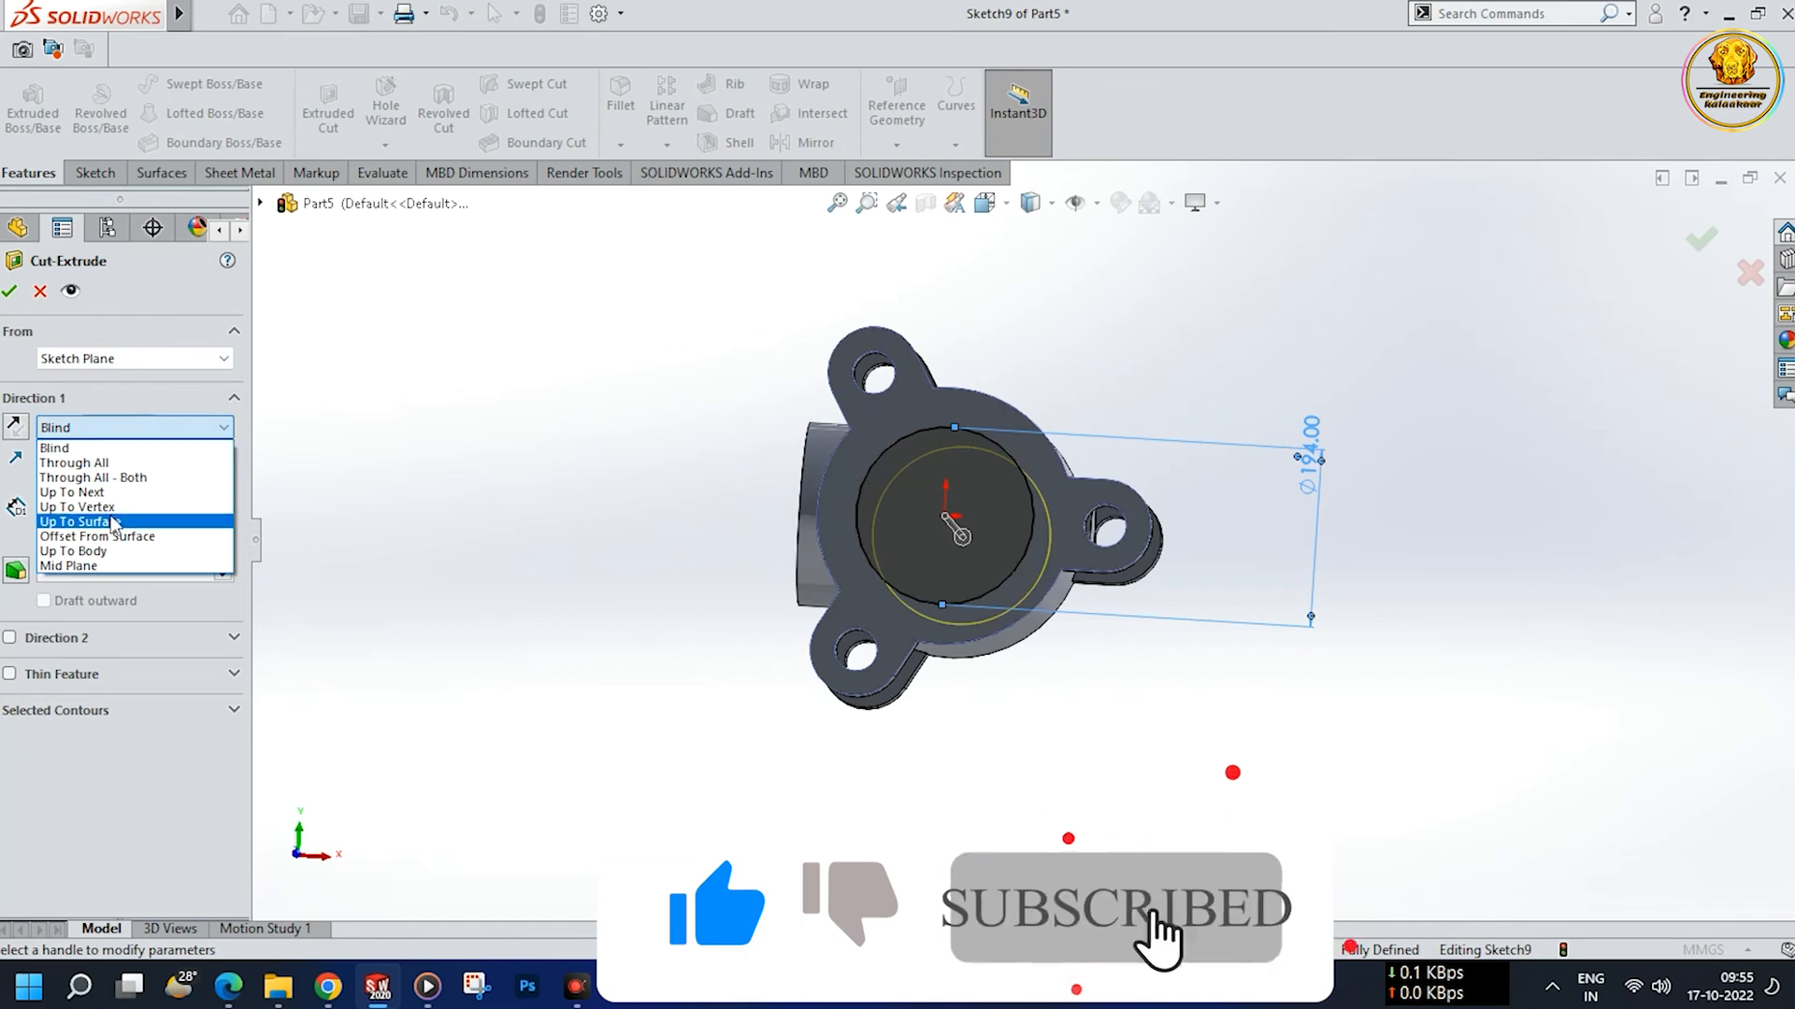
{"action": "middle_click_drag", "start_coordinate": [602, 574], "coordinate": [1122, 645]}
{"action": "left_click", "coordinate": [996, 635]}
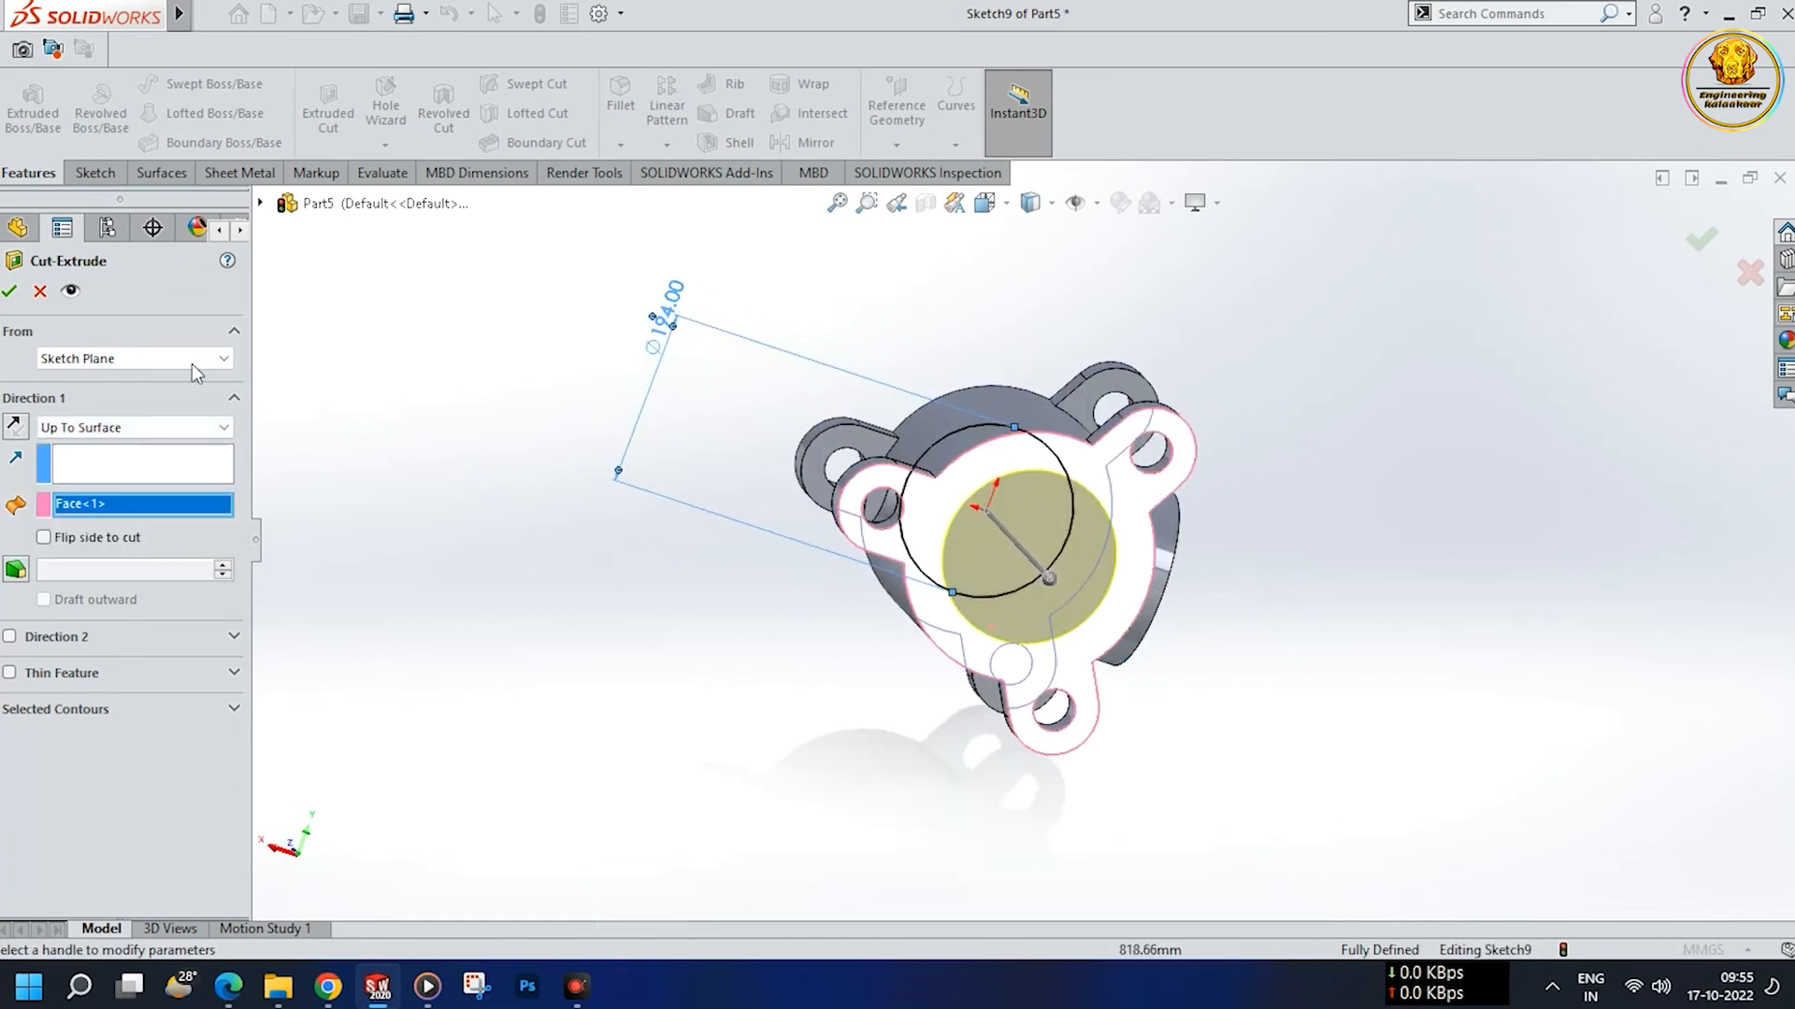
{"action": "left_click", "coordinate": [10, 291]}
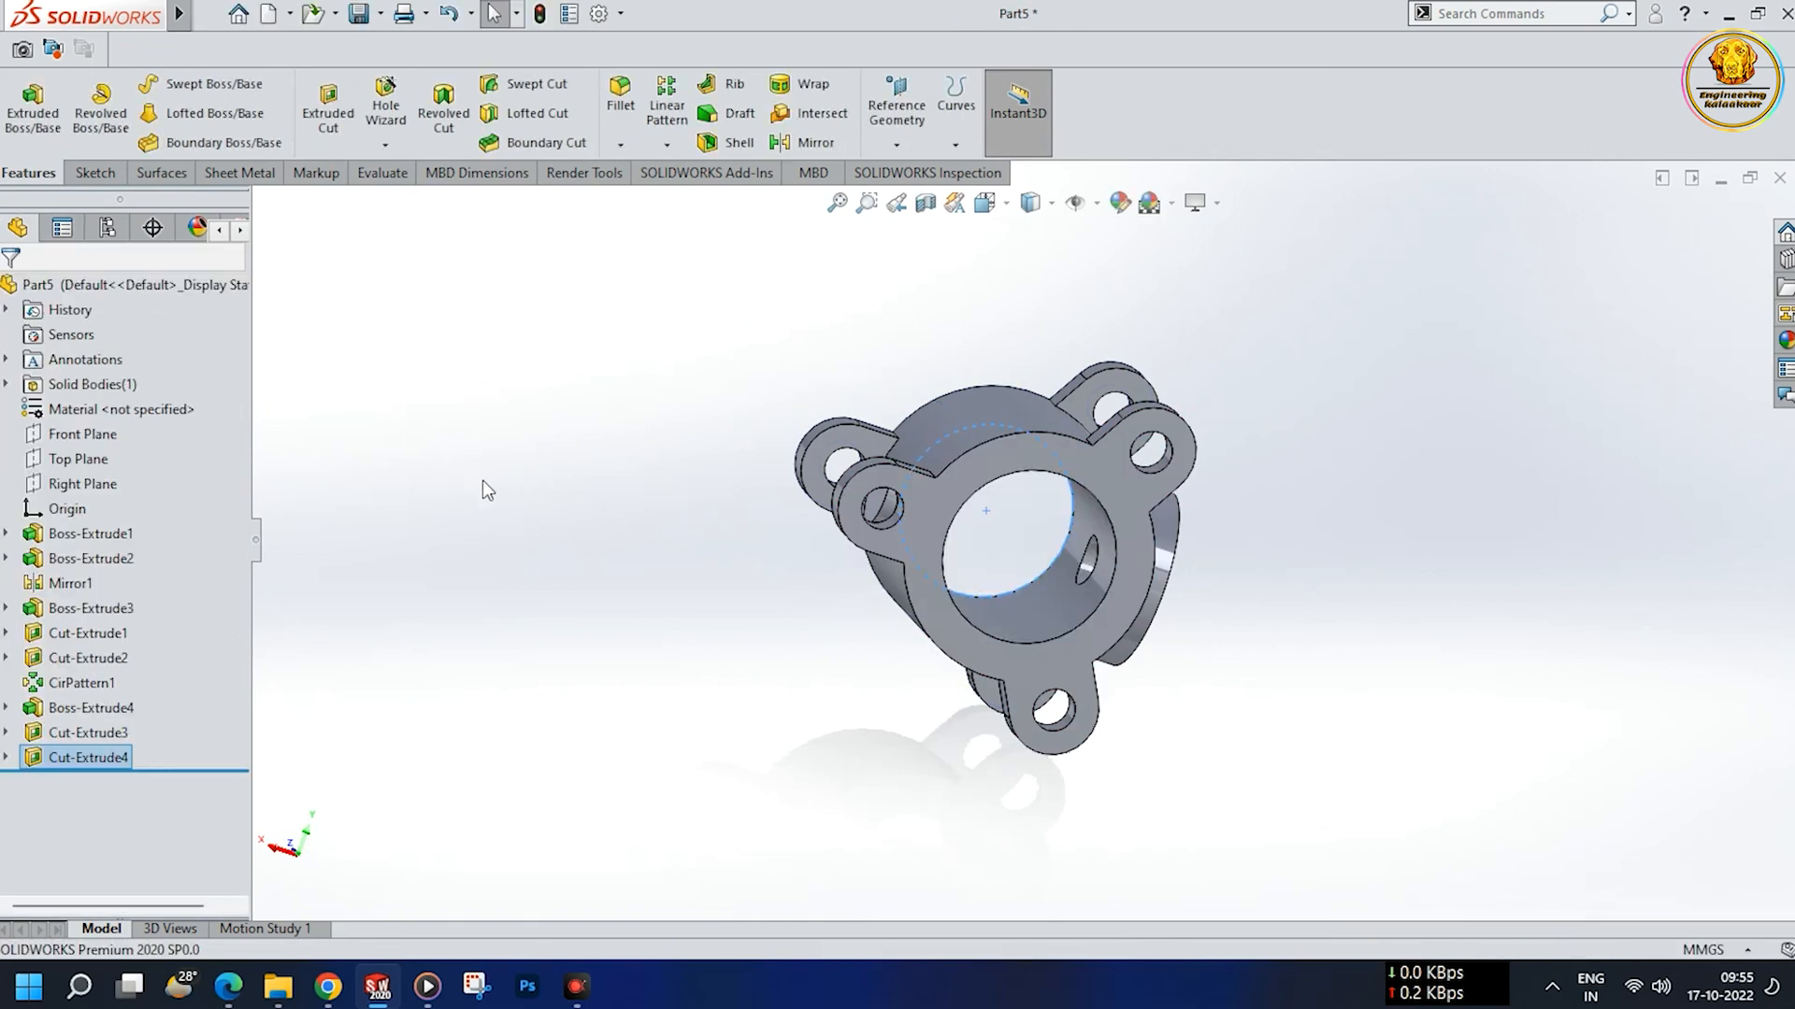
{"action": "left_click", "coordinate": [591, 506]}
- Apply the polished aluminum metal appearance to the valve body
{"action": "middle_click_drag", "start_coordinate": [907, 703], "coordinate": [645, 621]}
{"action": "left_click", "coordinate": [1785, 339]}
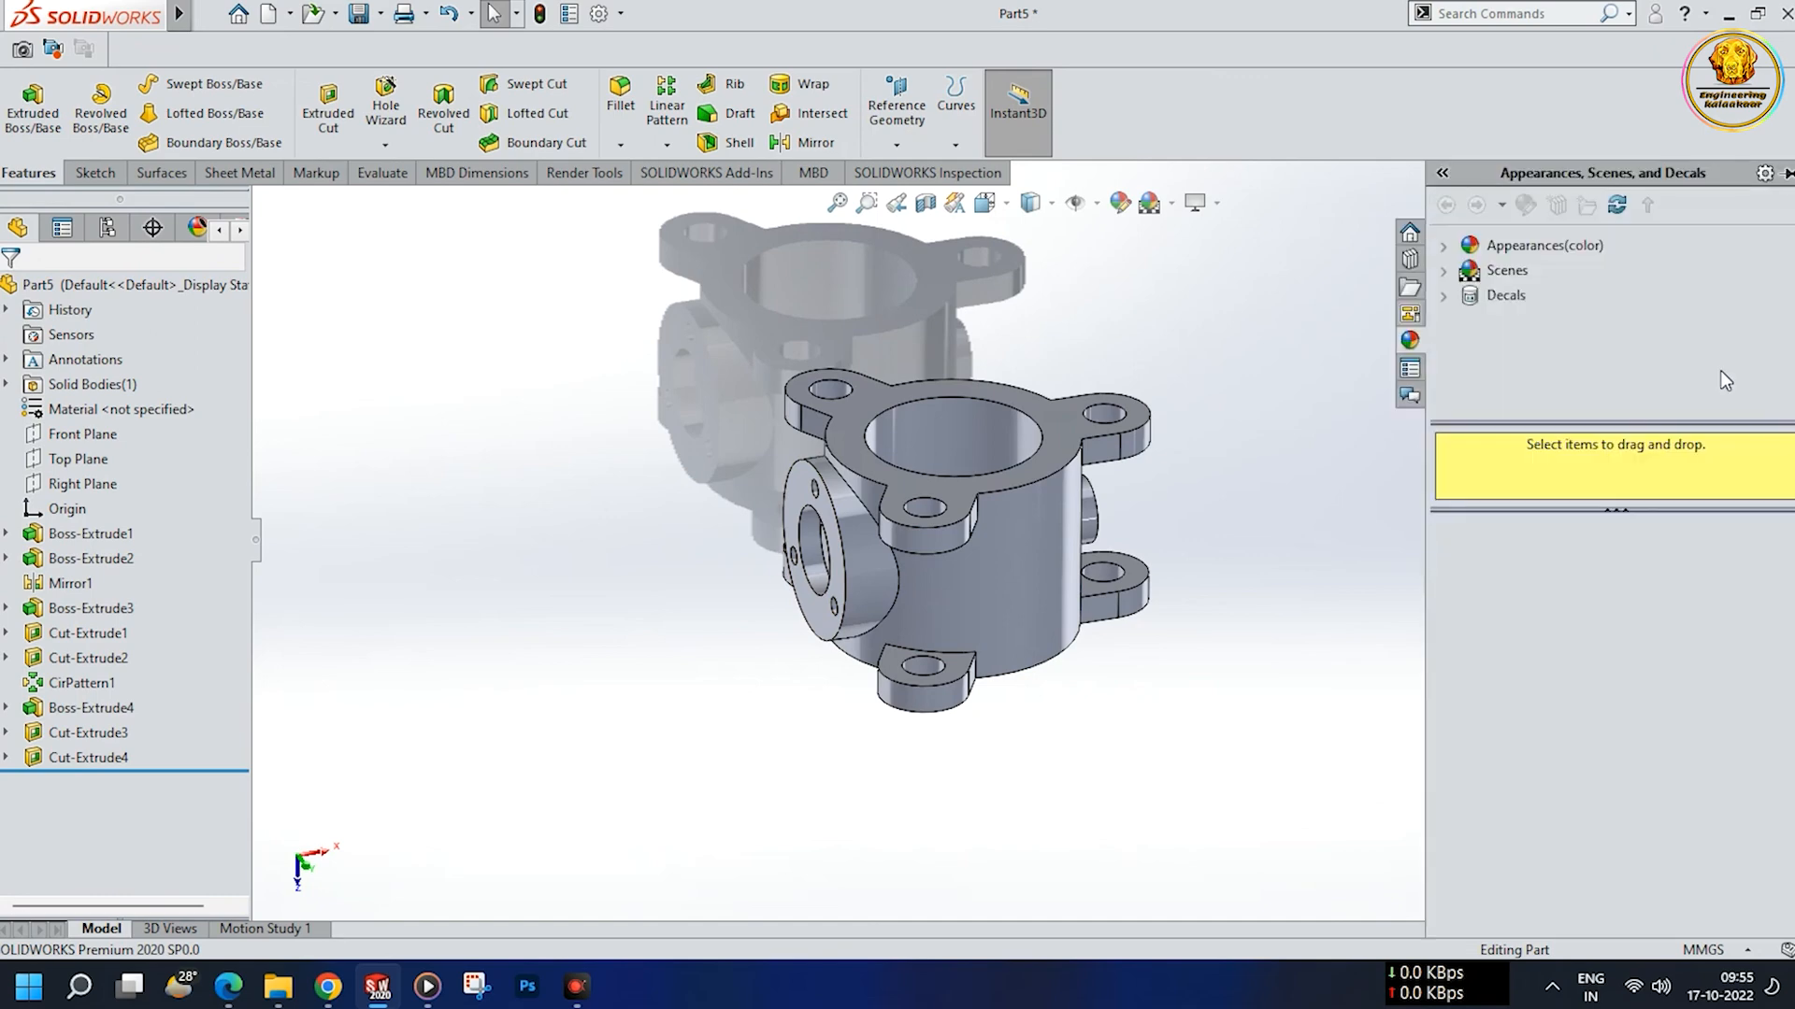
{"action": "left_click", "coordinate": [1448, 248]}
{"action": "left_click", "coordinate": [1518, 297]}
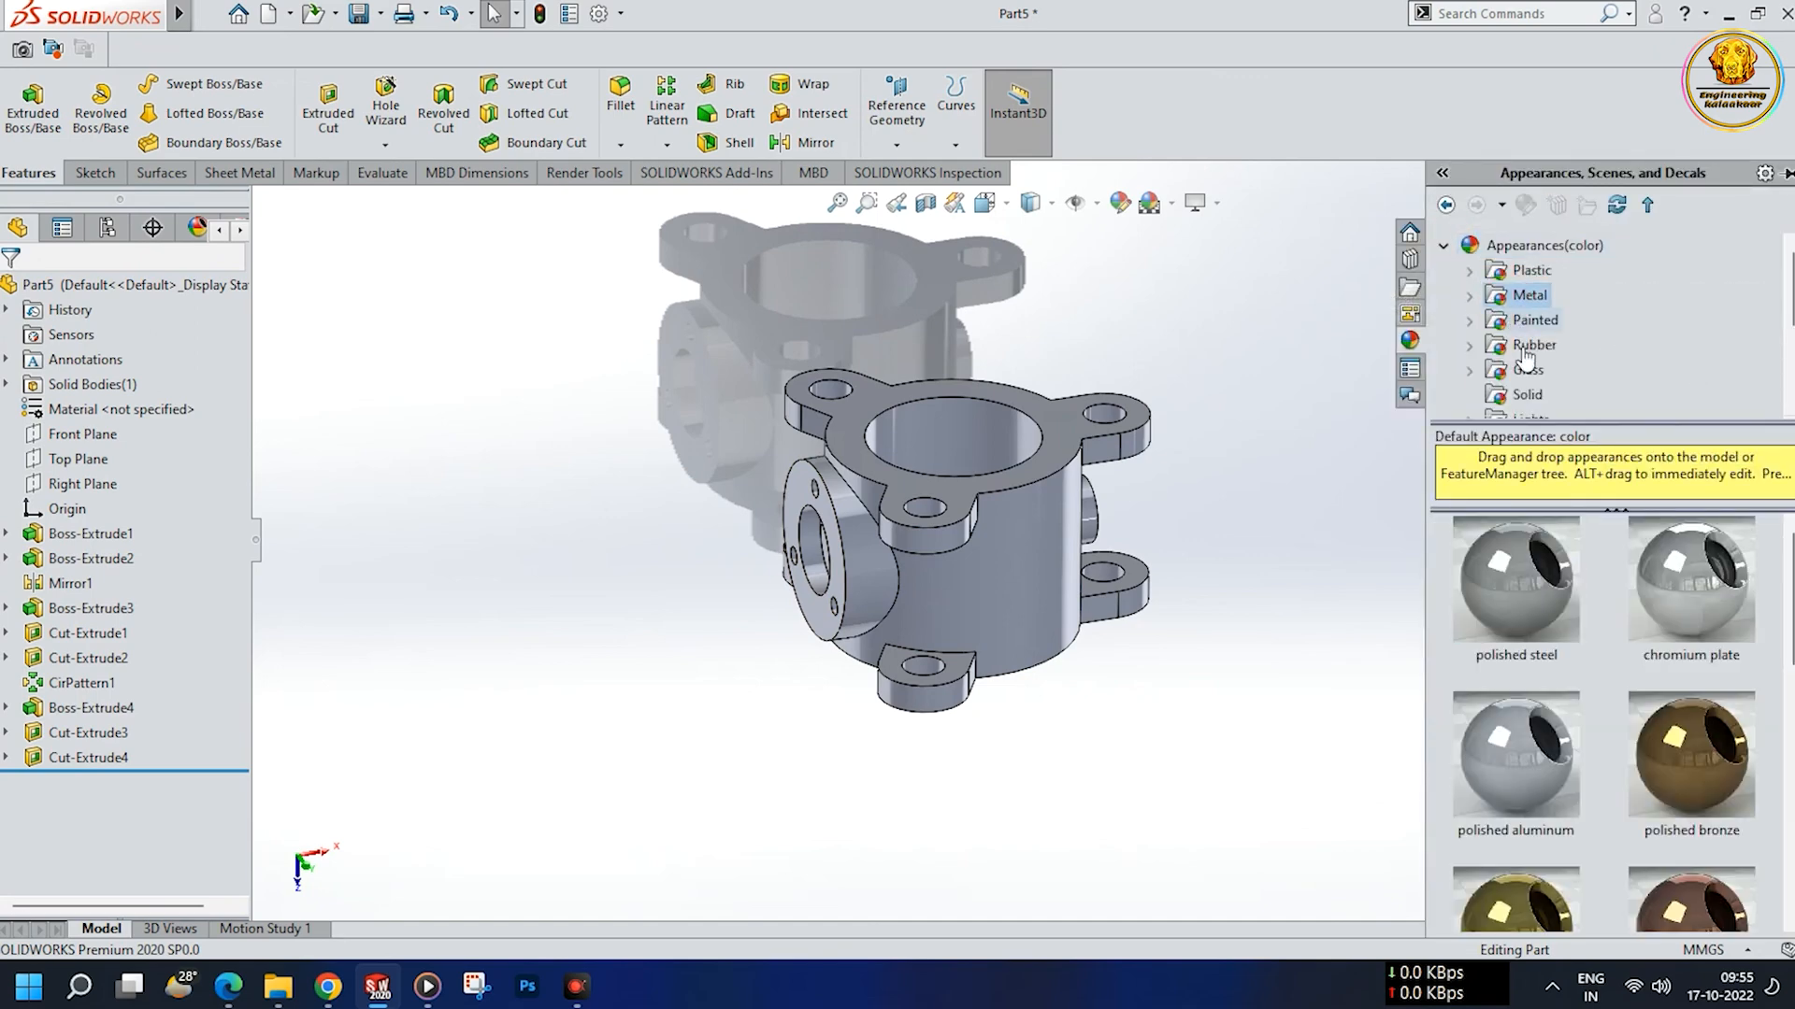
{"action": "left_click_drag", "start_coordinate": [1530, 812], "coordinate": [1042, 598]}
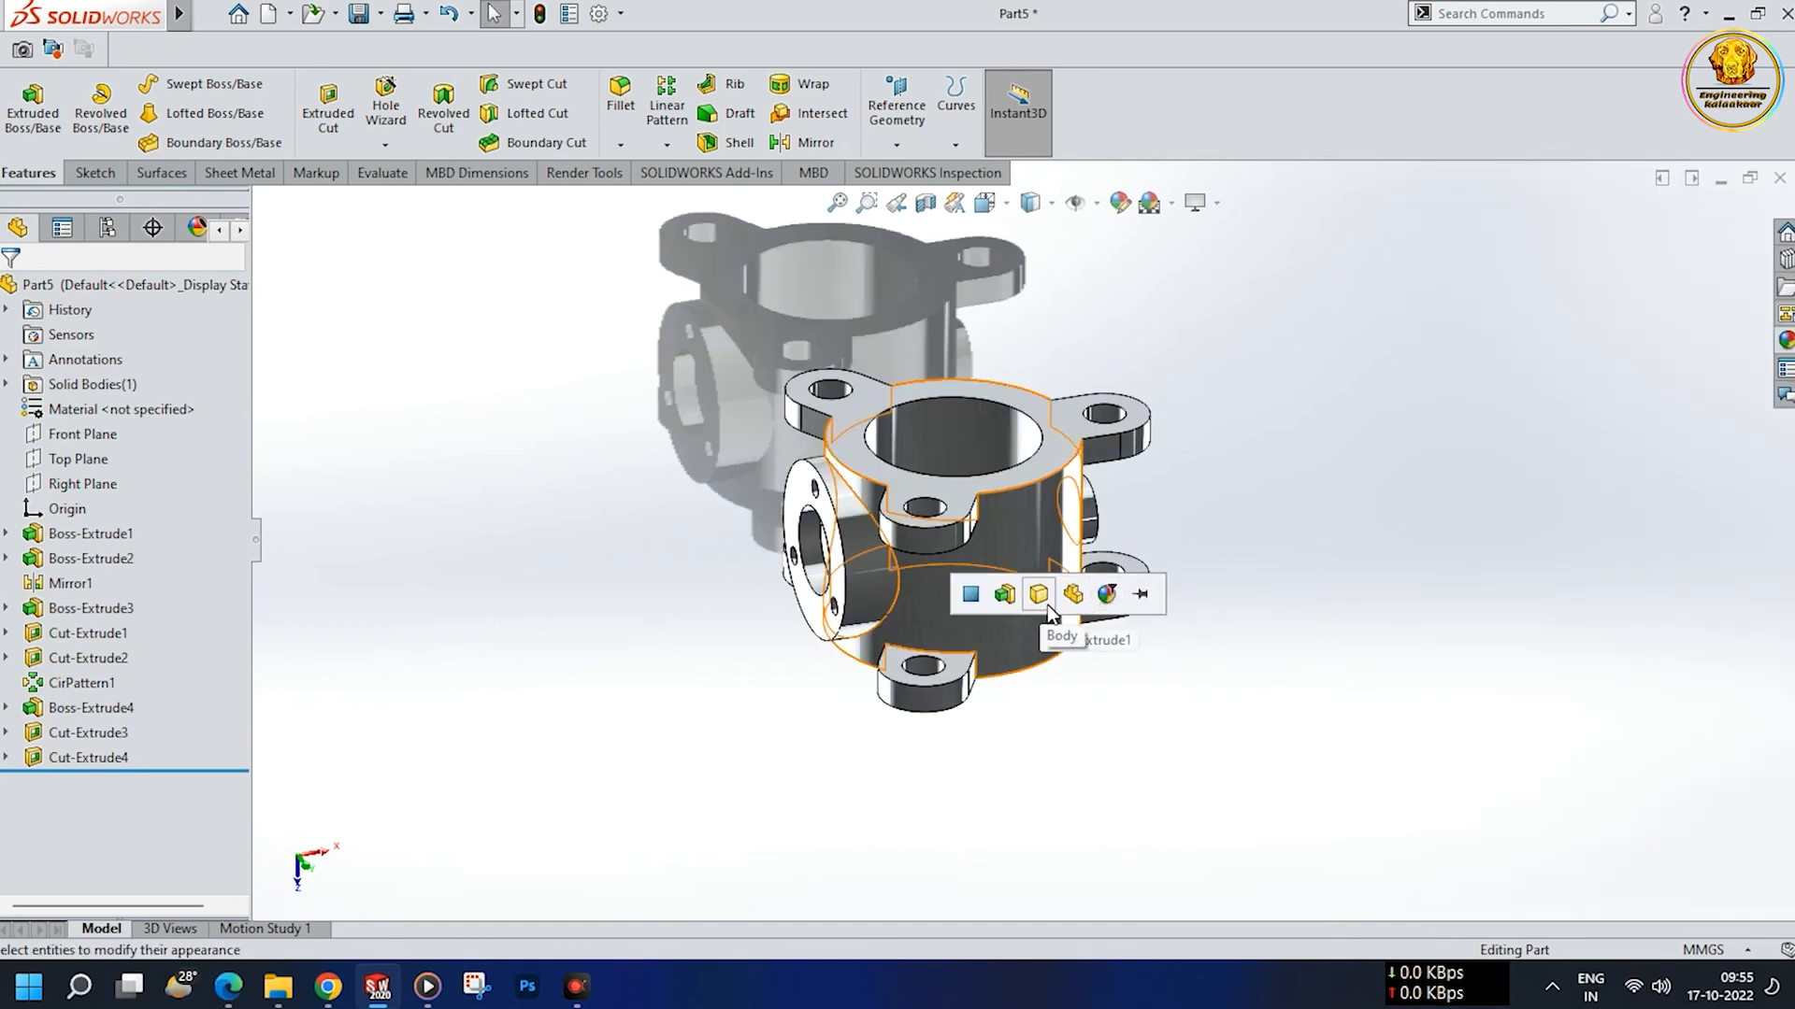
- Examine the finished valve body from several directions and set the isometric view
{"action": "middle_click_drag", "start_coordinate": [1243, 664], "coordinate": [725, 878]}
{"action": "middle_click_drag", "start_coordinate": [1313, 642], "coordinate": [1313, 757]}
{"action": "scroll", "coordinate": [1313, 693], "scroll_direction": "up", "scroll_amount": 3}
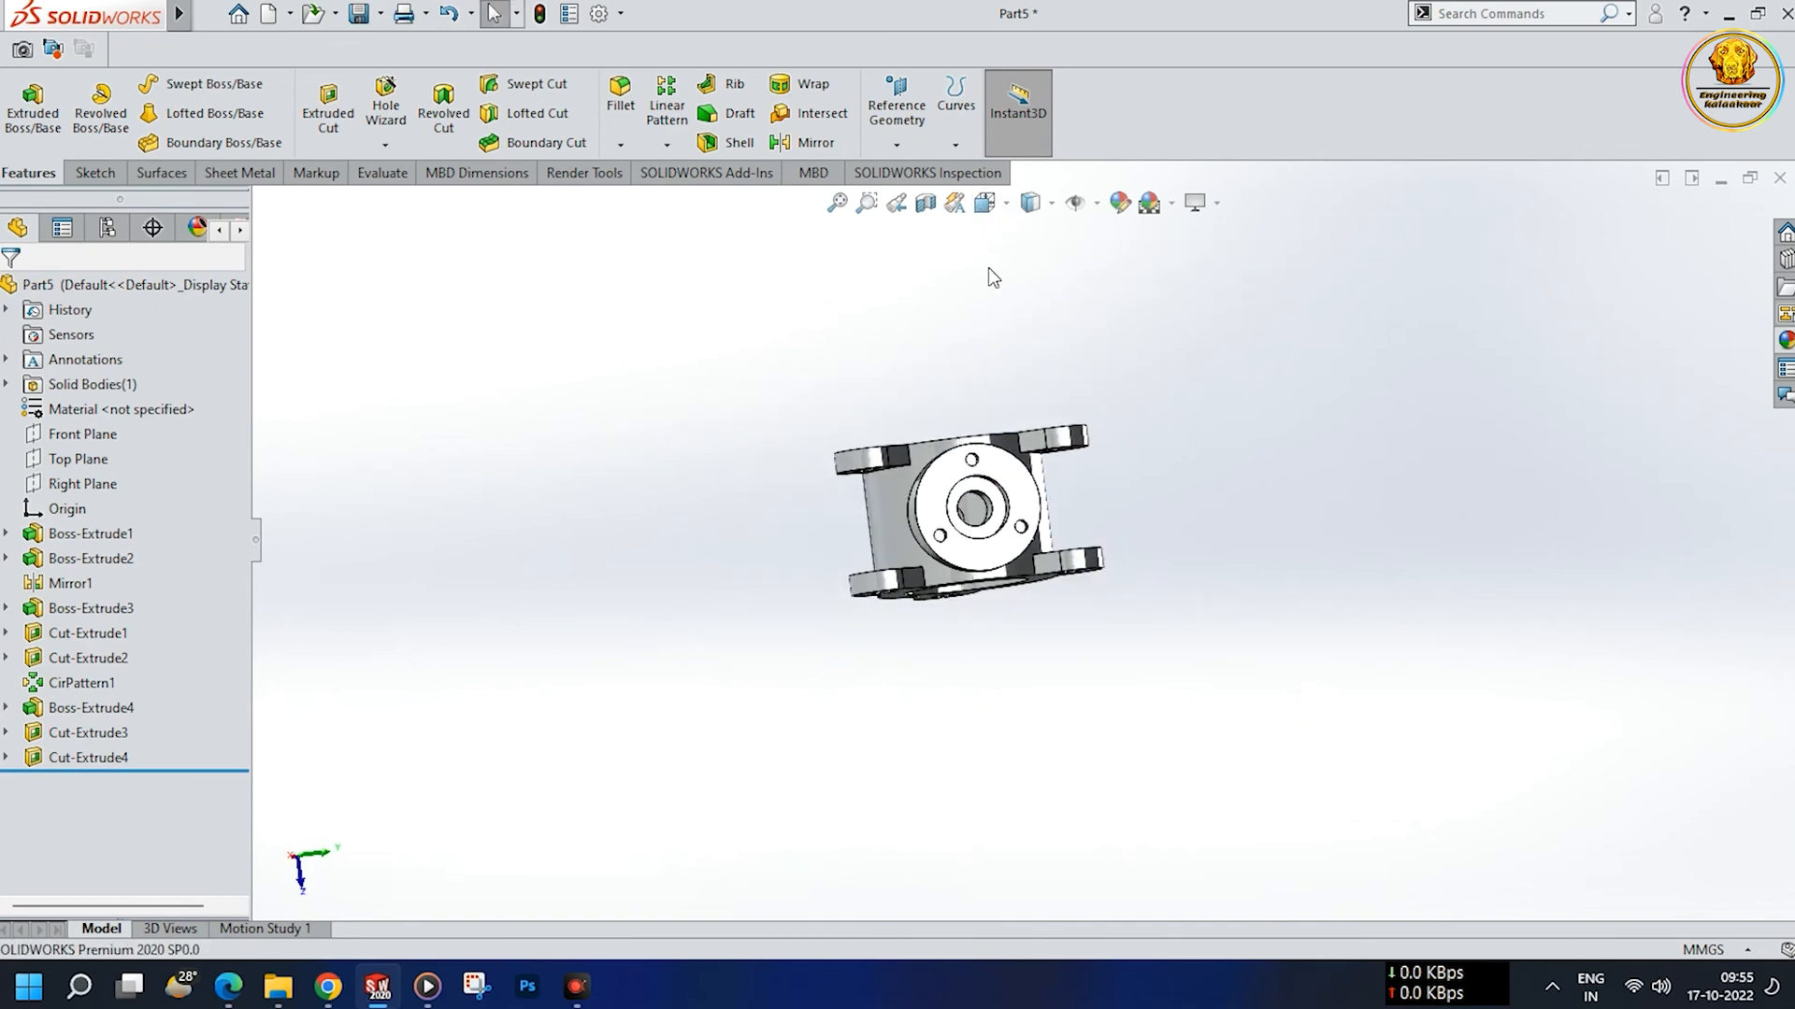
{"action": "key", "text": "ctrl+7"}
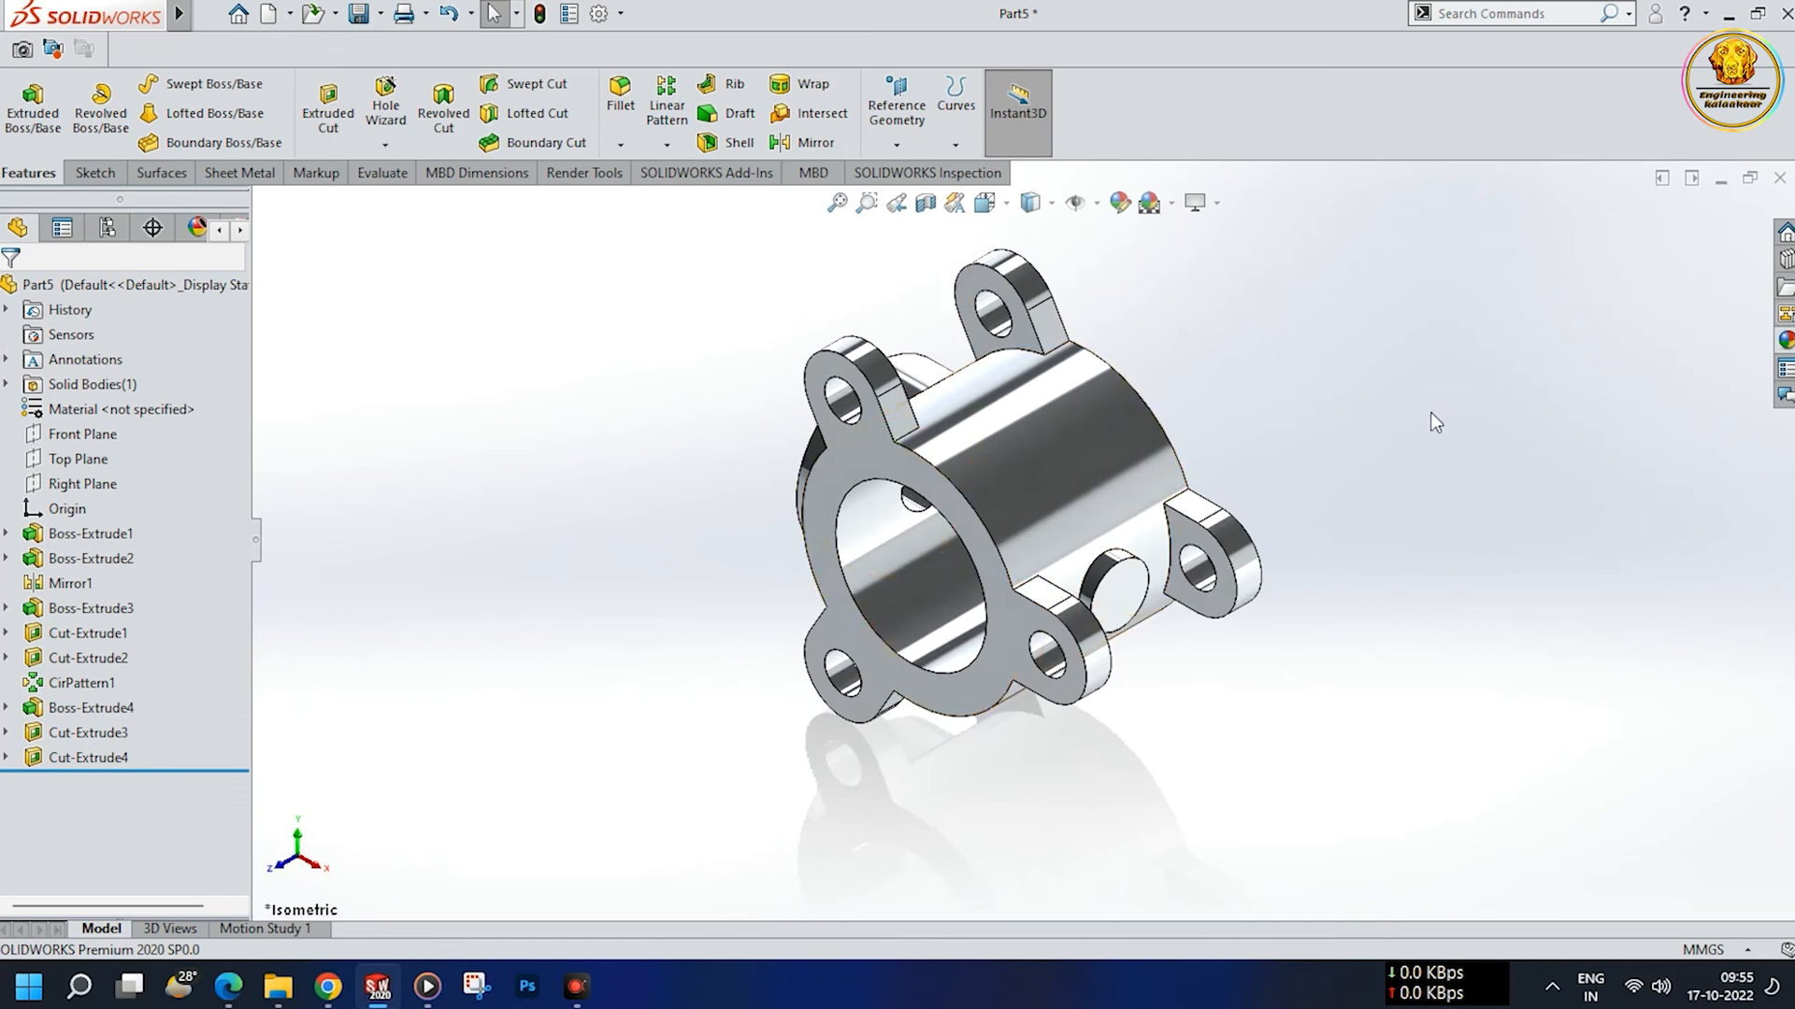